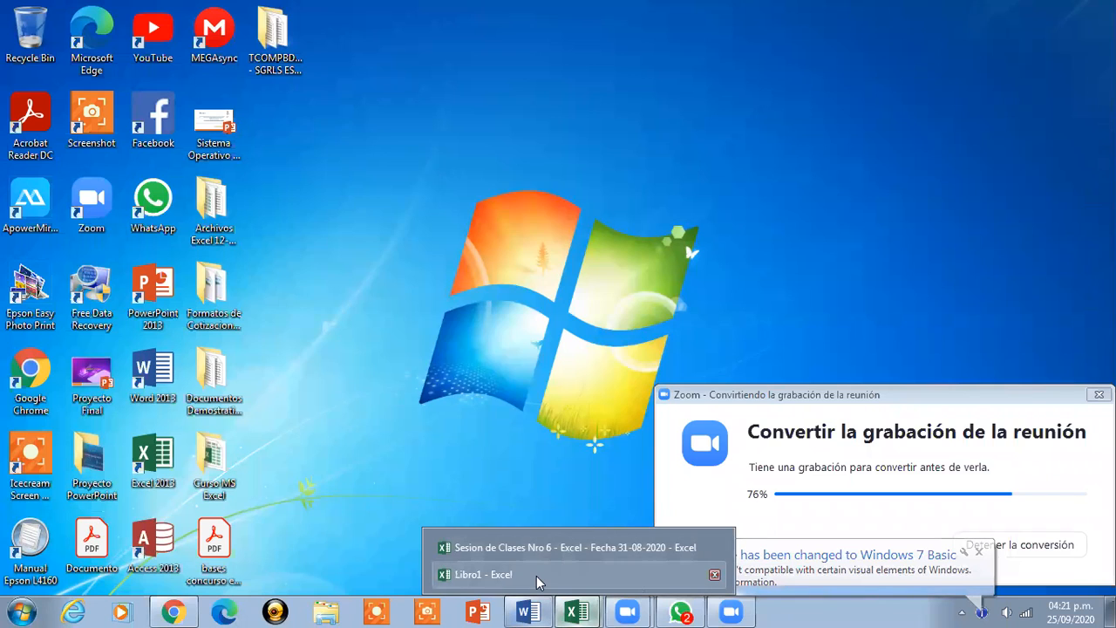
Switch to the Libro1 workbook in Excel and fill the PROMEDIO FINAL header cell with light orange
{"action": "left_click", "coordinate": [537, 575]}
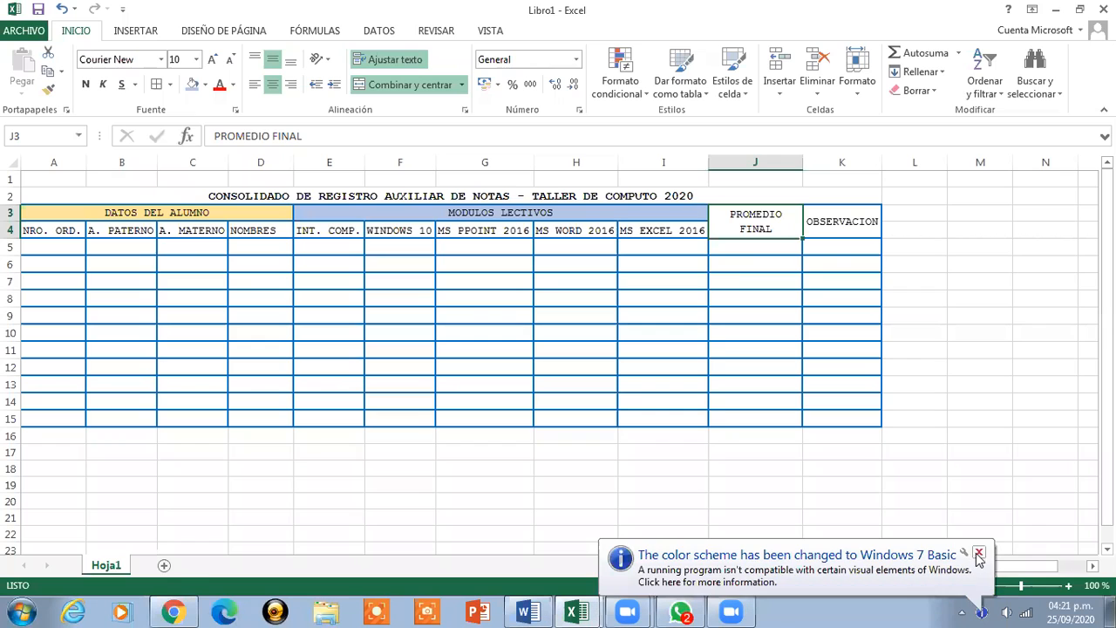
{"action": "left_click", "coordinate": [723, 225]}
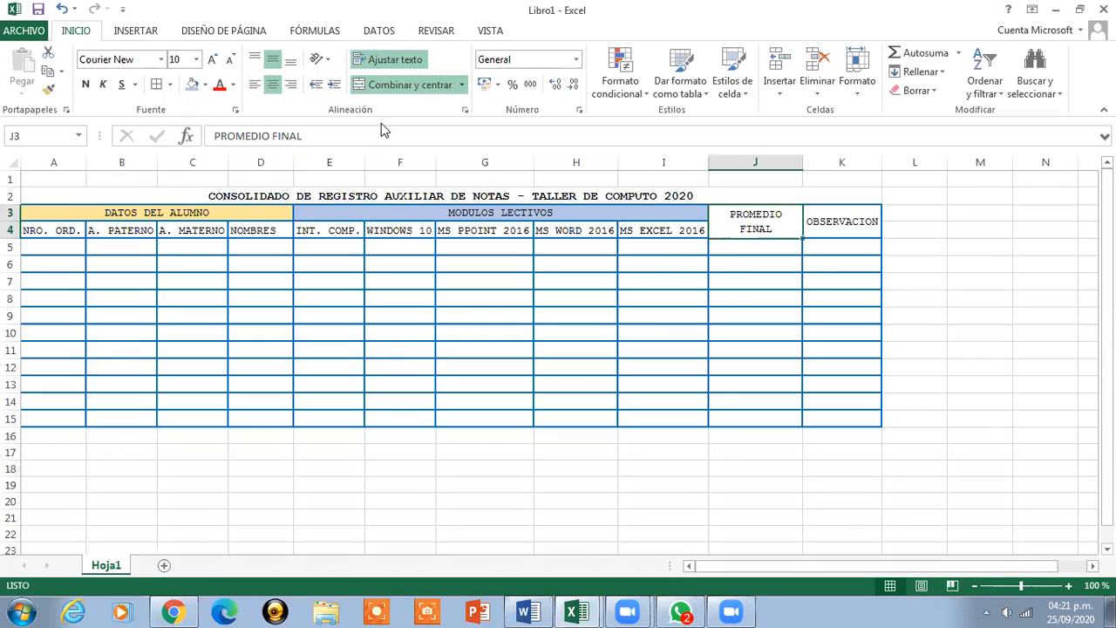
{"action": "left_click", "coordinate": [205, 85]}
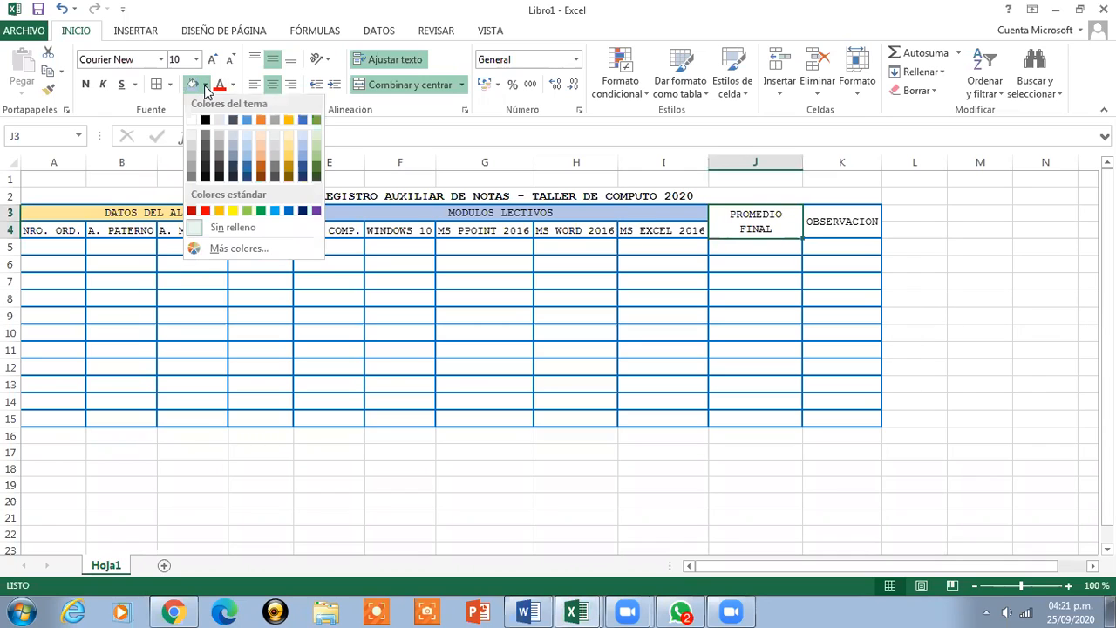
{"action": "left_click", "coordinate": [262, 147]}
Fill the OBSERVACION header cell with yellow and narrow column K slightly
{"action": "left_click", "coordinate": [842, 220]}
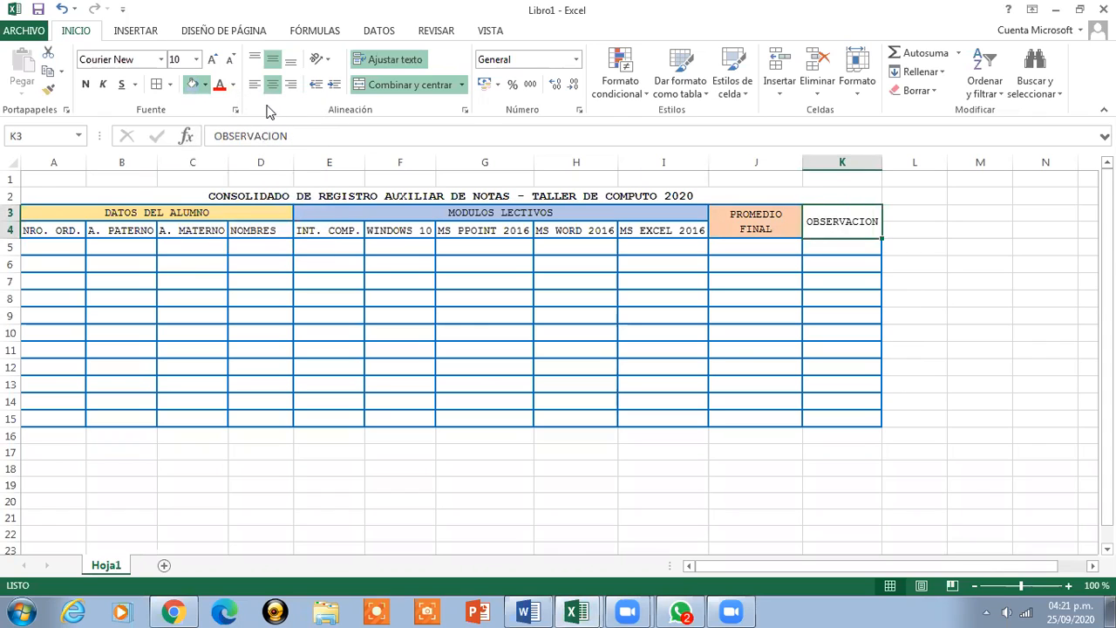
{"action": "left_click", "coordinate": [208, 85]}
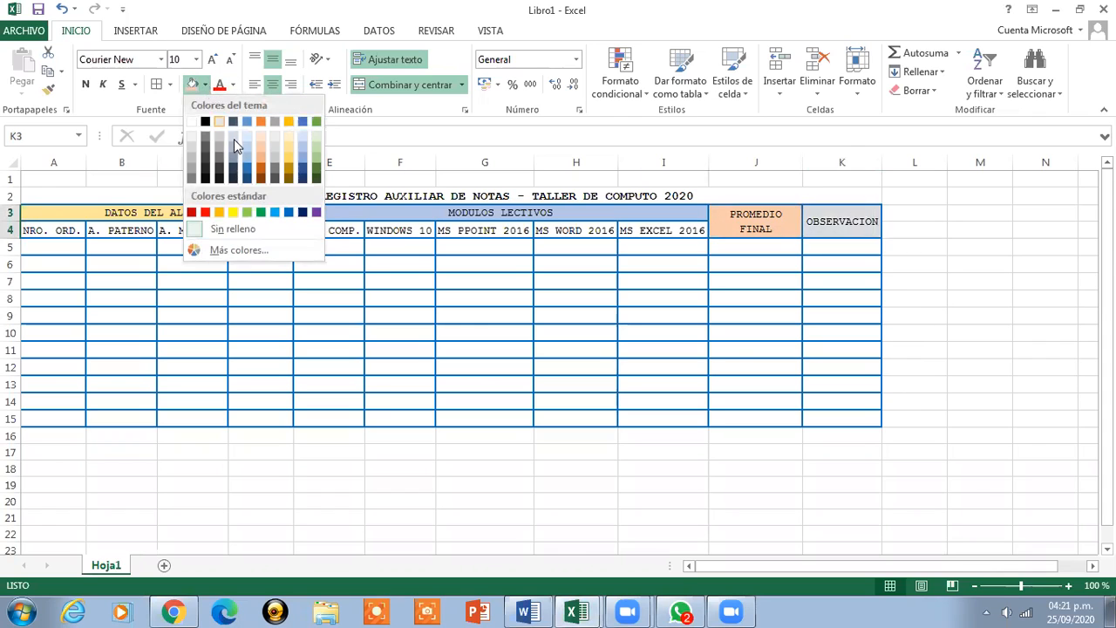
{"action": "left_click", "coordinate": [234, 213]}
{"action": "left_click_drag", "start_coordinate": [883, 162], "coordinate": [881, 162]}
Center the row 4 subheadings from NRO. ORD. to MS EXCEL 2016 both horizontally and vertically
{"action": "left_click", "coordinate": [27, 230]}
{"action": "left_click_drag", "start_coordinate": [27, 229], "coordinate": [402, 232]}
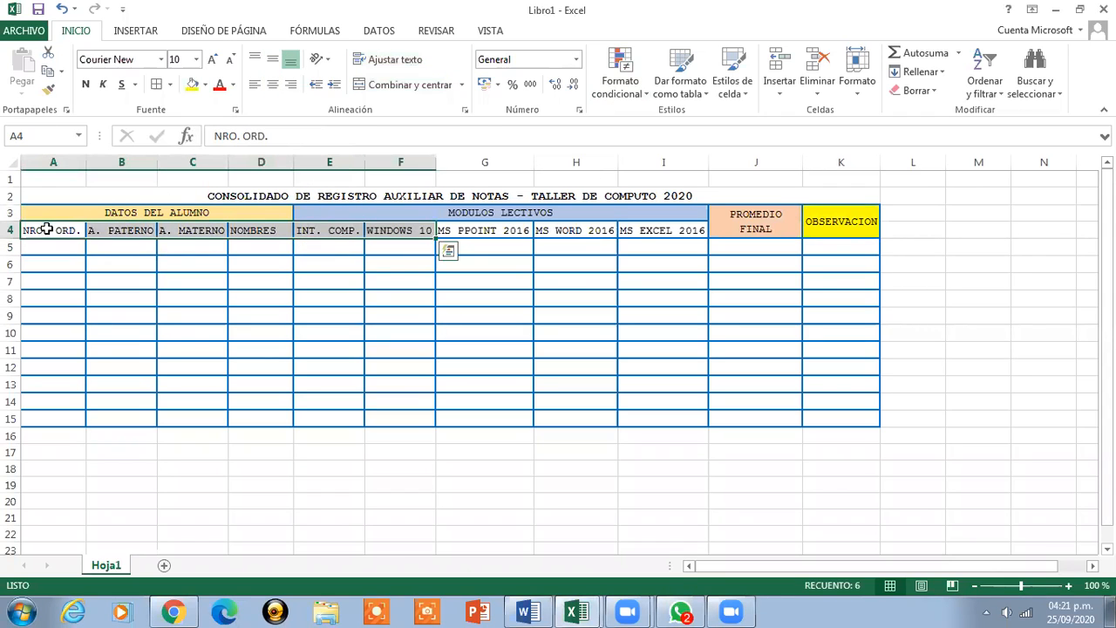
{"action": "left_click_drag", "start_coordinate": [92, 229], "coordinate": [643, 230]}
{"action": "left_click", "coordinate": [273, 84]}
{"action": "left_click", "coordinate": [273, 59]}
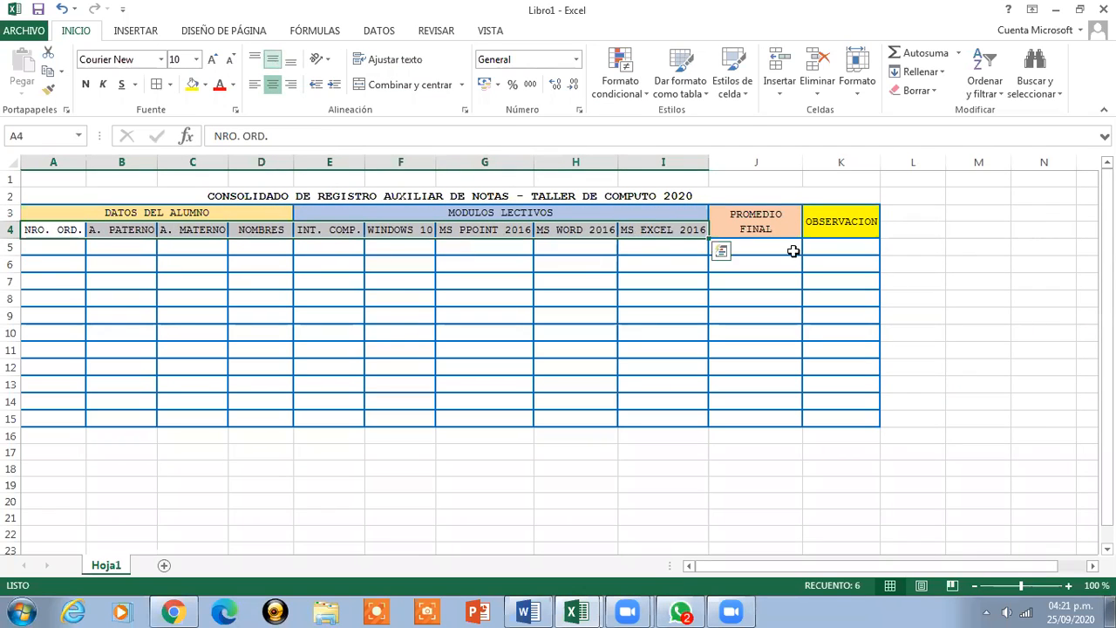
{"action": "left_click", "coordinate": [781, 225]}
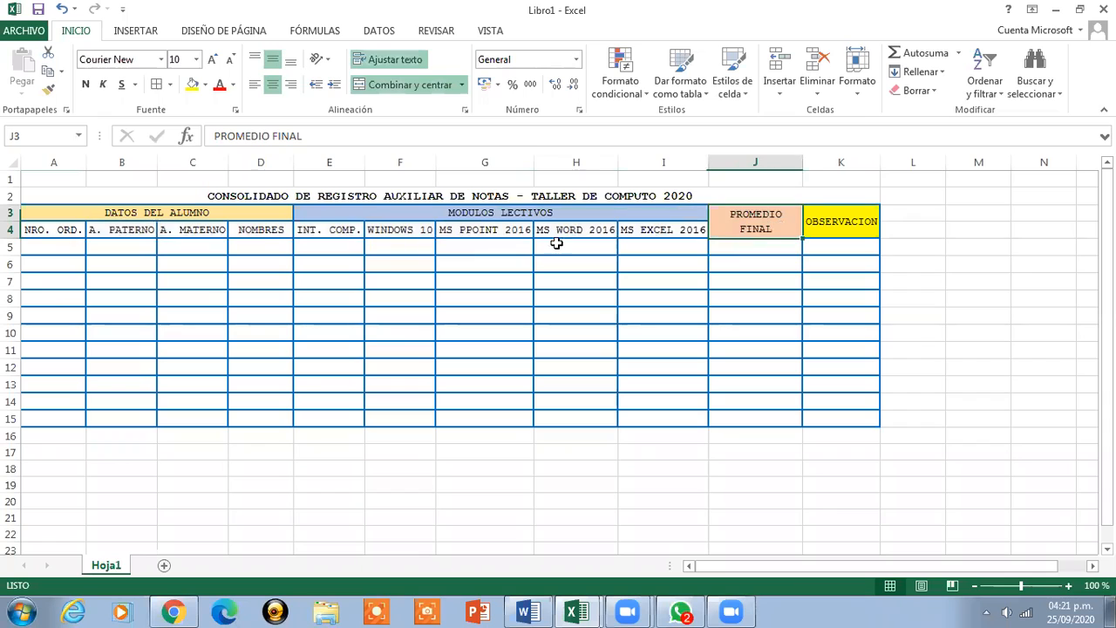
{"action": "left_click", "coordinate": [71, 217]}
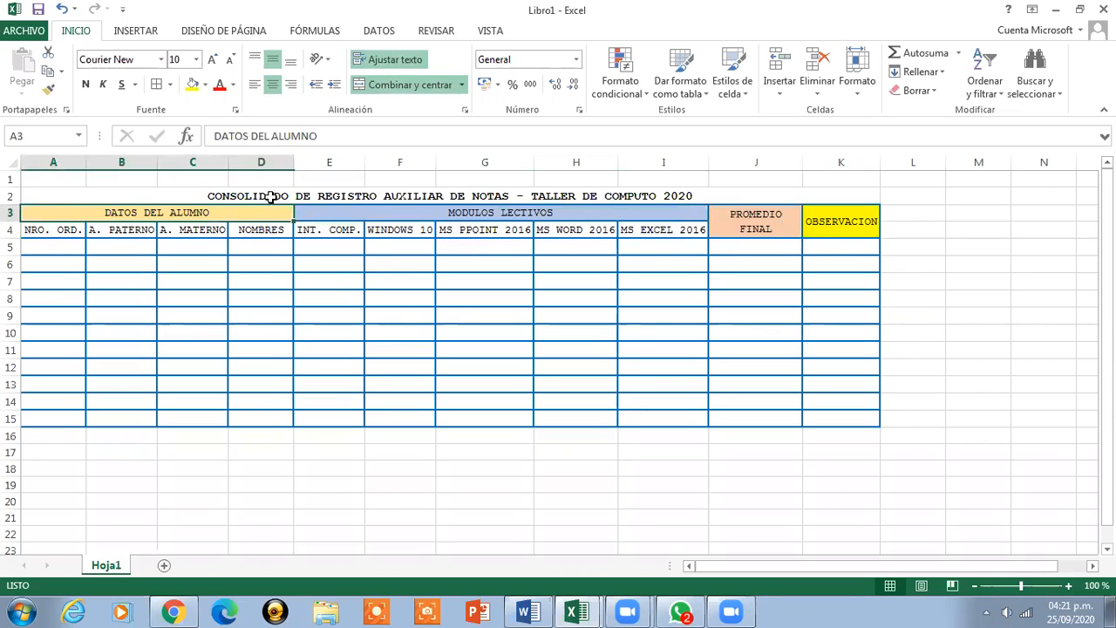
{"action": "left_click", "coordinate": [63, 245]}
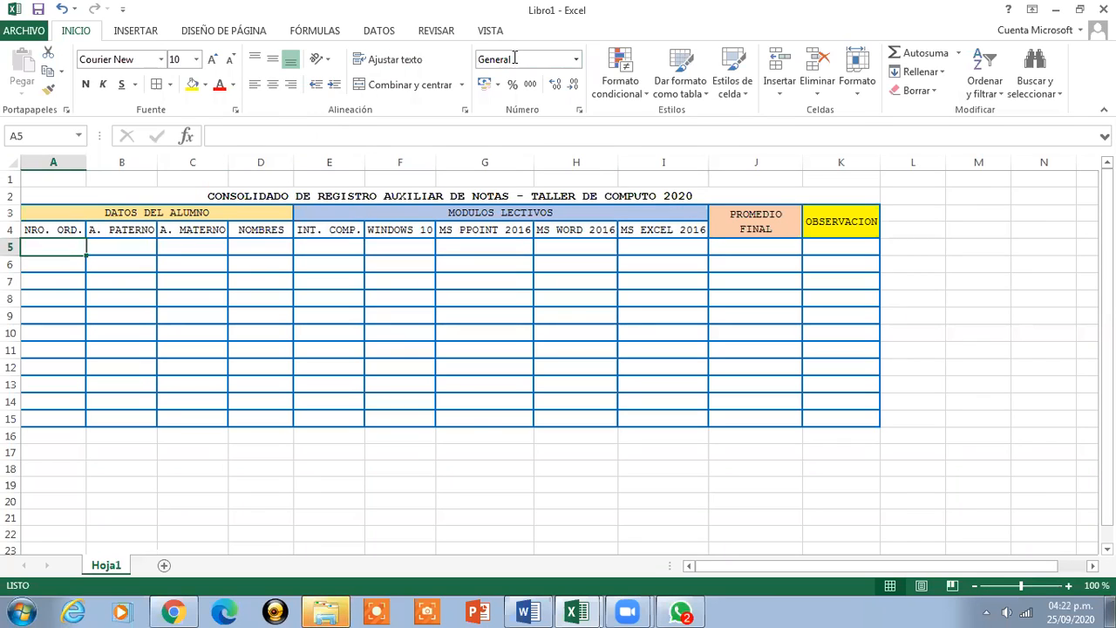
{"action": "left_click_drag", "start_coordinate": [56, 246], "coordinate": [41, 418]}
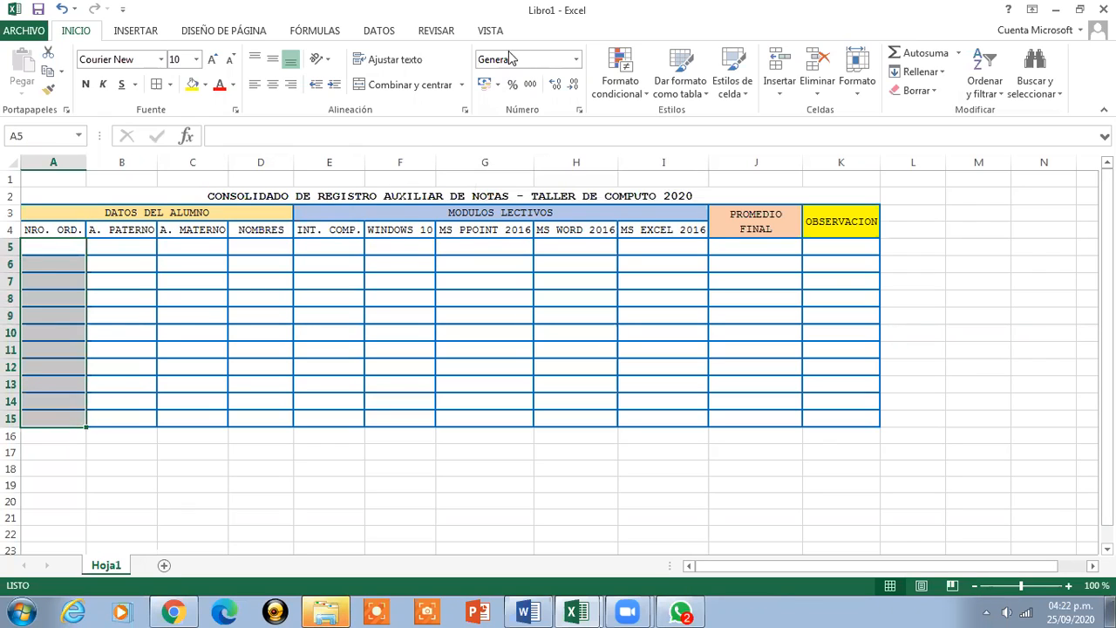
Apply the Texto number format to the surname and name cells B5:D15, then check the format on cell B5
{"action": "left_click", "coordinate": [124, 248]}
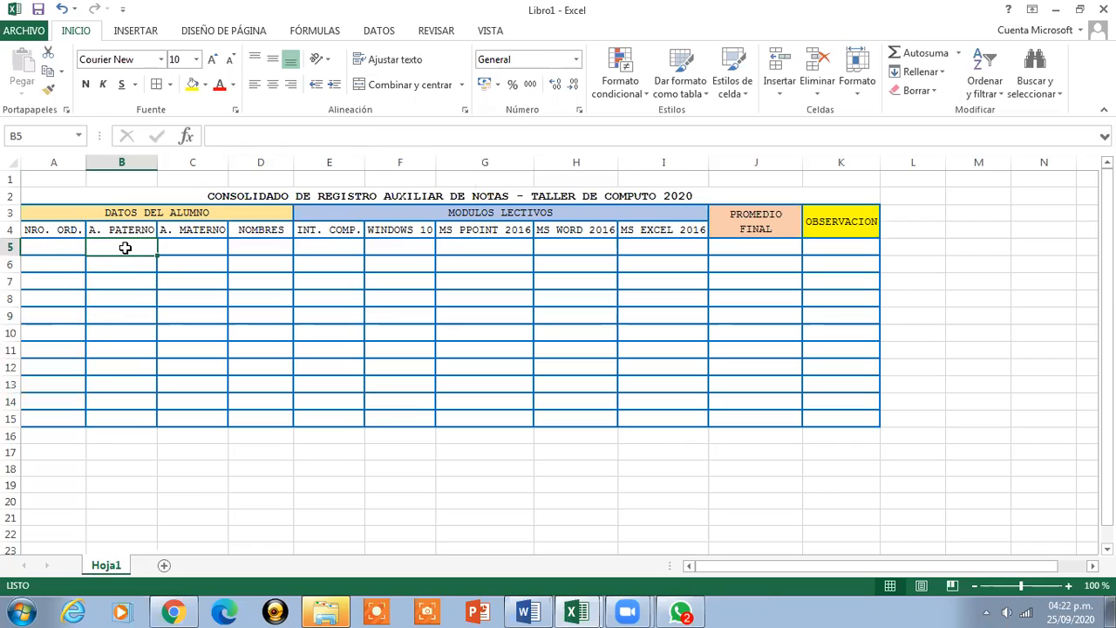
{"action": "left_click_drag", "start_coordinate": [124, 247], "coordinate": [254, 413]}
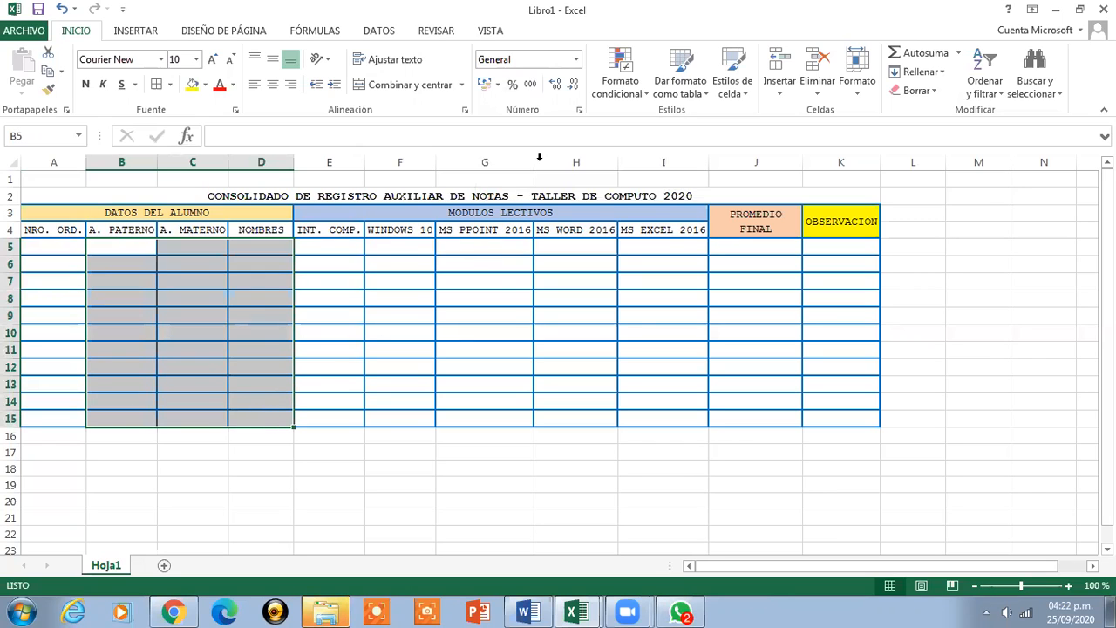
{"action": "left_click", "coordinate": [576, 61]}
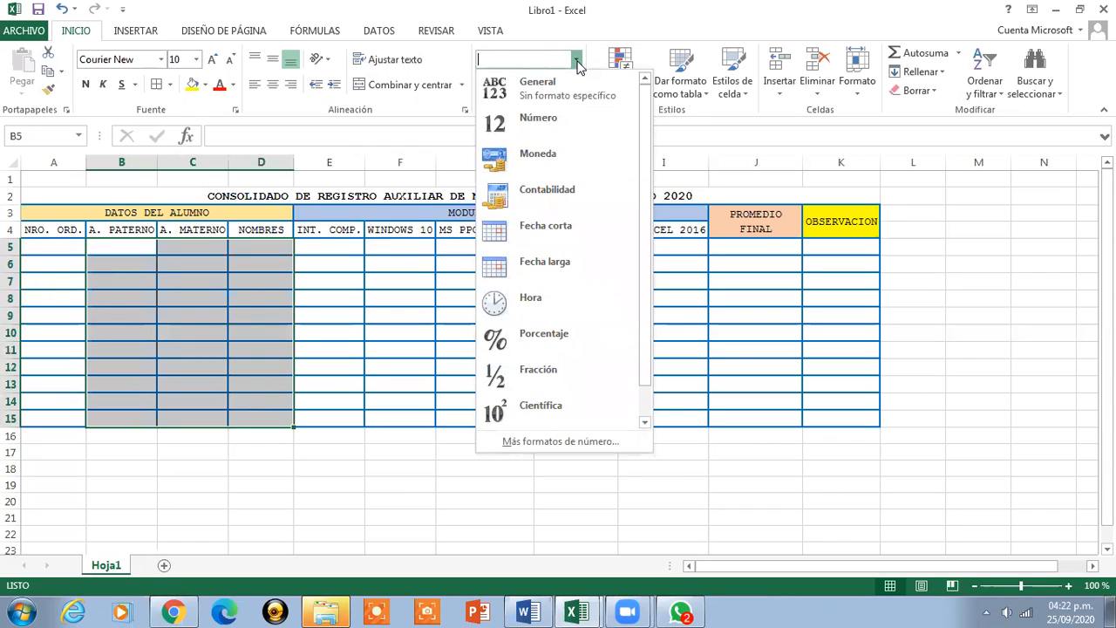
{"action": "left_click", "coordinate": [576, 61]}
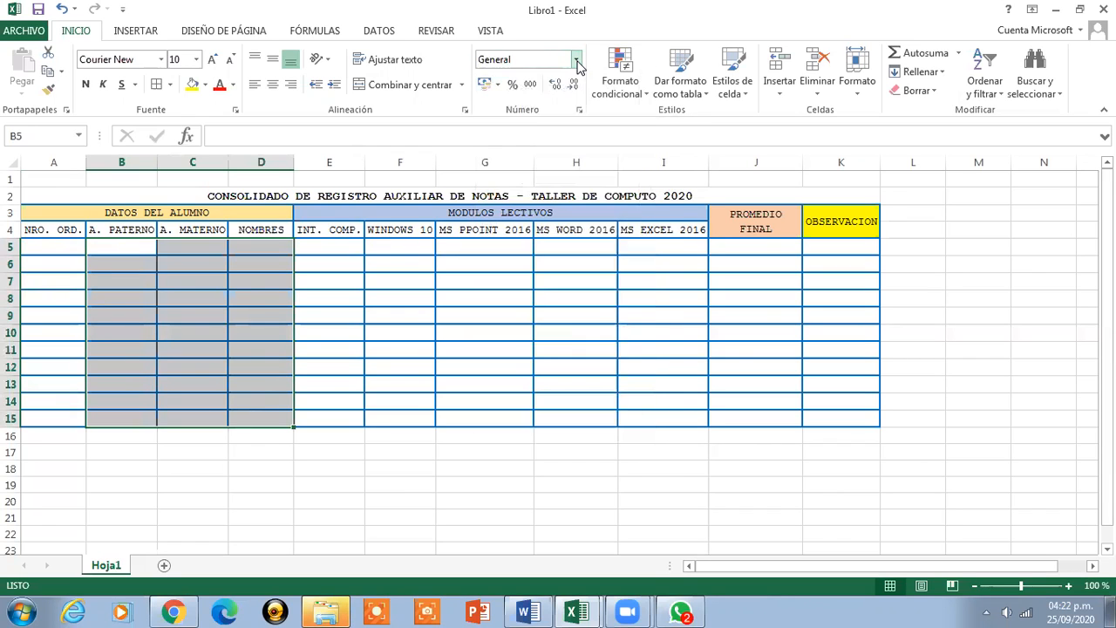
{"action": "left_click", "coordinate": [580, 111]}
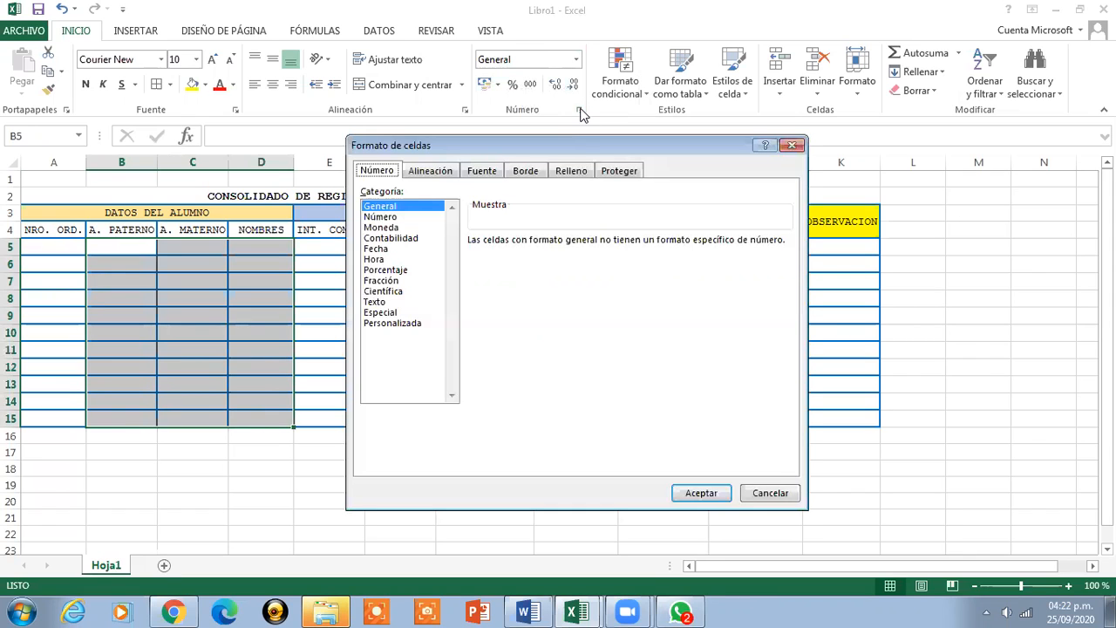
{"action": "left_click", "coordinate": [374, 302]}
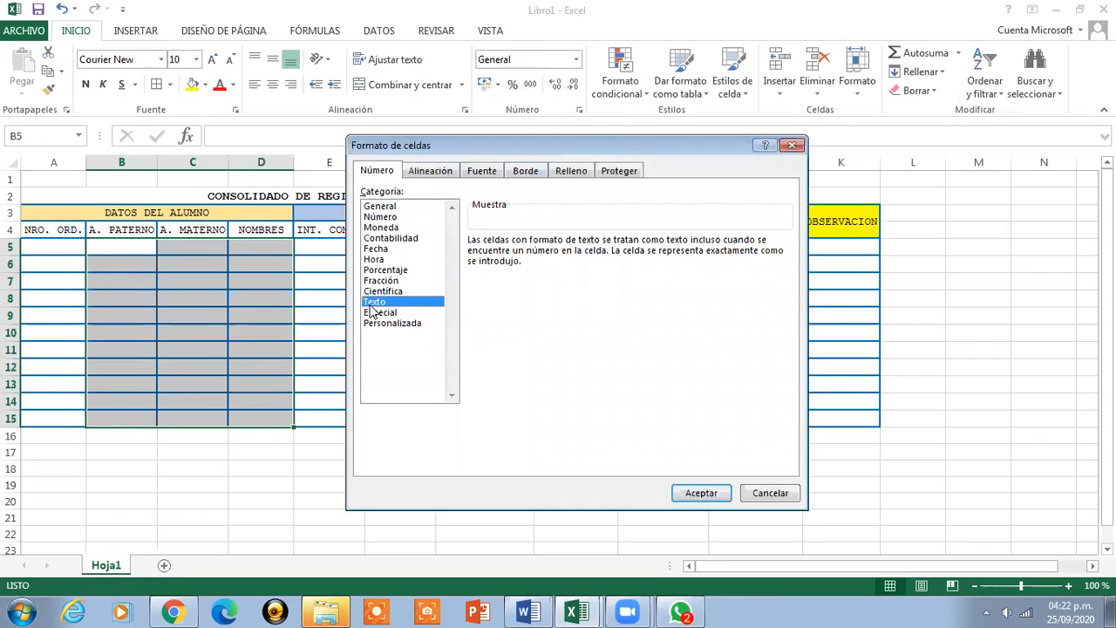
{"action": "left_click", "coordinate": [700, 493]}
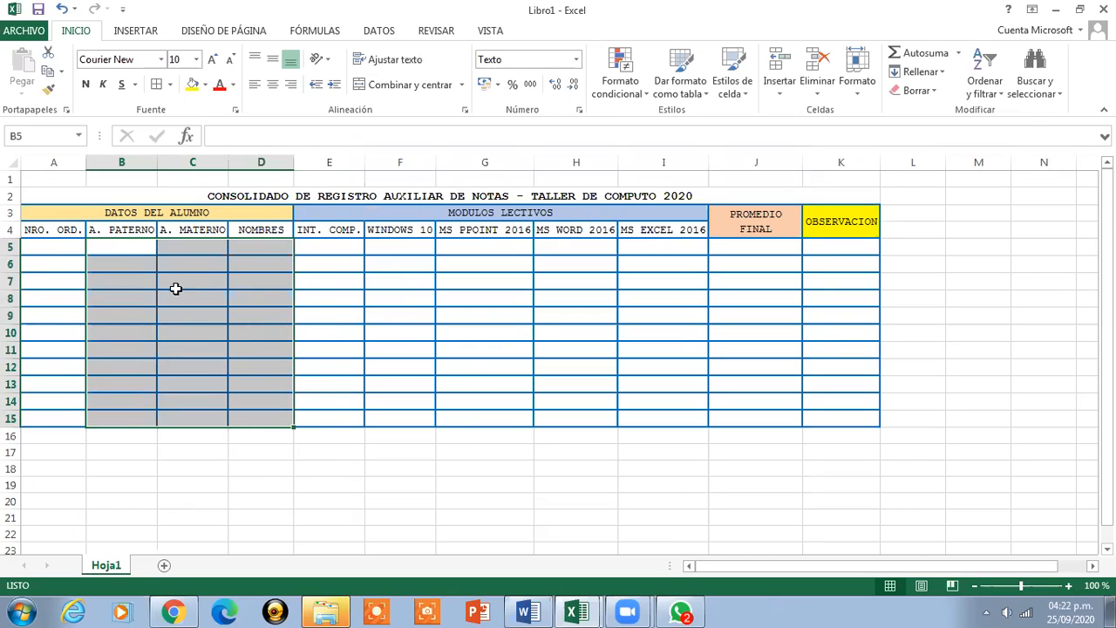
{"action": "left_click", "coordinate": [131, 249]}
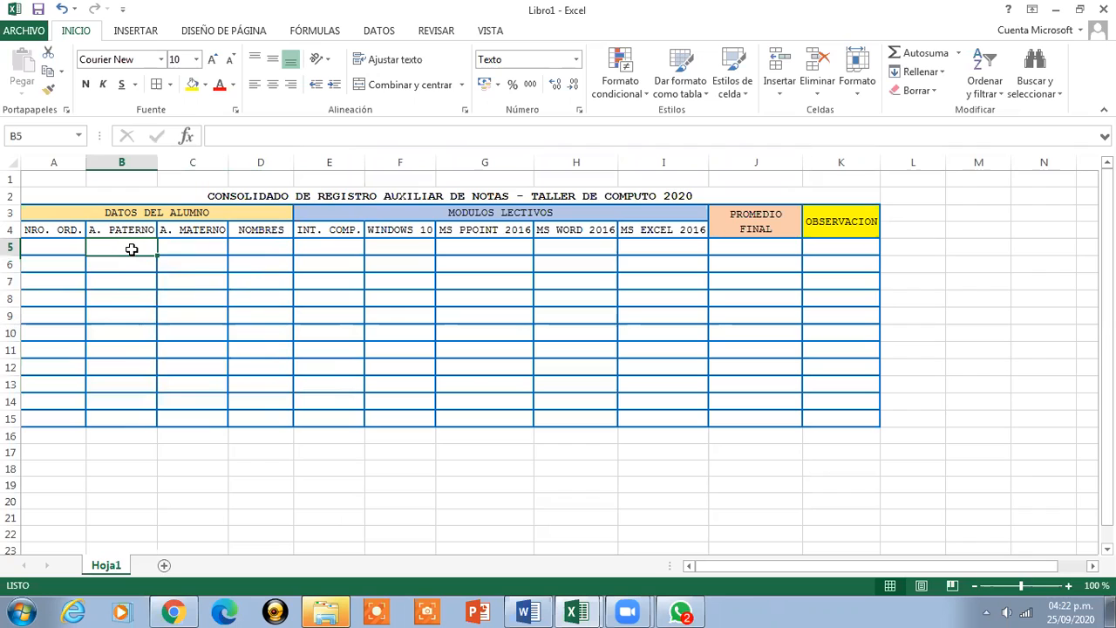
{"action": "left_click", "coordinate": [522, 59]}
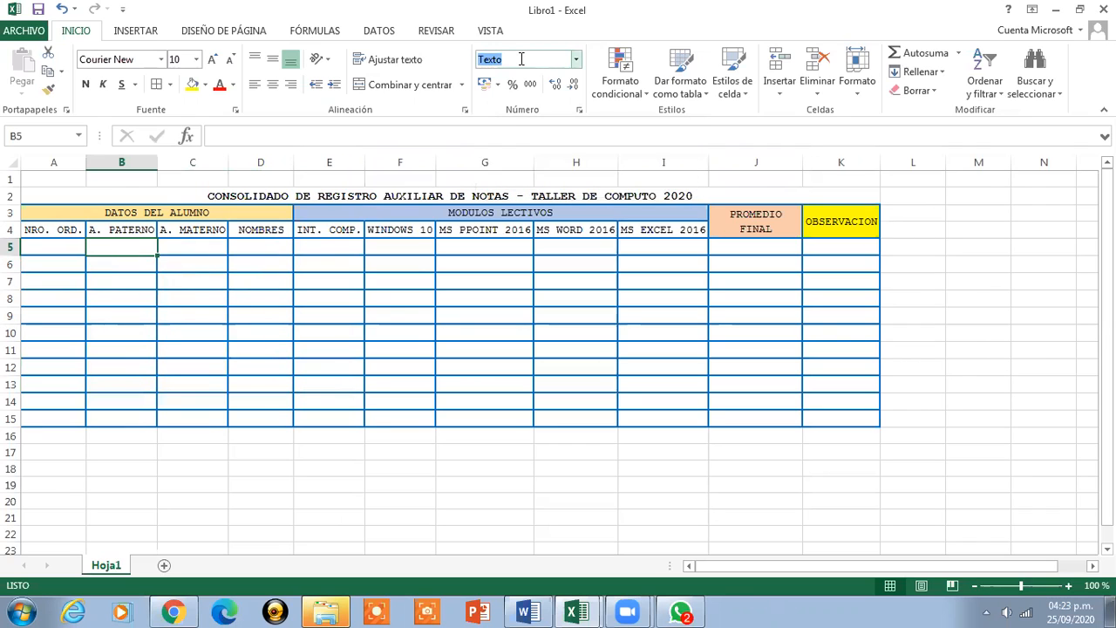
{"action": "left_click", "coordinate": [520, 59]}
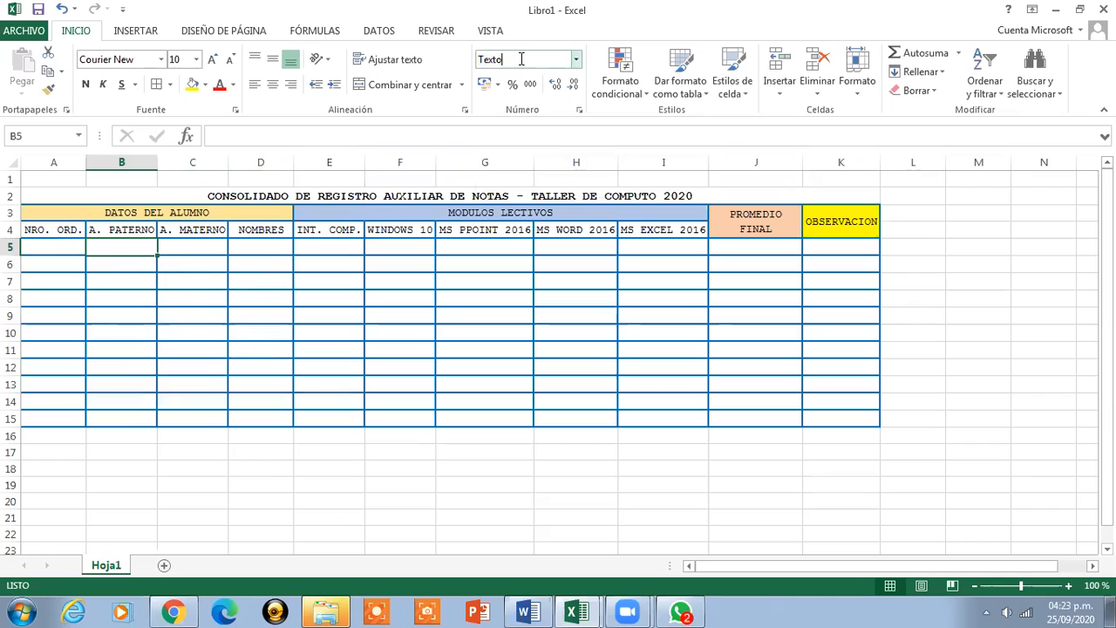
Format the module grade cells E5:I15 as Número with 1 decimal place and check the format across row 5
{"action": "left_click", "coordinate": [315, 250]}
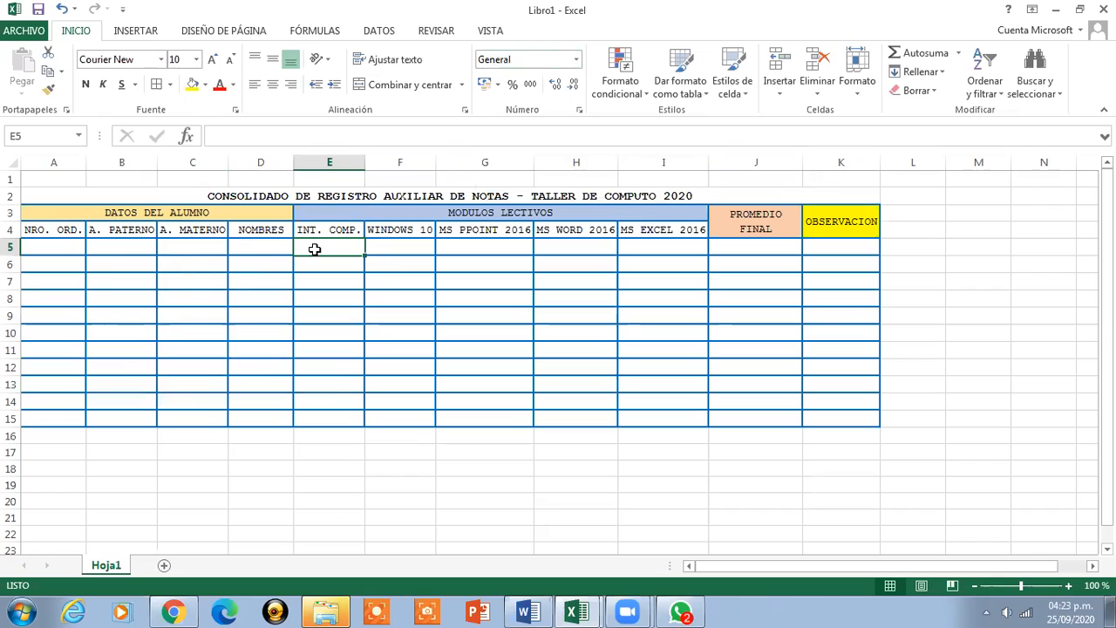
{"action": "left_click_drag", "start_coordinate": [315, 250], "coordinate": [683, 416]}
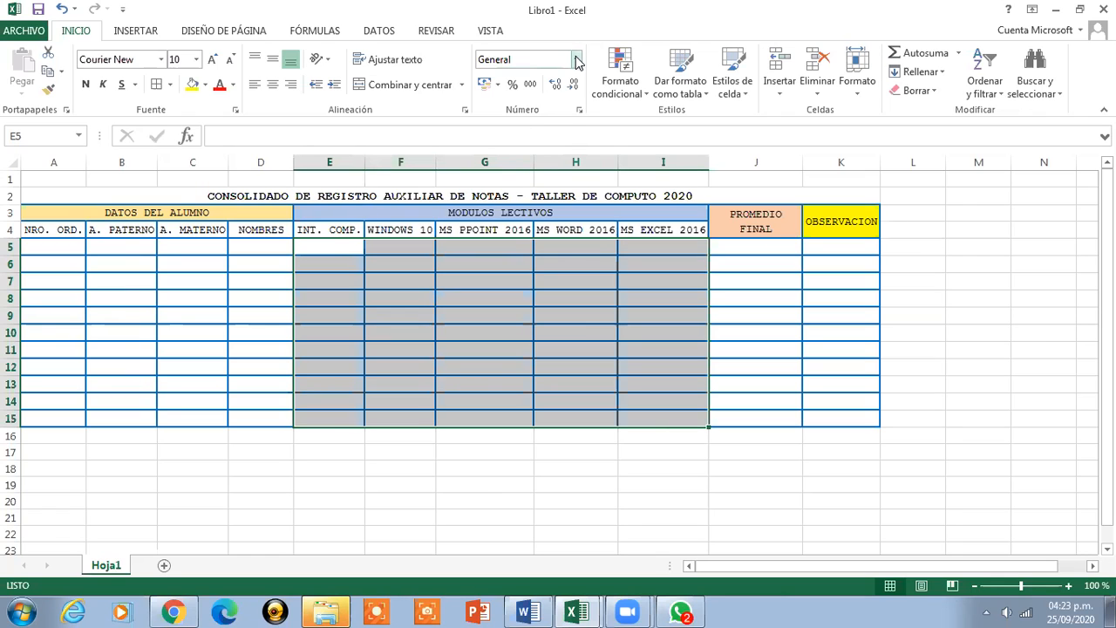
{"action": "left_click", "coordinate": [579, 113]}
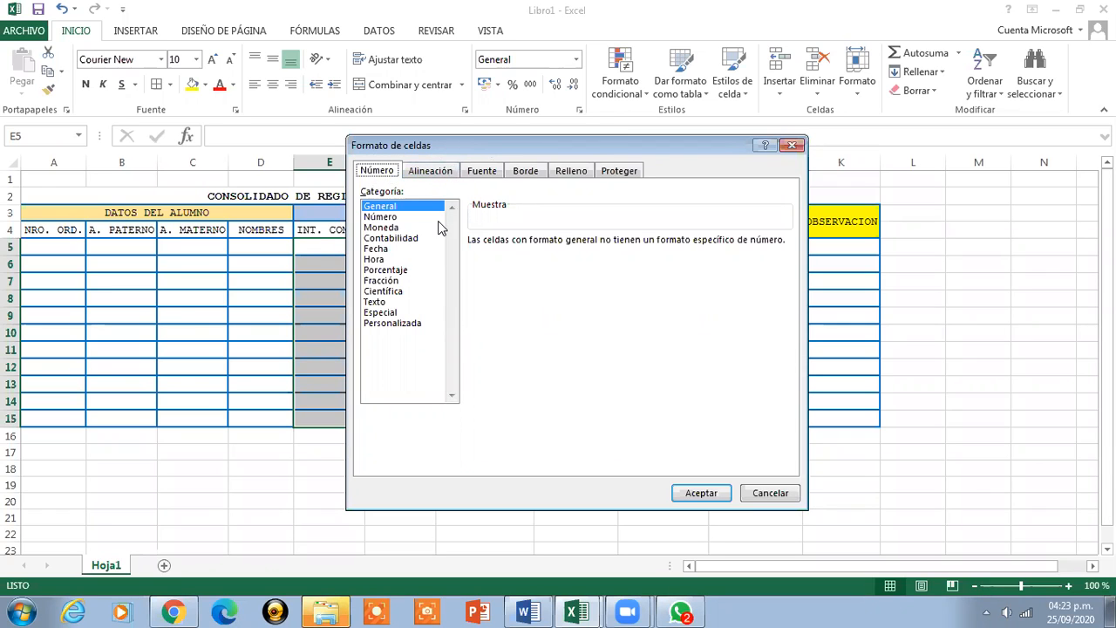
{"action": "left_click", "coordinate": [380, 217]}
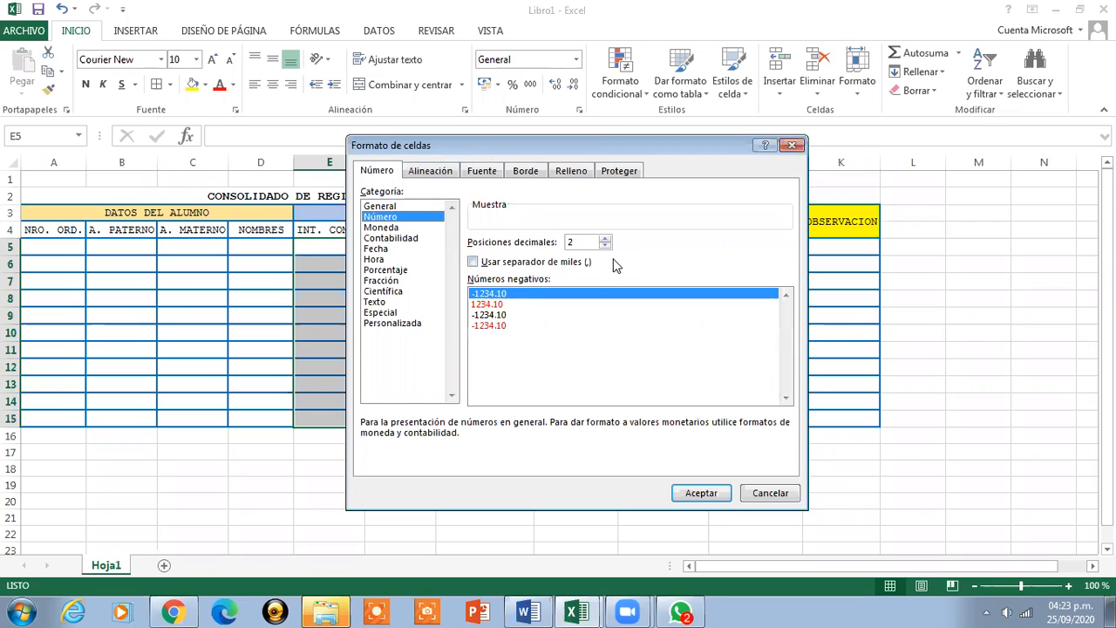
{"action": "left_click", "coordinate": [605, 246]}
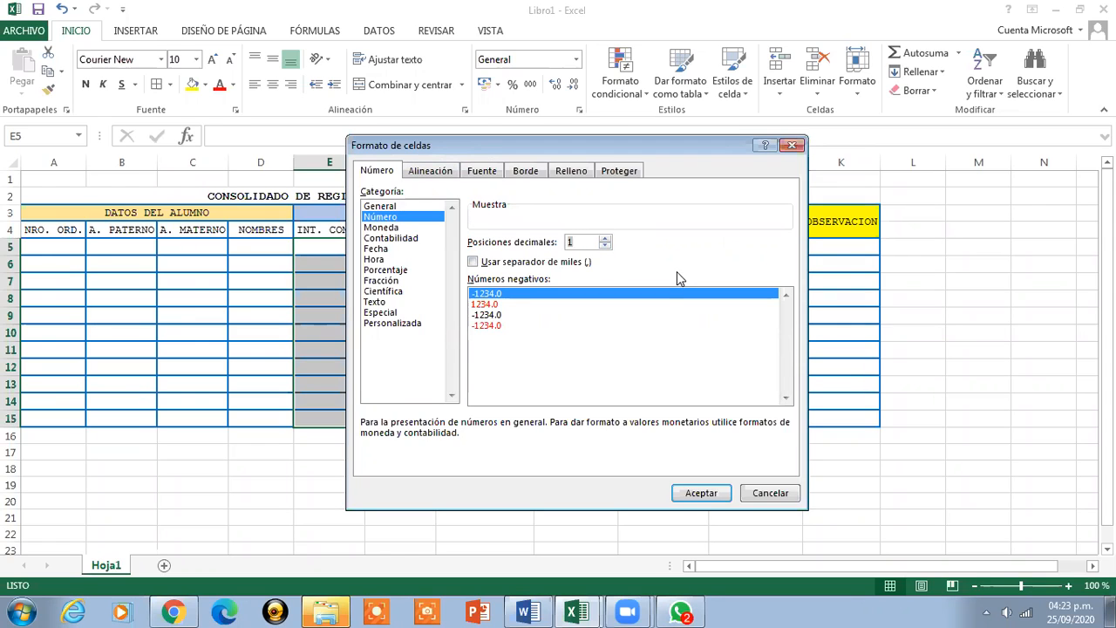
{"action": "left_click", "coordinate": [698, 493]}
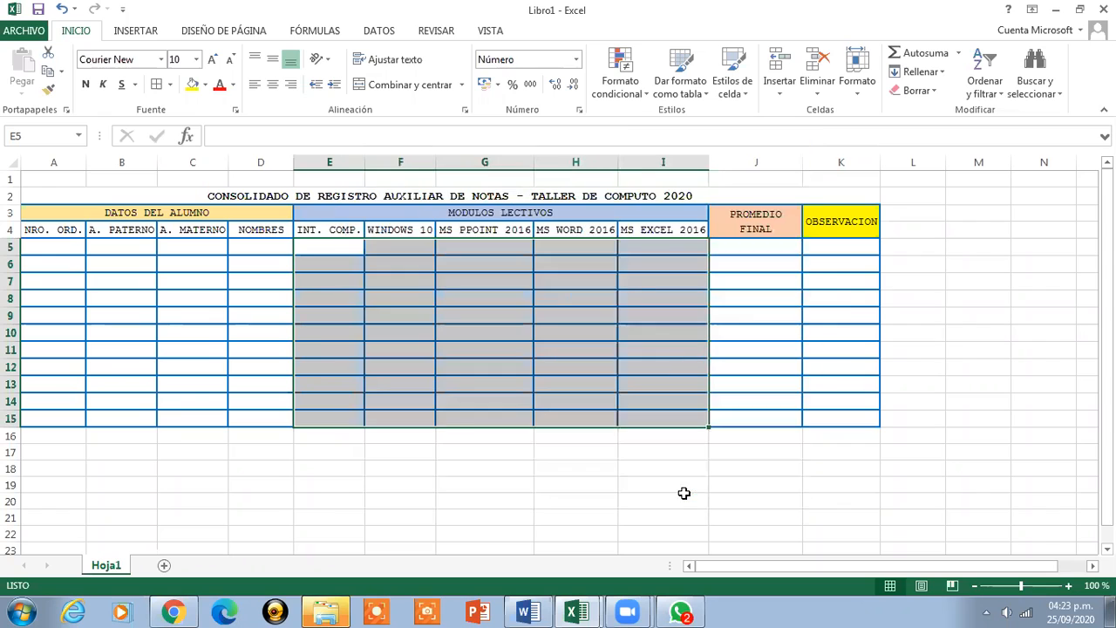
{"action": "left_click", "coordinate": [344, 249]}
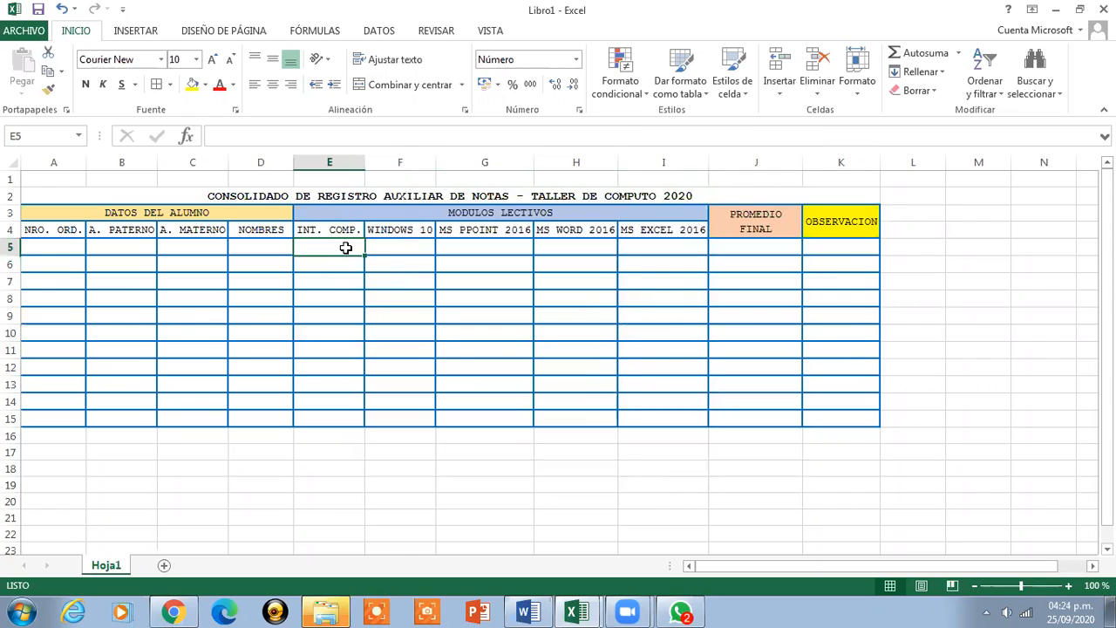
{"action": "key", "text": "Right"}
{"action": "key", "text": "Right"}
{"action": "key", "text": "Right"}
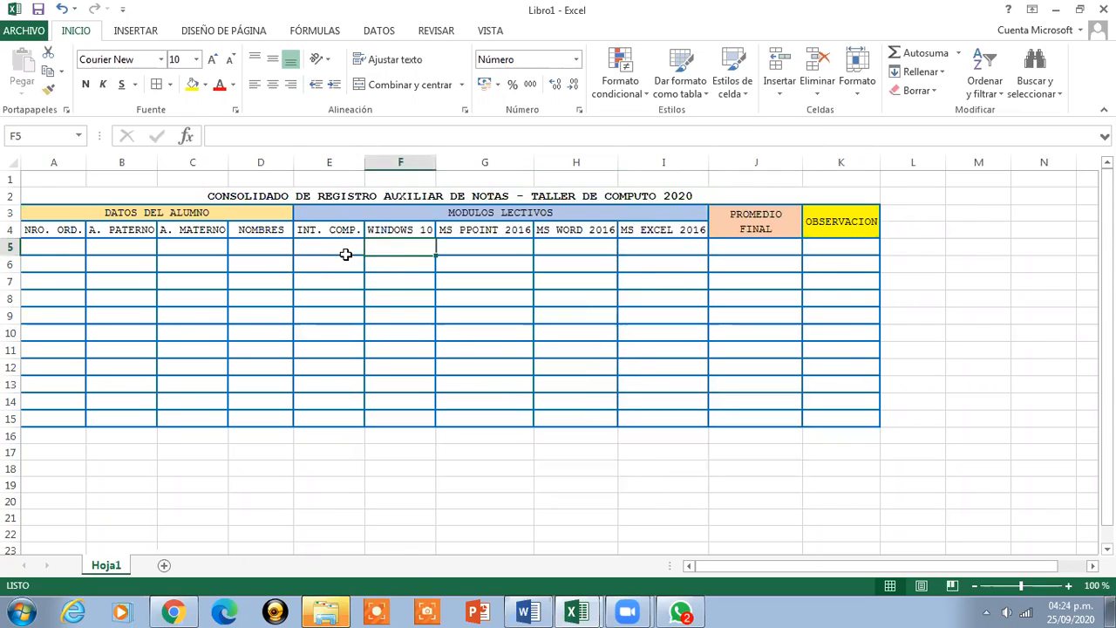
{"action": "key", "text": "Right"}
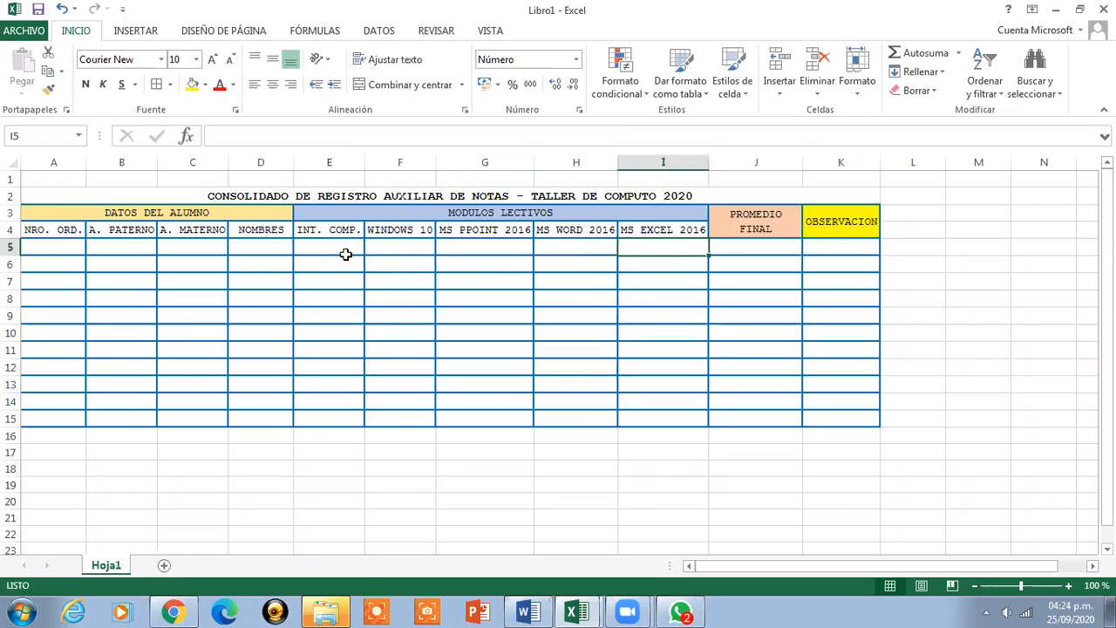
{"action": "left_click", "coordinate": [345, 254]}
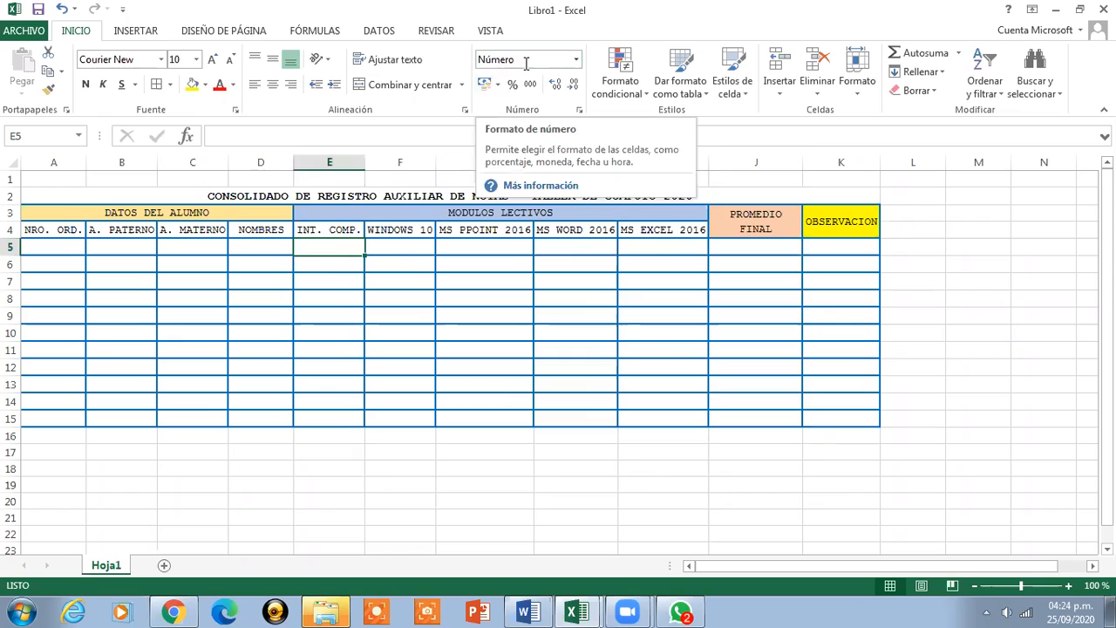
Format the PROMEDIO FINAL cells J5:J15 as Número with 1 decimal place
{"action": "left_click_drag", "start_coordinate": [744, 247], "coordinate": [749, 415]}
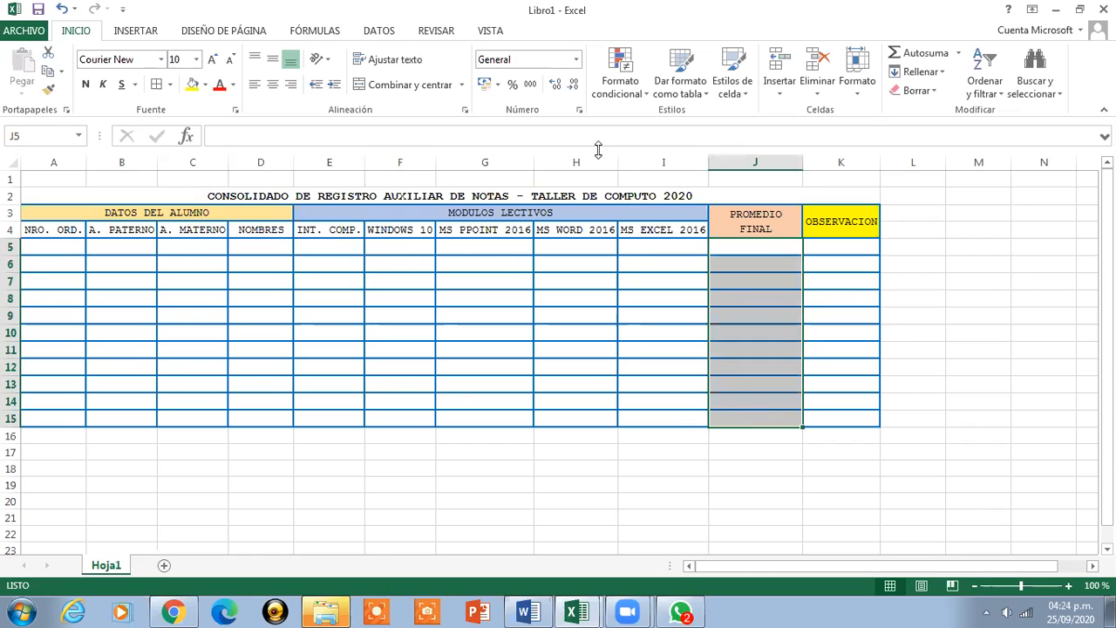
{"action": "left_click", "coordinate": [580, 113]}
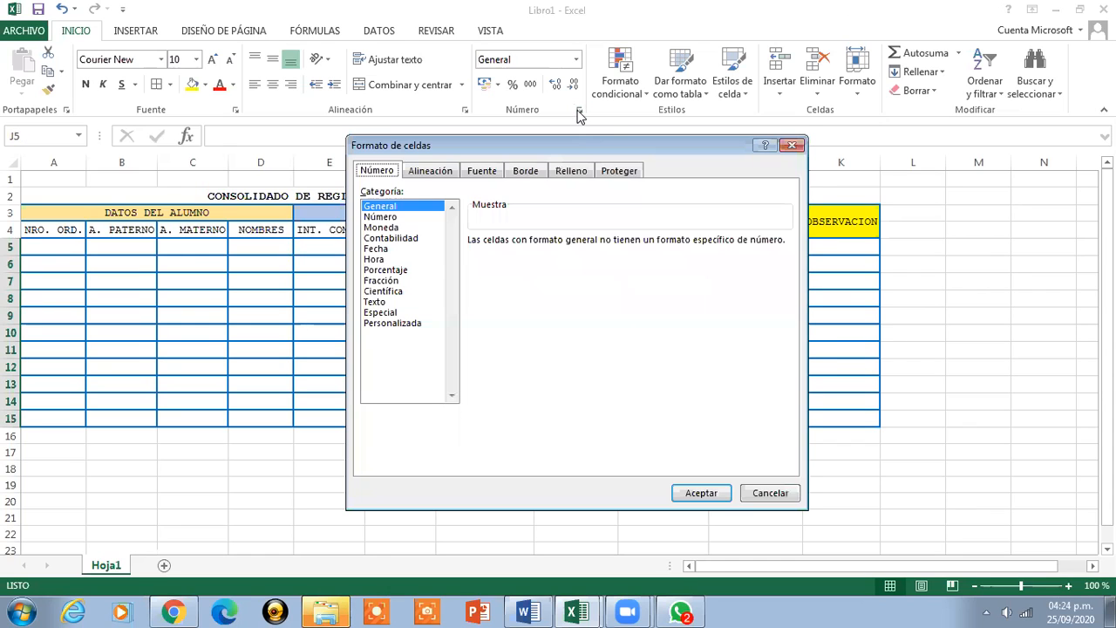
{"action": "left_click", "coordinate": [405, 219]}
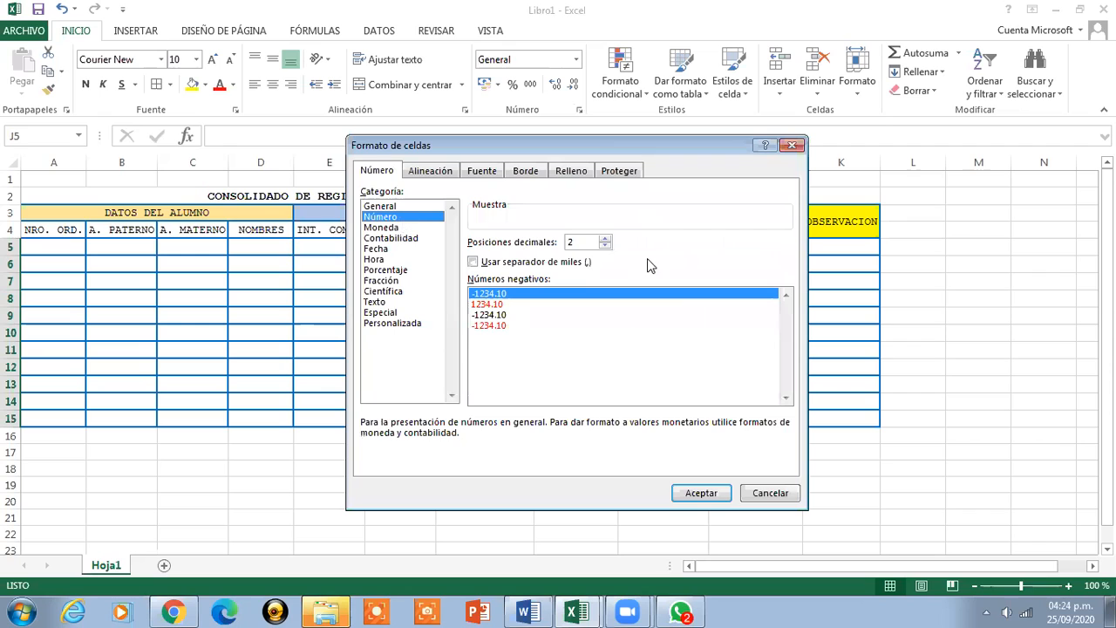
{"action": "left_click", "coordinate": [605, 246]}
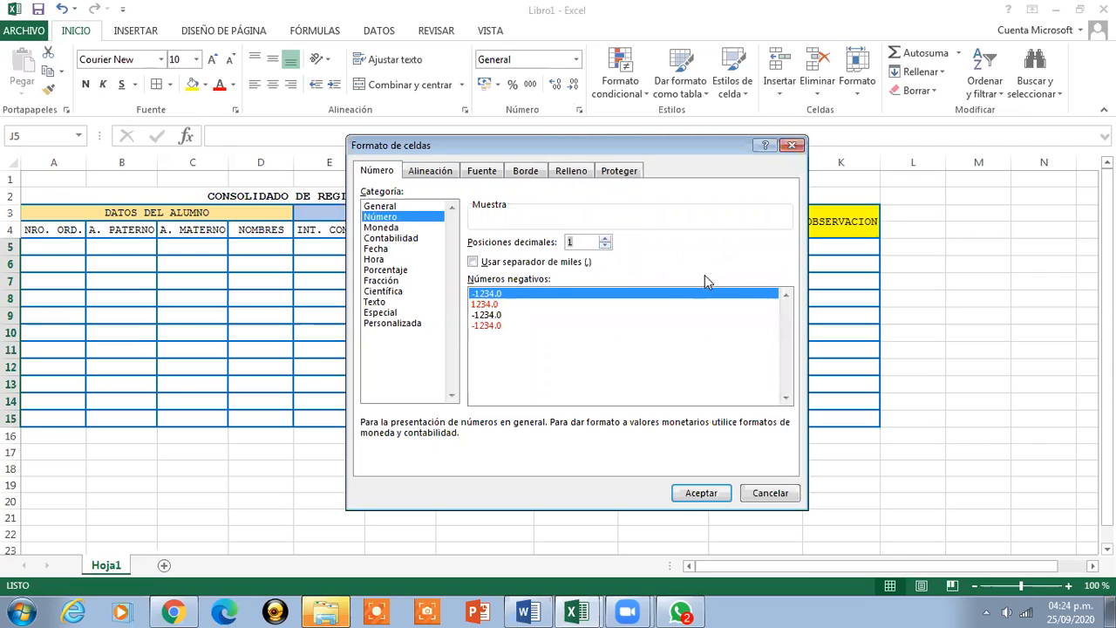
{"action": "left_click", "coordinate": [701, 494]}
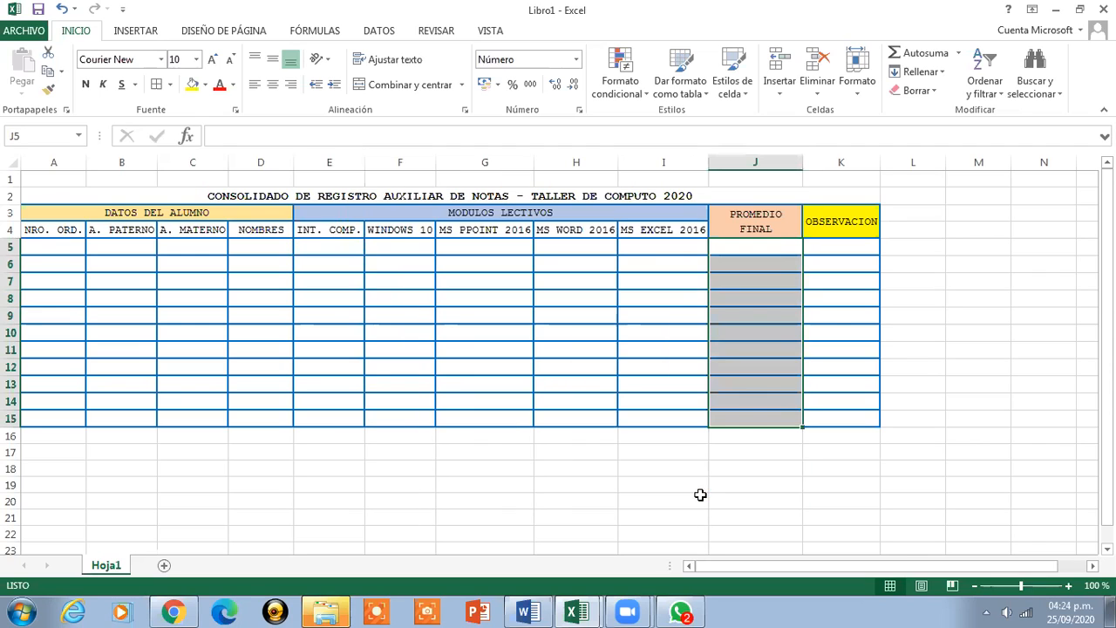
Widen the OBSERVACION column K to 15.71 and select its data cells K5:K15
{"action": "left_click", "coordinate": [822, 250]}
{"action": "left_click_drag", "start_coordinate": [822, 250], "coordinate": [829, 414]}
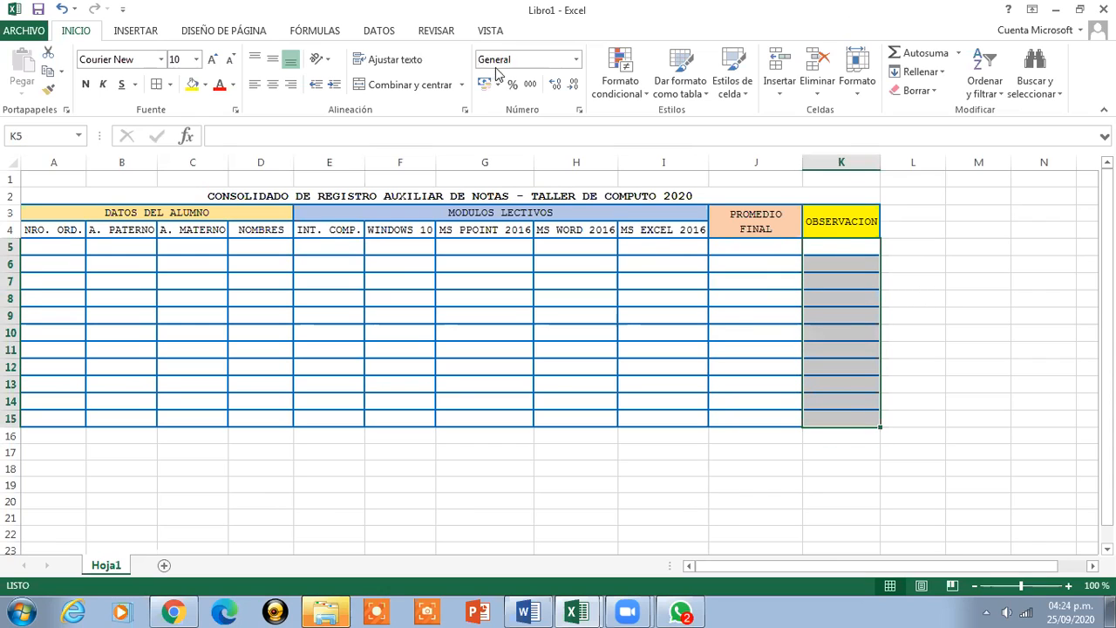
{"action": "left_click_drag", "start_coordinate": [881, 160], "coordinate": [896, 160]}
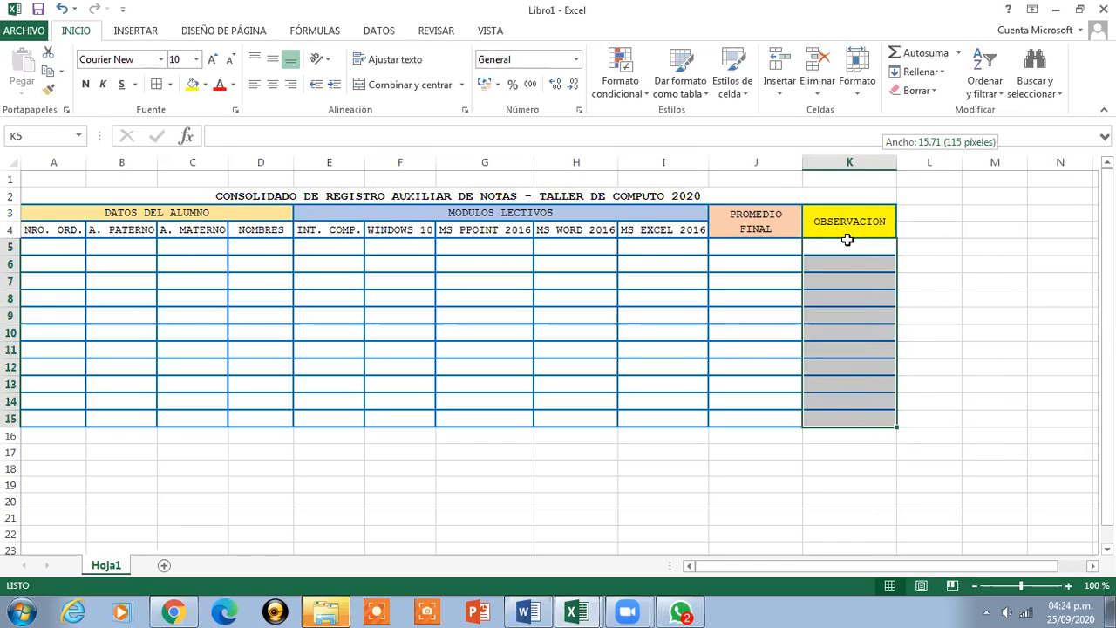
{"action": "left_click", "coordinate": [848, 240]}
{"action": "mouse_move", "coordinate": [846, 240]}
{"action": "left_mouse_down"}
{"action": "mouse_move", "coordinate": [857, 314]}
{"action": "mouse_move", "coordinate": [849, 416]}
{"action": "left_mouse_up"}
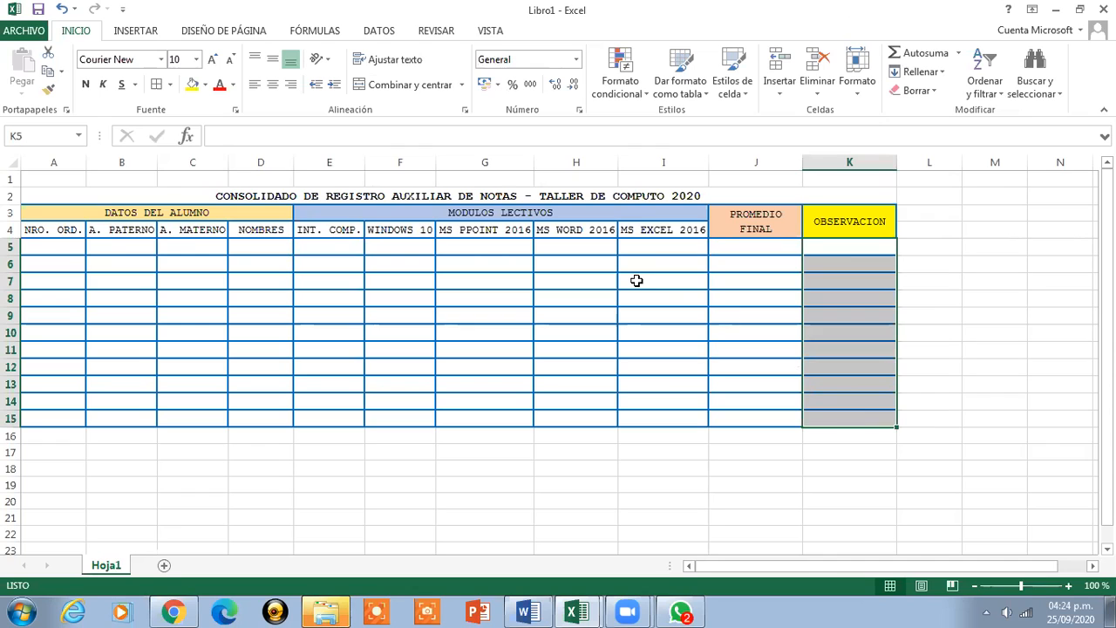
Enter the first student's paternal surname, maternal surname and given name in B5:D5
{"action": "left_click", "coordinate": [55, 245]}
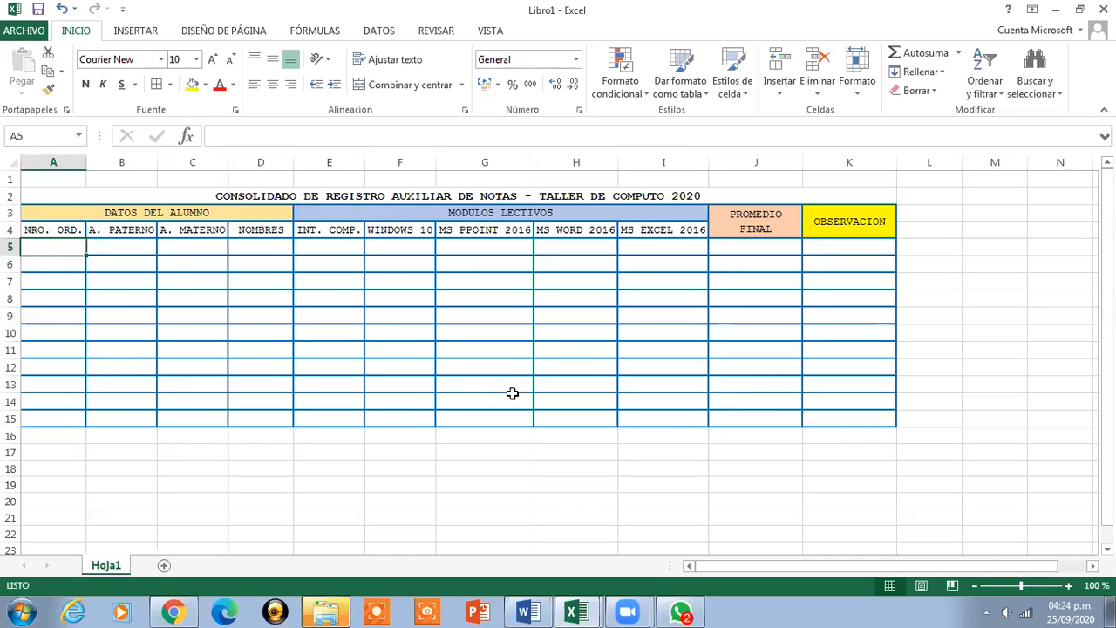
{"action": "left_click", "coordinate": [123, 252]}
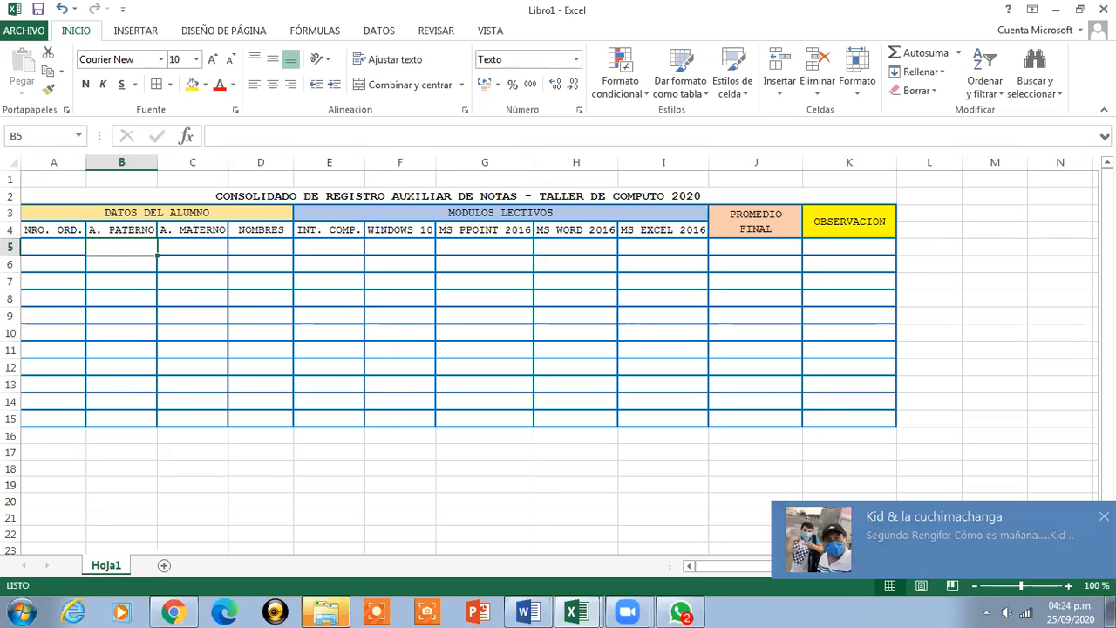
{"action": "type", "text": "SAMA"}
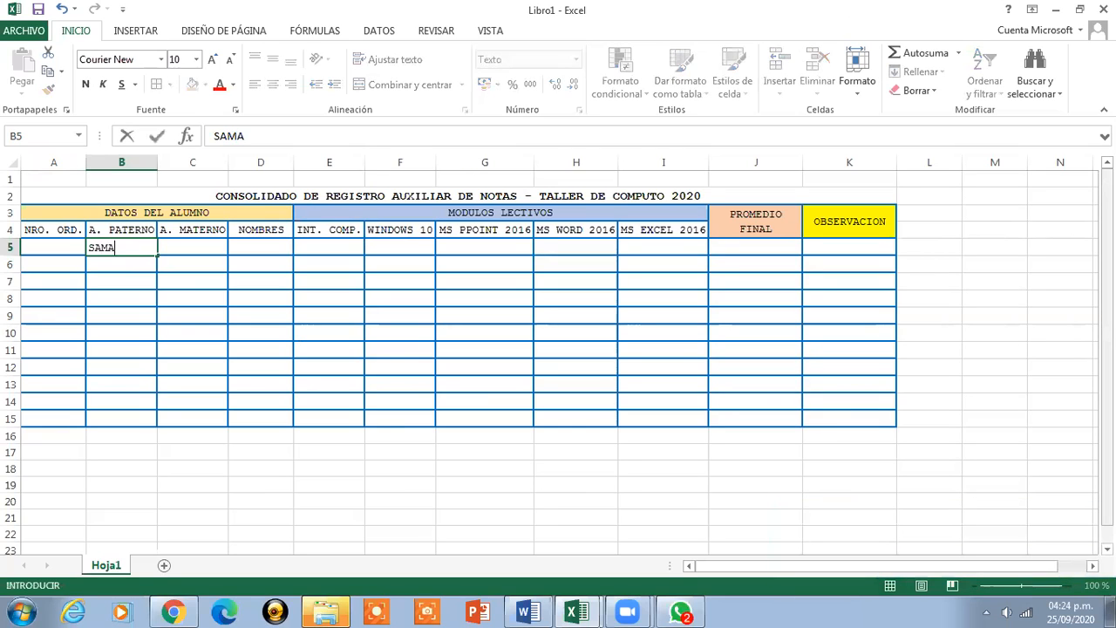
{"action": "type", "text": "ME"}
{"action": "key", "text": "Tab"}
{"action": "type", "text": "YOVERA"}
{"action": "key", "text": "Tab"}
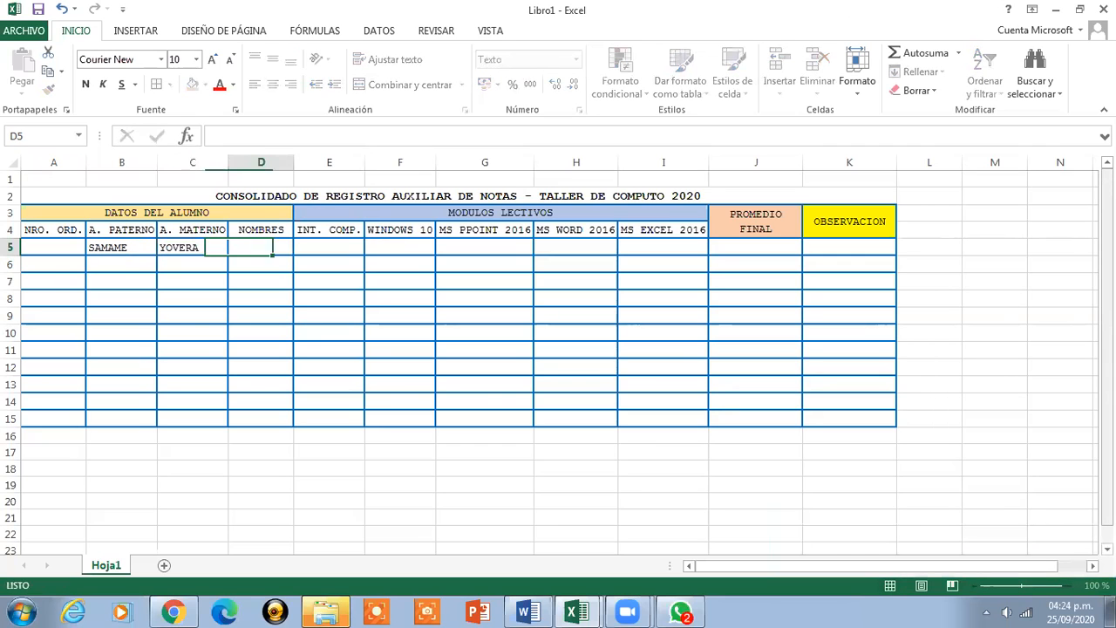
{"action": "type", "text": "PEPE"}
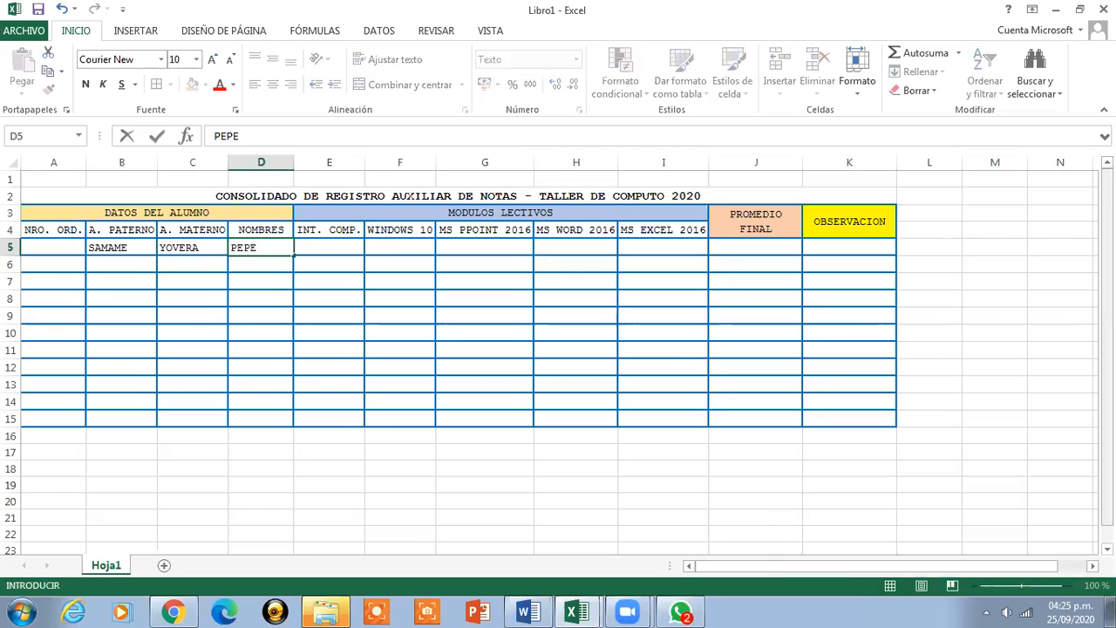
{"action": "key", "text": "Return"}
Enter the first student's module grades 13, 12, 14, 12 and 15 in E5:I5
{"action": "key", "text": "Left"}
{"action": "key", "text": "Up"}
{"action": "key", "text": "Right"}
{"action": "key", "text": "Right"}
{"action": "key", "text": "Right"}
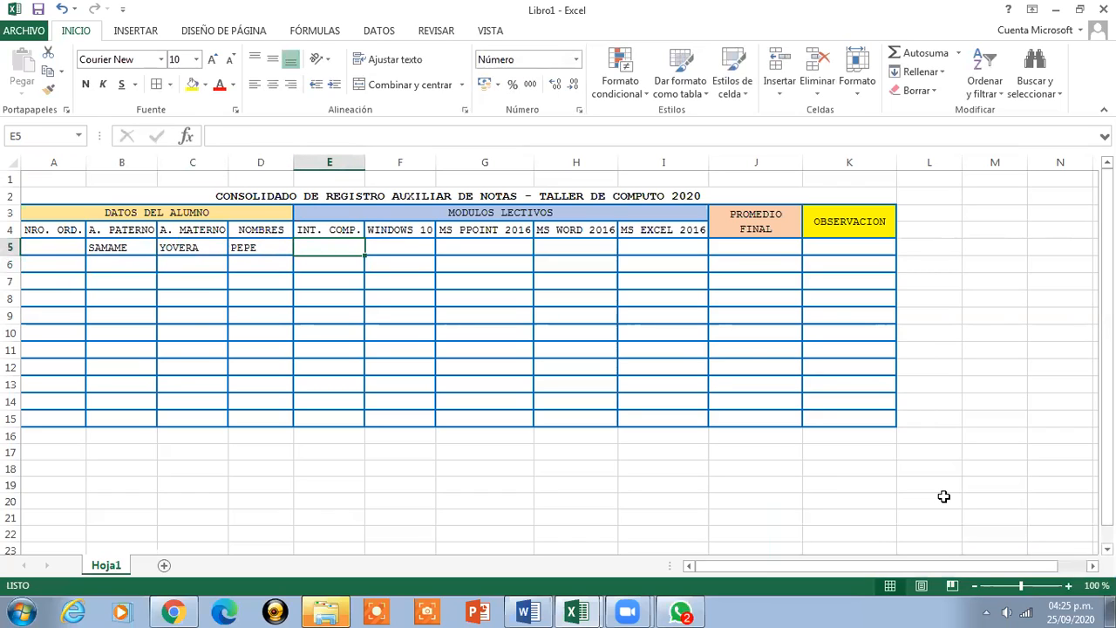
{"action": "type", "text": "13"}
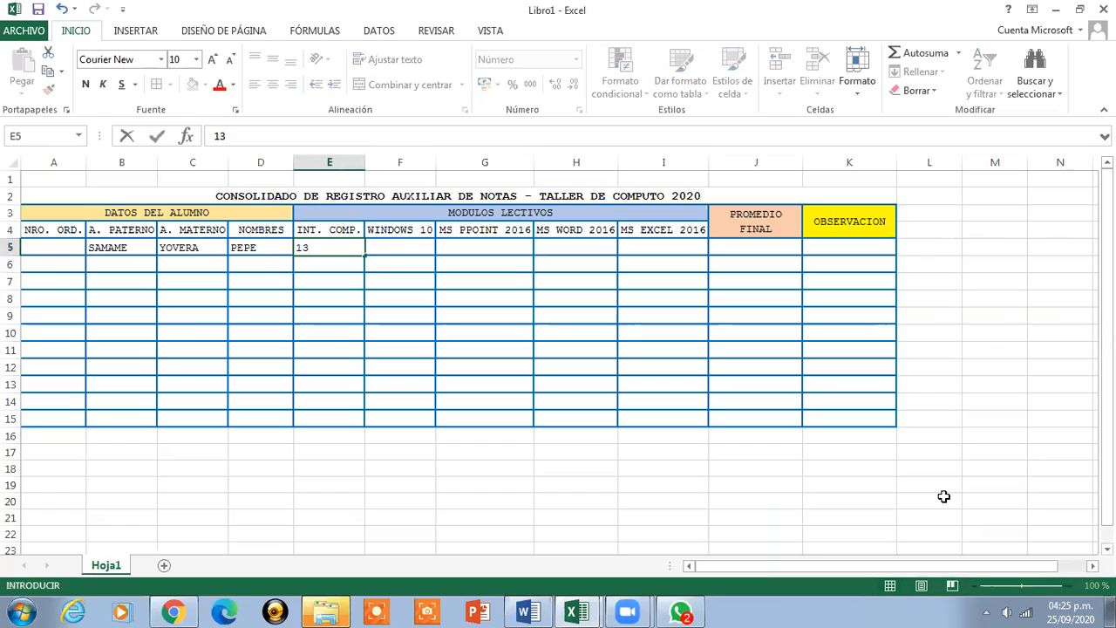
{"action": "key", "text": "Right"}
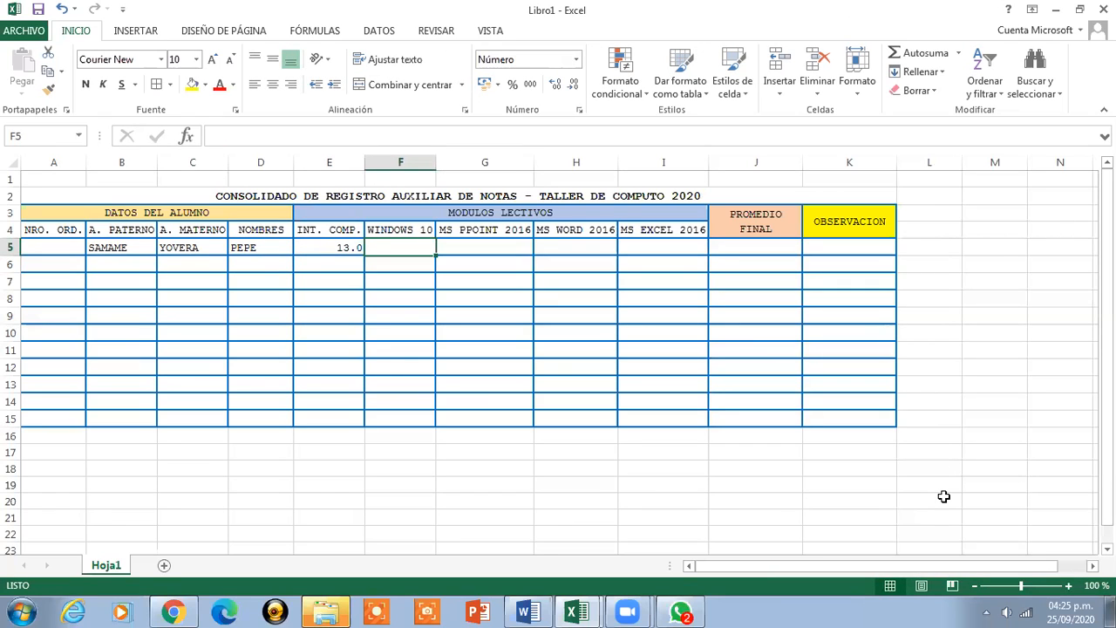
{"action": "type", "text": "12"}
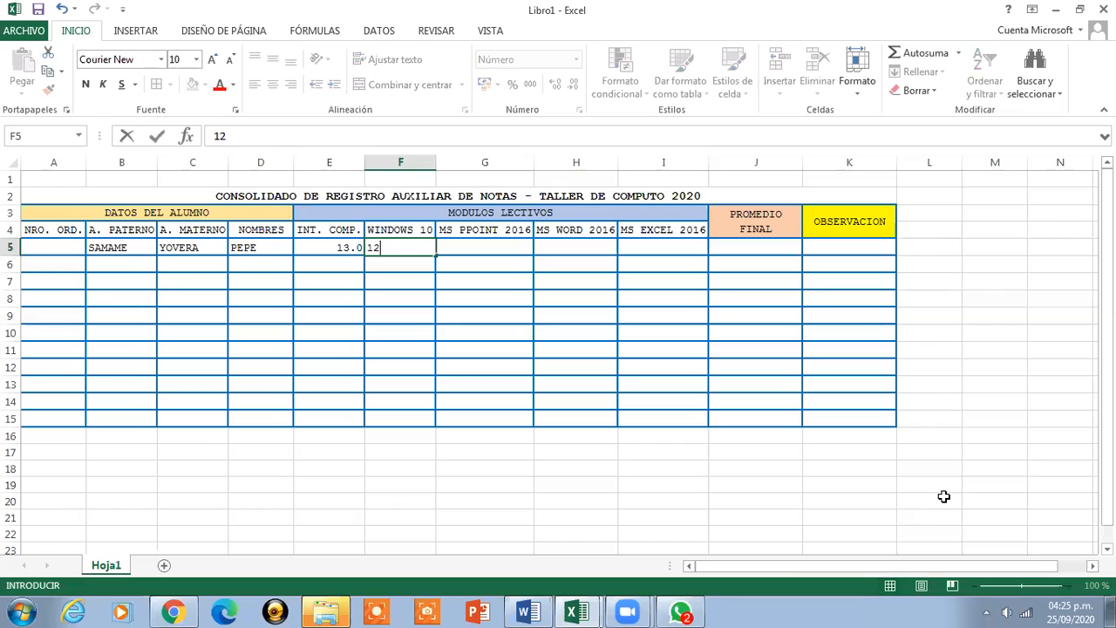
{"action": "key", "text": "Right"}
{"action": "type", "text": "14"}
{"action": "key", "text": "Right"}
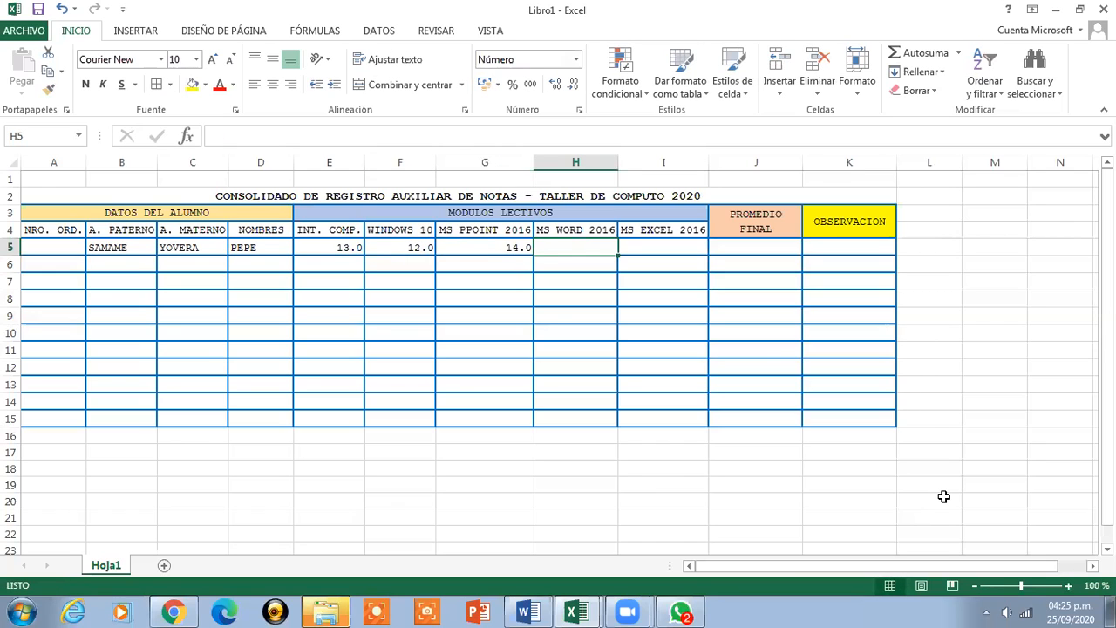
{"action": "type", "text": "12"}
{"action": "key", "text": "Right"}
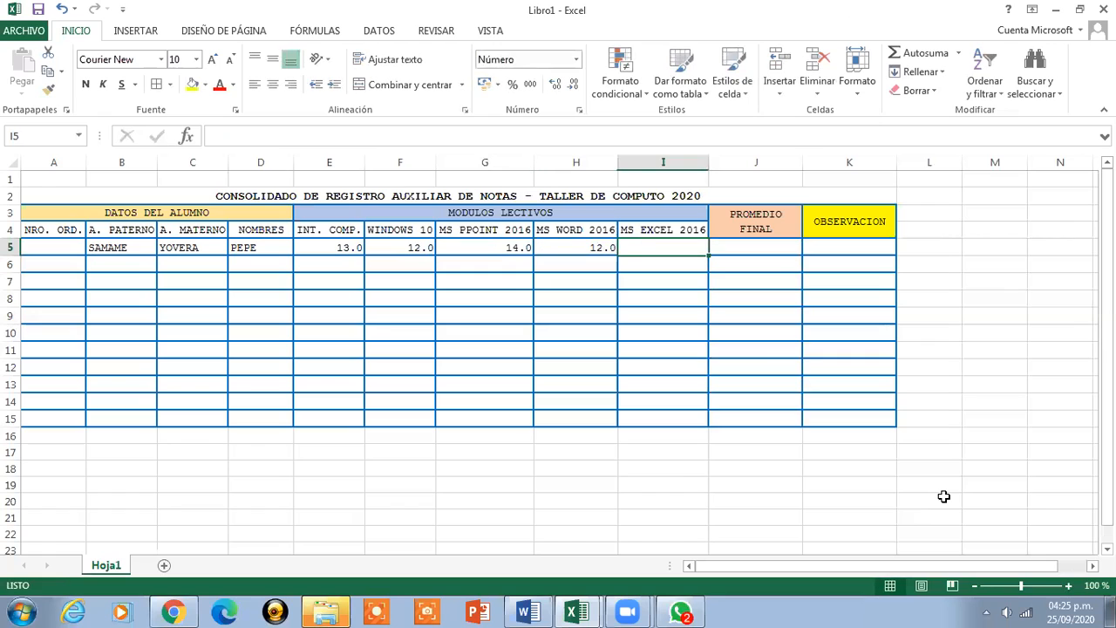
{"action": "type", "text": "15"}
{"action": "key", "text": "Return"}
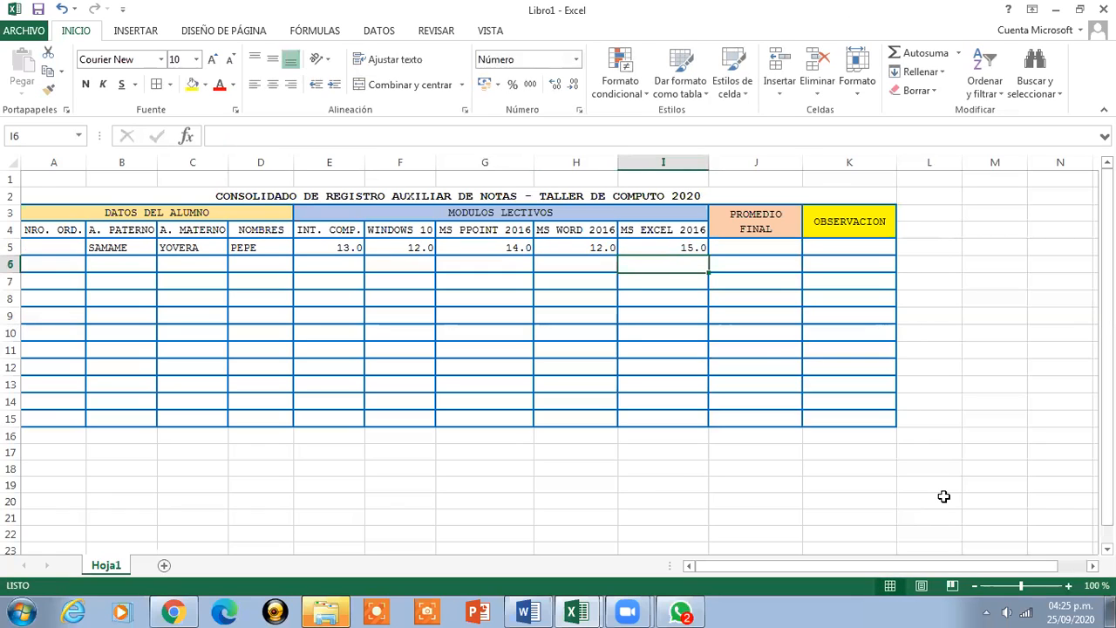
Enter the second student's paternal surname, maternal surname and given name in B6:D6
{"action": "key", "text": "Left"}
{"action": "key", "text": "Left"}
{"action": "key", "text": "Left"}
{"action": "key", "text": "Left"}
{"action": "key", "text": "Left"}
{"action": "key", "text": "Left"}
{"action": "key", "text": "Left"}
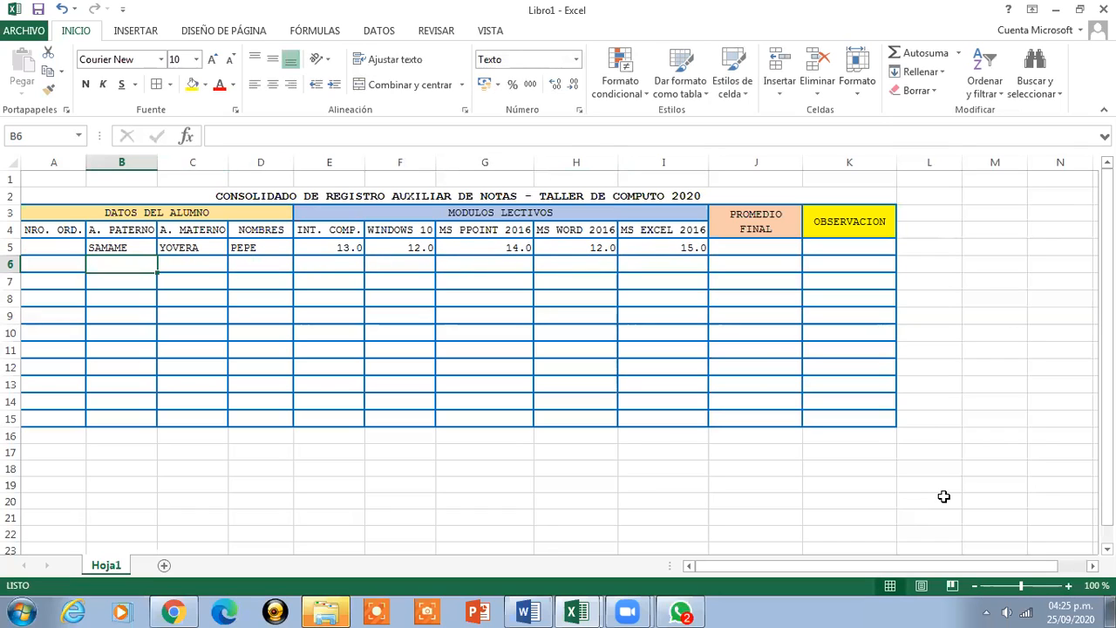
{"action": "type", "text": "URIBE"}
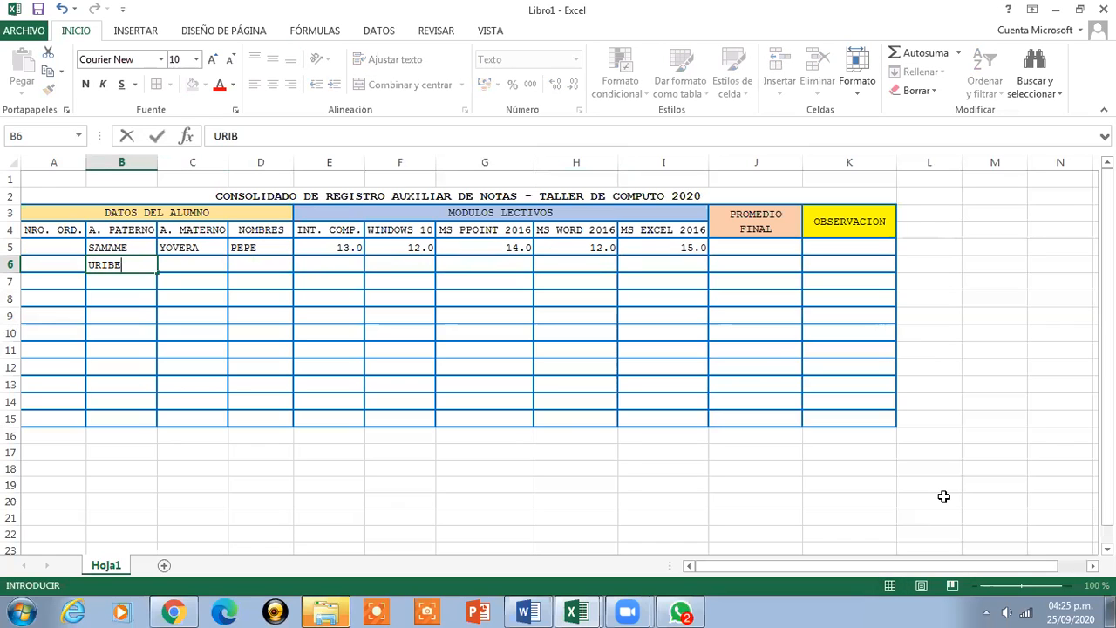
{"action": "key", "text": "Tab"}
{"action": "type", "text": "L"}
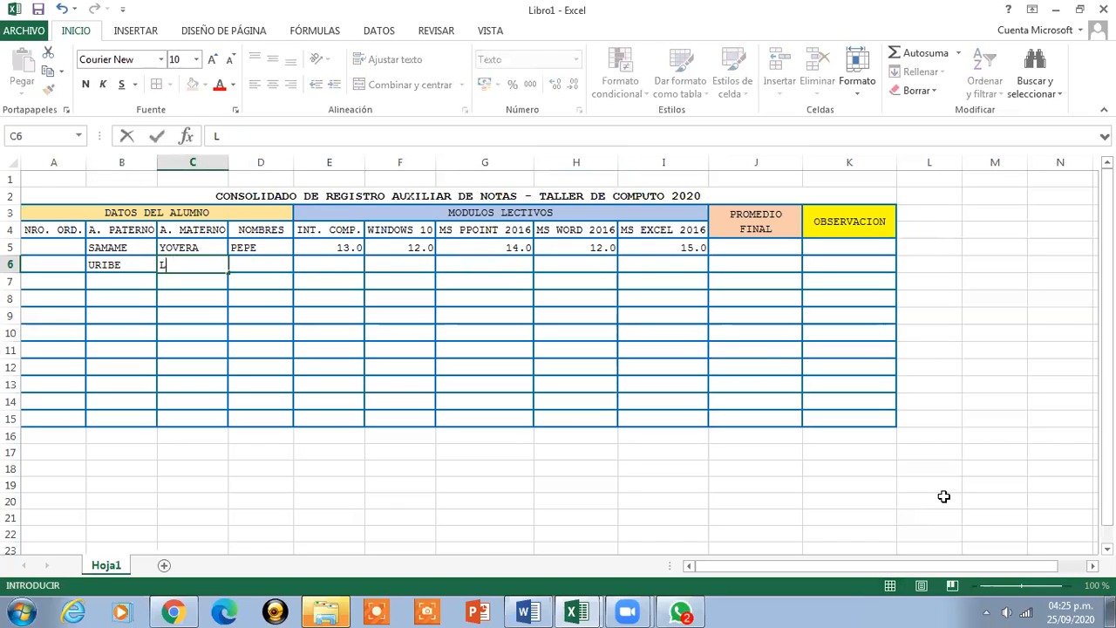
{"action": "key", "text": "BackSpace"}
{"action": "type", "text": "ALBITES"}
{"action": "key", "text": "Tab"}
{"action": "type", "text": "MA"}
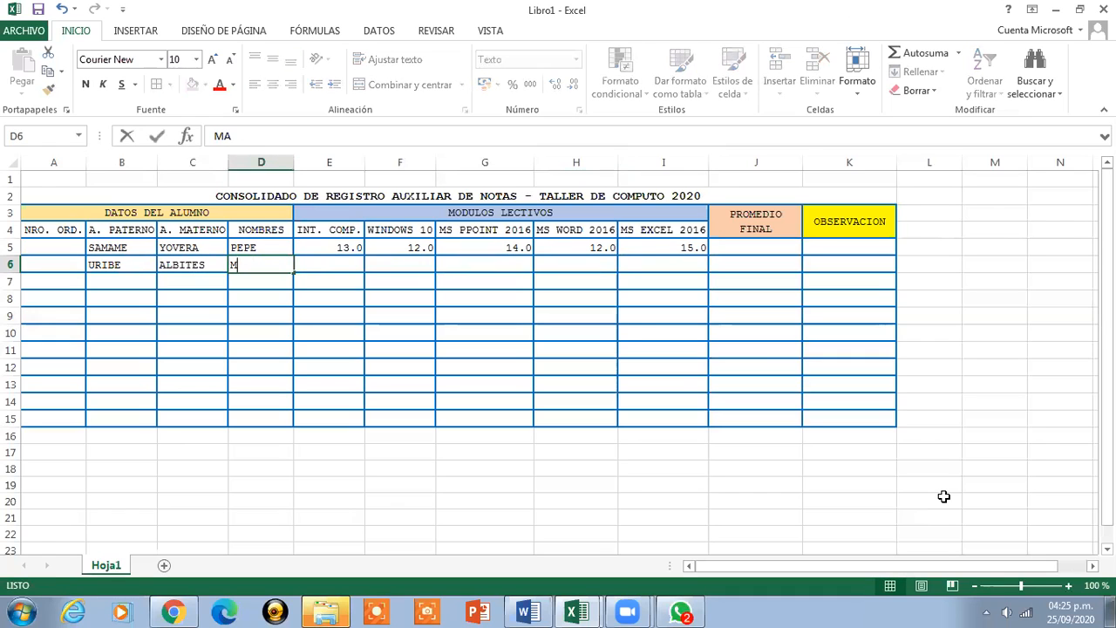
{"action": "type", "text": "RIA"}
{"action": "key", "text": "Tab"}
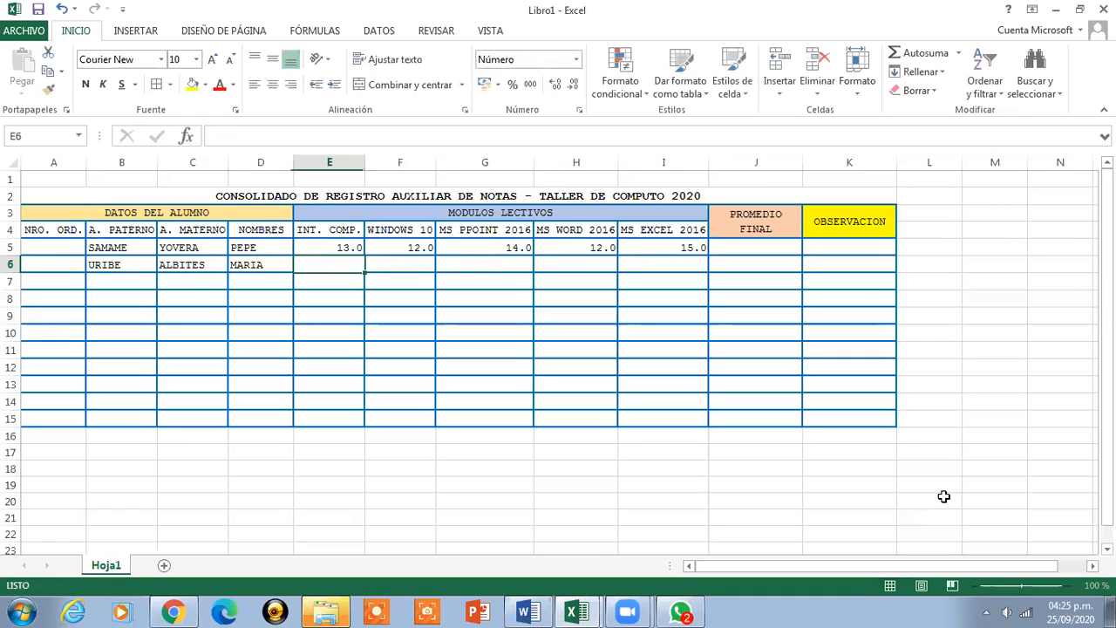
Enter the second student's module grades 14, 13, 15, 13 and 14 in E6:I6
{"action": "type", "text": "14"}
{"action": "key", "text": "Tab"}
{"action": "type", "text": "13"}
{"action": "key", "text": "Tab"}
{"action": "type", "text": "15"}
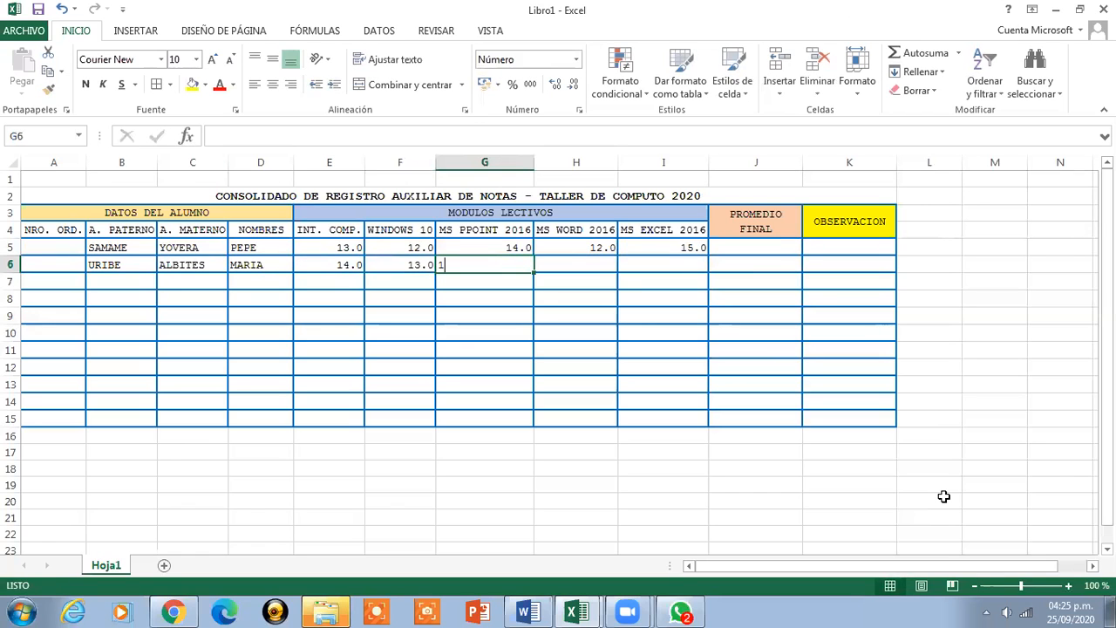
{"action": "key", "text": "Tab"}
{"action": "type", "text": "13"}
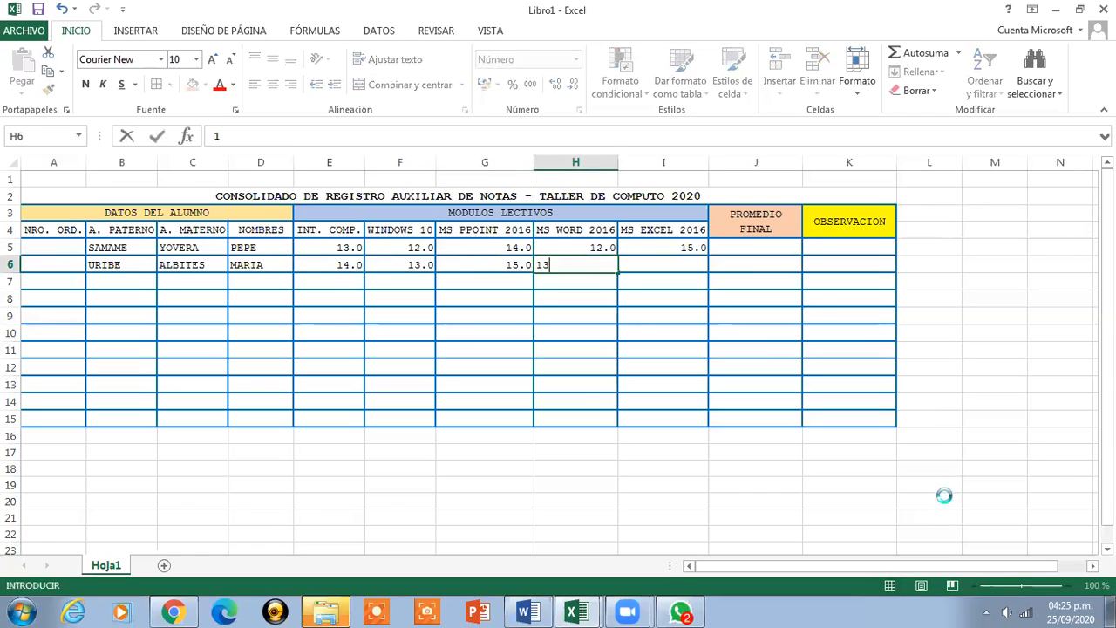
{"action": "key", "text": "Tab"}
{"action": "type", "text": "14"}
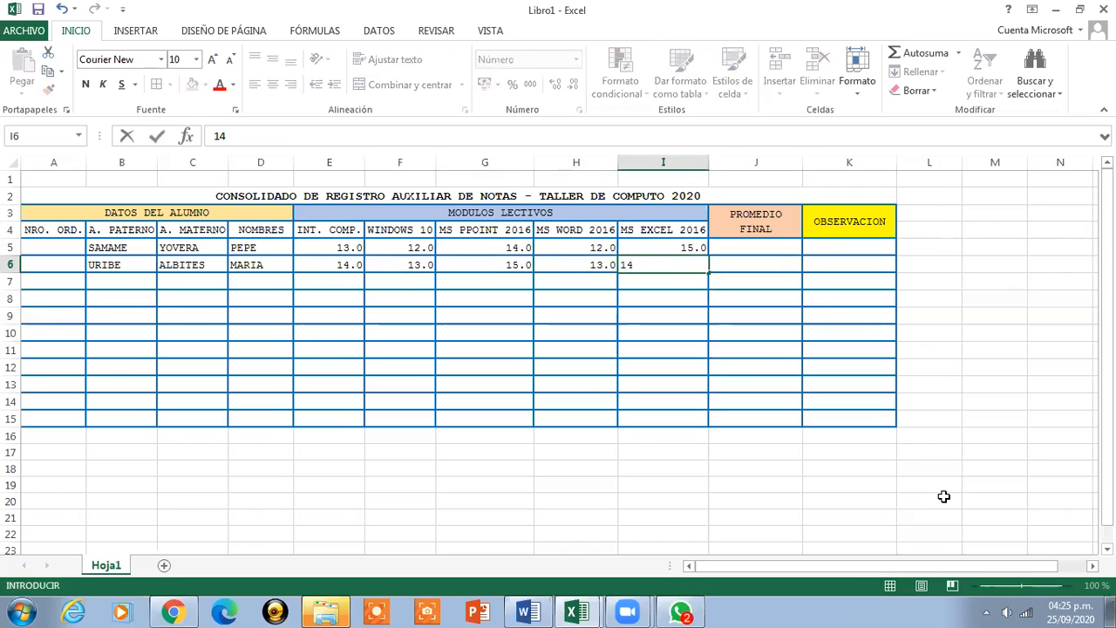
{"action": "key", "text": "Return"}
Enter the third student's paternal surname, maternal surname and given name in B7:D7
{"action": "key", "text": "Left"}
{"action": "key", "text": "Left"}
{"action": "key", "text": "Left"}
{"action": "key", "text": "Left"}
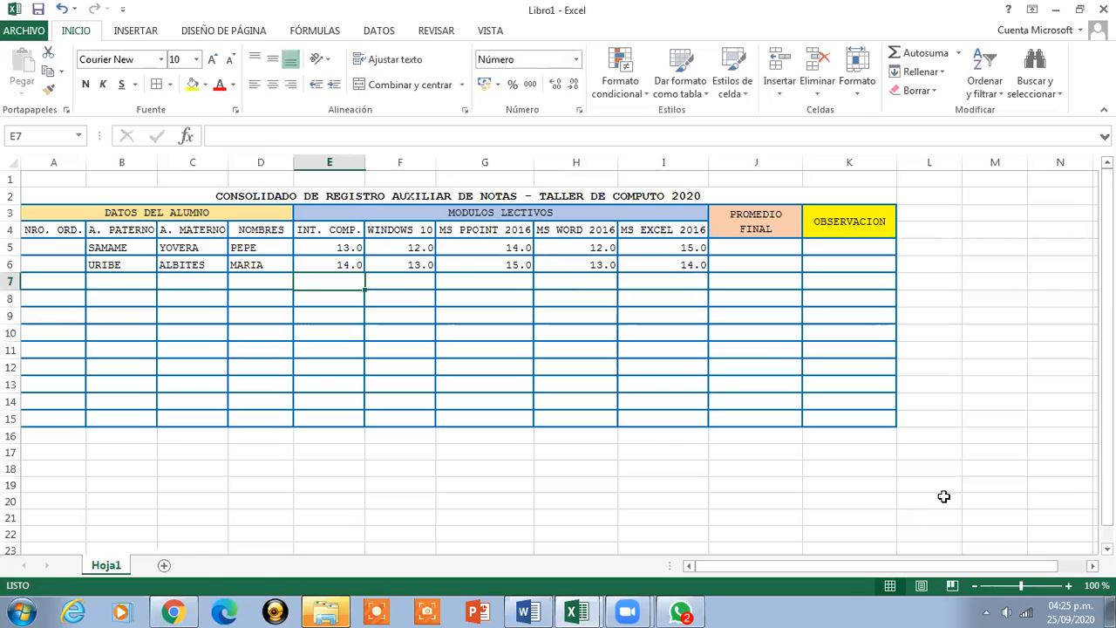
{"action": "key", "text": "Left"}
{"action": "key", "text": "Left"}
{"action": "key", "text": "Left"}
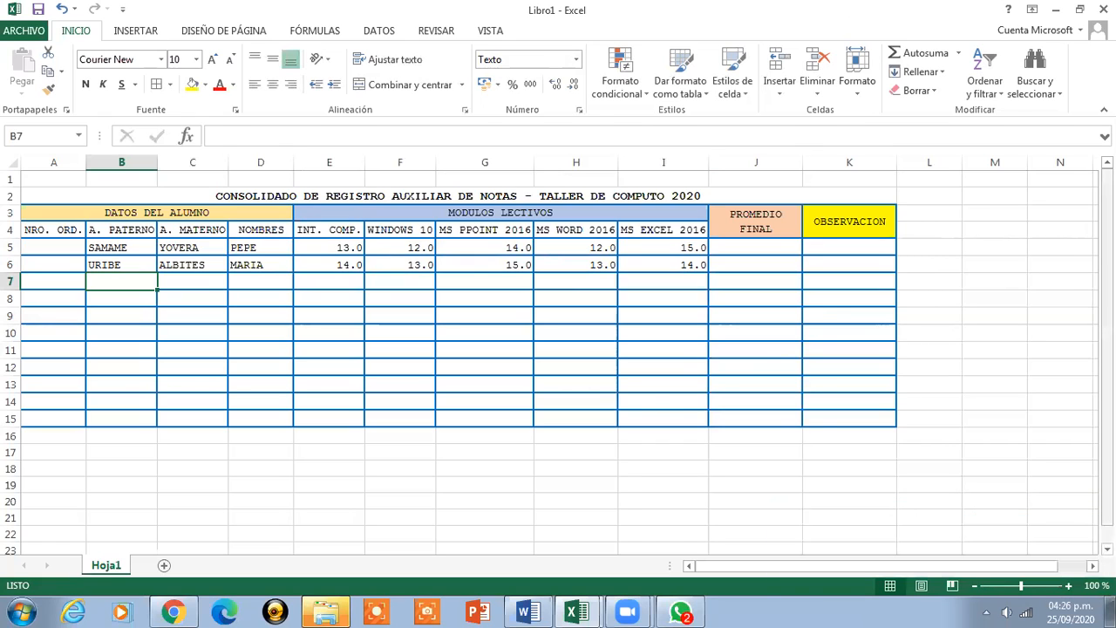
{"action": "type", "text": "DAVIRAN"}
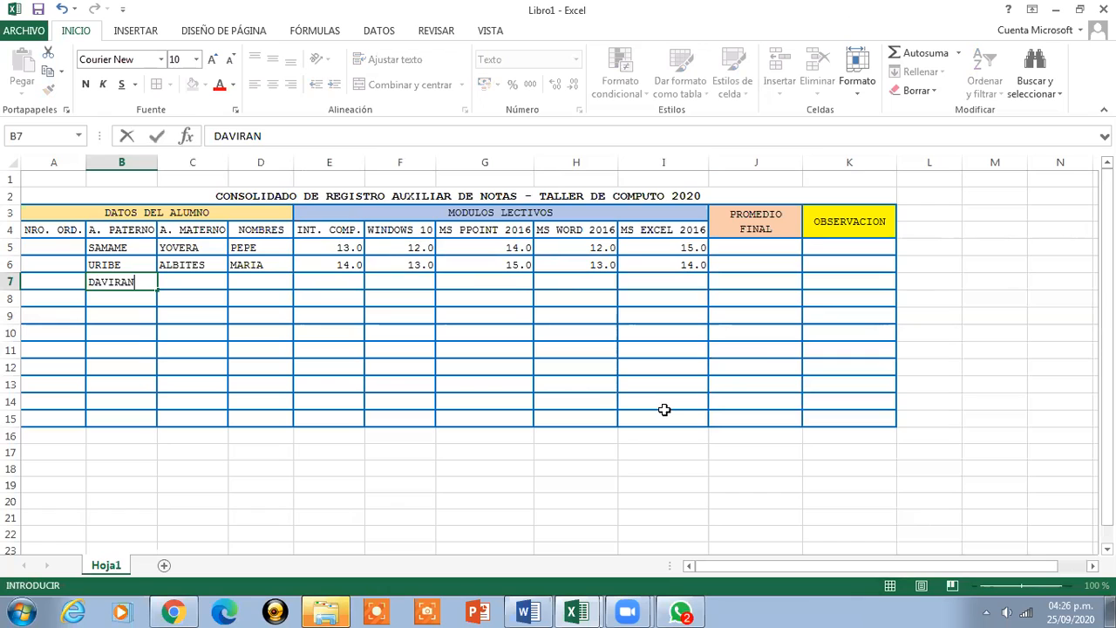
{"action": "key", "text": "Tab"}
{"action": "type", "text": "MEDRANO"}
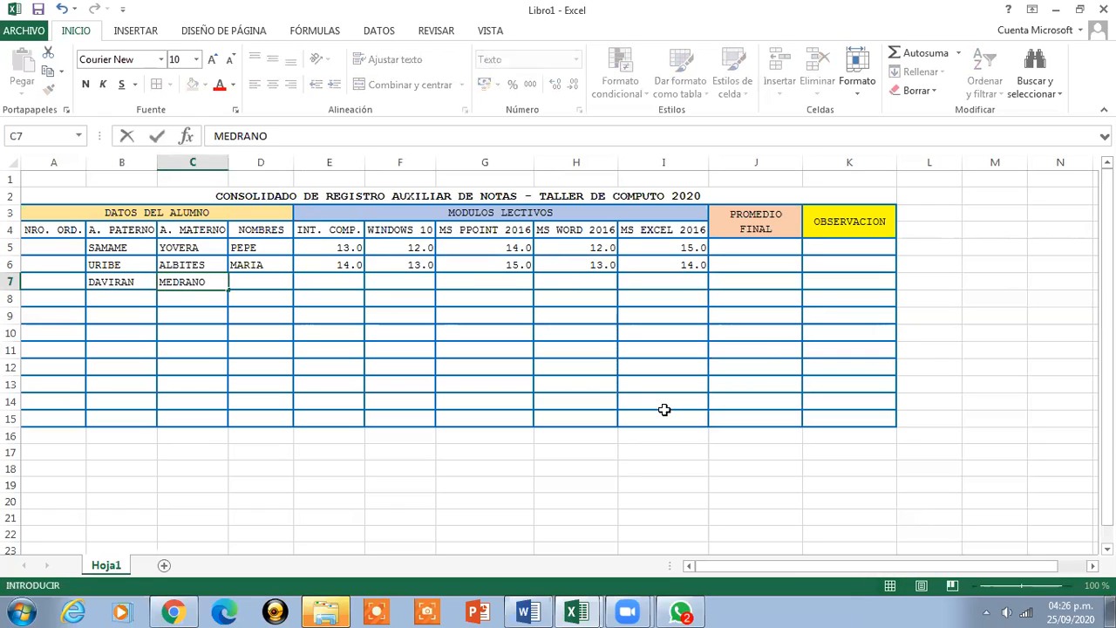
{"action": "key", "text": "Tab"}
{"action": "type", "text": "MAX"}
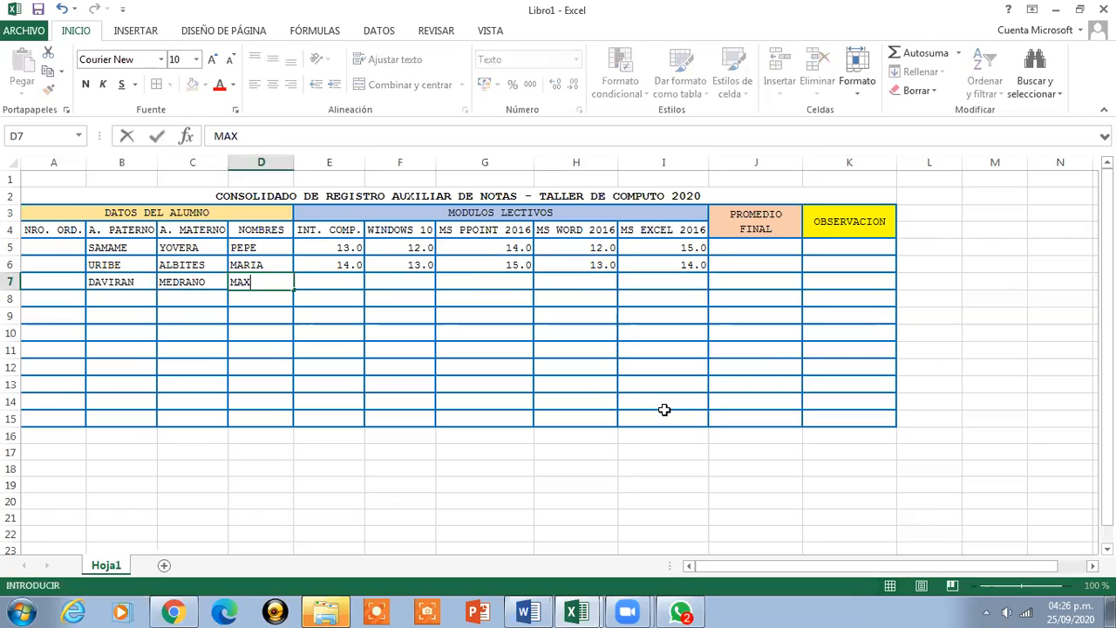
{"action": "key", "text": "Tab"}
Enter the third student's module grades 13, 14, 12, 13 and 15 in E7:I7
{"action": "type", "text": "13"}
{"action": "key", "text": "Tab"}
{"action": "type", "text": "14"}
{"action": "key", "text": "Tab"}
{"action": "type", "text": "12"}
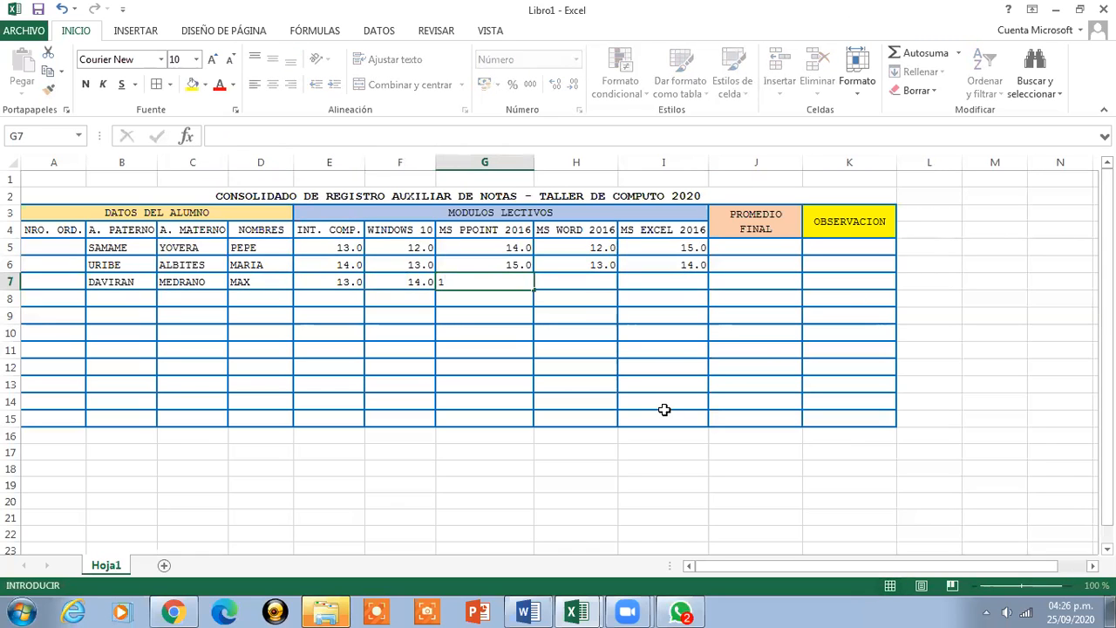
{"action": "key", "text": "Tab"}
{"action": "type", "text": "13"}
{"action": "key", "text": "Tab"}
{"action": "type", "text": "15"}
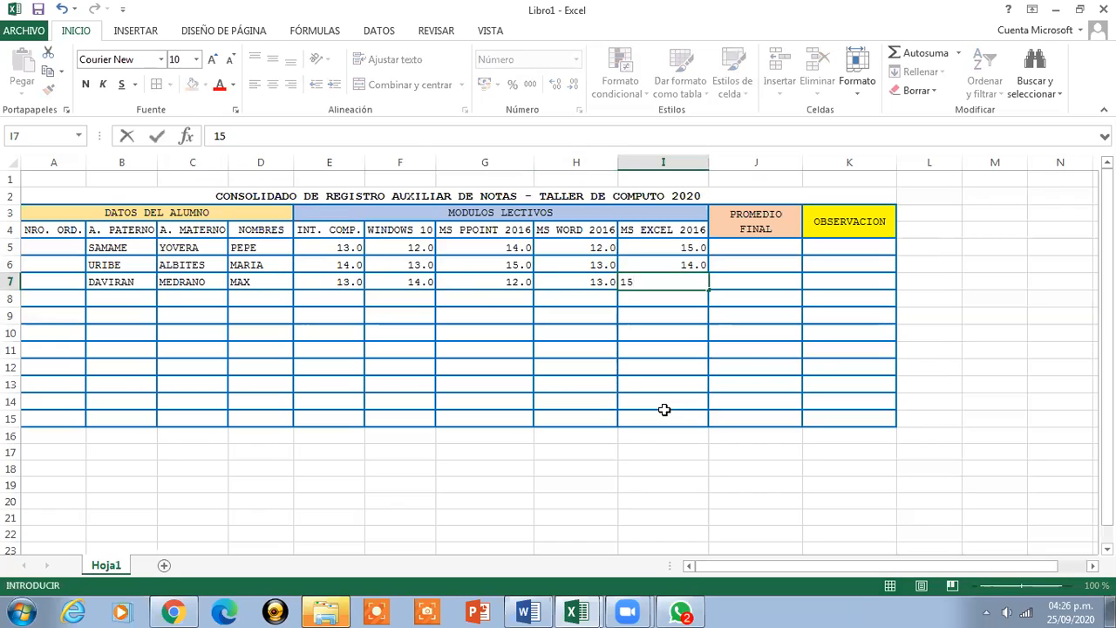
Enter the fourth student's paternal surname, maternal surname and given name in B8:D8
{"action": "key", "text": "Return"}
{"action": "key", "text": "Left"}
{"action": "key", "text": "Left"}
{"action": "key", "text": "Left"}
{"action": "key", "text": "Left"}
{"action": "key", "text": "Left"}
{"action": "key", "text": "Left"}
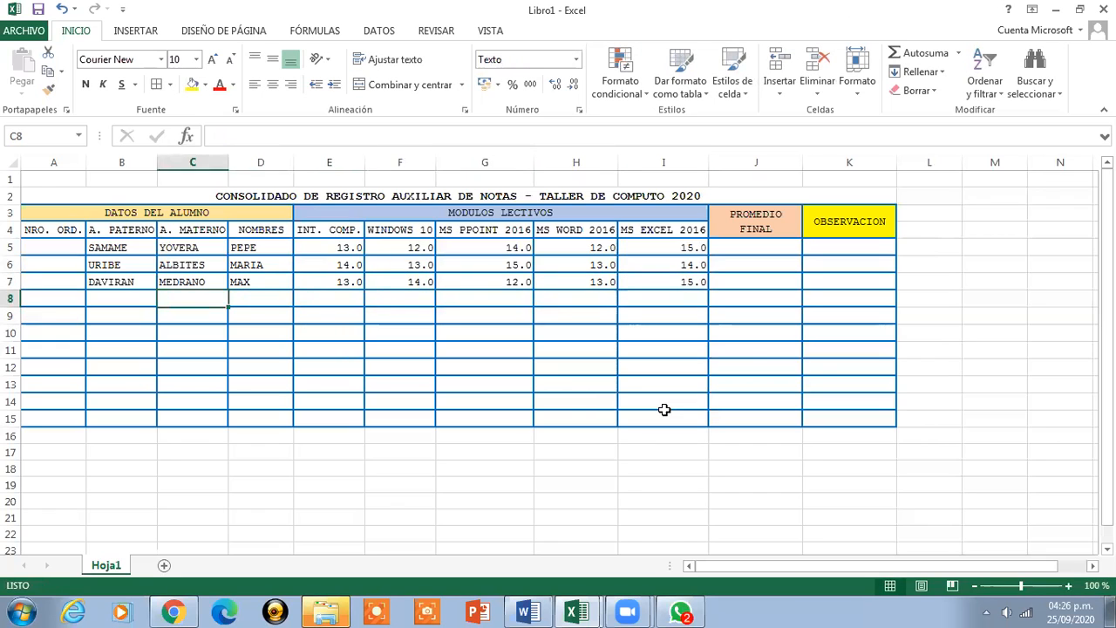
{"action": "key", "text": "Left"}
{"action": "type", "text": "GO"}
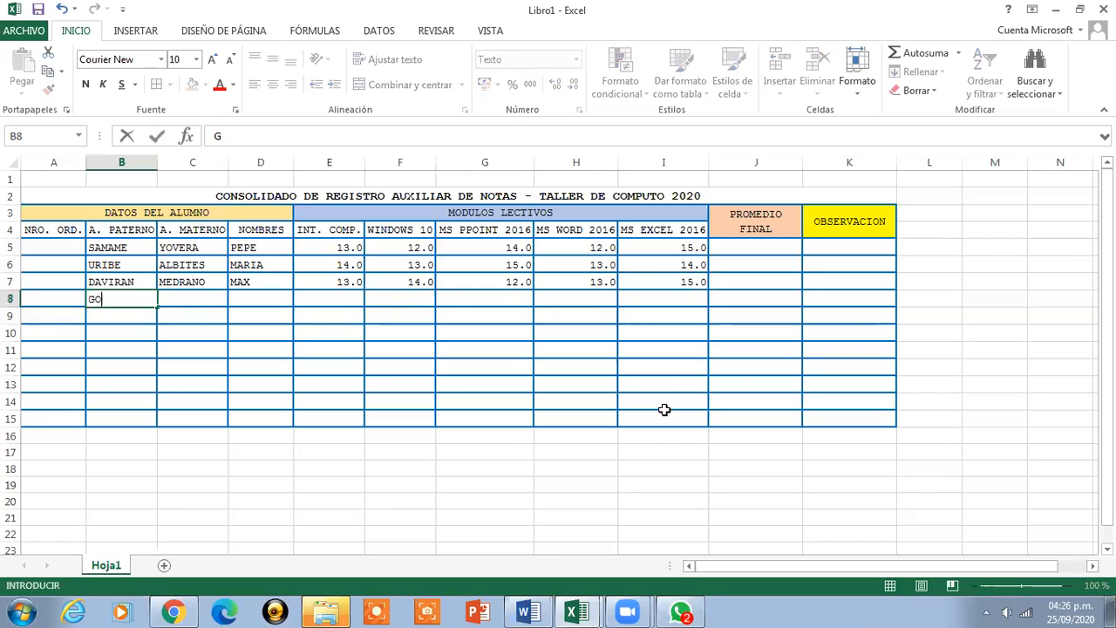
{"action": "type", "text": "YTIZOLO"}
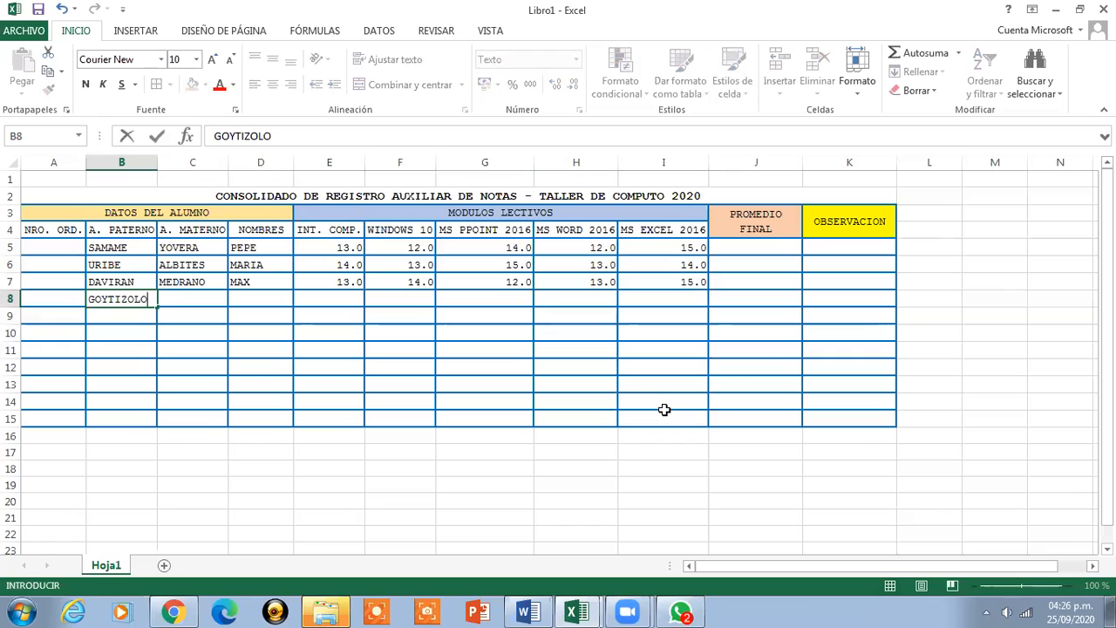
{"action": "key", "text": "Tab"}
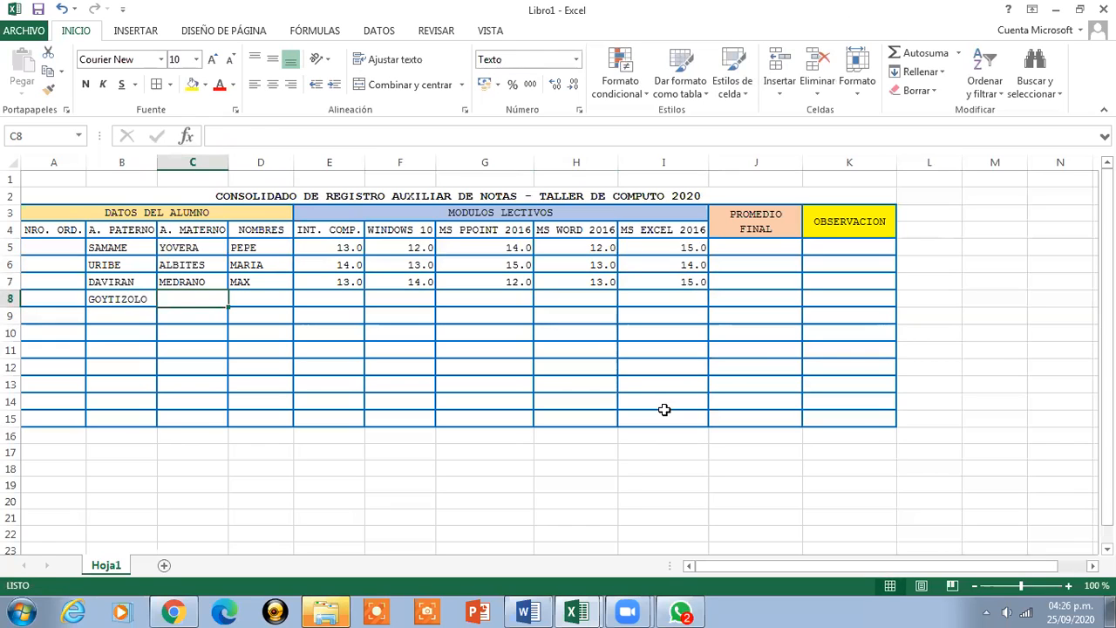
{"action": "type", "text": "ROJAS"}
{"action": "key", "text": "Tab"}
{"action": "type", "text": "CELIA"}
{"action": "key", "text": "Tab"}
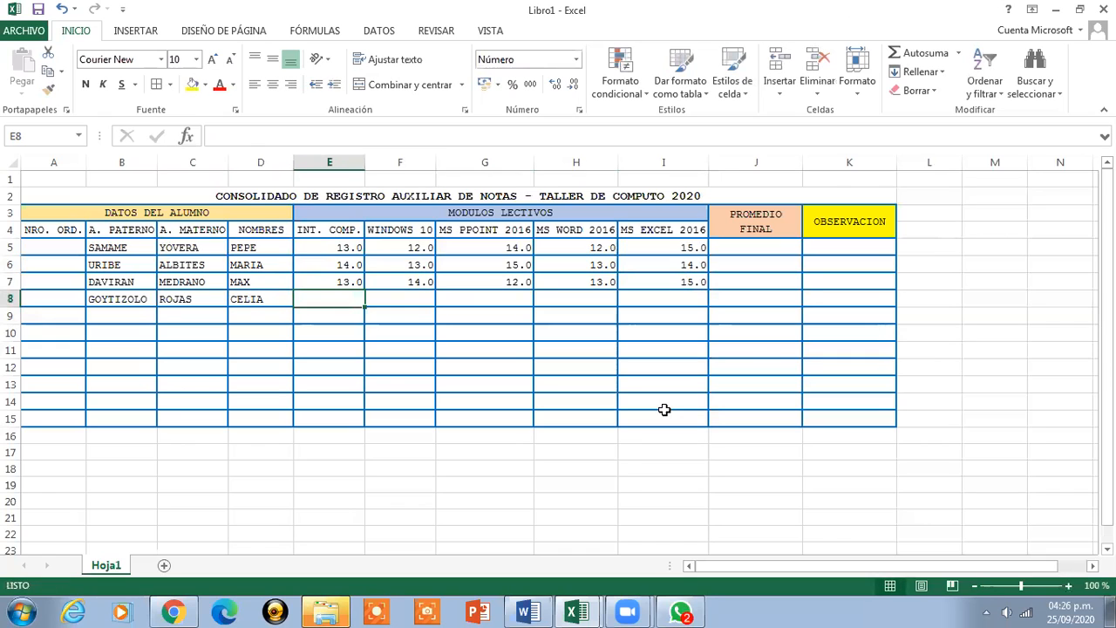
Enter the fourth student's module grades 14, 14, 12, 15 and 12 in E8:I8
{"action": "type", "text": "14"}
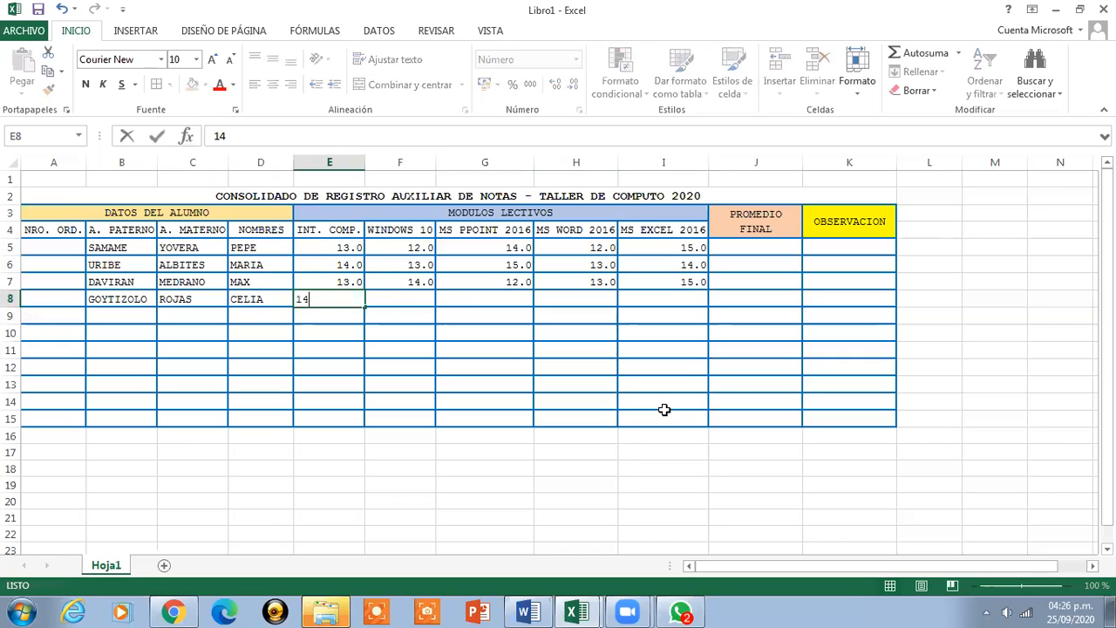
{"action": "key", "text": "Tab"}
{"action": "type", "text": "14"}
{"action": "key", "text": "Tab"}
{"action": "type", "text": "1"}
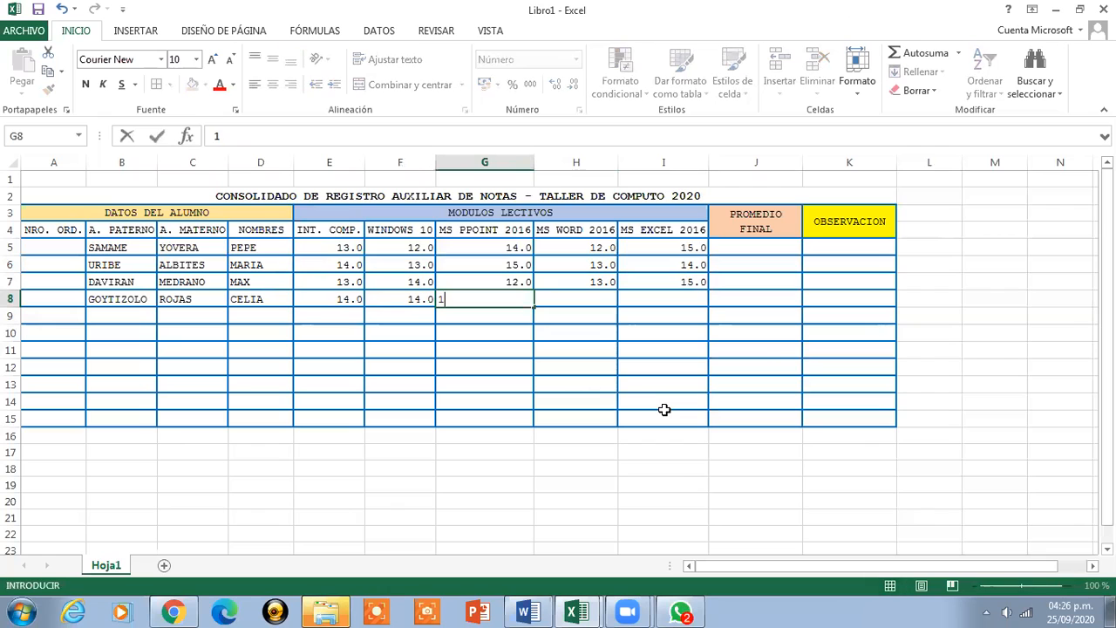
{"action": "type", "text": "2"}
{"action": "key", "text": "Tab"}
{"action": "type", "text": "15"}
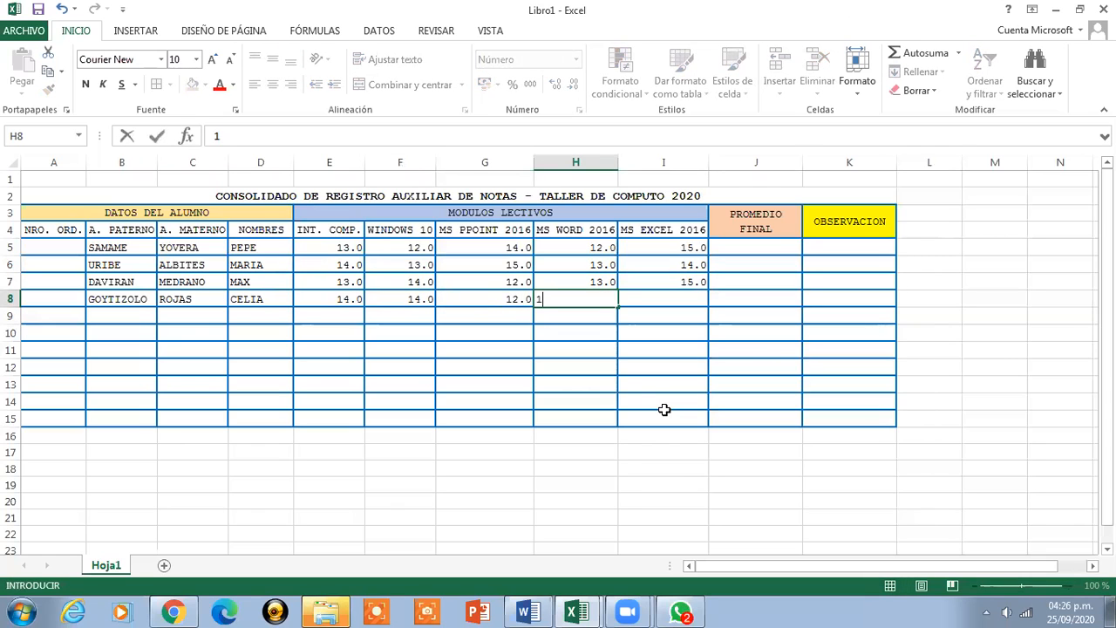
{"action": "key", "text": "Tab"}
{"action": "type", "text": "12"}
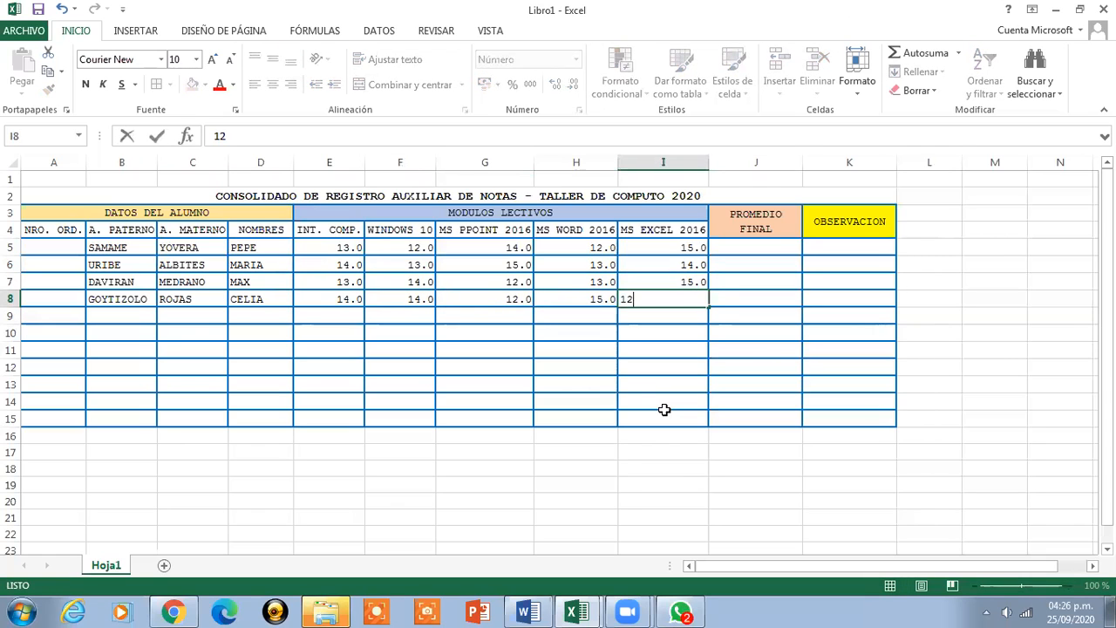
{"action": "key", "text": "Return"}
{"action": "key", "text": "Left"}
{"action": "key", "text": "Left"}
{"action": "key", "text": "Left"}
{"action": "key", "text": "Left"}
{"action": "key", "text": "Left"}
{"action": "key", "text": "Left"}
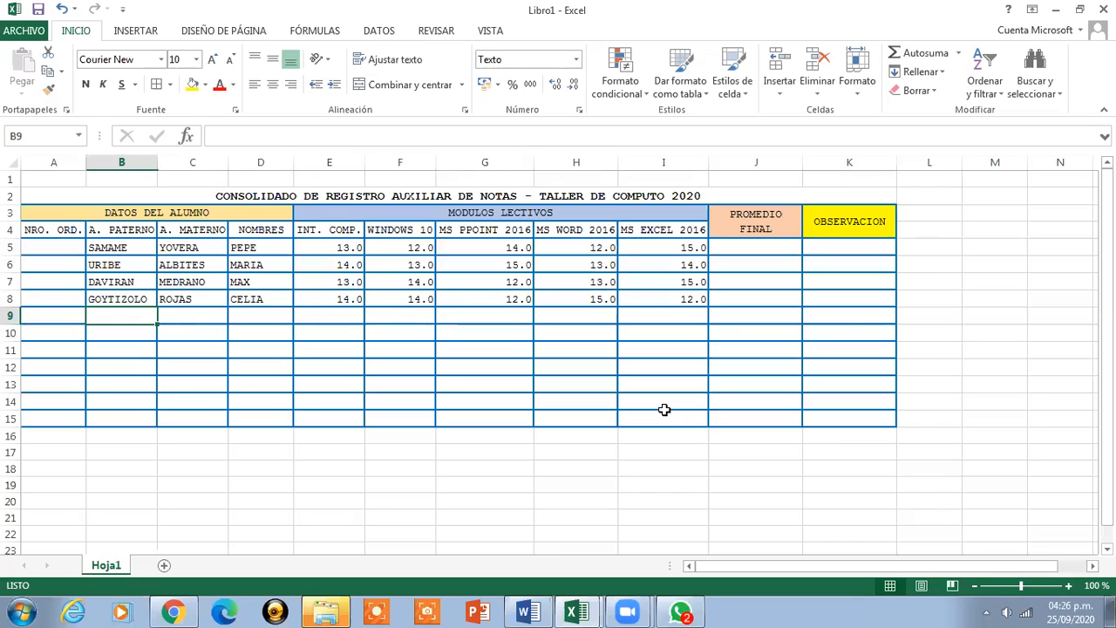
{"action": "left_click", "coordinate": [664, 409]}
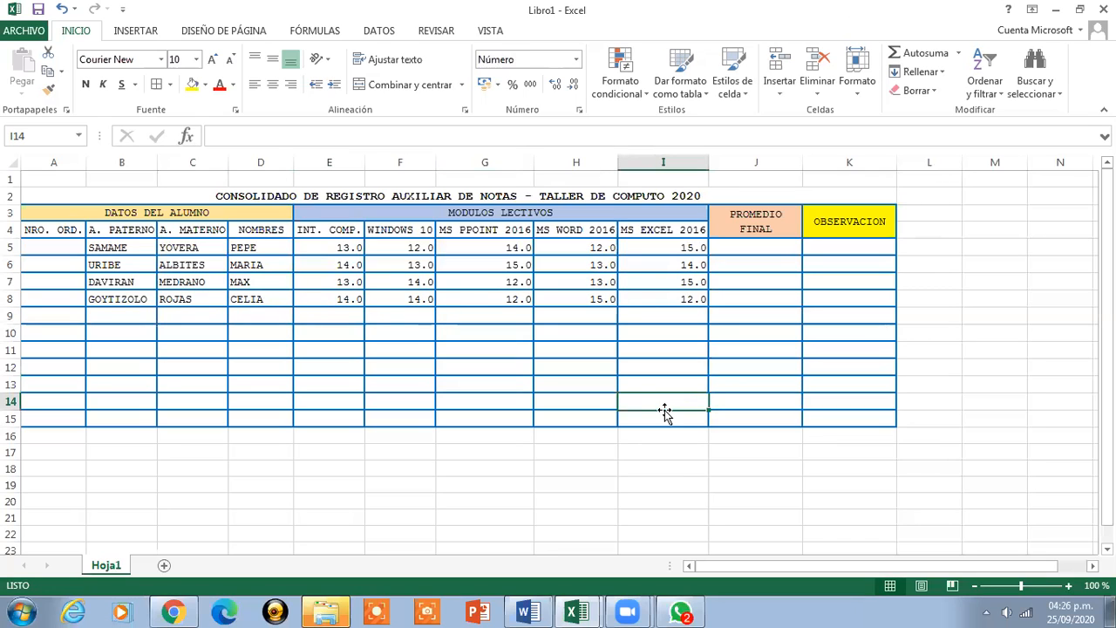
{"action": "type", "text": "IBARRA"}
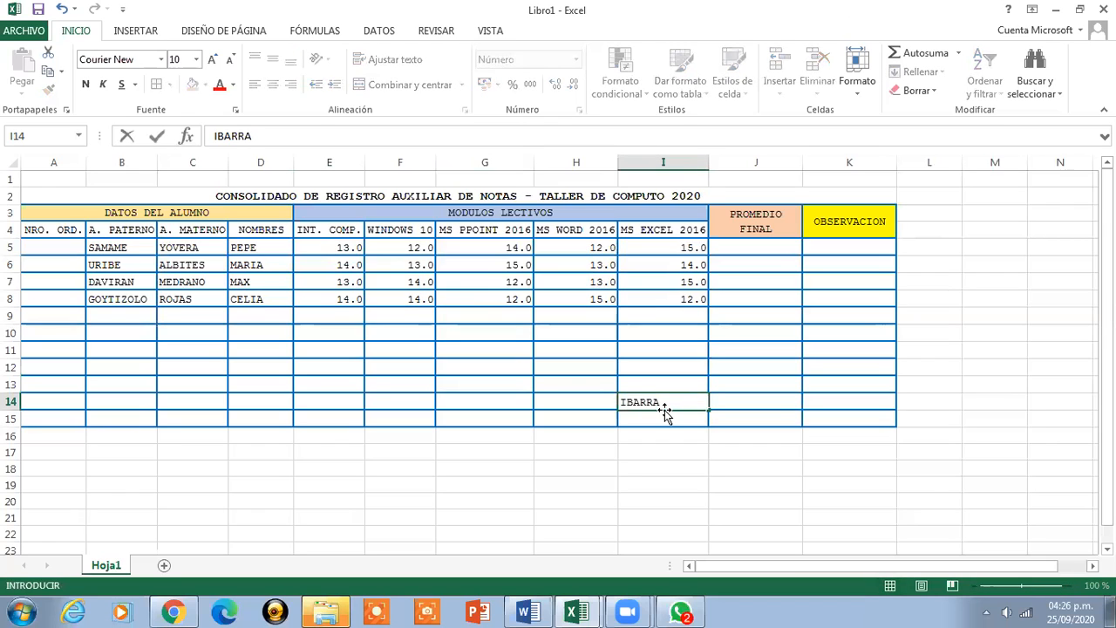
{"action": "key", "text": "Escape"}
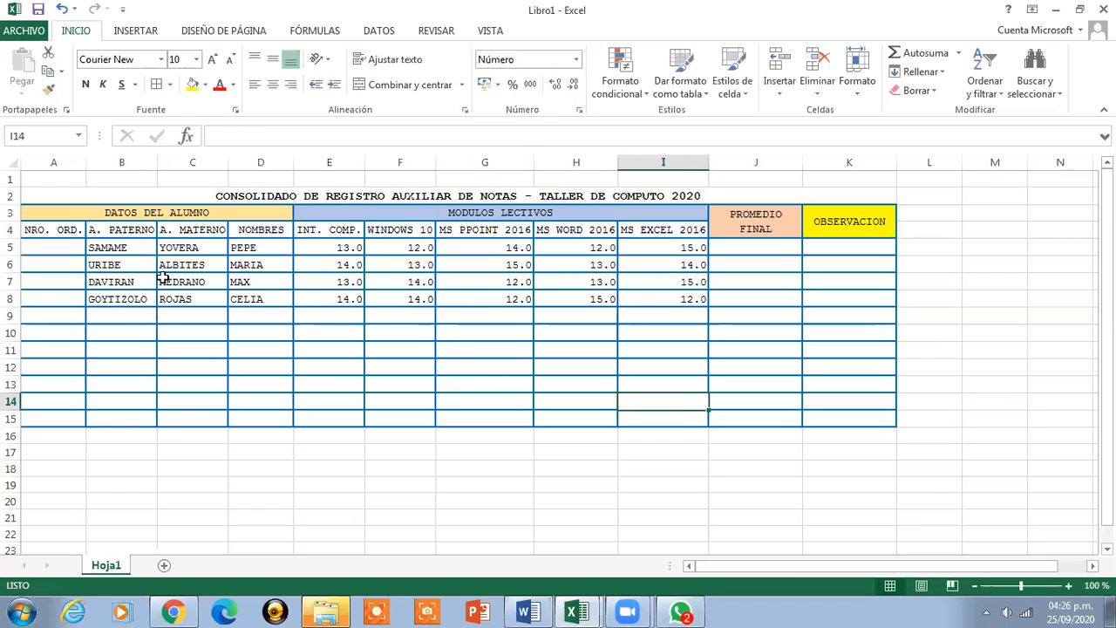
Enter the fifth student's paternal surname, maternal surname and given name in B9:D9
{"action": "left_click", "coordinate": [113, 318]}
{"action": "type", "text": "IBARRA"}
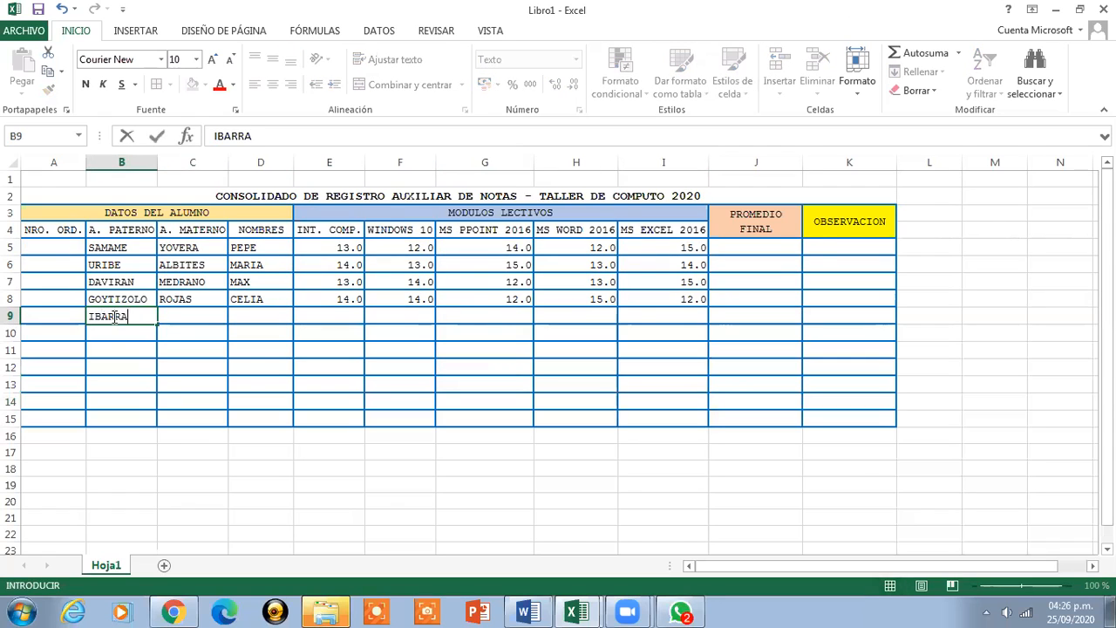
{"action": "key", "text": "Tab"}
{"action": "type", "text": "CARPIO"}
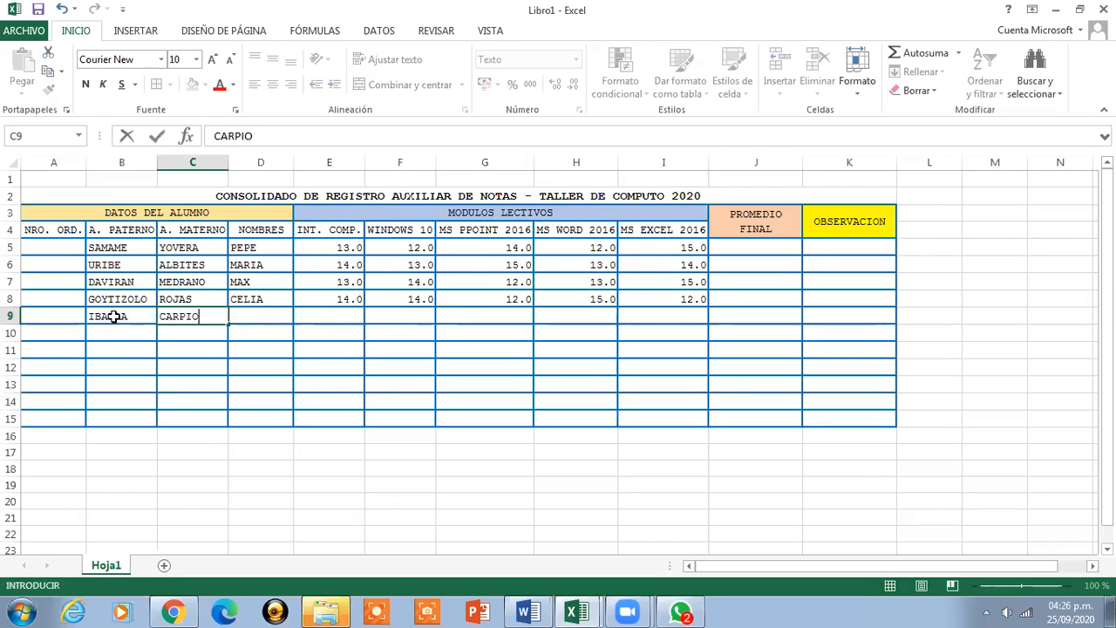
{"action": "key", "text": "Tab"}
{"action": "type", "text": "OSCAR"}
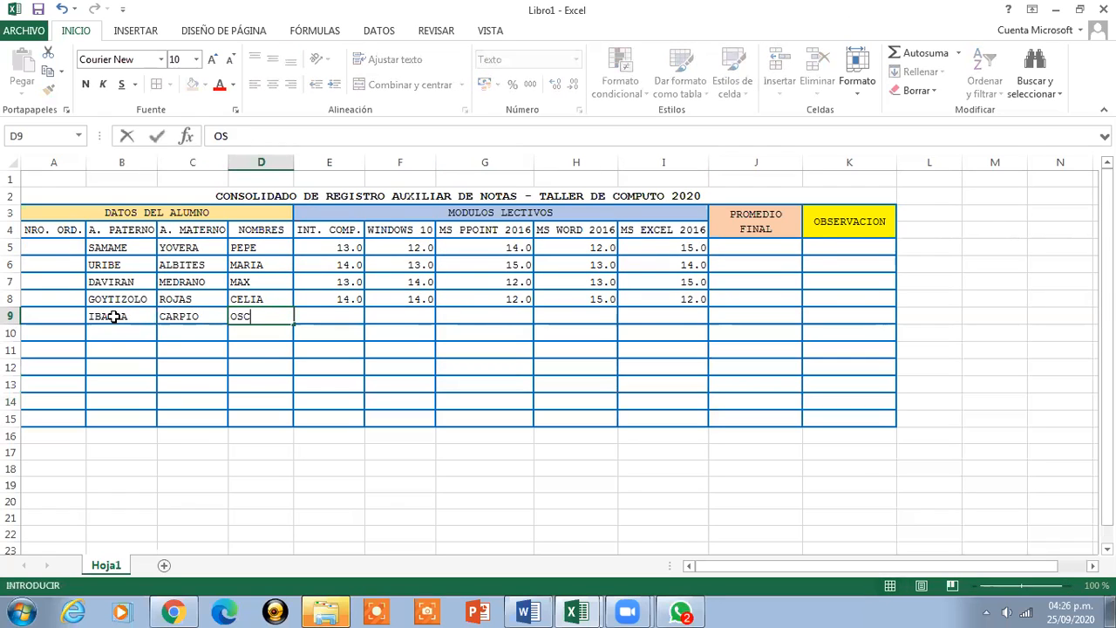
{"action": "key", "text": "Tab"}
Enter the fifth student's module grades 13, 15, 15, 13 and 14 in E9:I9
{"action": "type", "text": "13"}
{"action": "key", "text": "Tab"}
{"action": "type", "text": "15"}
{"action": "key", "text": "Tab"}
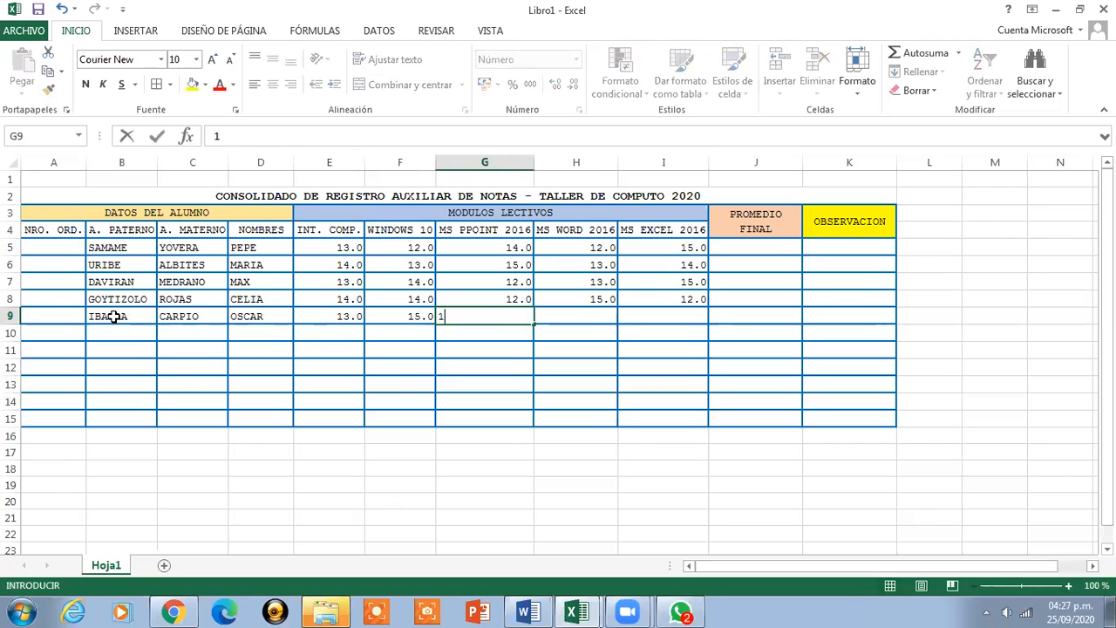
{"action": "type", "text": "15"}
{"action": "key", "text": "Tab"}
{"action": "type", "text": "13"}
{"action": "key", "text": "Tab"}
{"action": "type", "text": "14"}
{"action": "key", "text": "Return"}
Enter the sixth student's paternal surname, maternal surname and given name in B10:D10
{"action": "key", "text": "Left"}
{"action": "key", "text": "Left"}
{"action": "key", "text": "Left"}
{"action": "key", "text": "Left"}
{"action": "key", "text": "Left"}
{"action": "key", "text": "Left"}
{"action": "key", "text": "Left"}
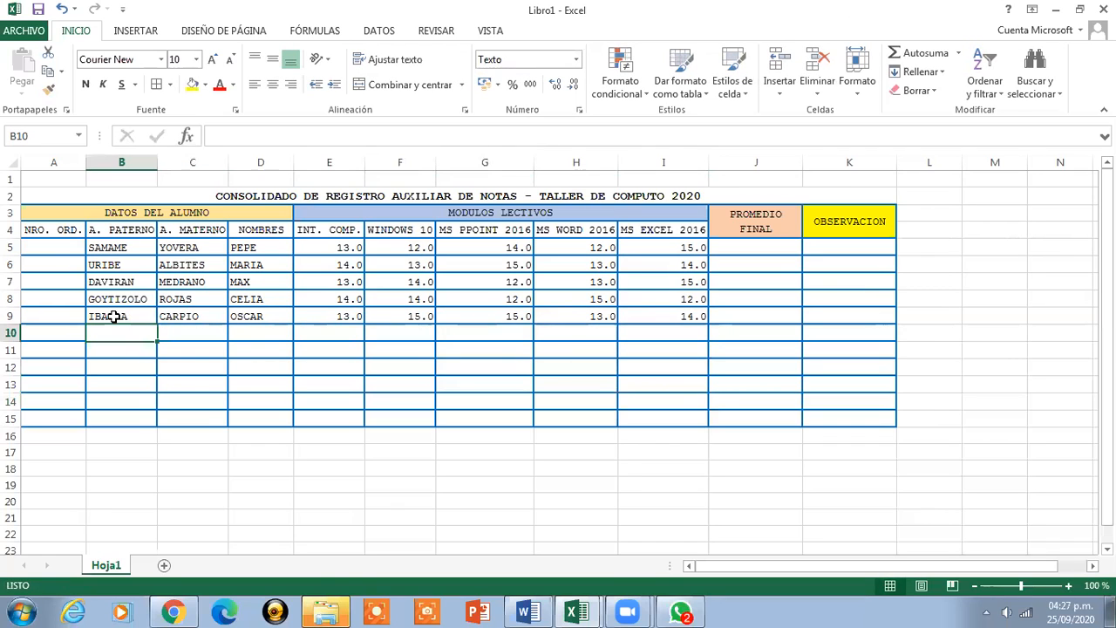
{"action": "type", "text": "VARGAS"}
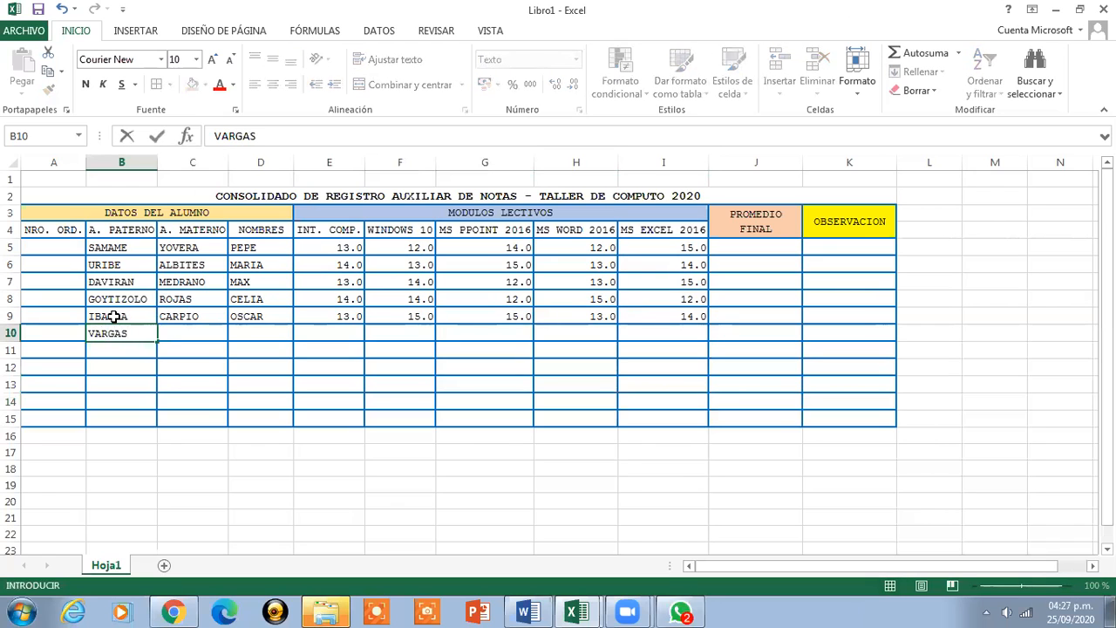
{"action": "key", "text": "Tab"}
{"action": "type", "text": "MEZA"}
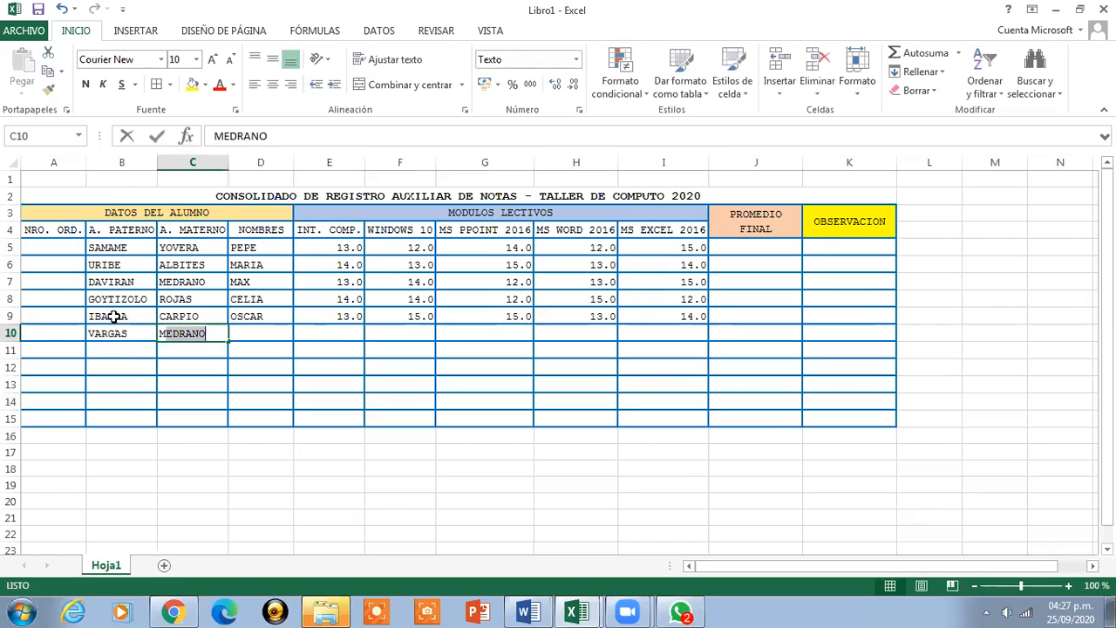
{"action": "key", "text": "Tab"}
{"action": "type", "text": "BE"}
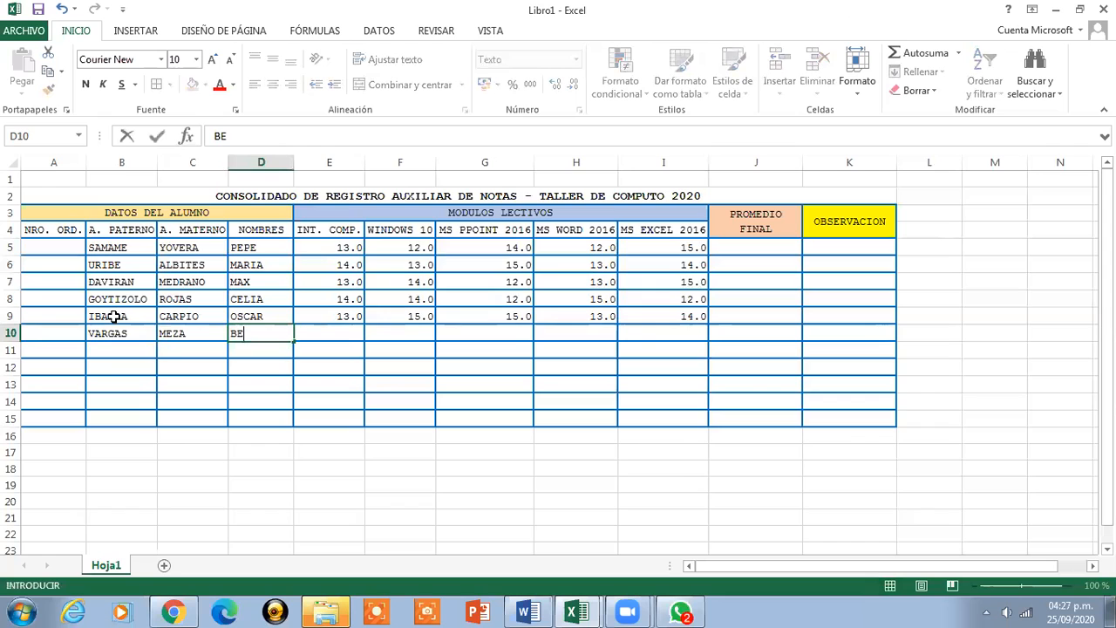
{"action": "type", "text": "LEN"}
{"action": "key", "text": "Tab"}
Enter the sixth student's module grades 14, 15, 15, 14 and 17 in E10:I10
{"action": "type", "text": "14"}
{"action": "key", "text": "Tab"}
{"action": "type", "text": "15"}
{"action": "key", "text": "Tab"}
{"action": "type", "text": "15"}
{"action": "key", "text": "Tab"}
{"action": "type", "text": "14"}
{"action": "key", "text": "Tab"}
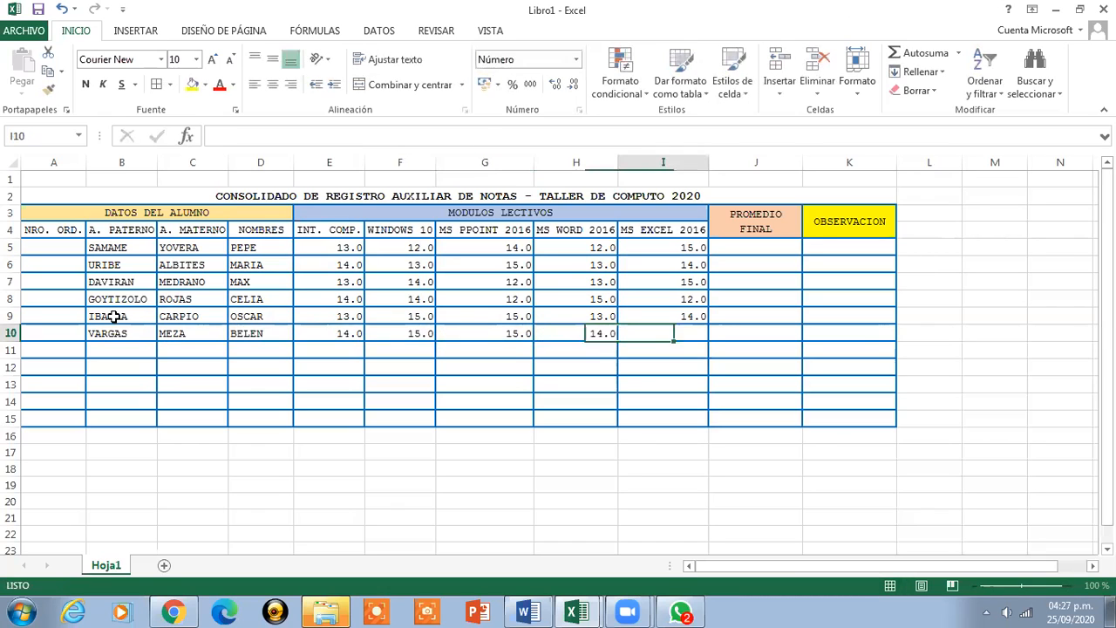
{"action": "type", "text": "17"}
{"action": "key", "text": "Return"}
Enter the seventh student's paternal surname, maternal surname and given name in B11:D11
{"action": "key", "text": "Left"}
{"action": "key", "text": "Left"}
{"action": "key", "text": "Left"}
{"action": "key", "text": "Left"}
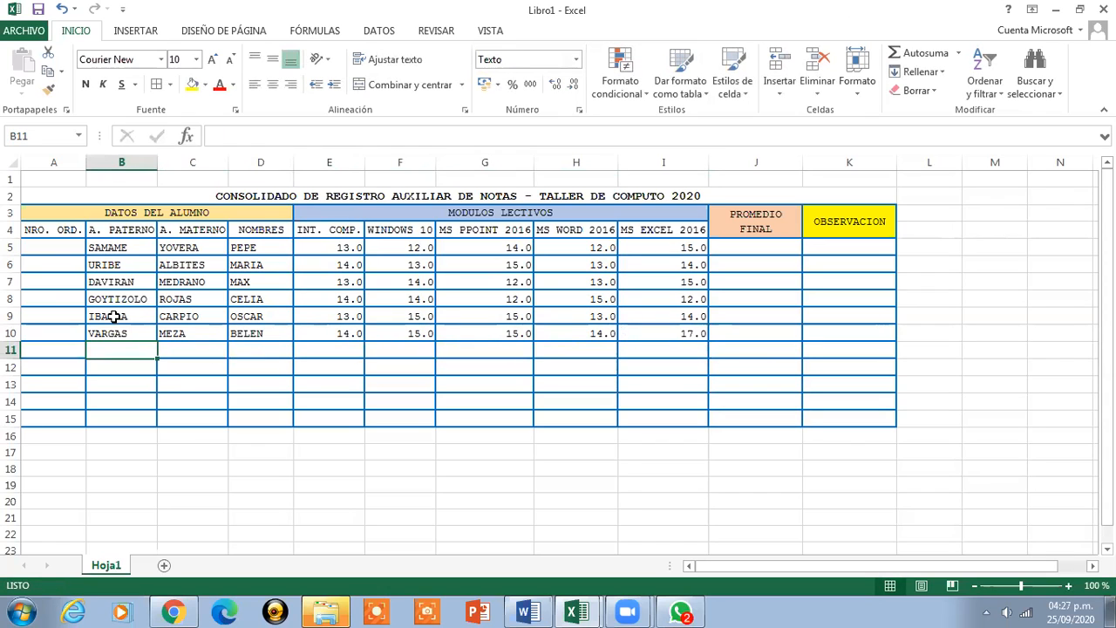
{"action": "type", "text": "QUISPE"}
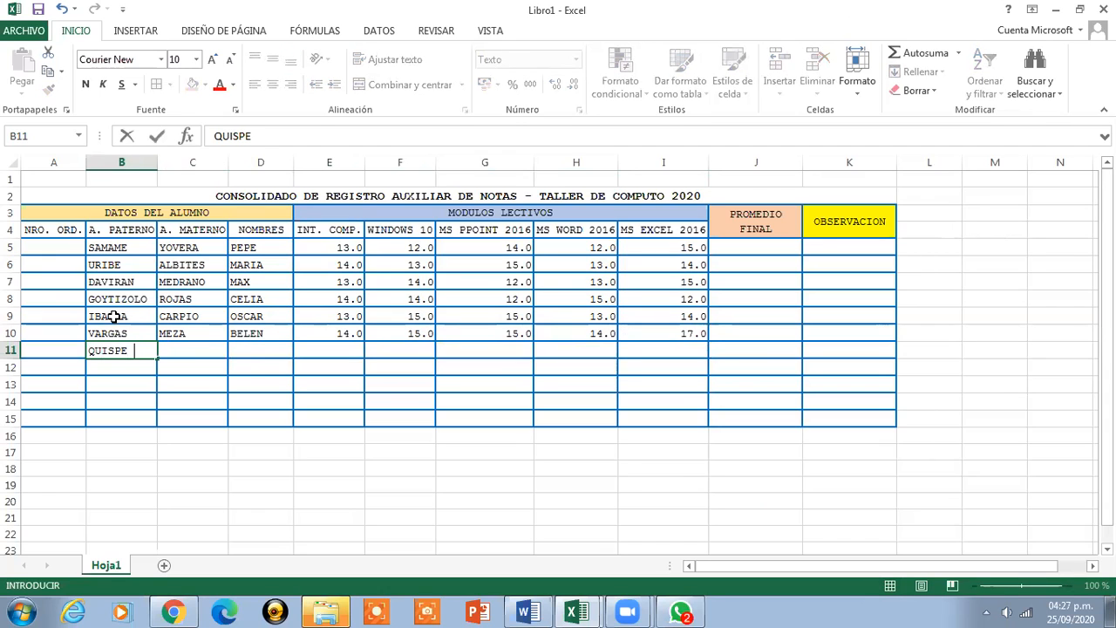
{"action": "key", "text": "Tab"}
{"action": "type", "text": "VARGAS"}
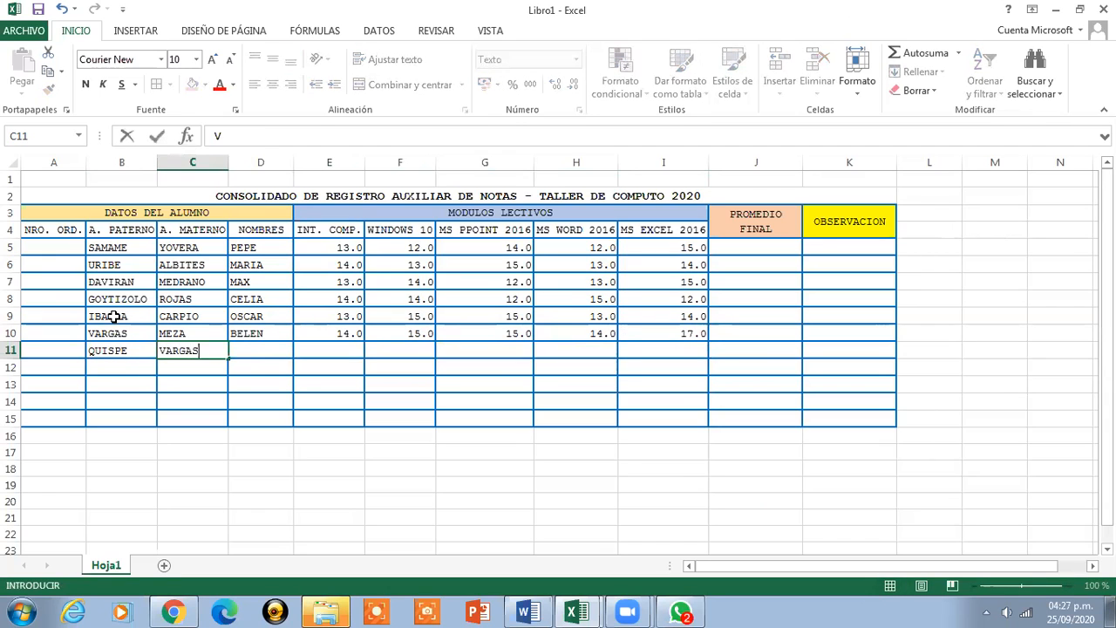
{"action": "key", "text": "Tab"}
{"action": "type", "text": "LEONOR"}
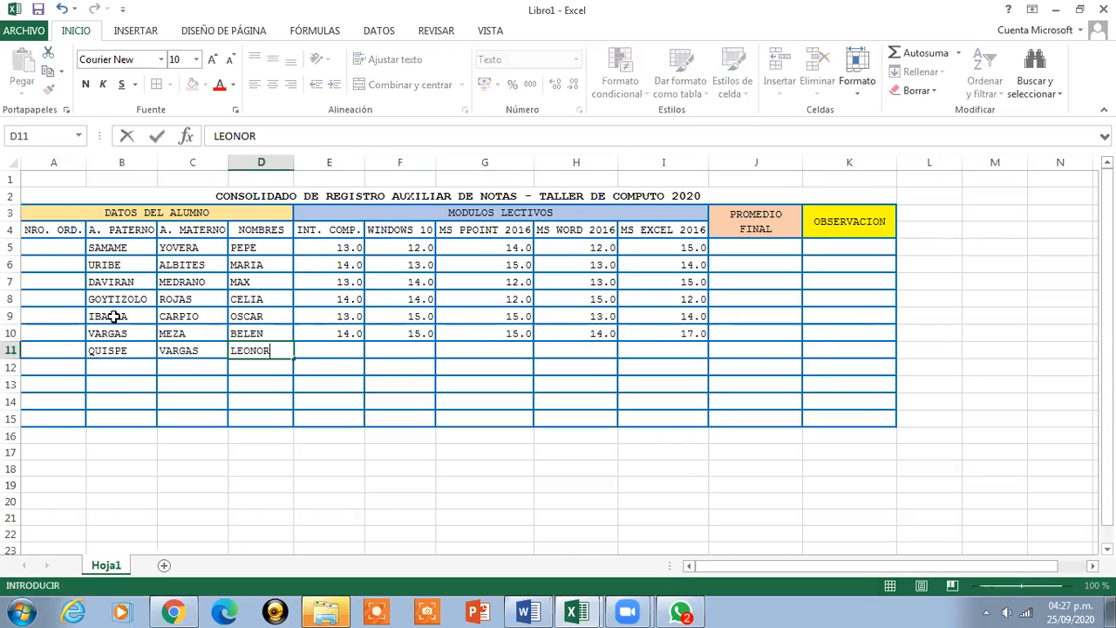
{"action": "key", "text": "Tab"}
Enter the seventh student's module grades 13, 13, 14, 12 and 12 in E11:I11
{"action": "type", "text": "13"}
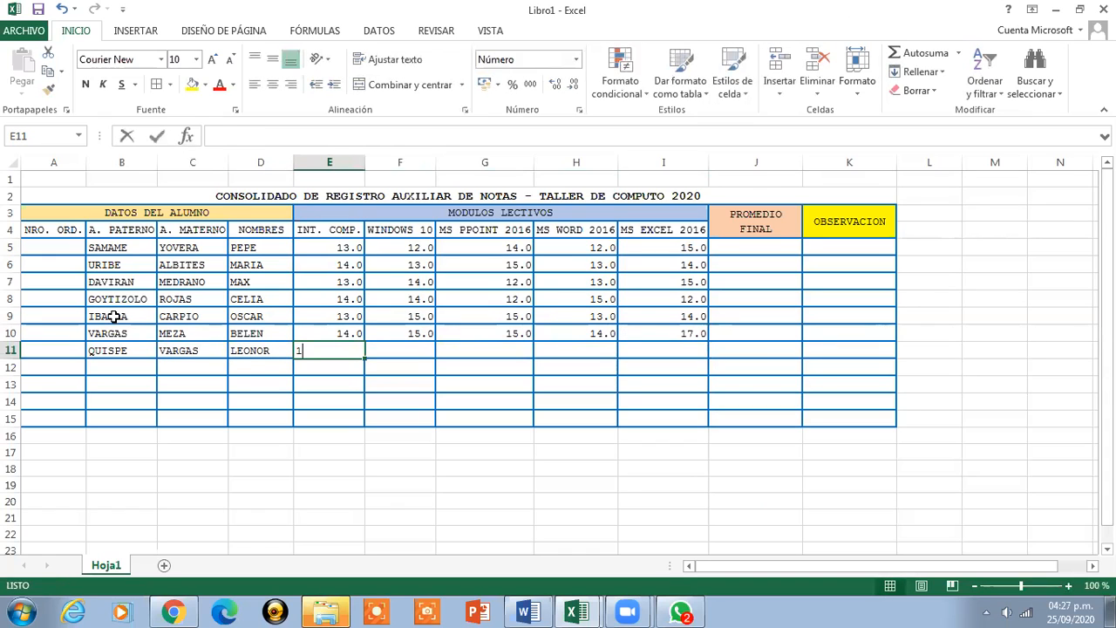
{"action": "key", "text": "Tab"}
{"action": "type", "text": "13"}
{"action": "key", "text": "Tab"}
{"action": "type", "text": "14"}
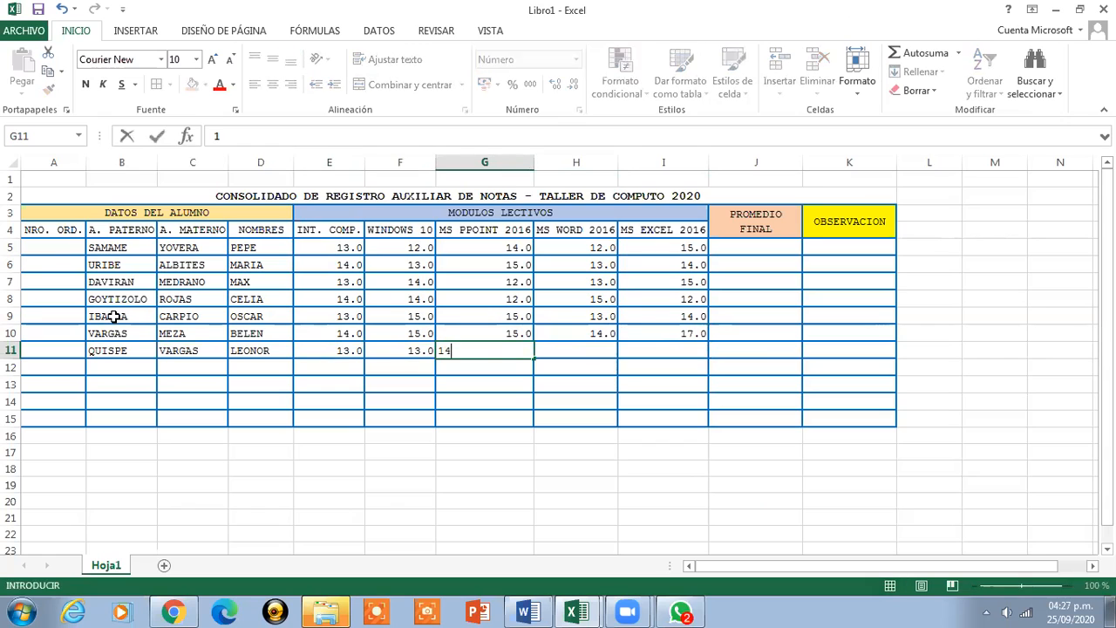
{"action": "key", "text": "Tab"}
{"action": "type", "text": "12"}
{"action": "key", "text": "Tab"}
{"action": "type", "text": "12"}
{"action": "key", "text": "Return"}
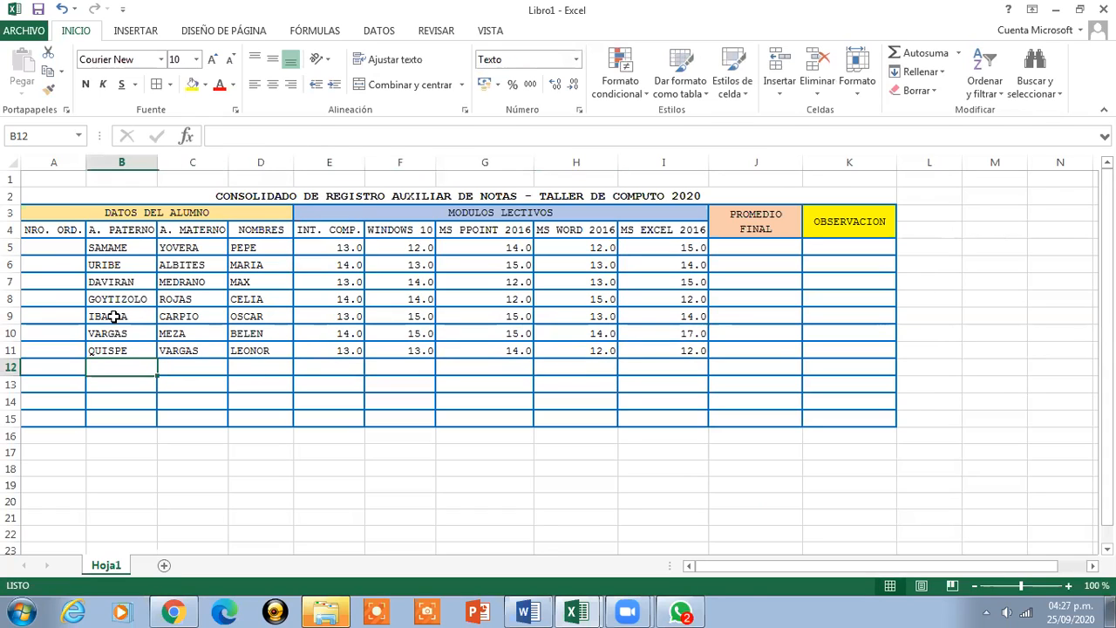
{"action": "type", "text": "RAMOS"}
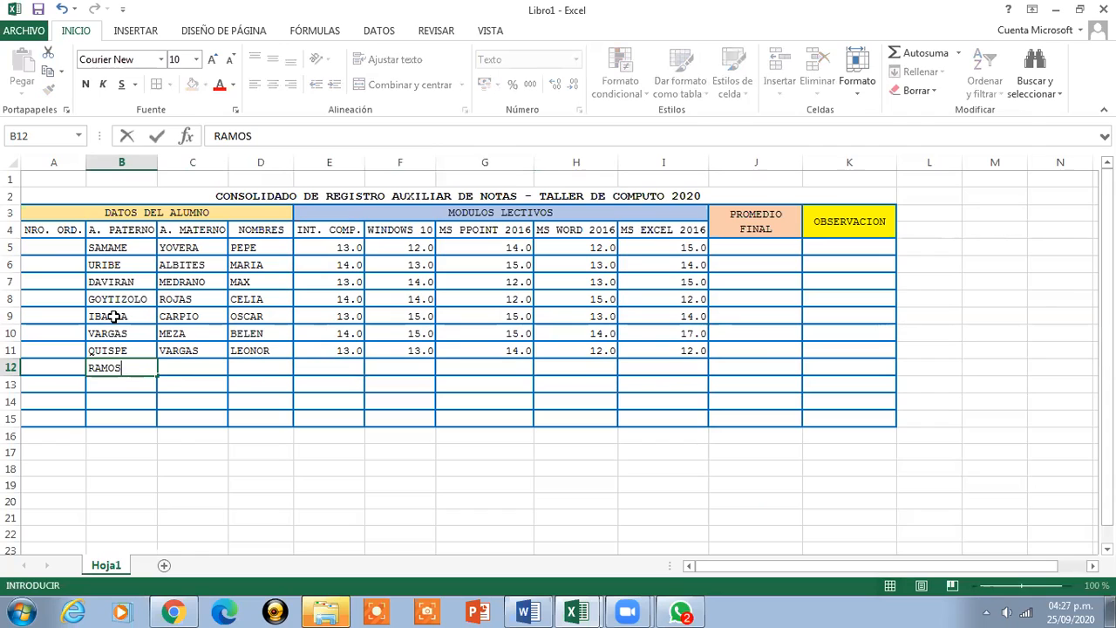
{"action": "key", "text": "BackSpace"}
{"action": "key", "text": "BackSpace"}
{"action": "key", "text": "BackSpace"}
{"action": "key", "text": "BackSpace"}
{"action": "key", "text": "BackSpace"}
Enter the eighth student's paternal surname, maternal surname and given name in B12:D12
{"action": "type", "text": "TOLEDO"}
{"action": "key", "text": "Tab"}
{"action": "type", "text": "RAMOS"}
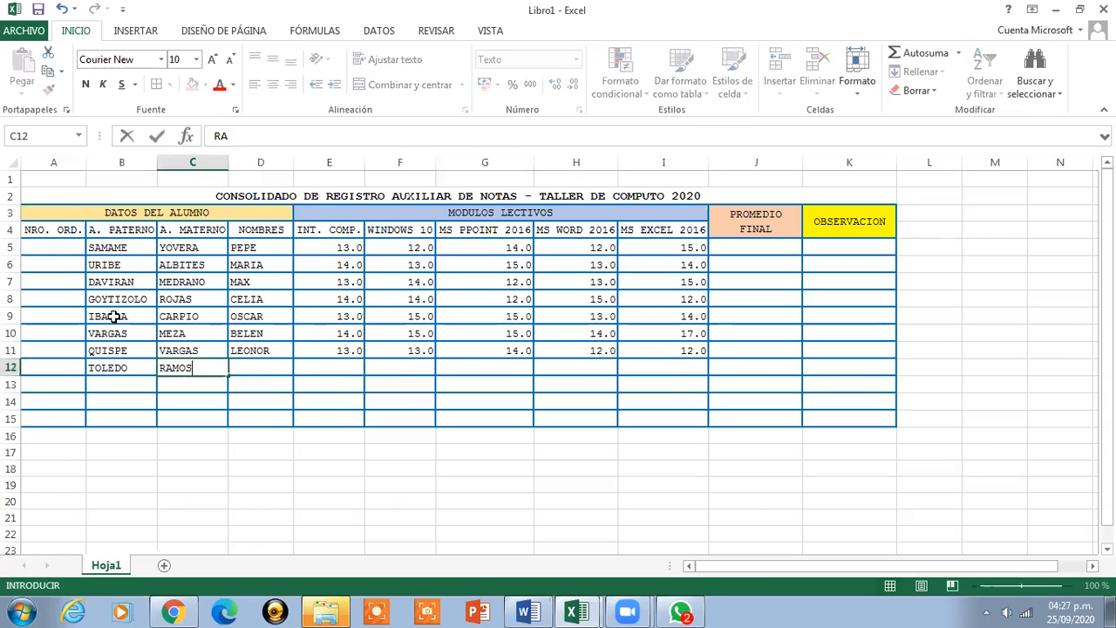
{"action": "key", "text": "Tab"}
{"action": "type", "text": "RO"}
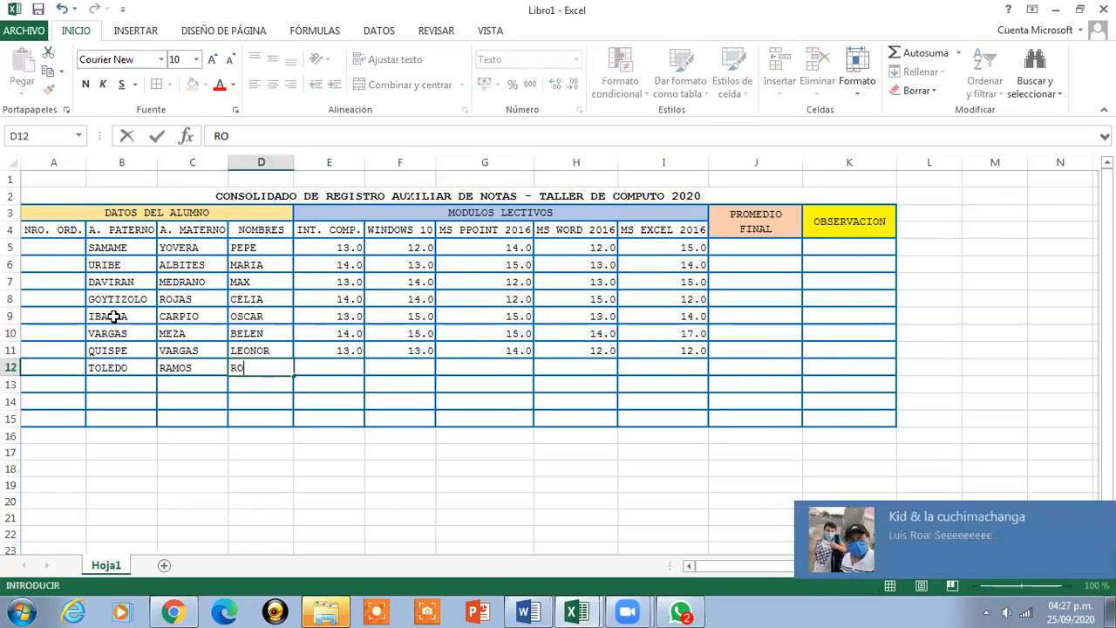
{"action": "type", "text": "SA"}
{"action": "key", "text": "Tab"}
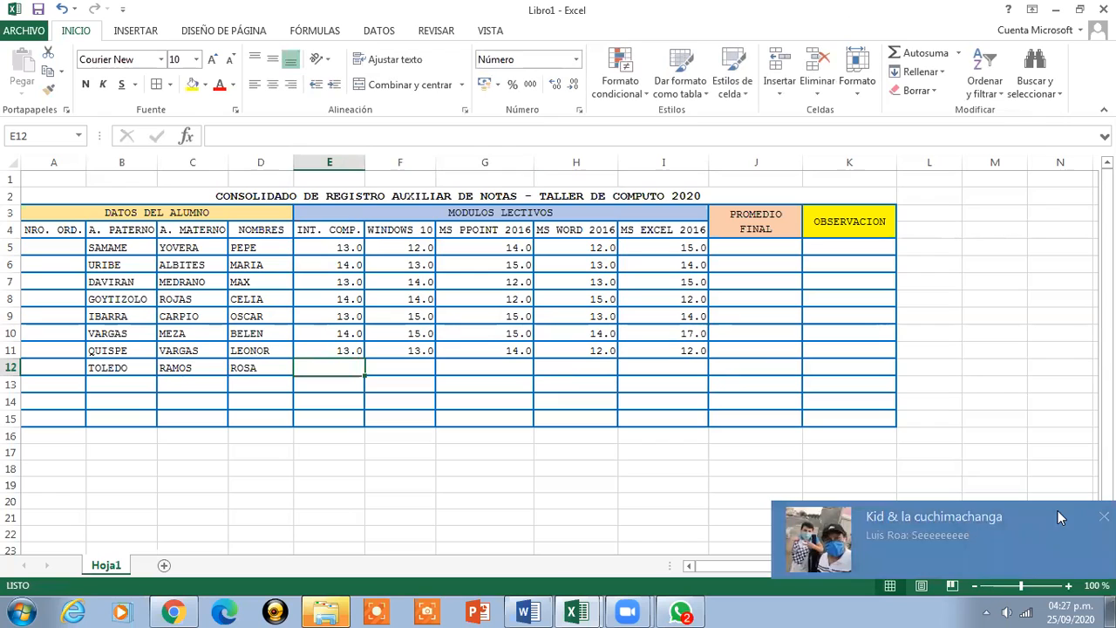
Enter the eighth student's module grades 12, 11, 13, 13 and 12 in E12:I12
{"action": "type", "text": "12"}
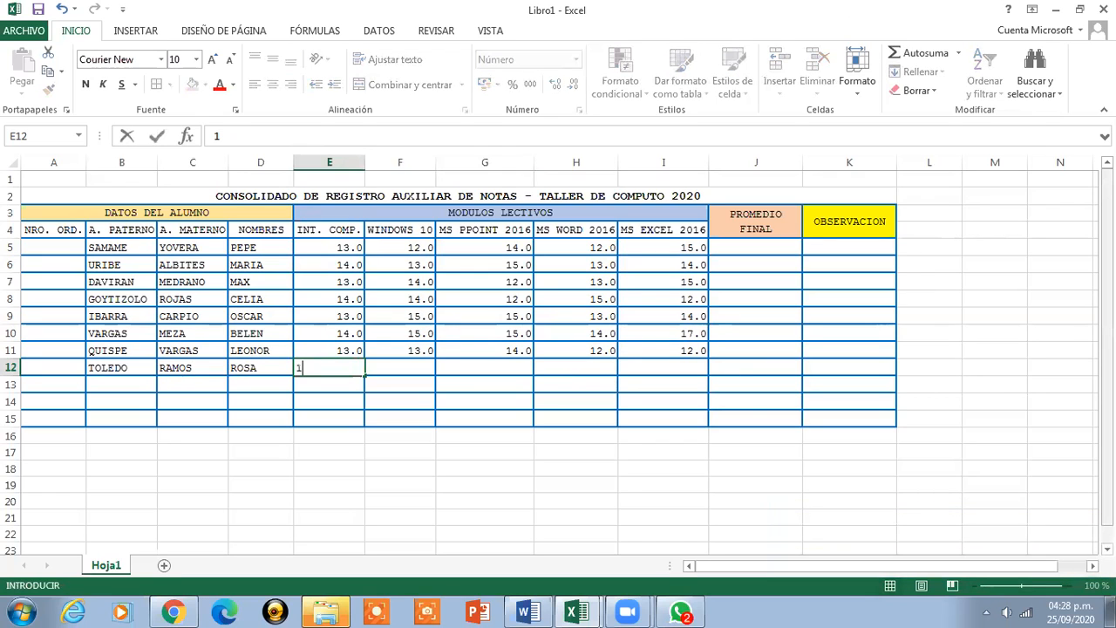
{"action": "key", "text": "Tab"}
{"action": "type", "text": "11"}
{"action": "key", "text": "Tab"}
{"action": "type", "text": "13"}
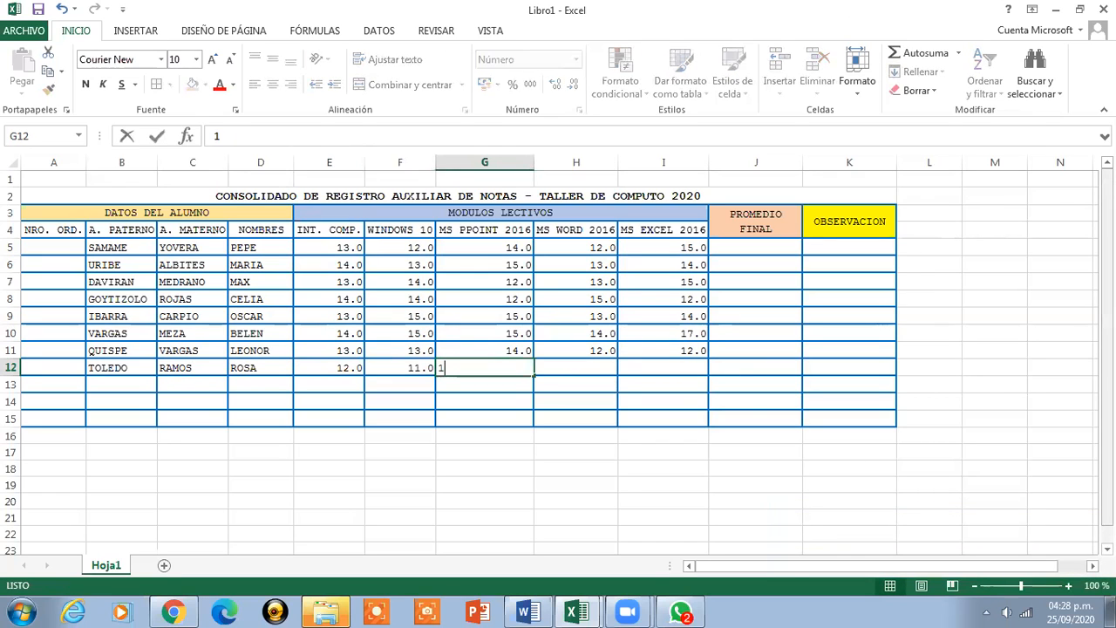
{"action": "key", "text": "Tab"}
{"action": "type", "text": "1"}
{"action": "key", "text": "Tab"}
{"action": "type", "text": "12"}
{"action": "key", "text": "Return"}
Enter the ninth student's paternal surname, maternal surname and given name in B13:D13
{"action": "key", "text": "Left"}
{"action": "key", "text": "Left"}
{"action": "key", "text": "Left"}
{"action": "key", "text": "Left"}
{"action": "key", "text": "Left"}
{"action": "key", "text": "Left"}
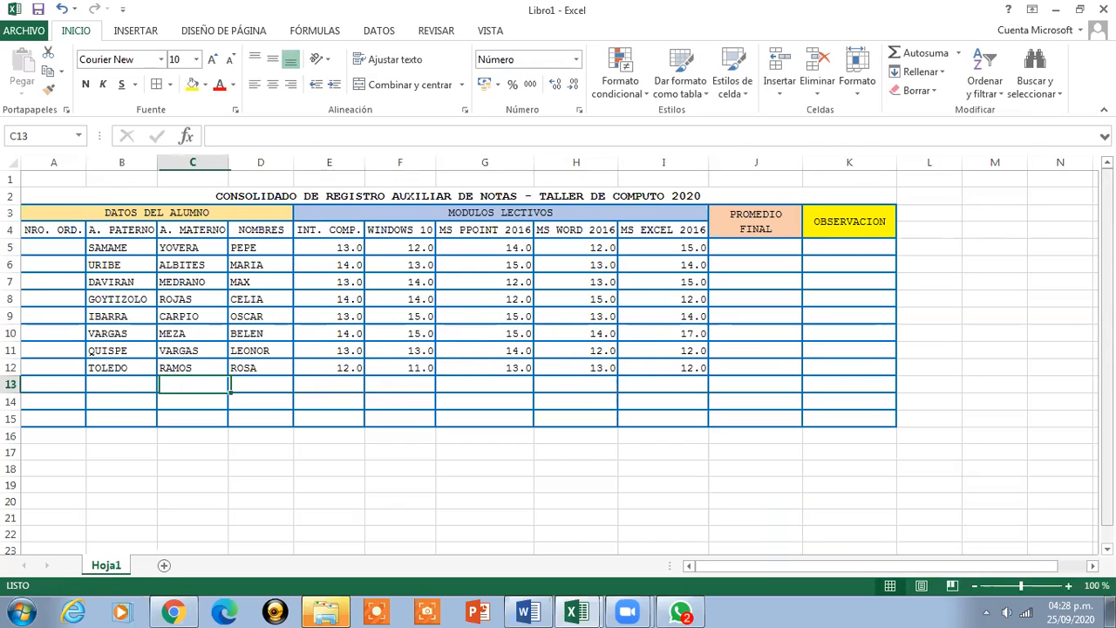
{"action": "type", "text": "PACHECO"}
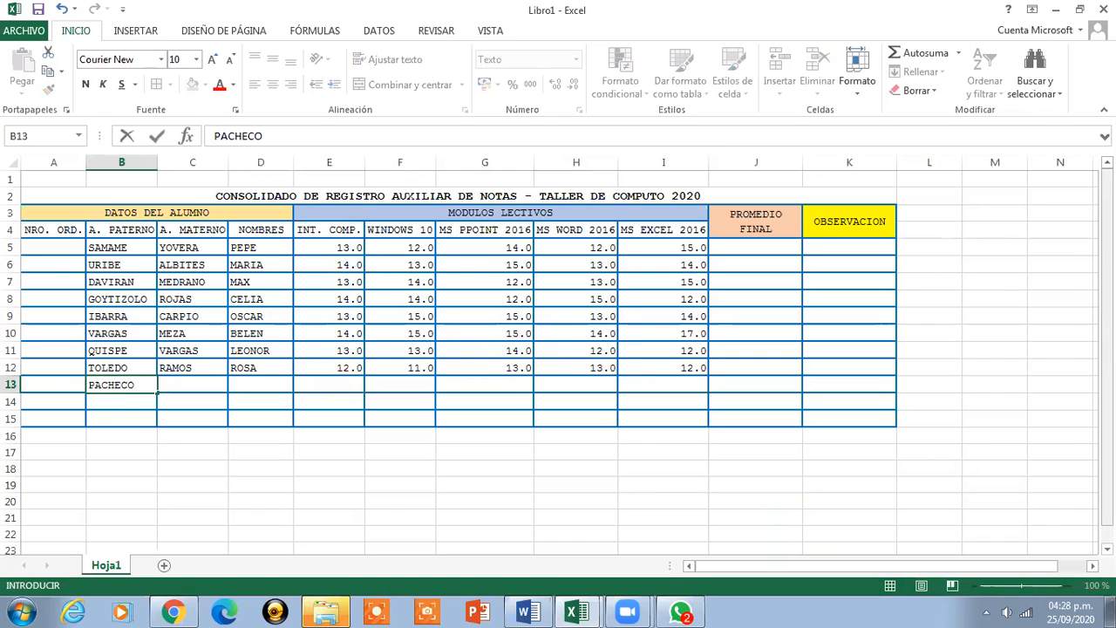
{"action": "key", "text": "Right"}
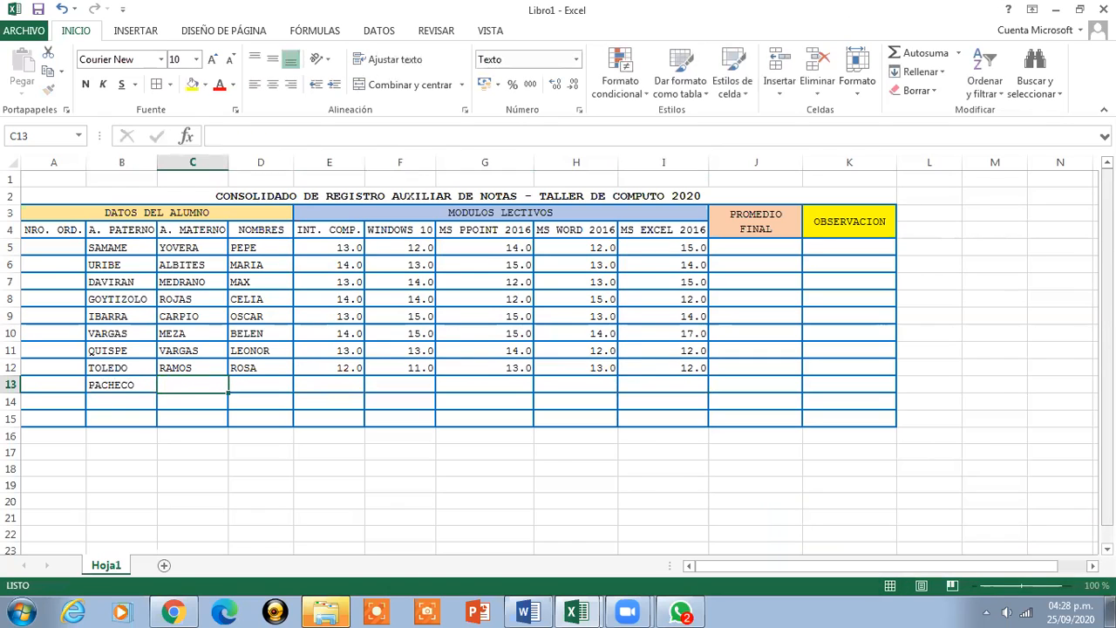
{"action": "type", "text": "VILCA"}
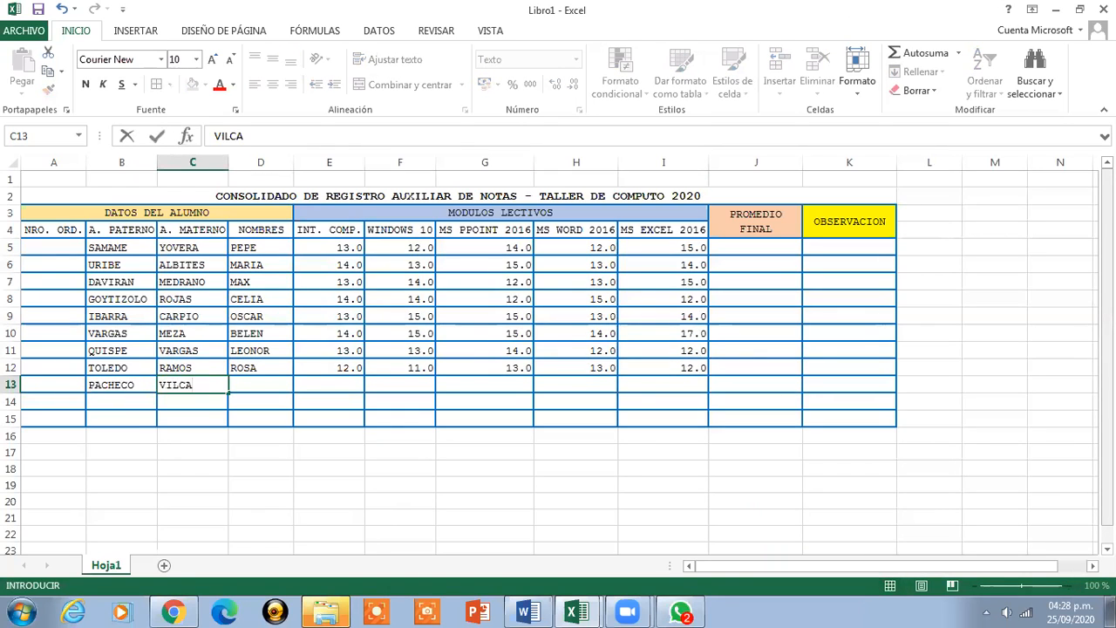
{"action": "key", "text": "Right"}
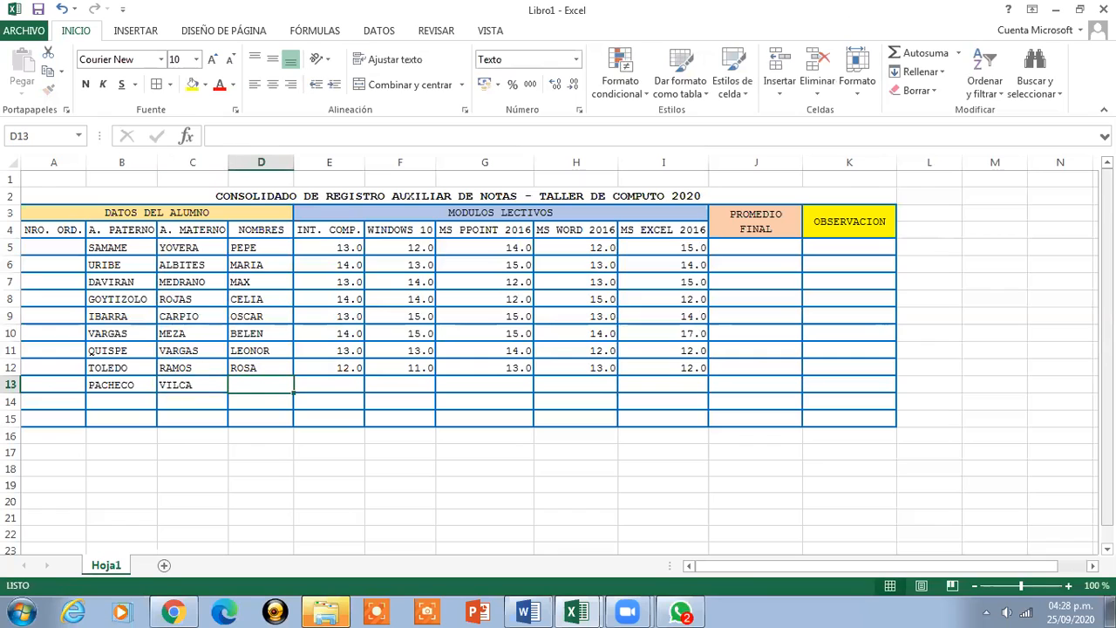
{"action": "type", "text": "ELS"}
{"action": "key", "text": "Right"}
Enter the ninth student's module grades 13, 14, 13, 12 and 14 in E13:I13, leaving the final average empty
{"action": "type", "text": "13"}
{"action": "key", "text": "Right"}
{"action": "type", "text": "14"}
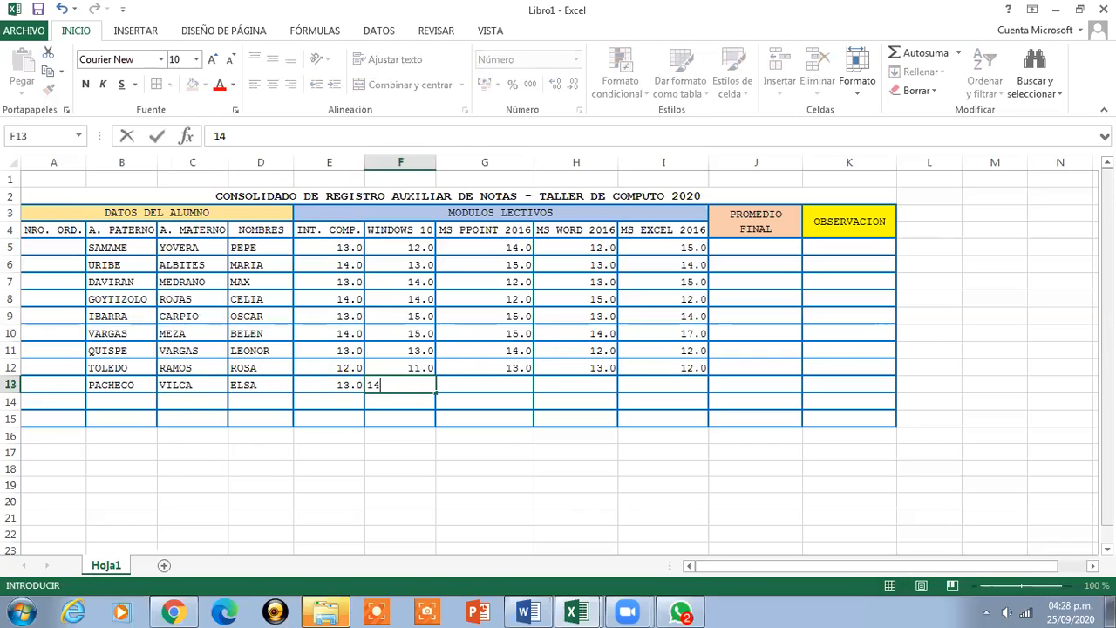
{"action": "key", "text": "Right"}
{"action": "type", "text": "13"}
{"action": "key", "text": "Right"}
{"action": "type", "text": "1"}
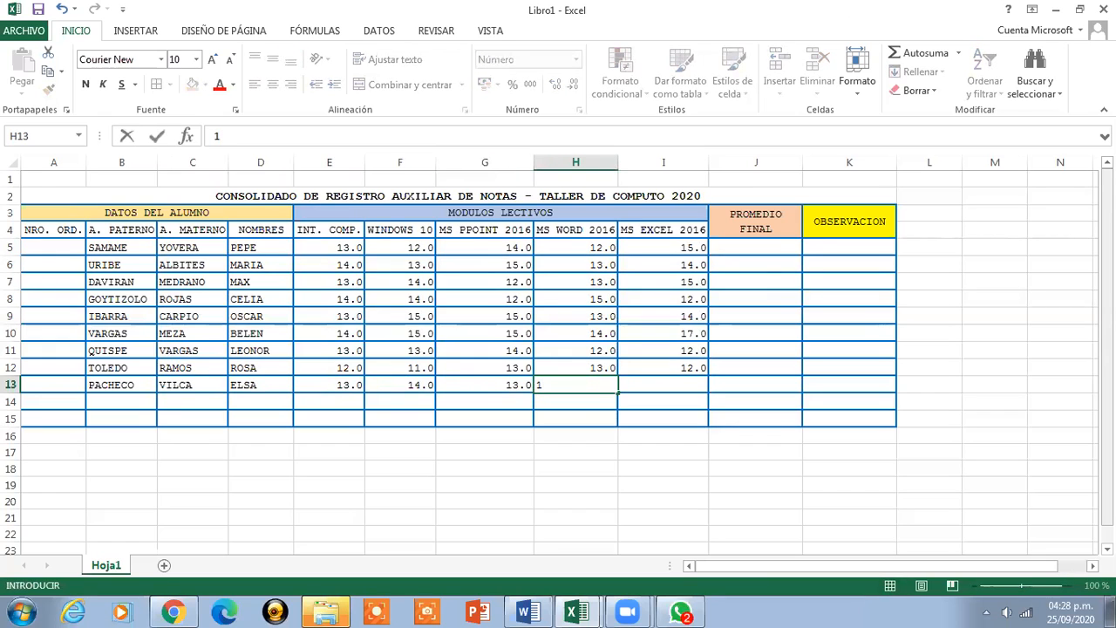
{"action": "type", "text": "2"}
{"action": "key", "text": "Right"}
{"action": "type", "text": "14"}
{"action": "key", "text": "Right"}
{"action": "type", "text": "15"}
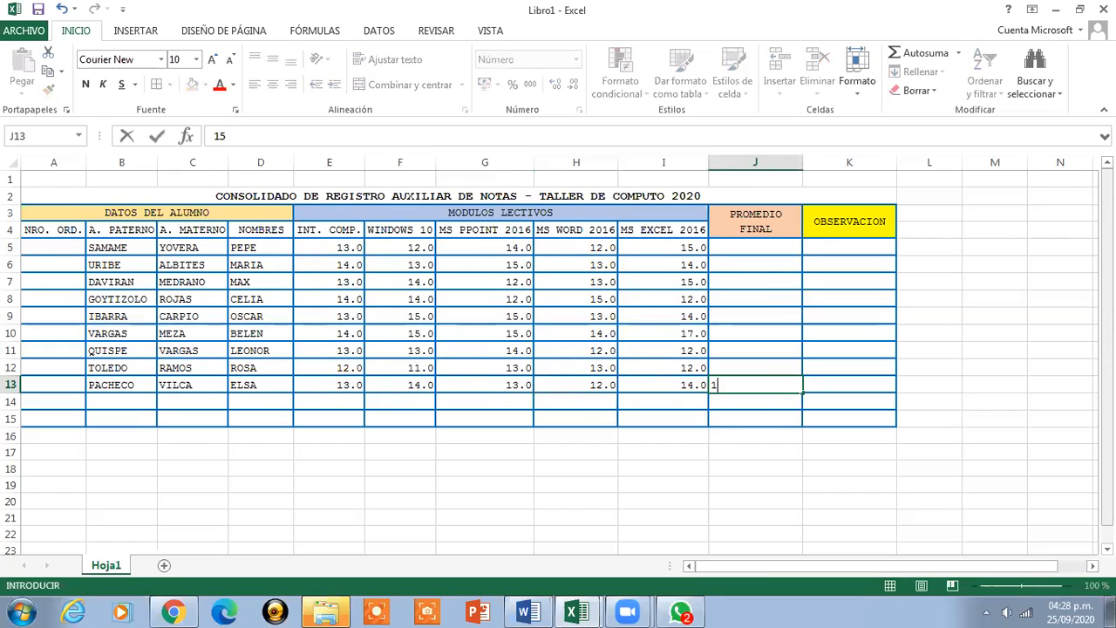
{"action": "key", "text": "Escape"}
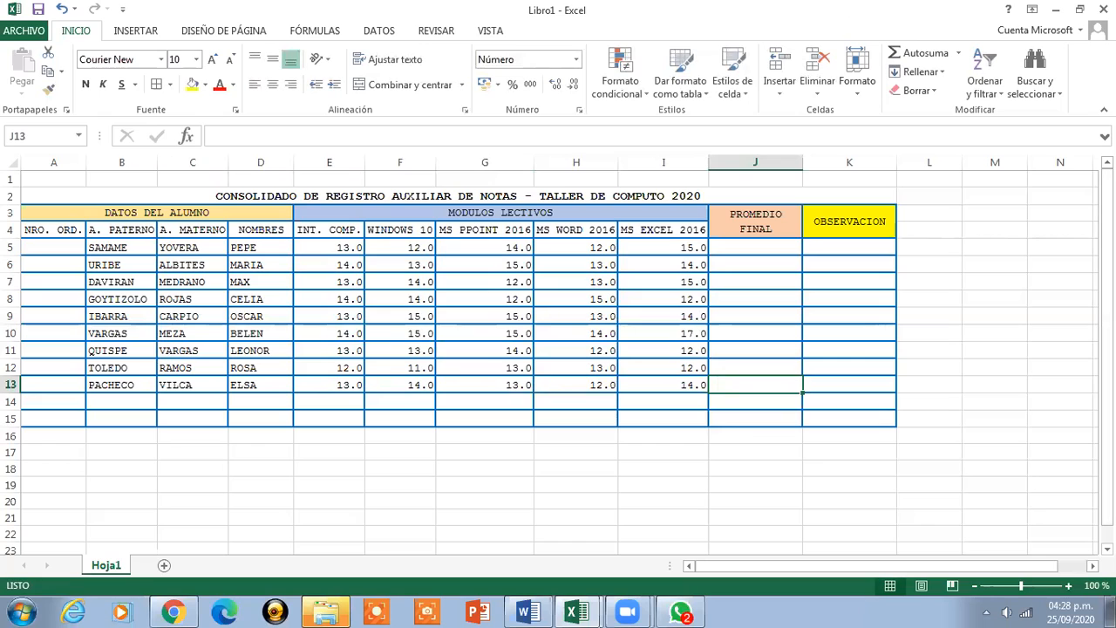
Enter the tenth student's paternal surname, maternal surname and given name in B14:D14
{"action": "key", "text": "Down"}
{"action": "key", "text": "Left"}
{"action": "key", "text": "Left"}
{"action": "key", "text": "Left"}
{"action": "key", "text": "Left"}
{"action": "key", "text": "Left"}
{"action": "key", "text": "Left"}
{"action": "key", "text": "Left"}
{"action": "key", "text": "Left"}
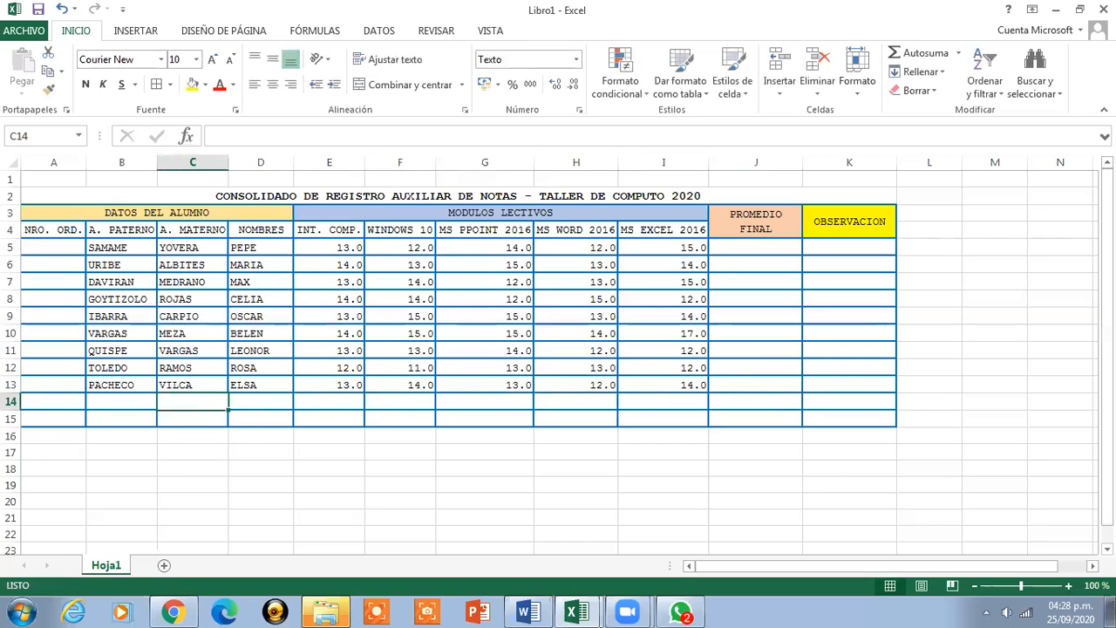
{"action": "type", "text": "LOPEZ"}
{"action": "key", "text": "Tab"}
{"action": "type", "text": "CO"}
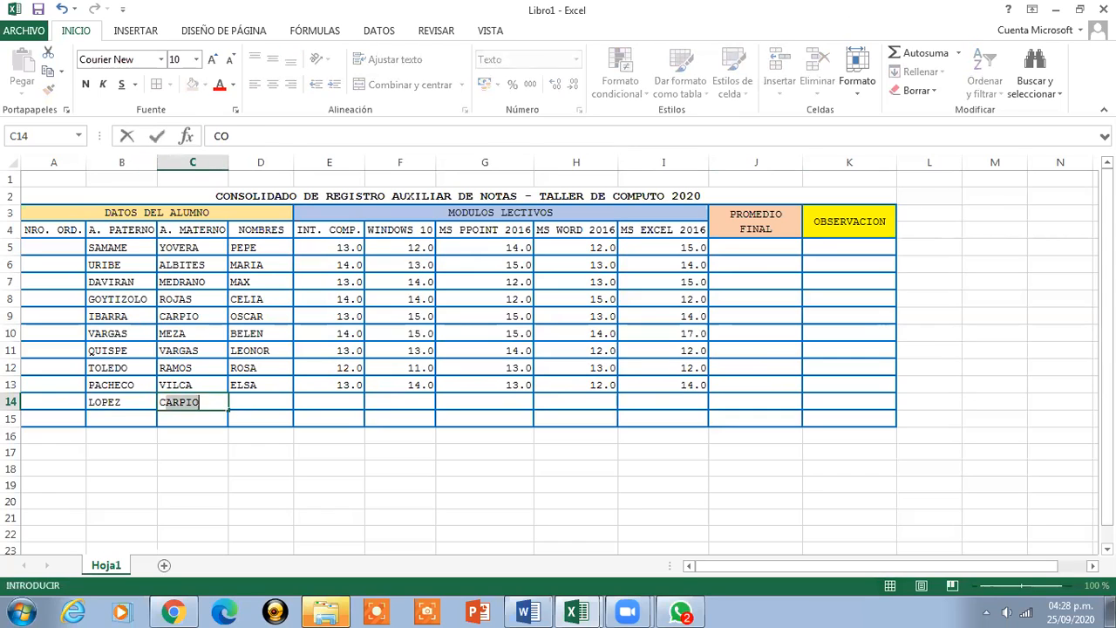
{"action": "type", "text": "NDOR"}
{"action": "key", "text": "Tab"}
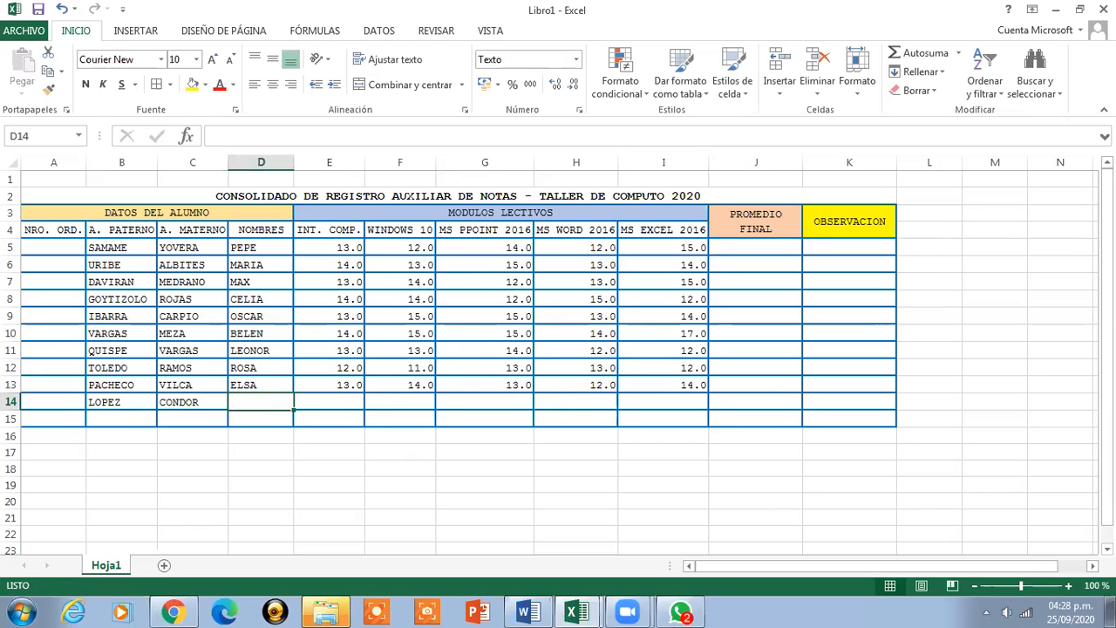
{"action": "type", "text": "BLANCA"}
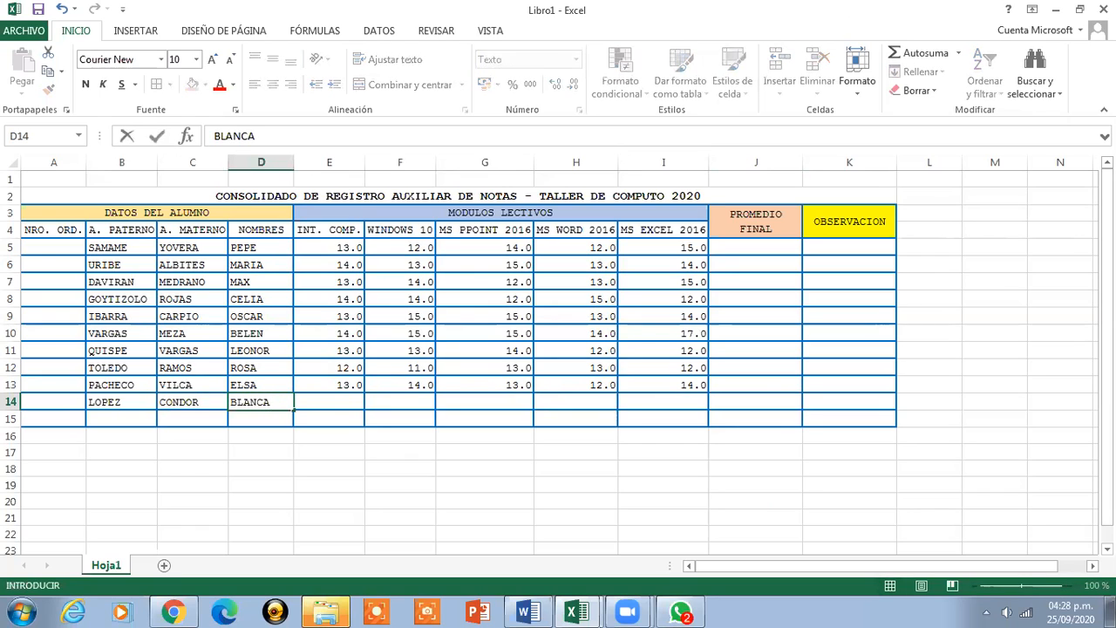
{"action": "key", "text": "Tab"}
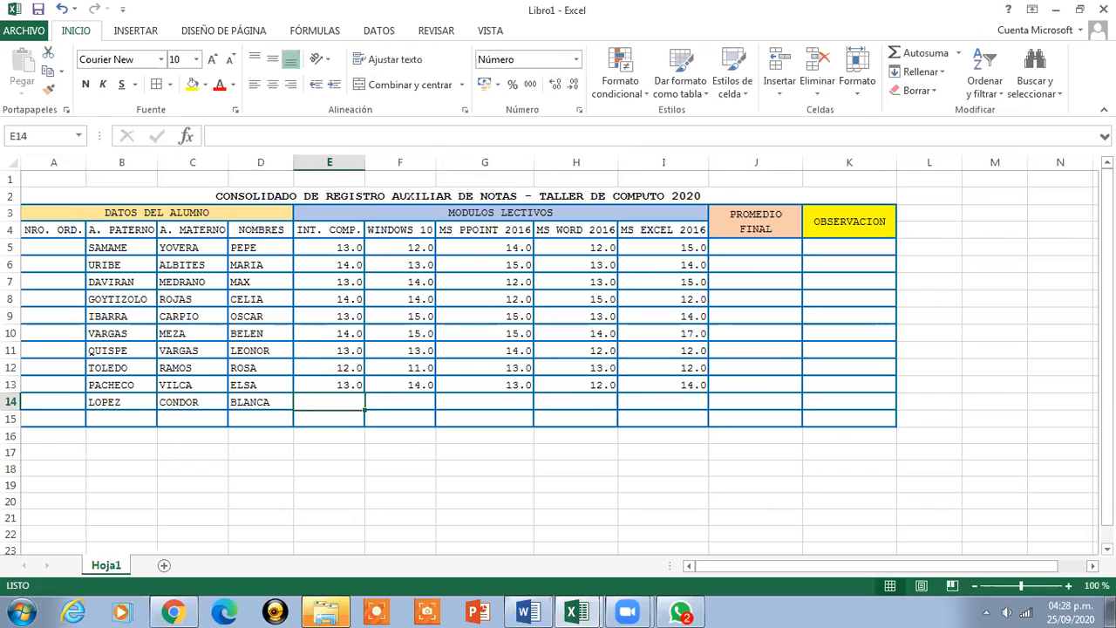
Enter the tenth student's module grades 13, 13, 12, 13 and 14 in E14:I14
{"action": "type", "text": "13"}
{"action": "key", "text": "Tab"}
{"action": "type", "text": "1"}
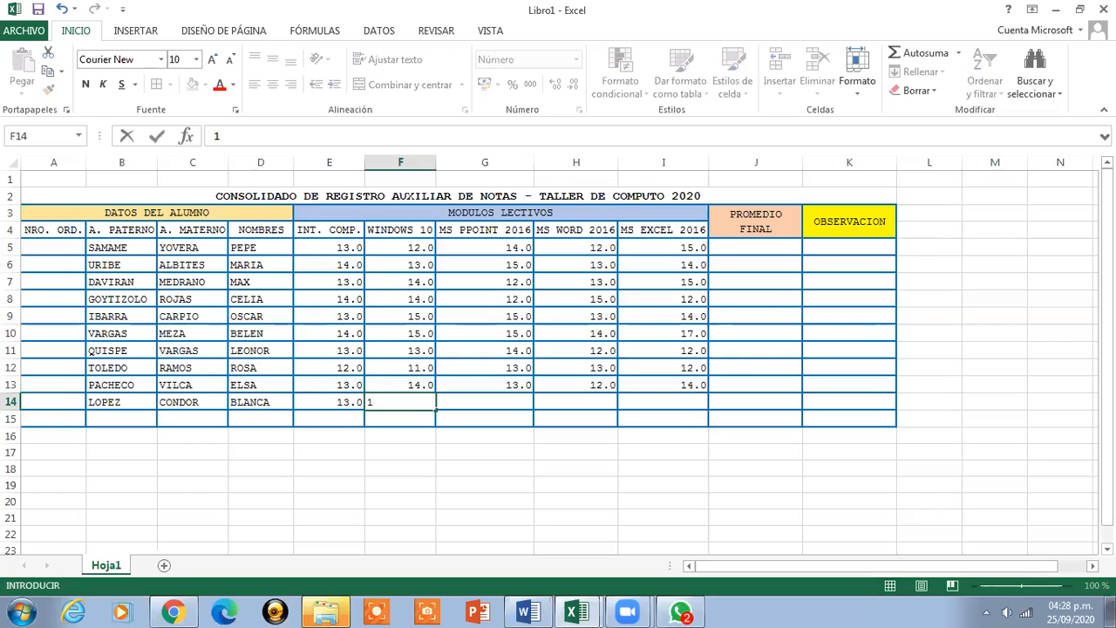
{"action": "type", "text": "3"}
{"action": "key", "text": "Tab"}
{"action": "type", "text": "12"}
{"action": "key", "text": "Tab"}
{"action": "type", "text": "1"}
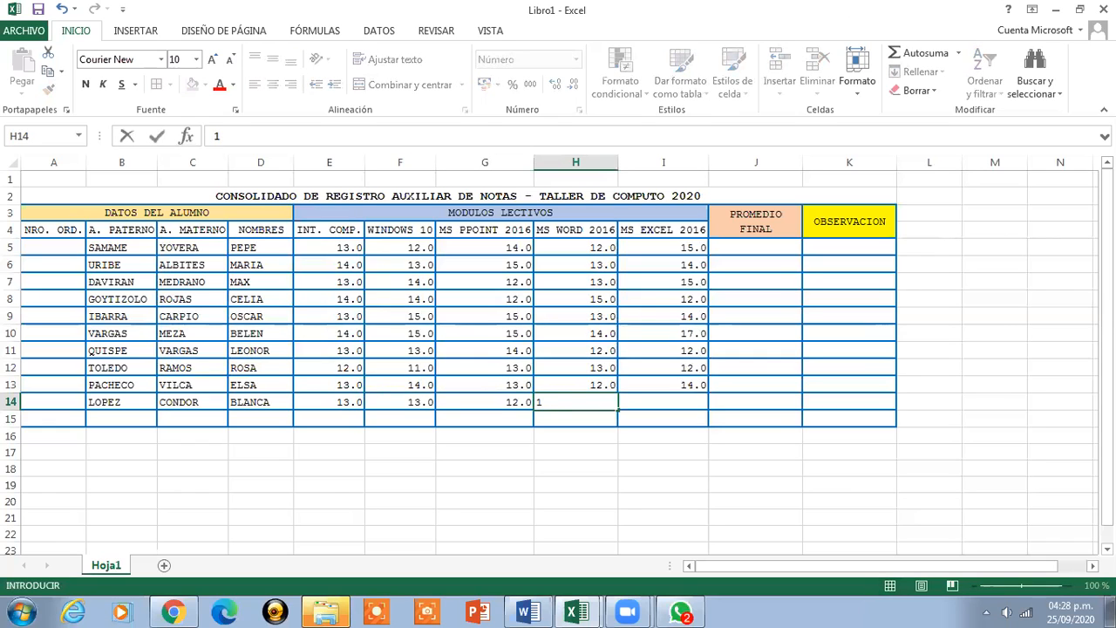
{"action": "type", "text": "3"}
{"action": "key", "text": "Tab"}
{"action": "type", "text": "14"}
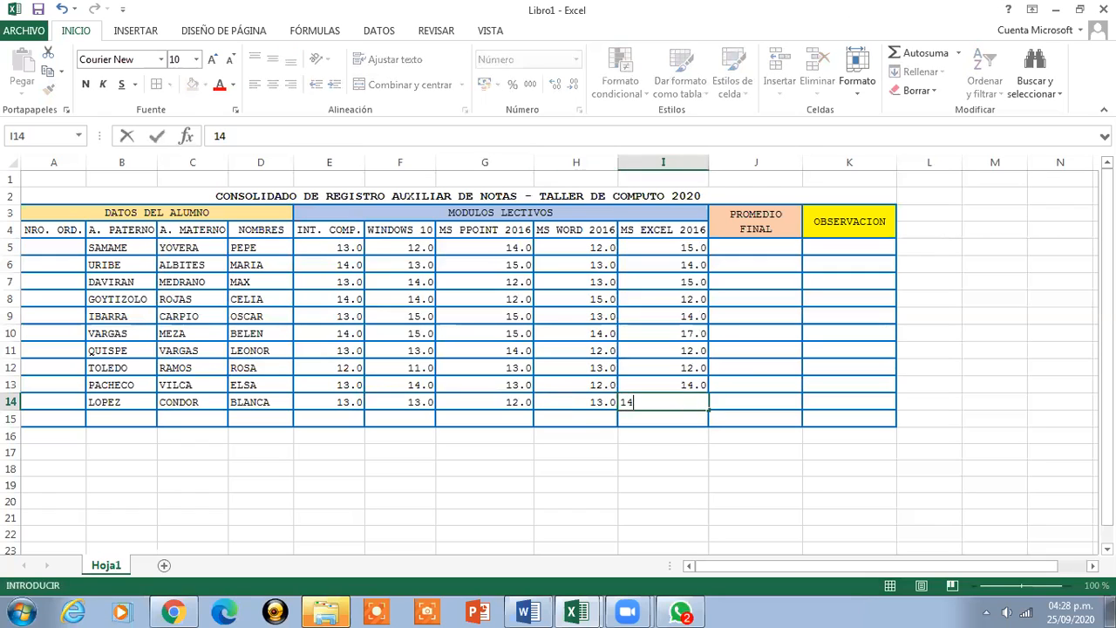
{"action": "key", "text": "Return"}
Enter the eleventh student's paternal surname, maternal surname and given name in B15:D15
{"action": "key", "text": "Left"}
{"action": "key", "text": "Left"}
{"action": "key", "text": "Left"}
{"action": "key", "text": "Left"}
{"action": "key", "text": "Left"}
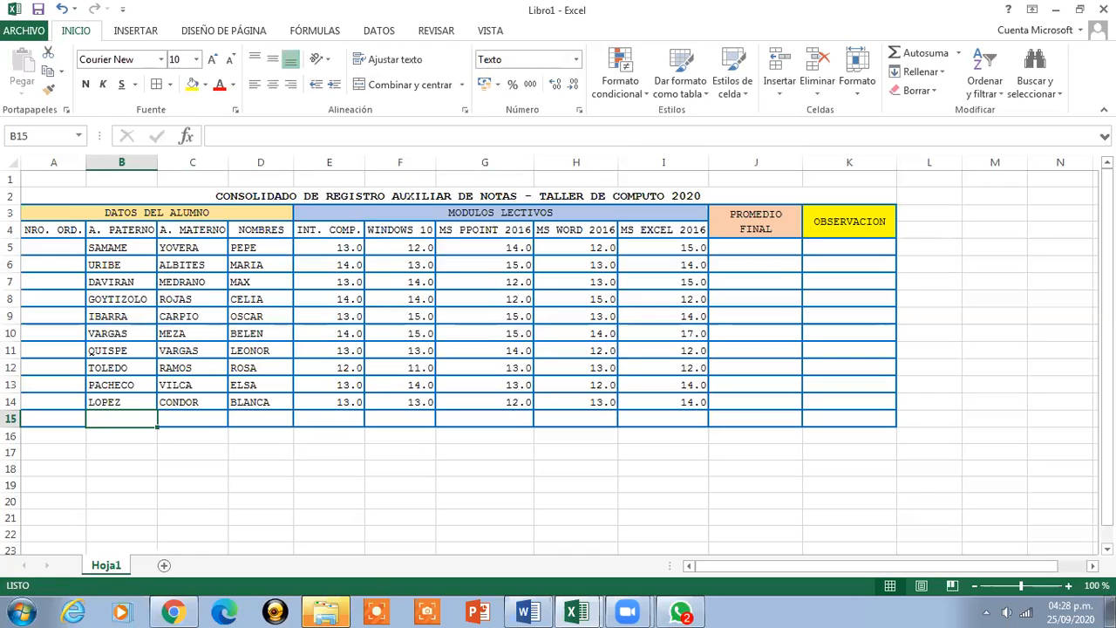
{"action": "type", "text": "S"}
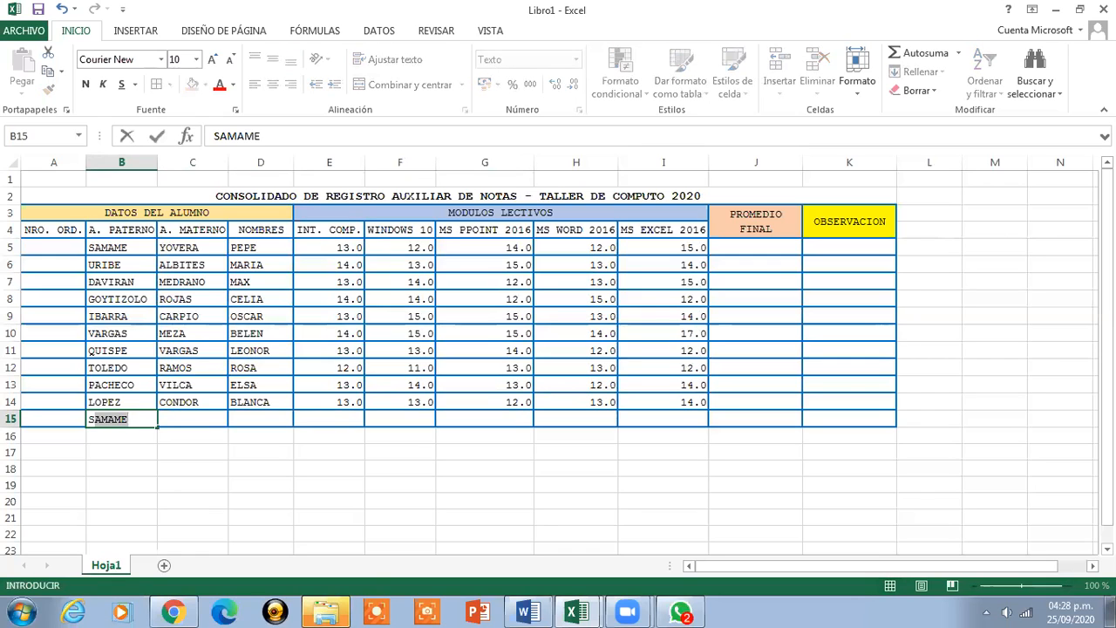
{"action": "type", "text": "UAREZ"}
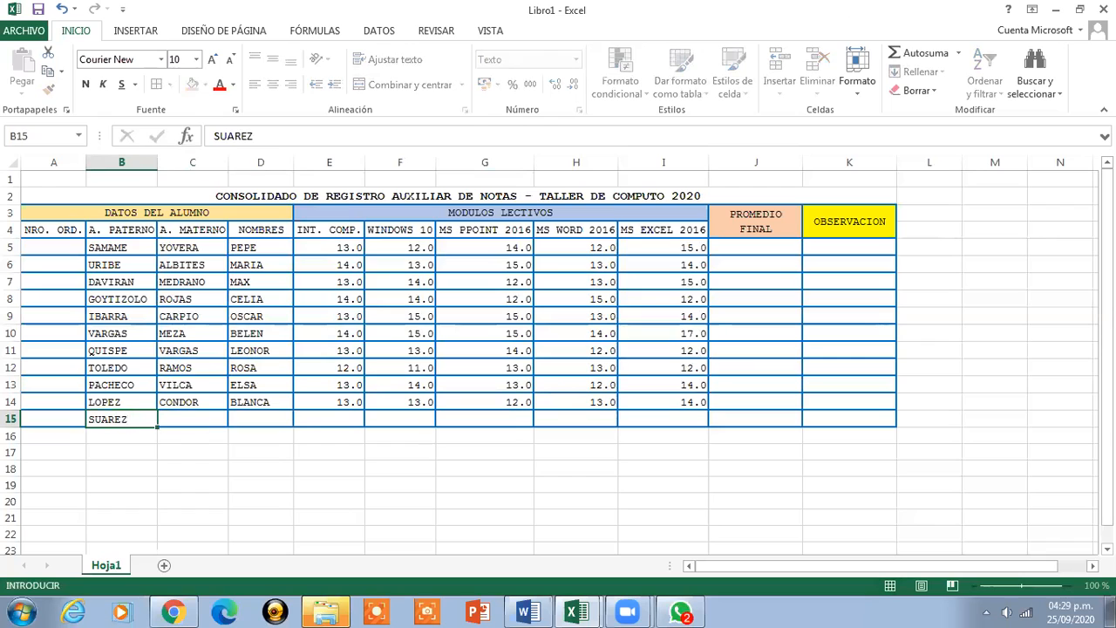
{"action": "key", "text": "Tab"}
{"action": "type", "text": "R"}
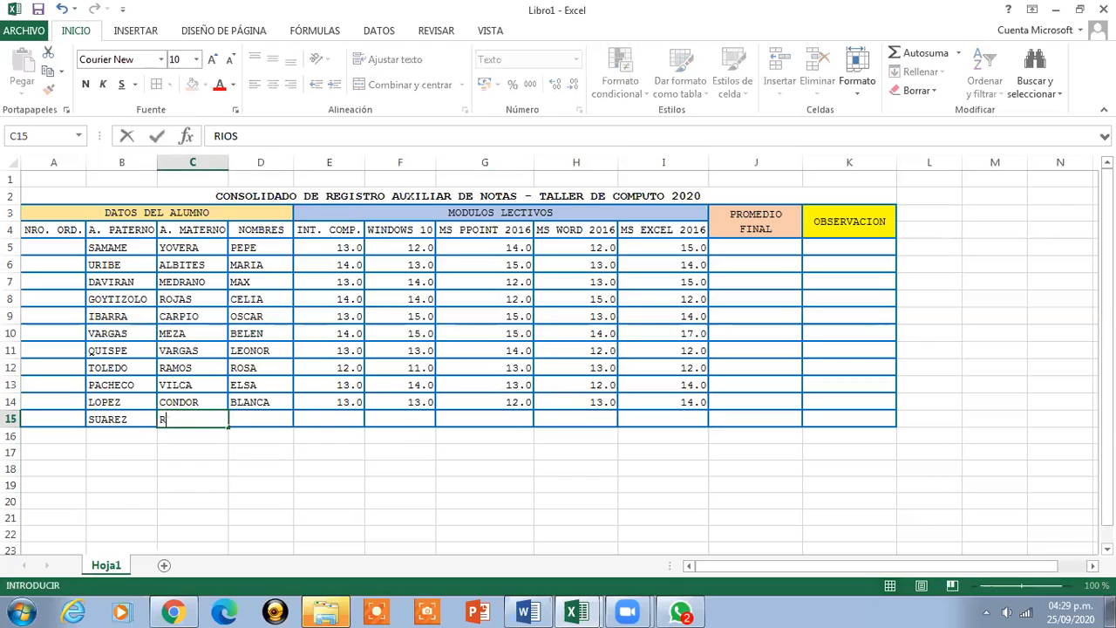
{"action": "type", "text": "IOS"}
{"action": "key", "text": "Tab"}
{"action": "type", "text": "EDER"}
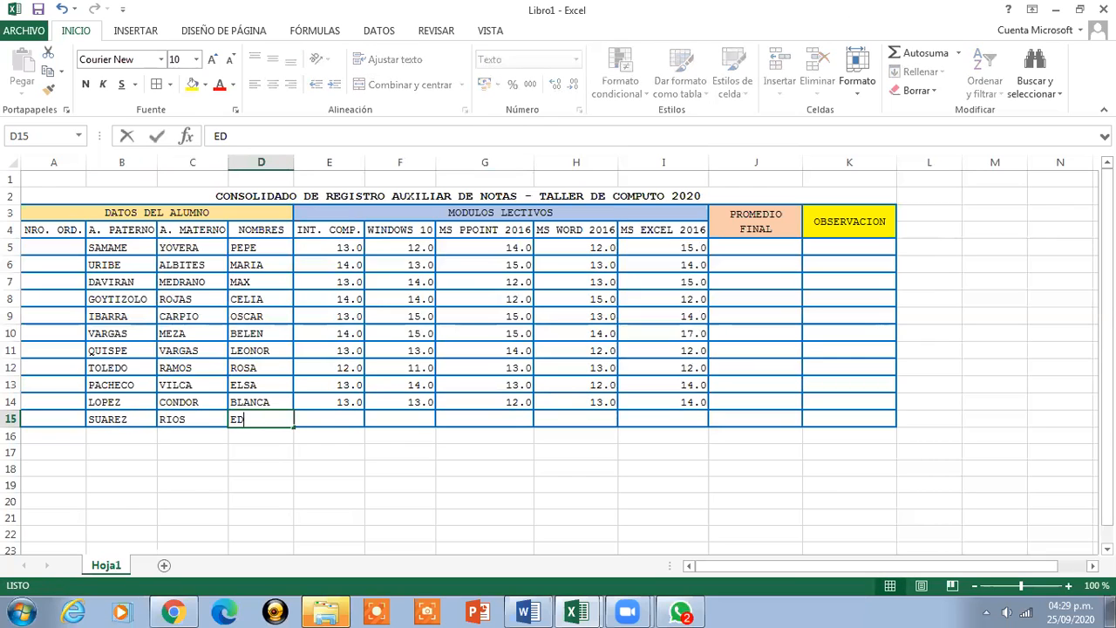
{"action": "key", "text": "Tab"}
Enter the eleventh student's module grades 11, 12, 11, 12 and 13 in E15:I15
{"action": "type", "text": "11"}
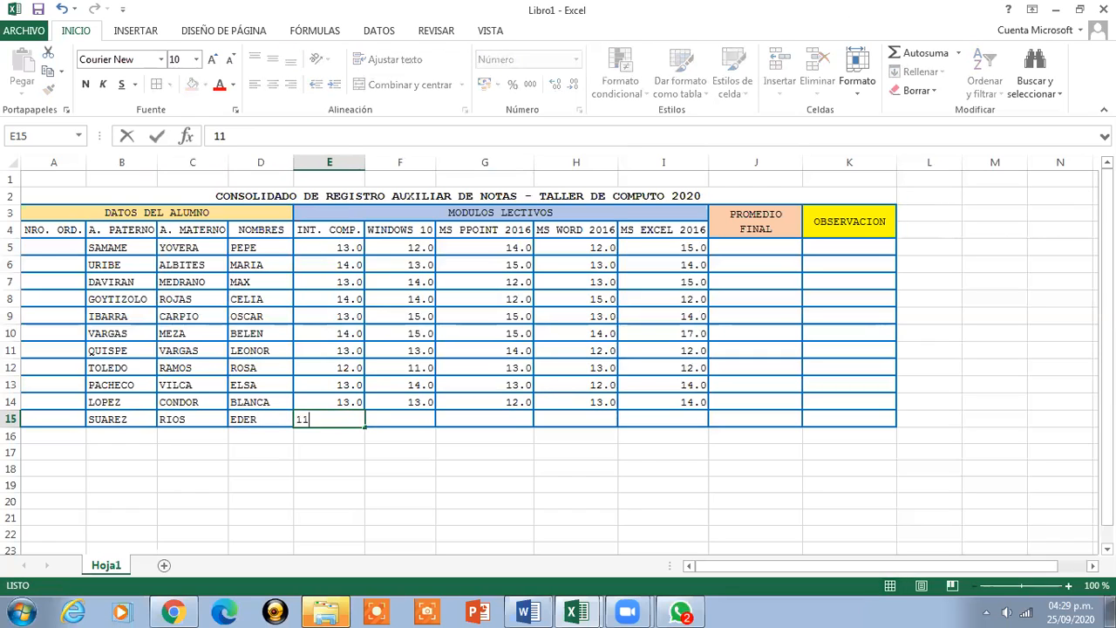
{"action": "key", "text": "Tab"}
{"action": "type", "text": "12"}
{"action": "key", "text": "Tab"}
{"action": "type", "text": "11"}
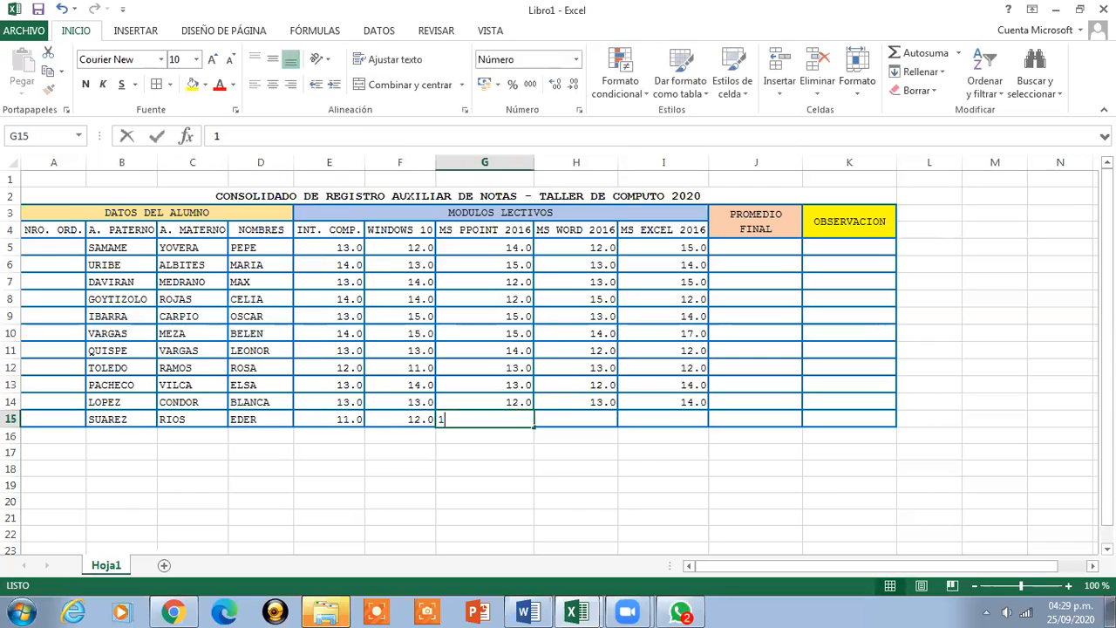
{"action": "key", "text": "Tab"}
{"action": "type", "text": "12"}
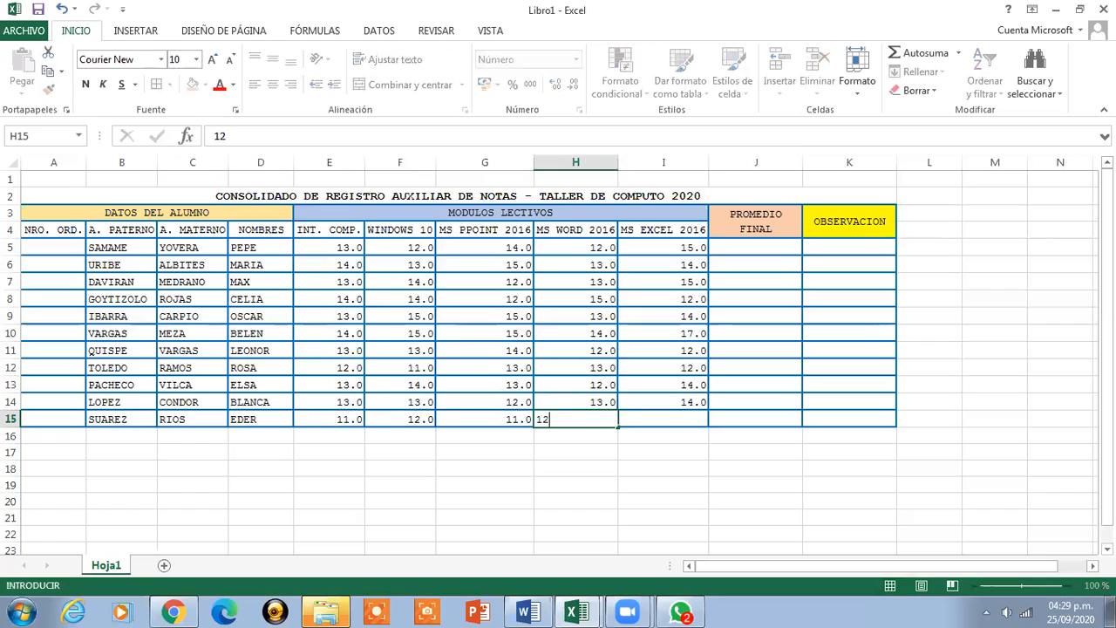
{"action": "key", "text": "Tab"}
{"action": "type", "text": "13"}
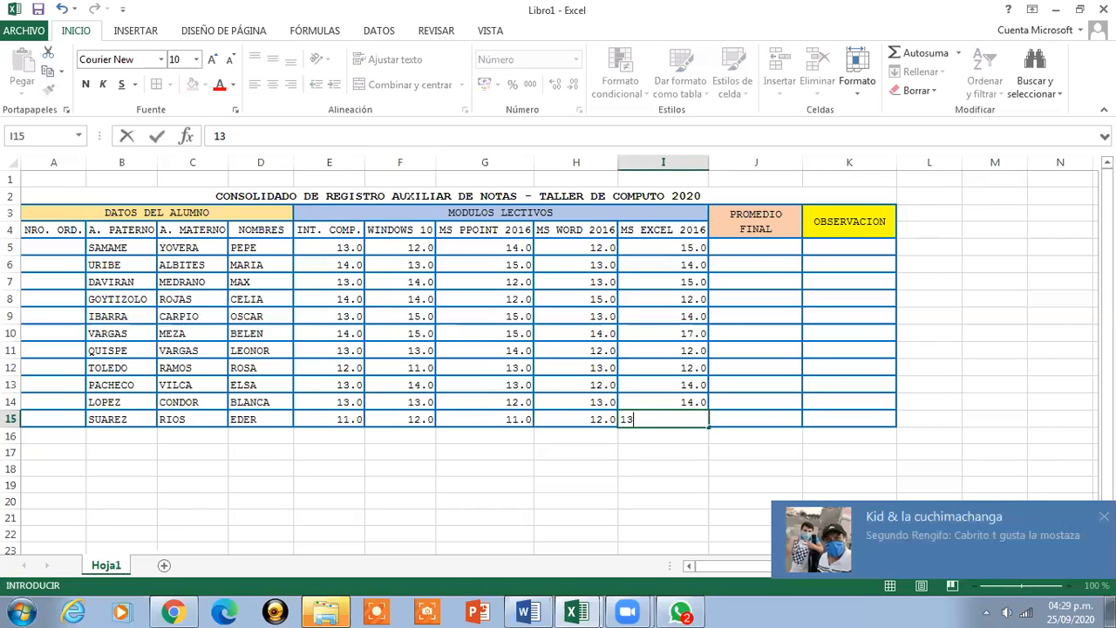
{"action": "key", "text": "Return"}
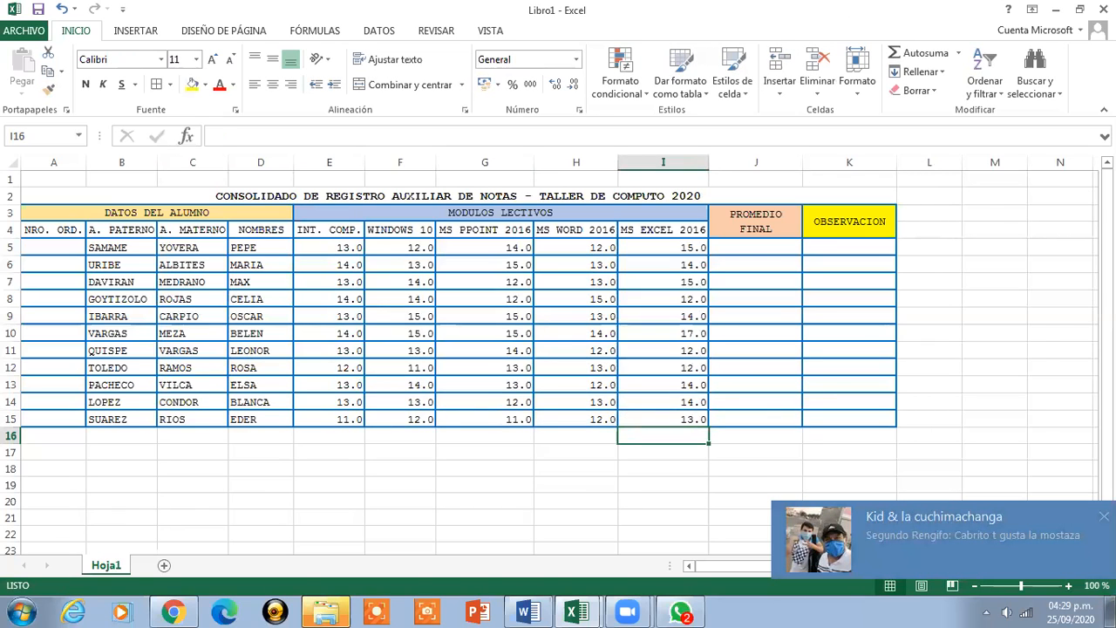
Check the number formats of the student names in B5:D15, the grades in E5:I15, the order number cell A5 and the final average cell J5
{"action": "left_click", "coordinate": [107, 250]}
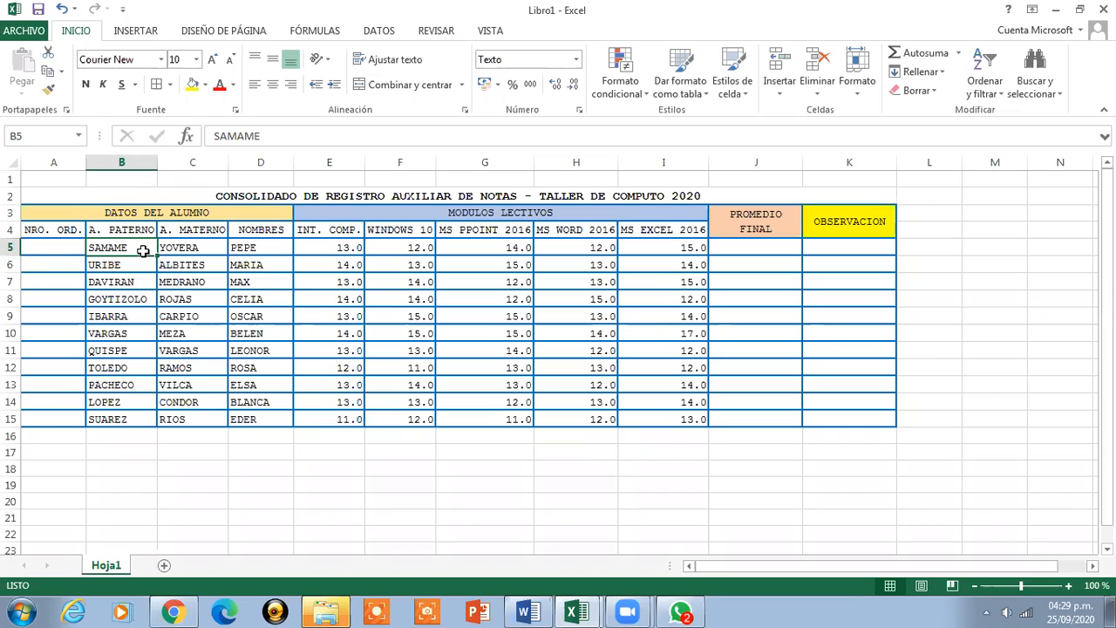
{"action": "left_click_drag", "start_coordinate": [103, 243], "coordinate": [255, 418]}
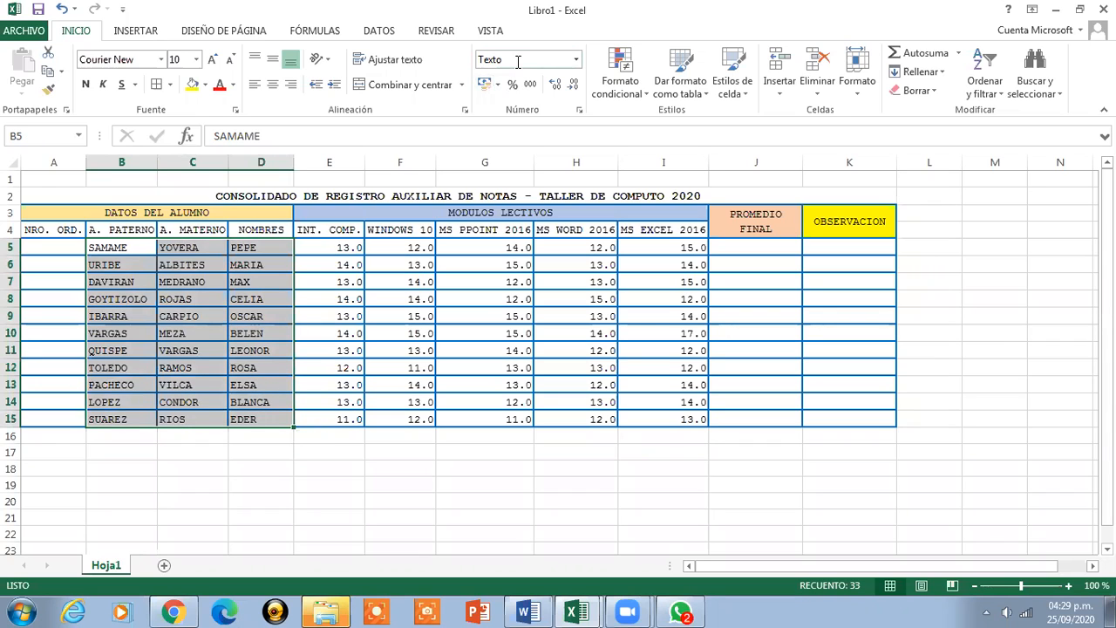
{"action": "left_click_drag", "start_coordinate": [318, 247], "coordinate": [687, 417]}
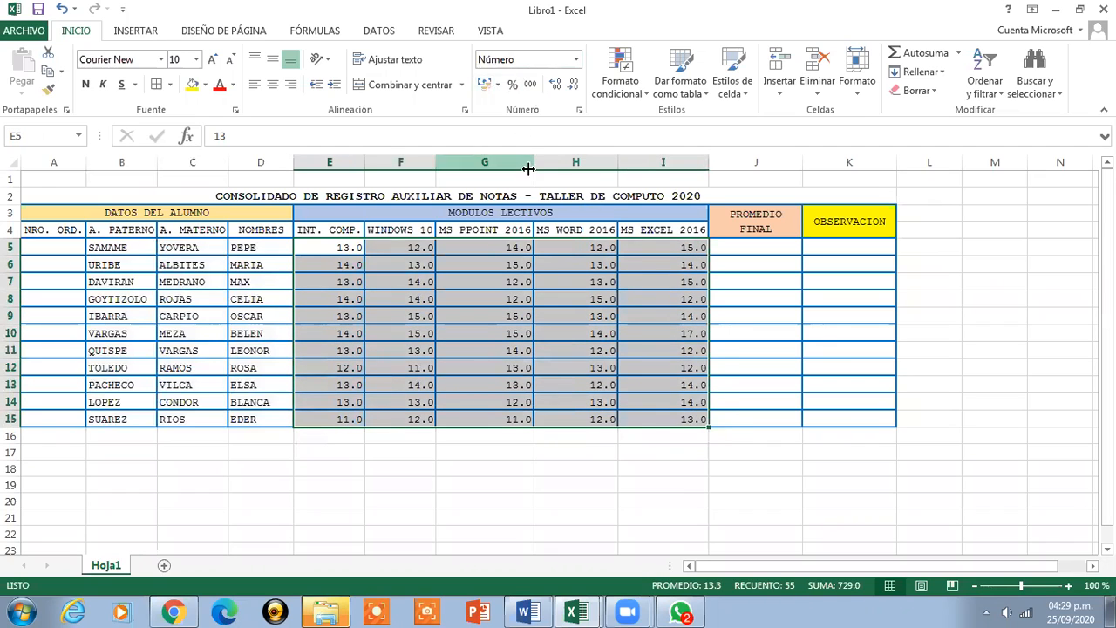
{"action": "left_click", "coordinate": [736, 250]}
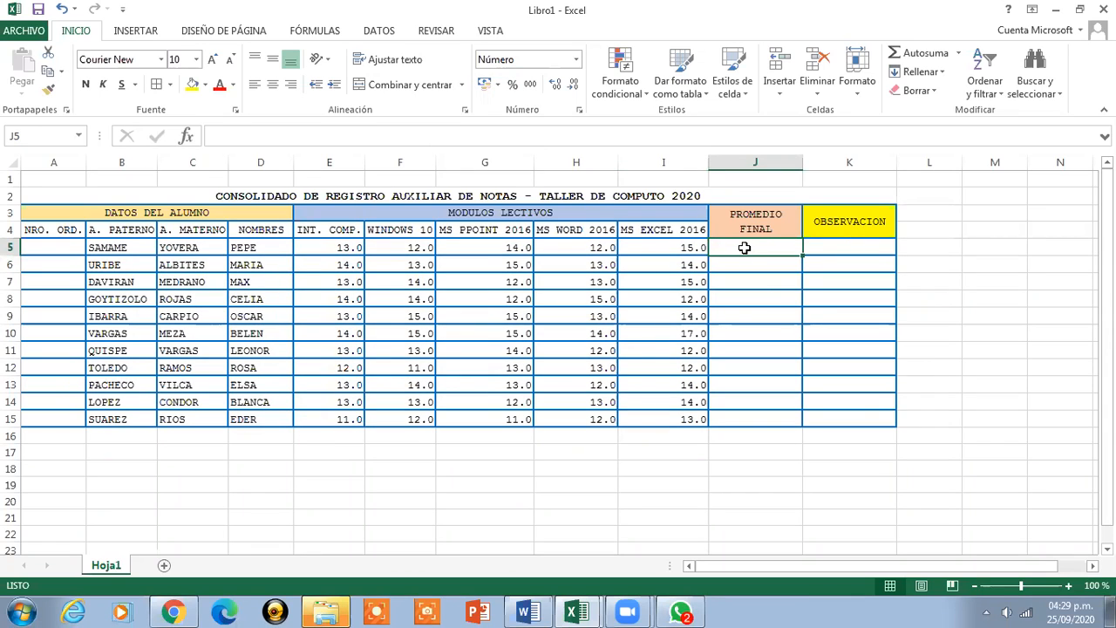
{"action": "left_click", "coordinate": [62, 252]}
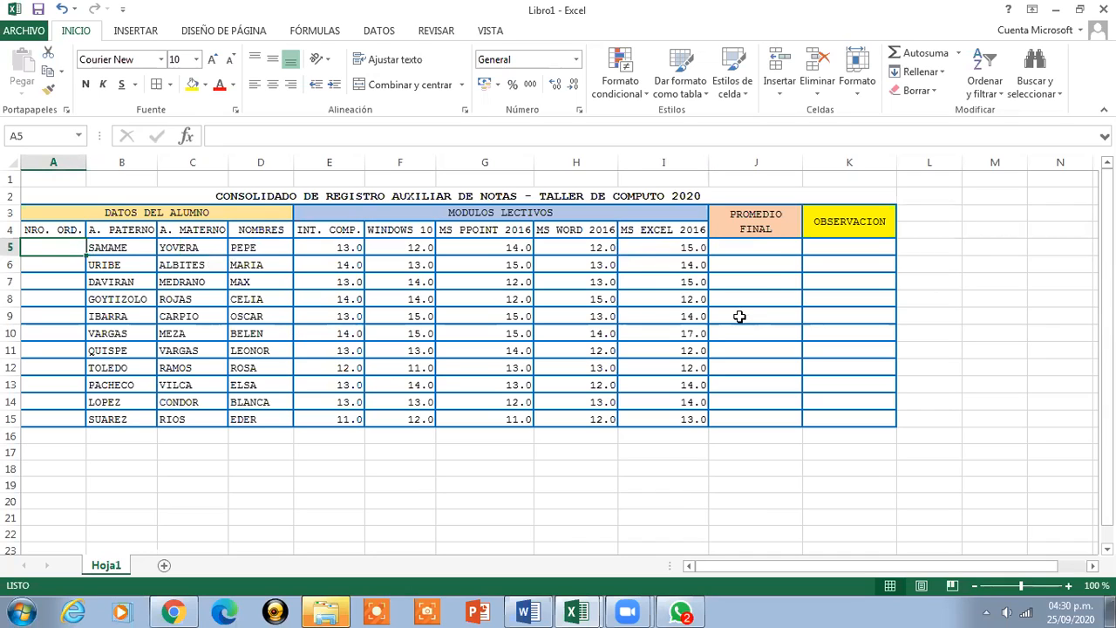
{"action": "left_click", "coordinate": [768, 252]}
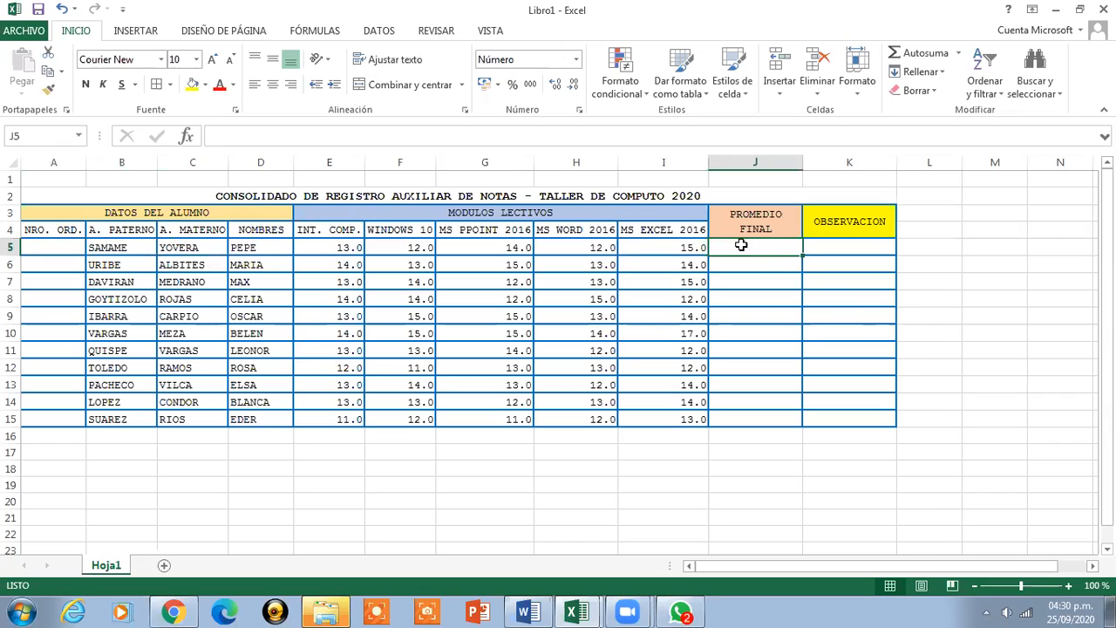
Center the order number cells A5:A15 horizontally and vertically
{"action": "left_click", "coordinate": [326, 245]}
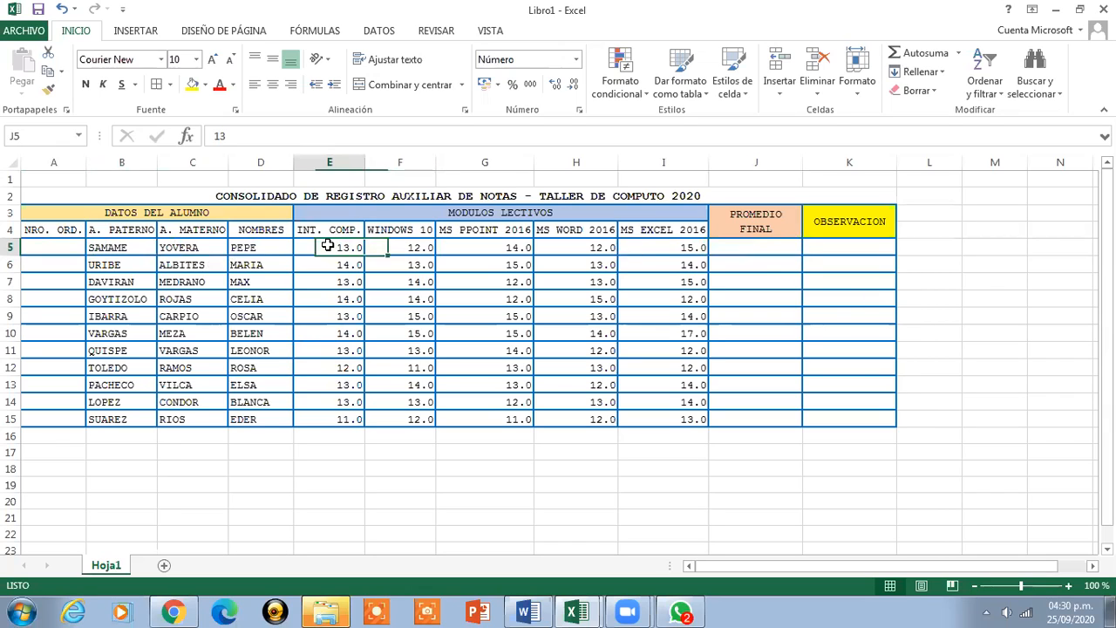
{"action": "left_click_drag", "start_coordinate": [63, 248], "coordinate": [45, 415]}
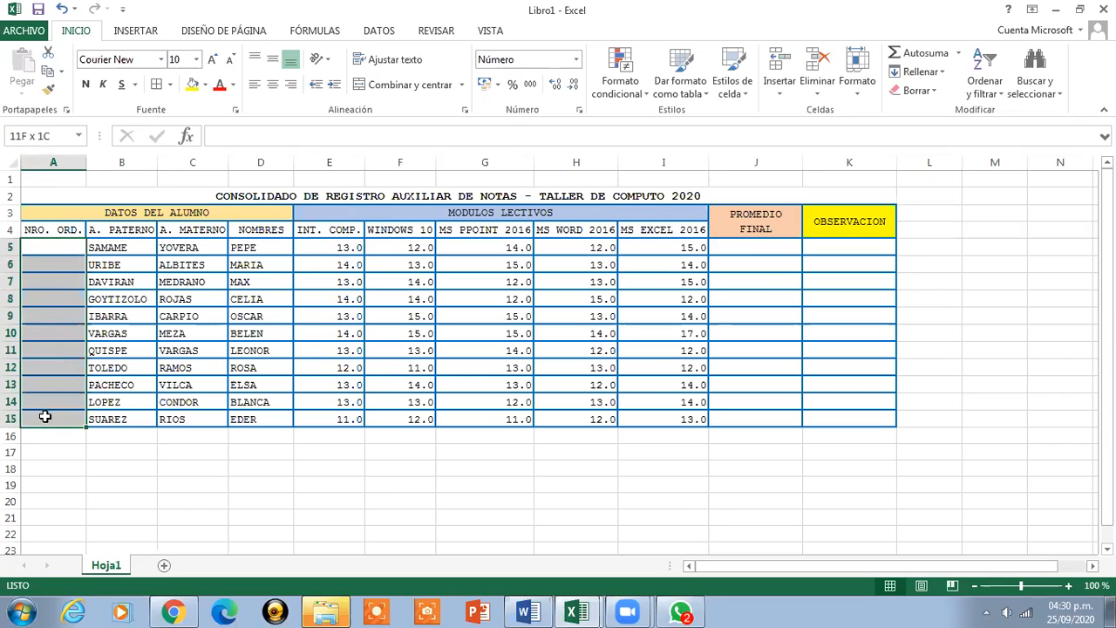
{"action": "left_click", "coordinate": [273, 85]}
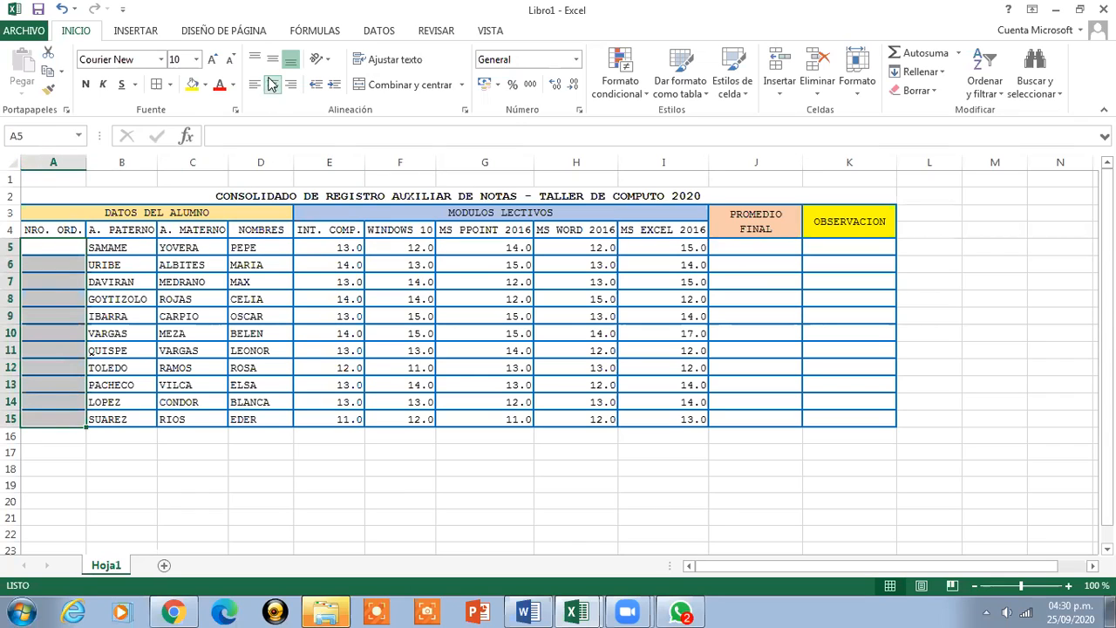
{"action": "left_click", "coordinate": [273, 58]}
Left-align the student names in B5:D15 and center them vertically
{"action": "left_click_drag", "start_coordinate": [102, 250], "coordinate": [240, 419]}
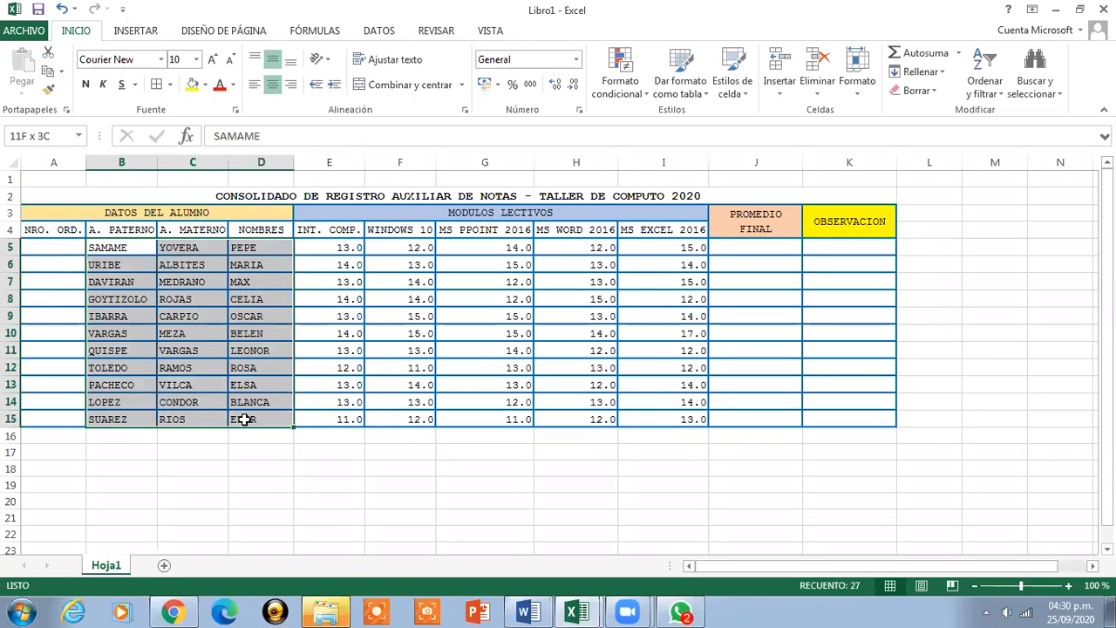
{"action": "left_click", "coordinate": [256, 83]}
{"action": "left_click", "coordinate": [272, 61]}
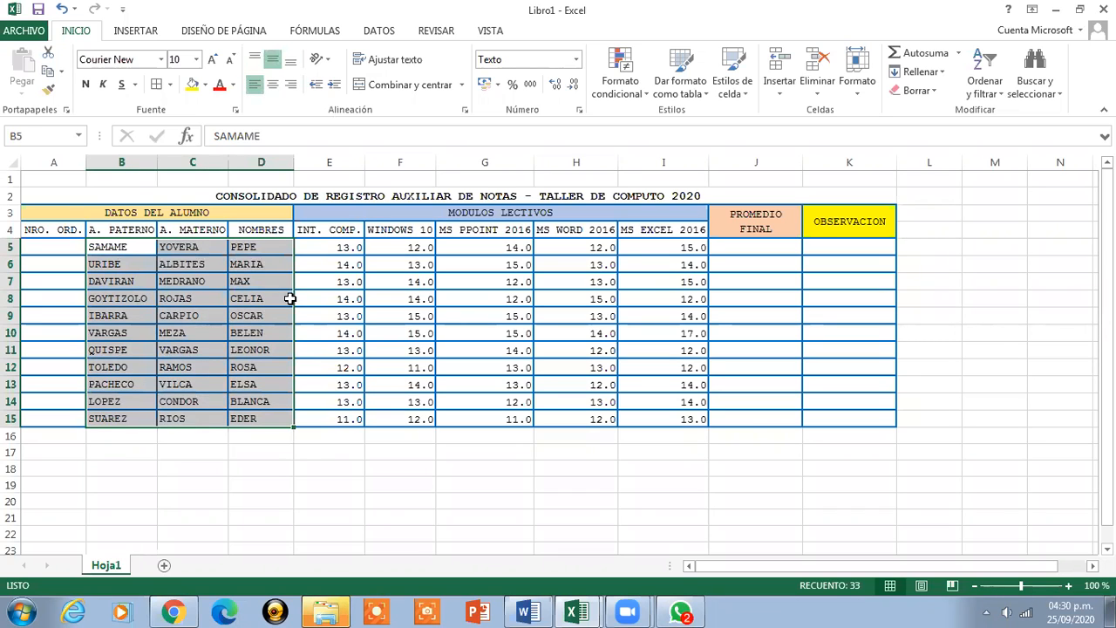
Right-align and vertically center the module grades in E5:I15 and the final average cells J5:J15
{"action": "left_click", "coordinate": [307, 248]}
{"action": "left_click_drag", "start_coordinate": [411, 264], "coordinate": [677, 418]}
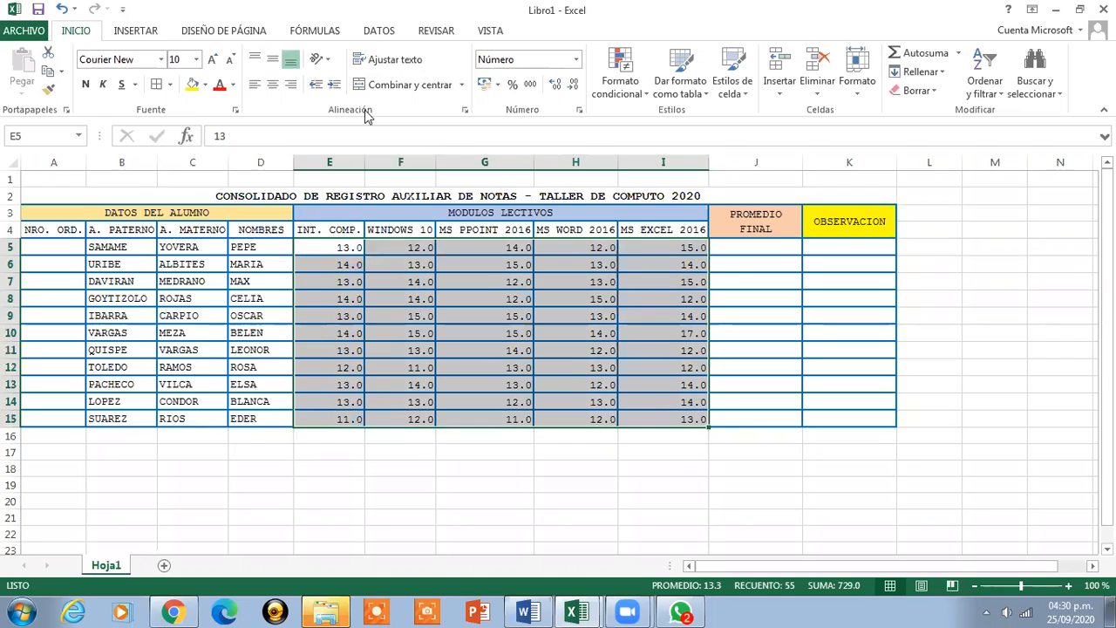
{"action": "left_click", "coordinate": [292, 87]}
{"action": "left_click", "coordinate": [273, 60]}
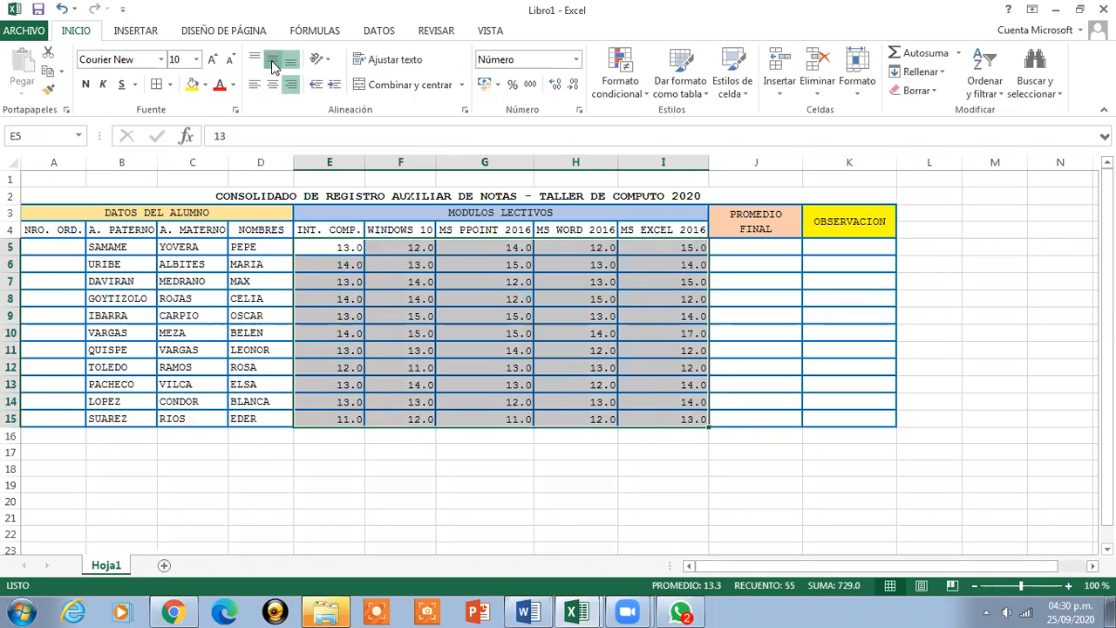
{"action": "left_click_drag", "start_coordinate": [736, 245], "coordinate": [754, 419]}
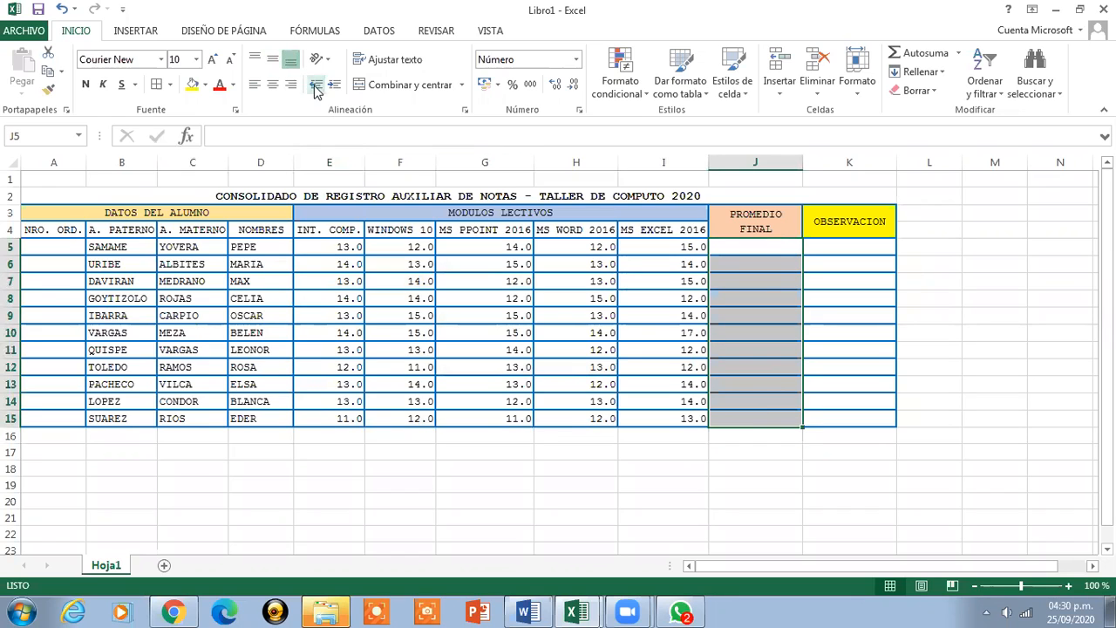
{"action": "left_click", "coordinate": [273, 59]}
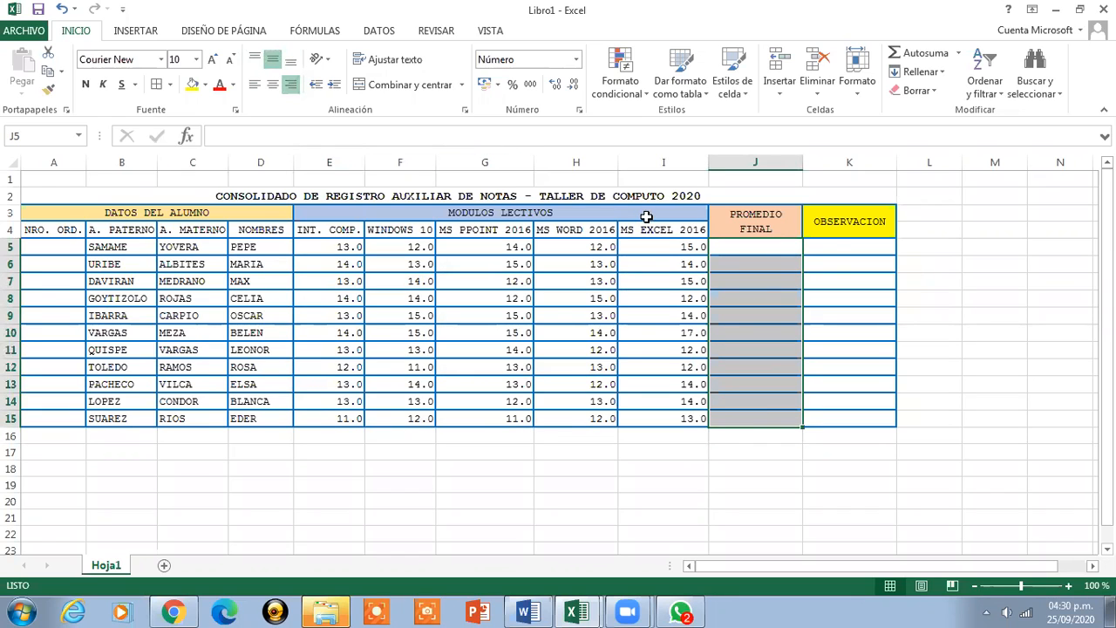
Left-align the observation cells K5:K15 and center them vertically
{"action": "left_click", "coordinate": [826, 249]}
{"action": "left_click_drag", "start_coordinate": [827, 311], "coordinate": [822, 416]}
{"action": "left_click", "coordinate": [255, 83]}
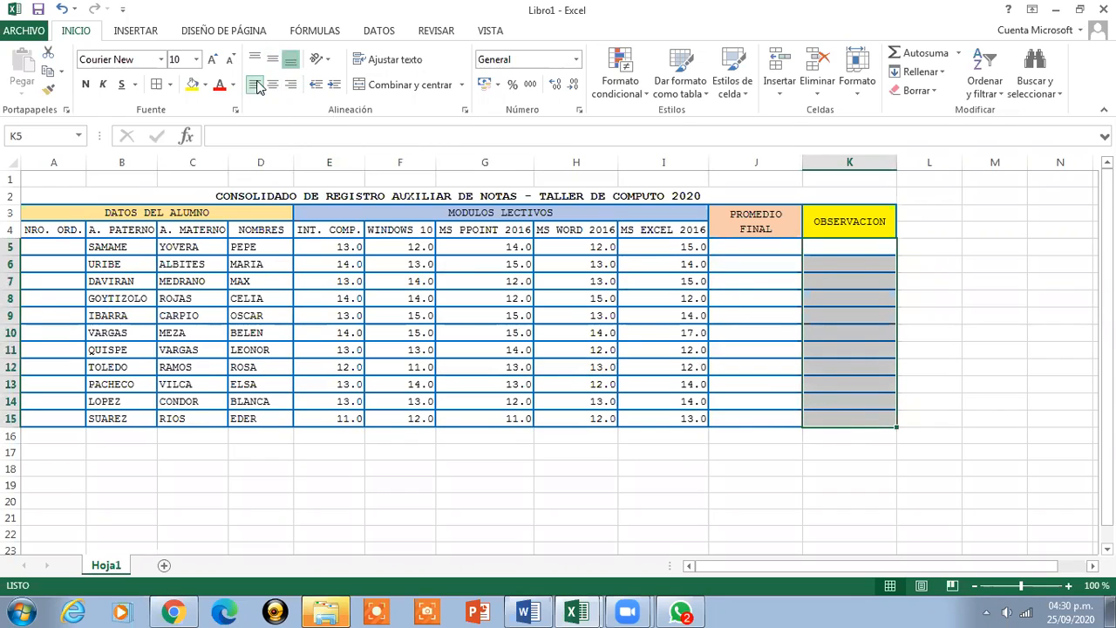
{"action": "left_click", "coordinate": [273, 59]}
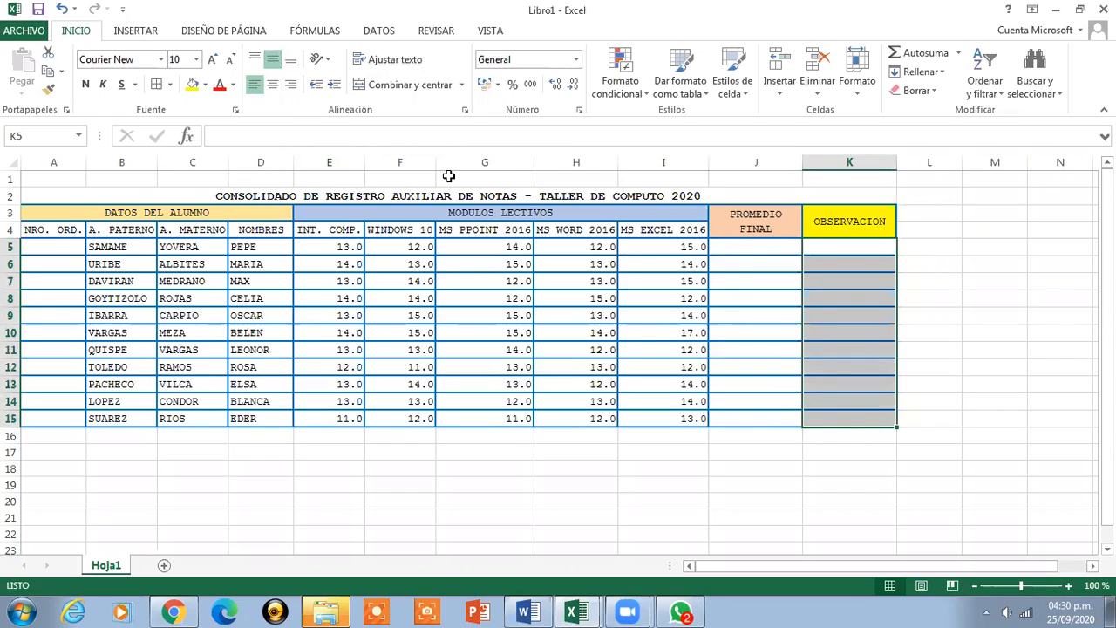
Enter the rounded average formula =REDONDEAR(PROMEDIO(E5:I5),0) for the first student's final average in J5
{"action": "left_click", "coordinate": [746, 255]}
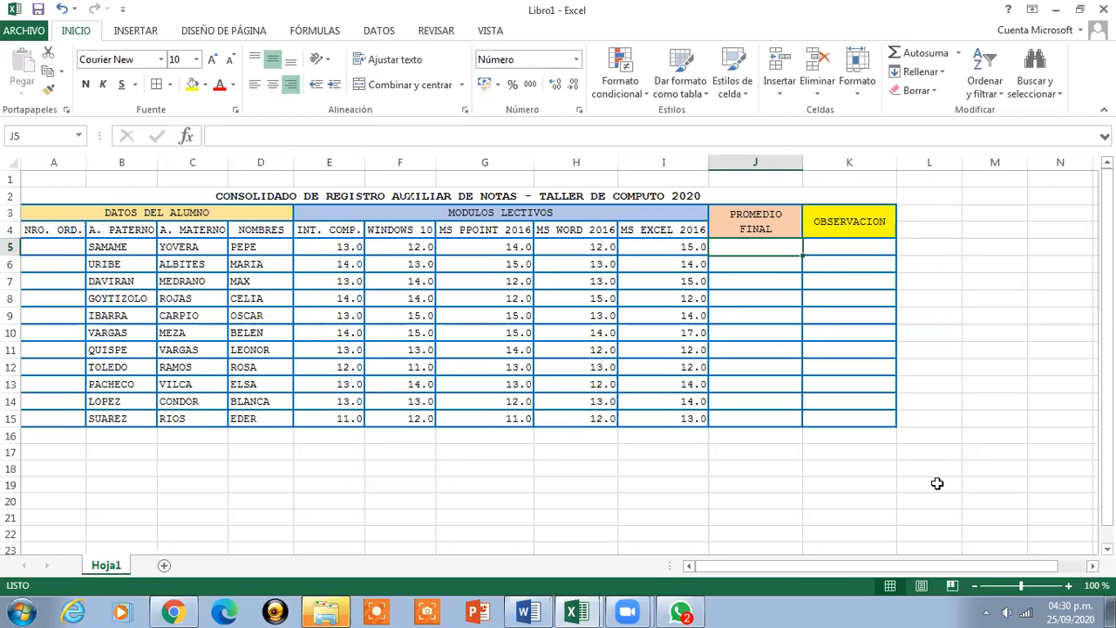
{"action": "type", "text": "="}
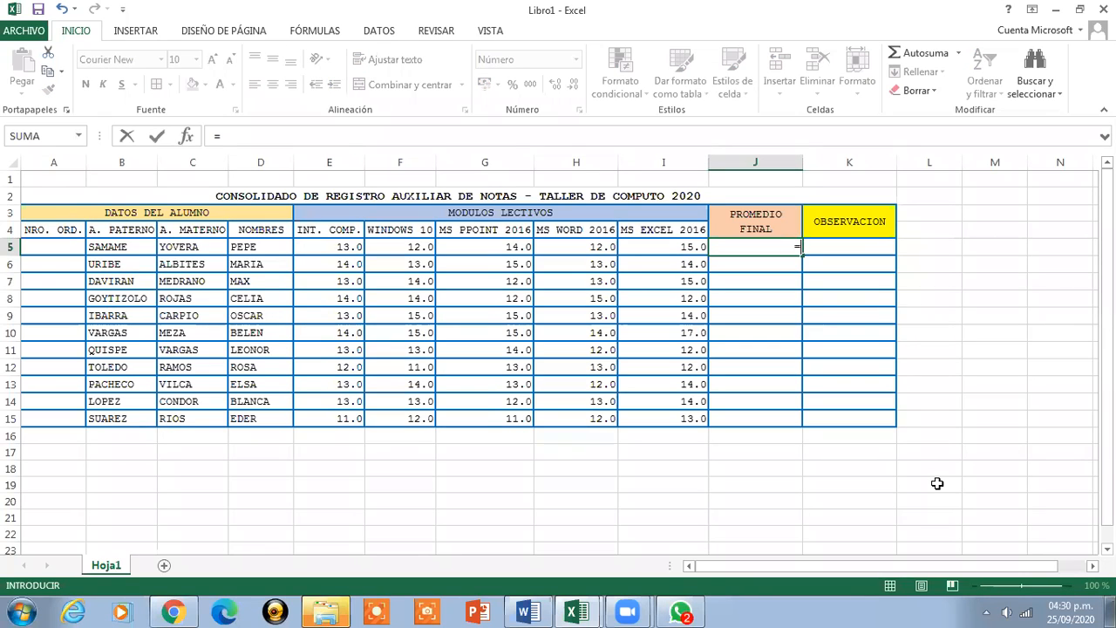
{"action": "type", "text": "REDONDEAR"}
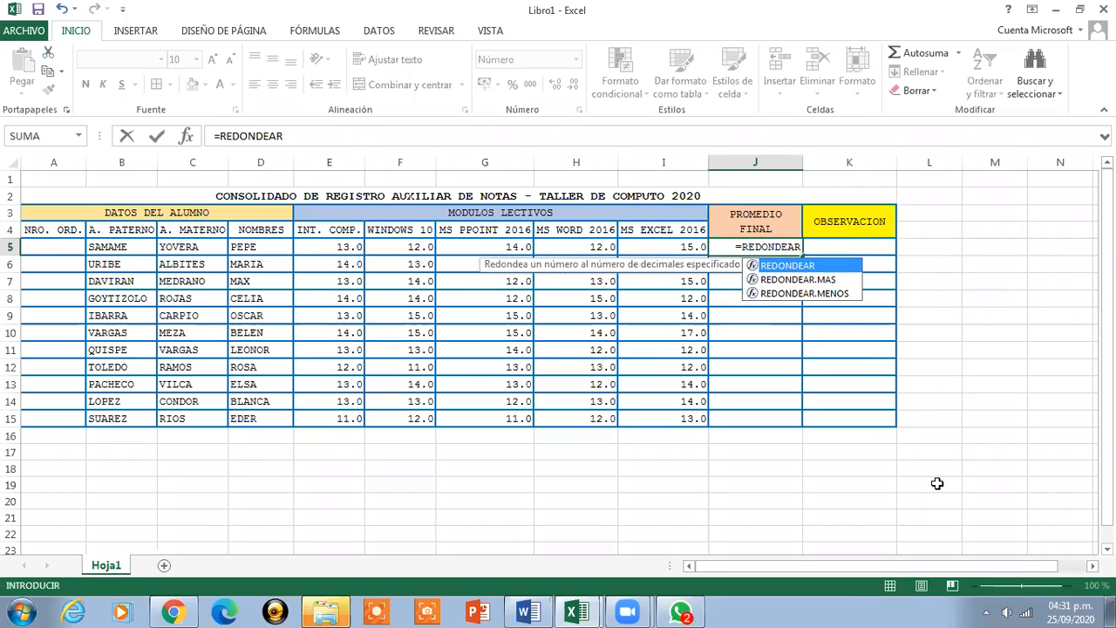
{"action": "type", "text": "("}
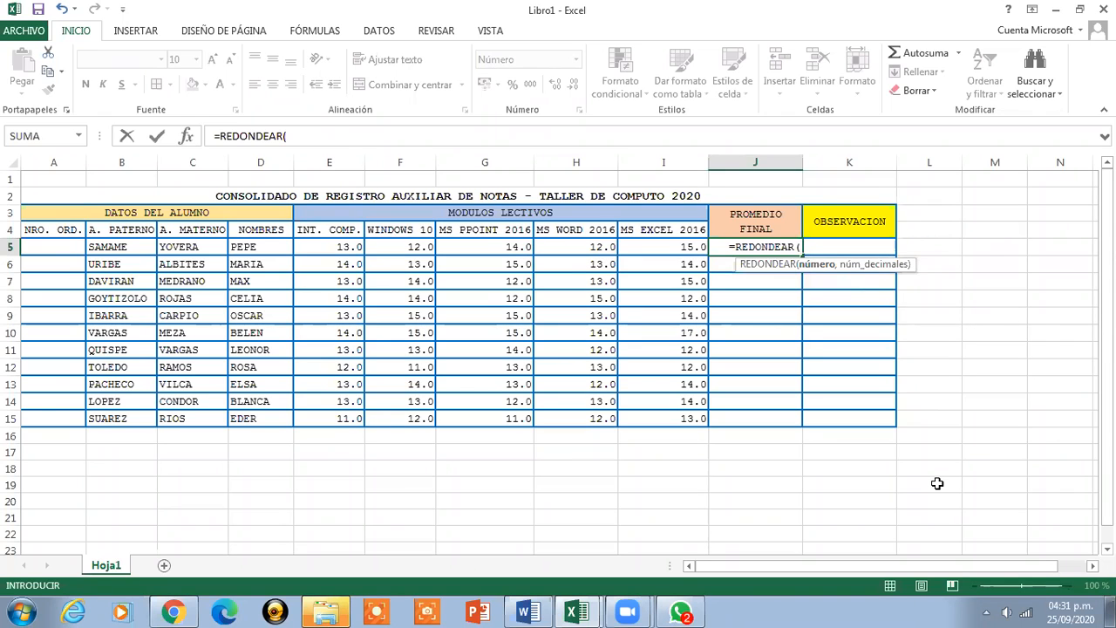
{"action": "type", "text": "PR"}
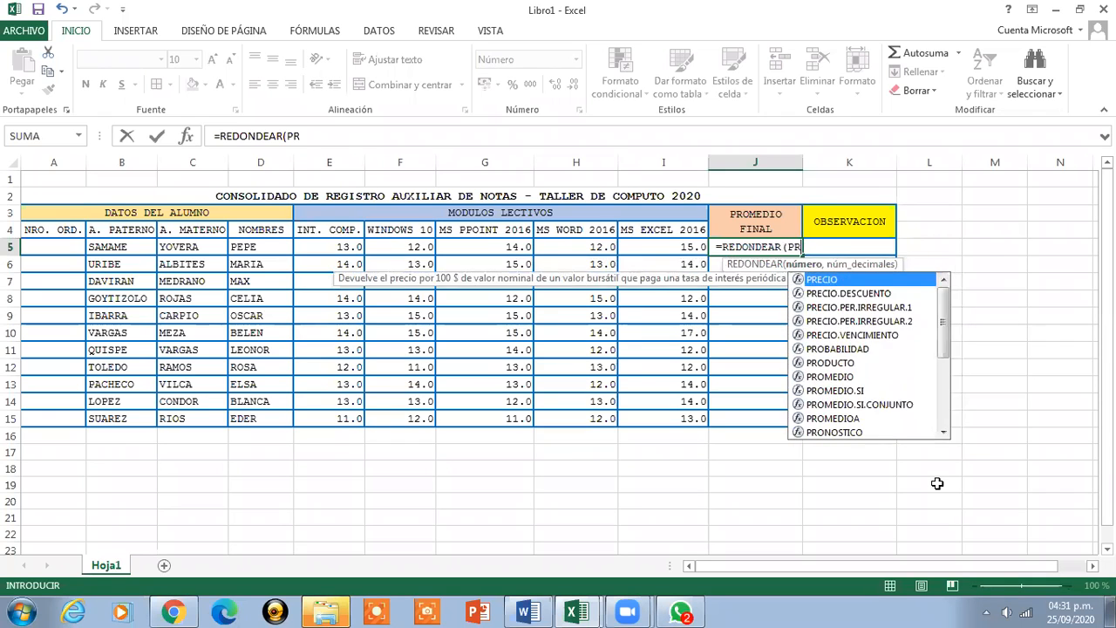
{"action": "type", "text": "OMEDIO"}
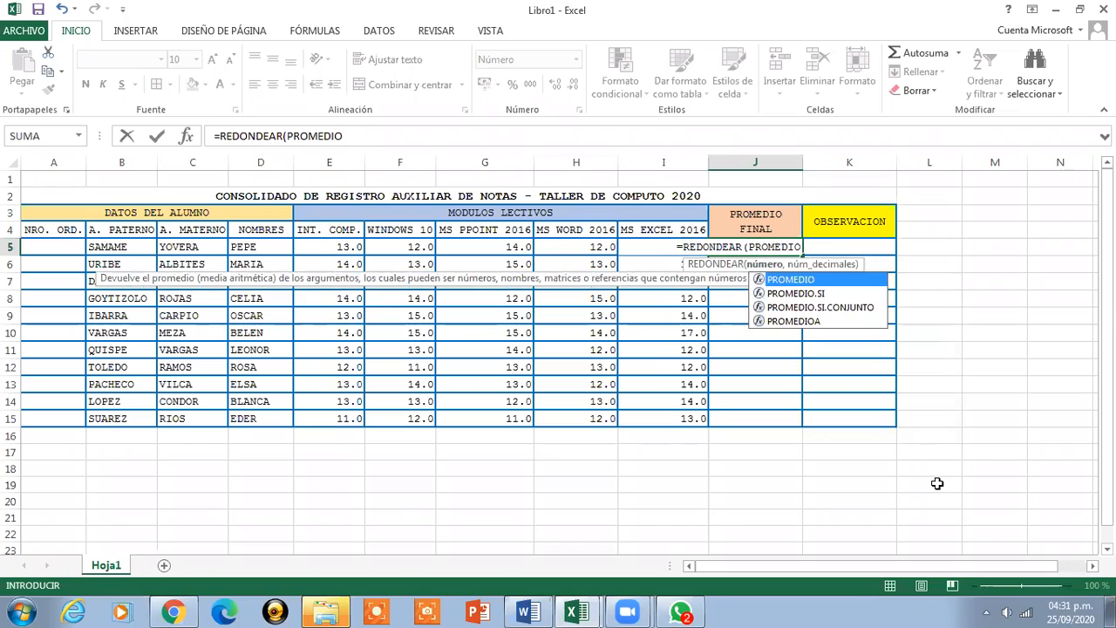
{"action": "type", "text": "("}
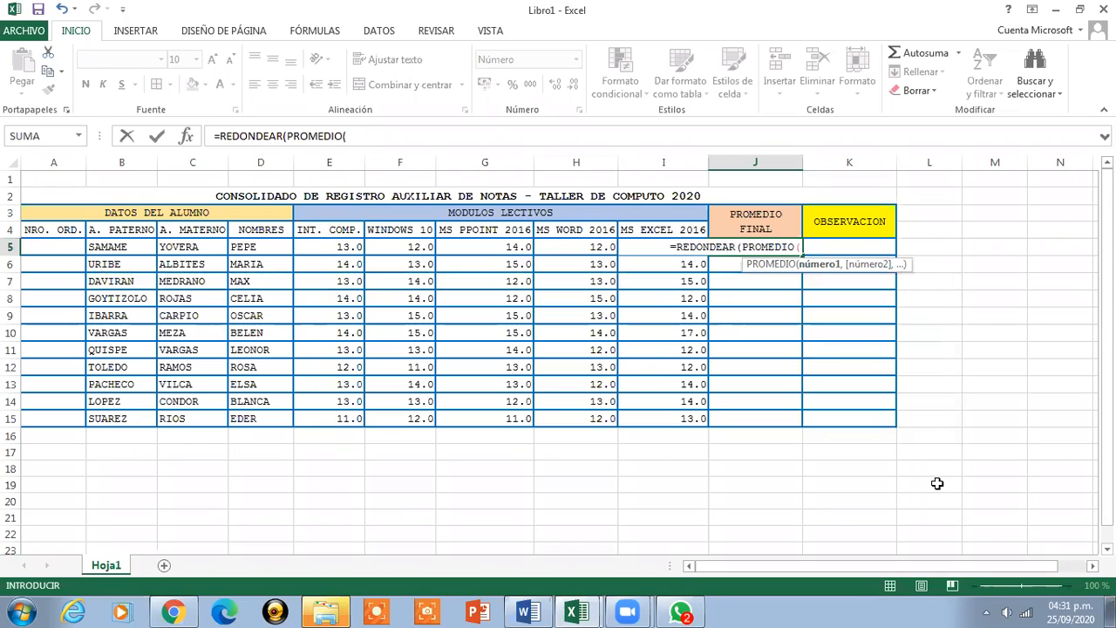
{"action": "left_click", "coordinate": [334, 248]}
{"action": "left_click_drag", "start_coordinate": [334, 248], "coordinate": [666, 249]}
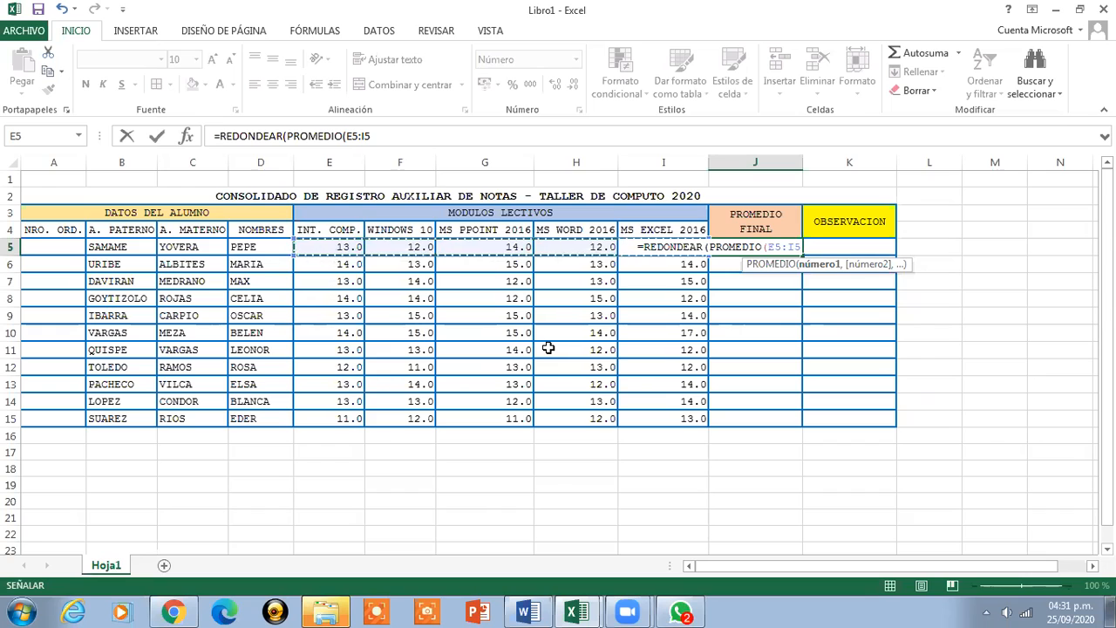
{"action": "type", "text": ")"}
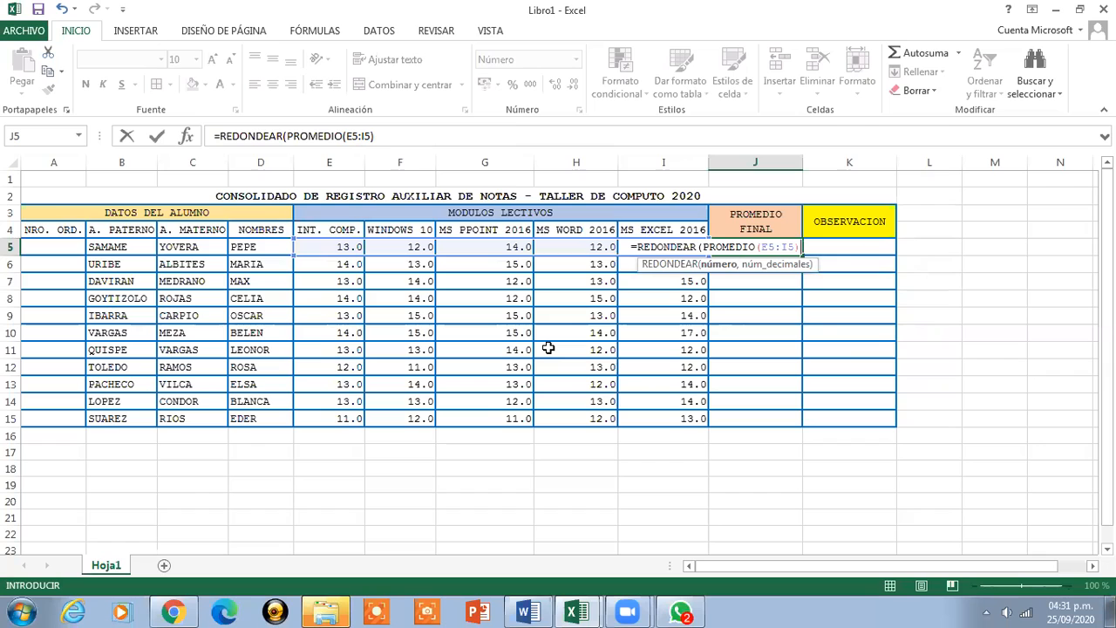
{"action": "type", "text": ",0"}
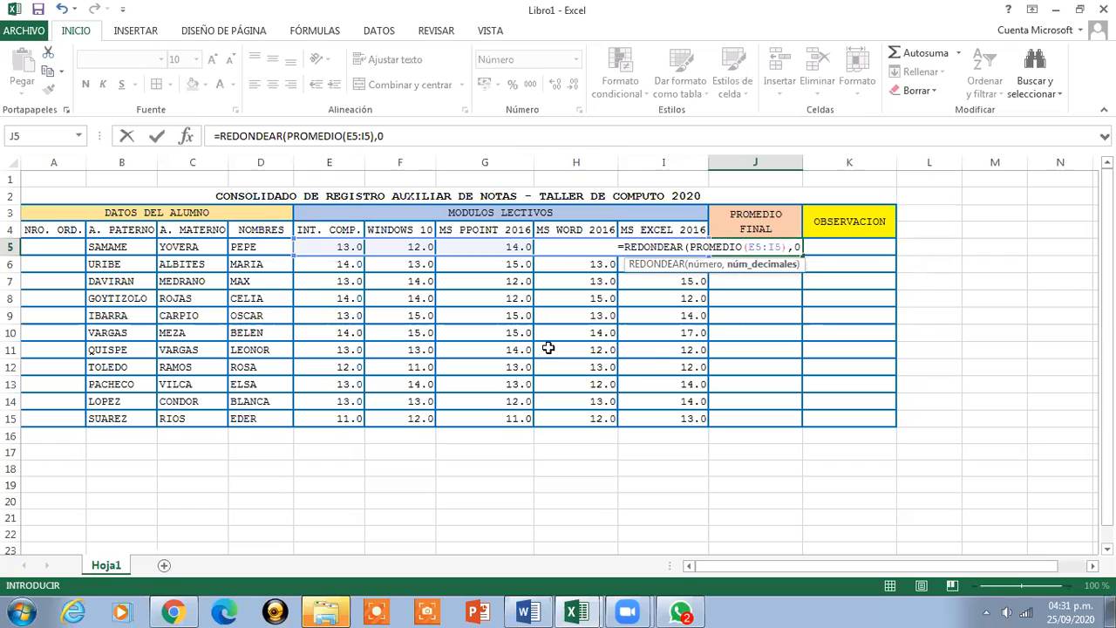
{"action": "type", "text": ")"}
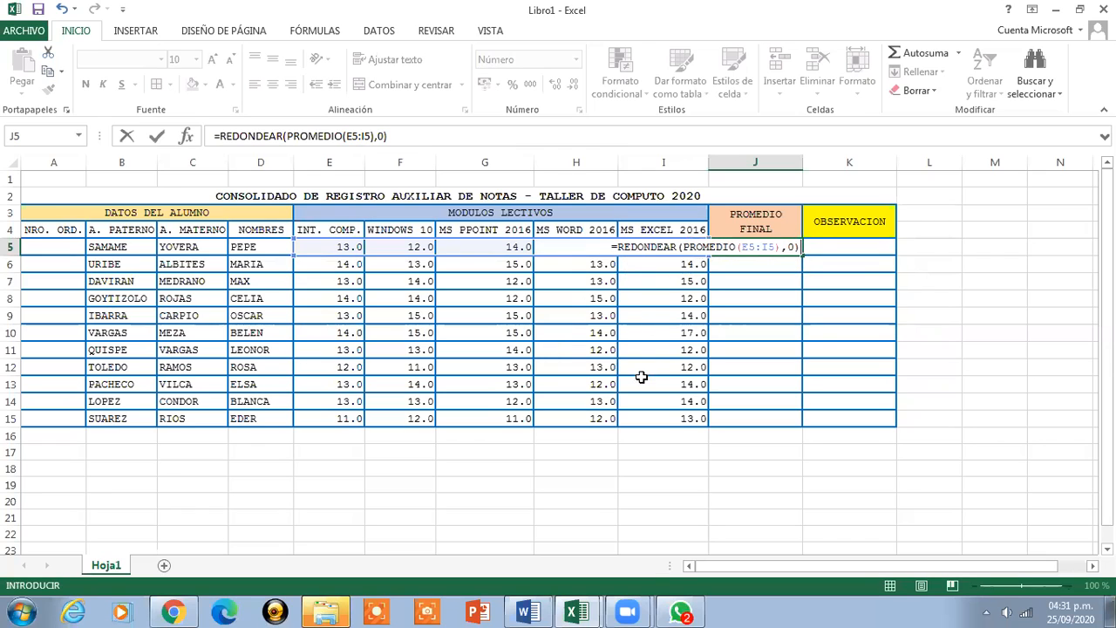
{"action": "key", "text": "Return"}
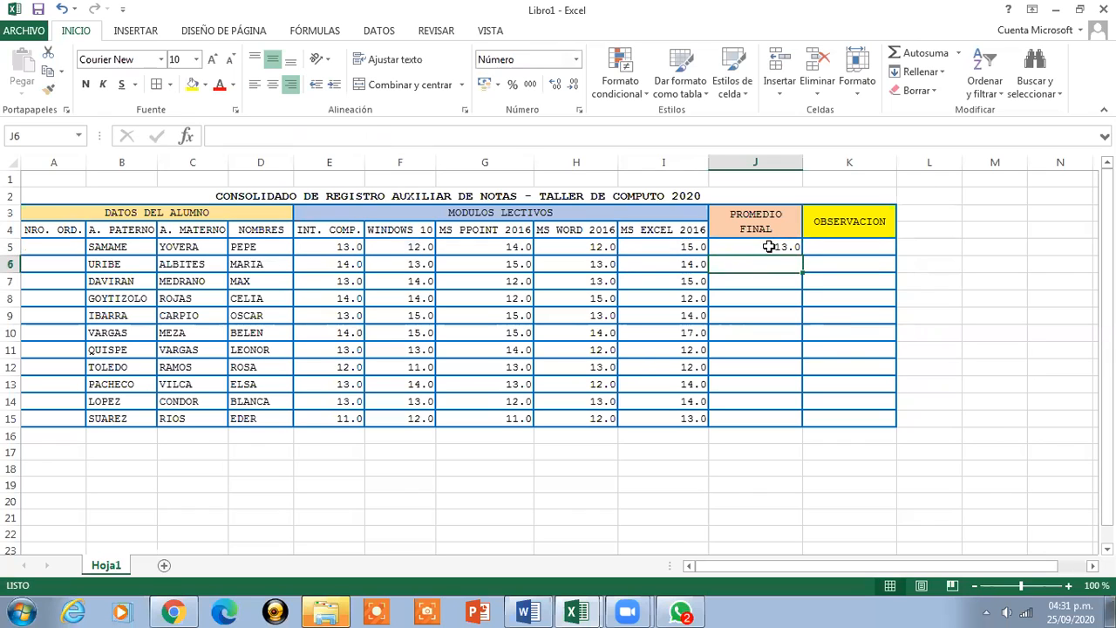
{"action": "left_click", "coordinate": [771, 247]}
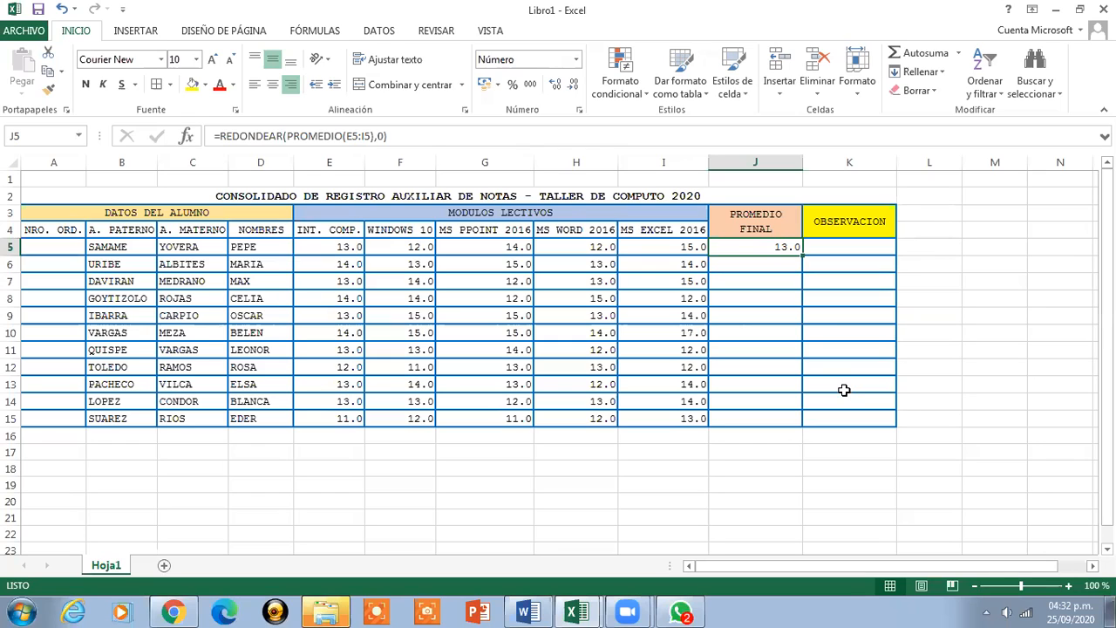
Format the final average cells J5:J15 as numbers with 0 decimal places
{"action": "left_click_drag", "start_coordinate": [745, 248], "coordinate": [742, 417]}
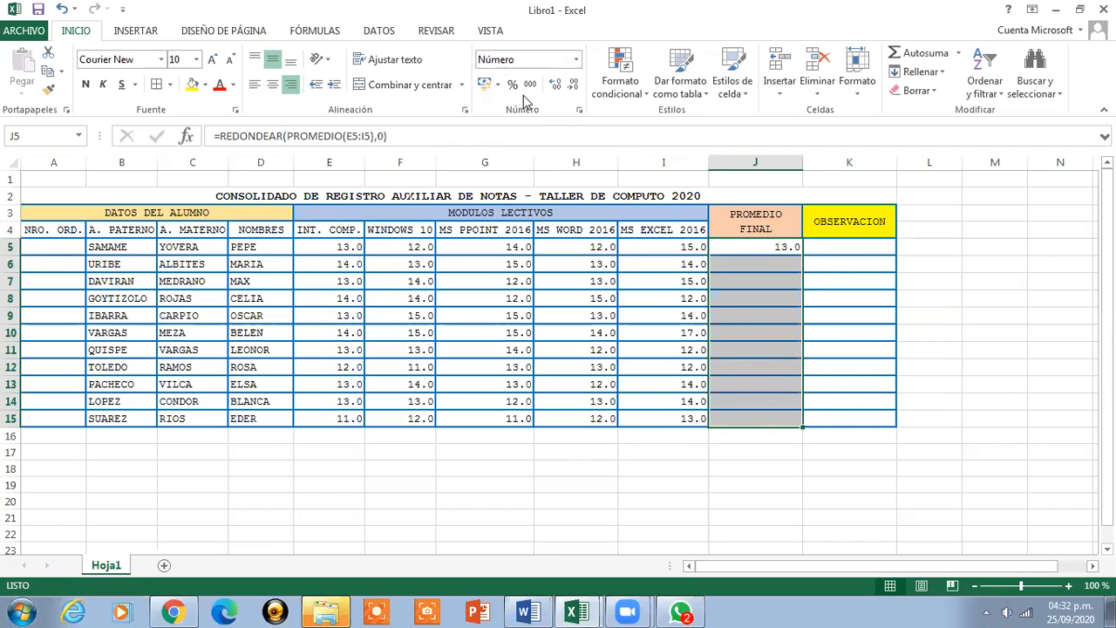
{"action": "left_click", "coordinate": [580, 113]}
{"action": "double_click", "coordinate": [584, 239]}
{"action": "type", "text": "0"}
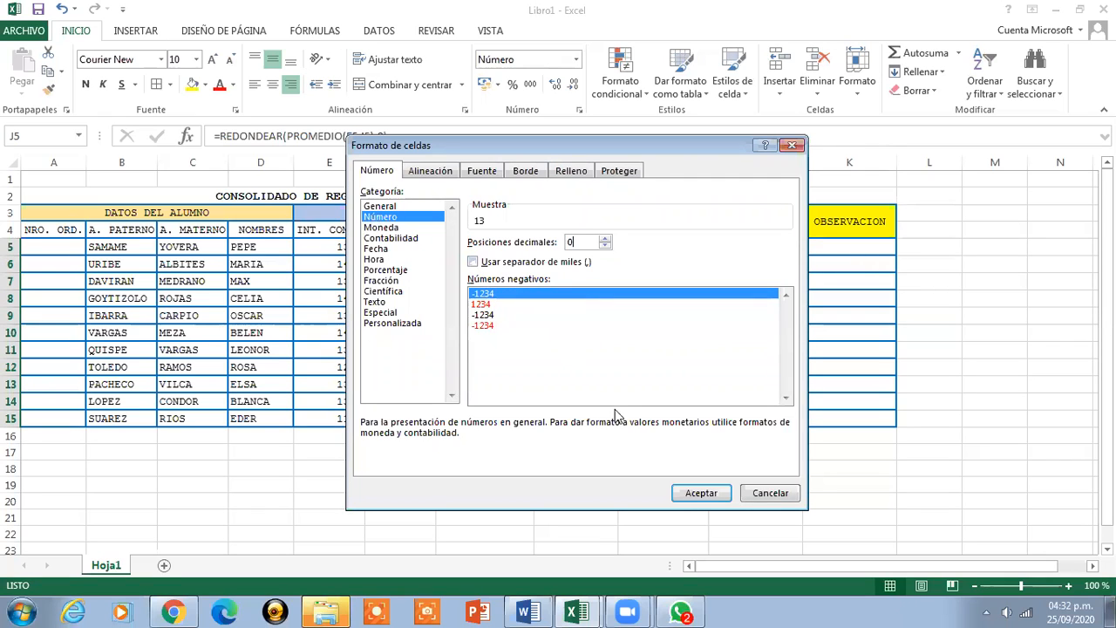
{"action": "left_click", "coordinate": [702, 492]}
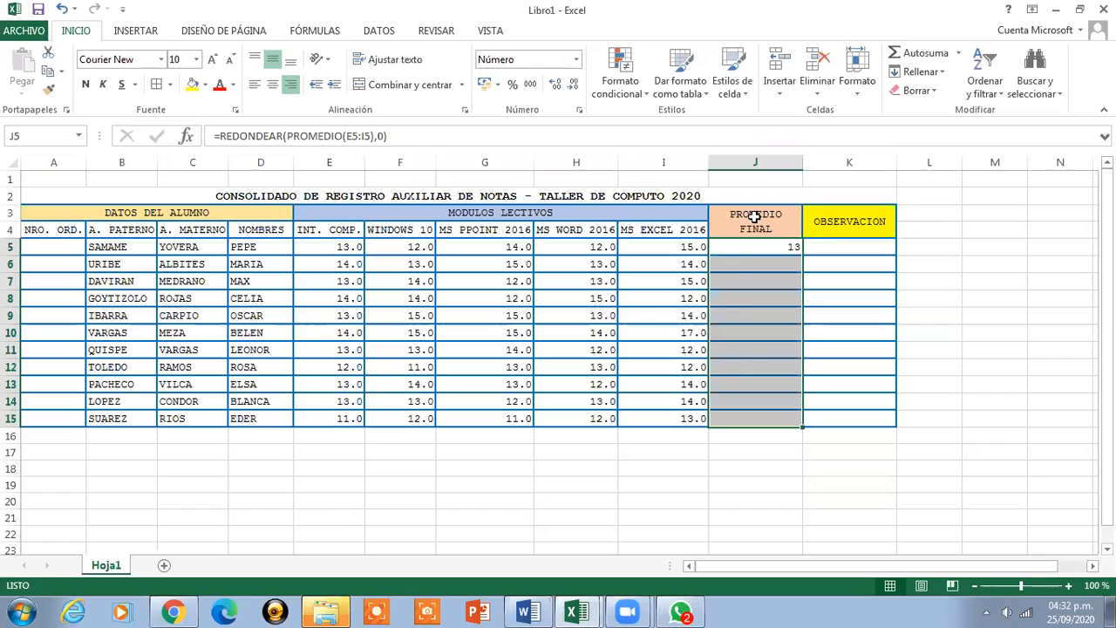
Fill the final average formula from J5 down through J15 for all students
{"action": "left_click", "coordinate": [738, 266]}
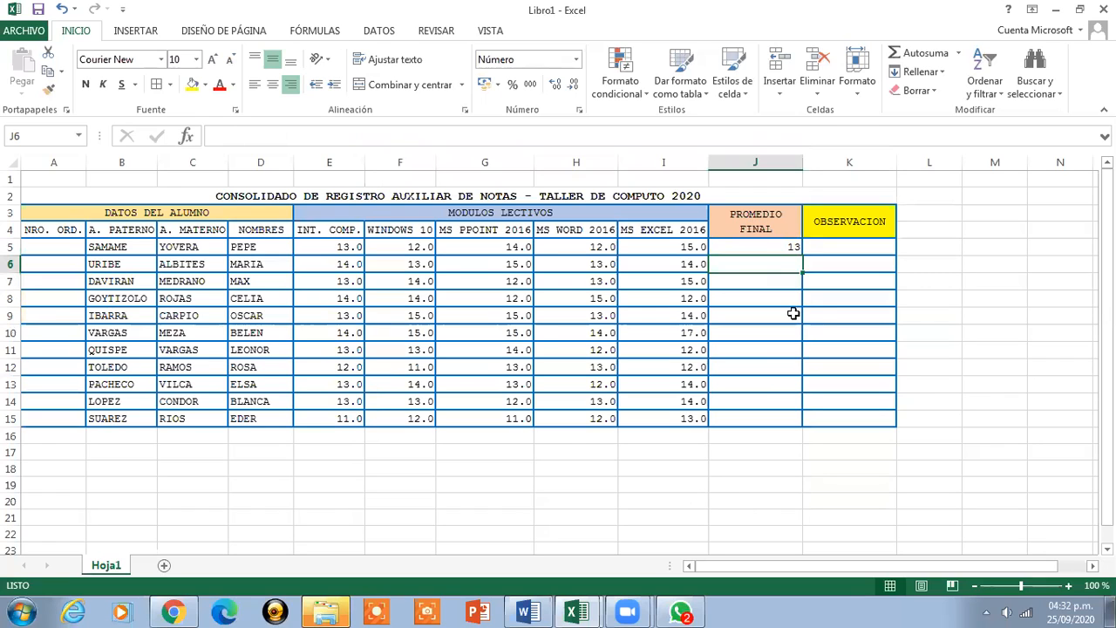
{"action": "left_click", "coordinate": [772, 250]}
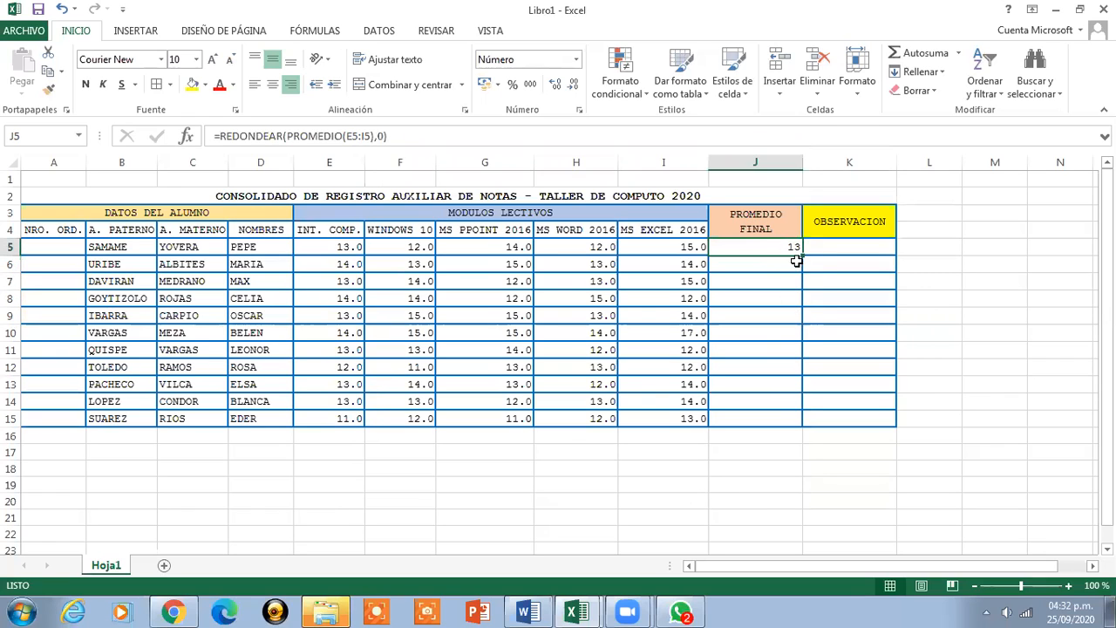
{"action": "left_click_drag", "start_coordinate": [803, 257], "coordinate": [800, 421]}
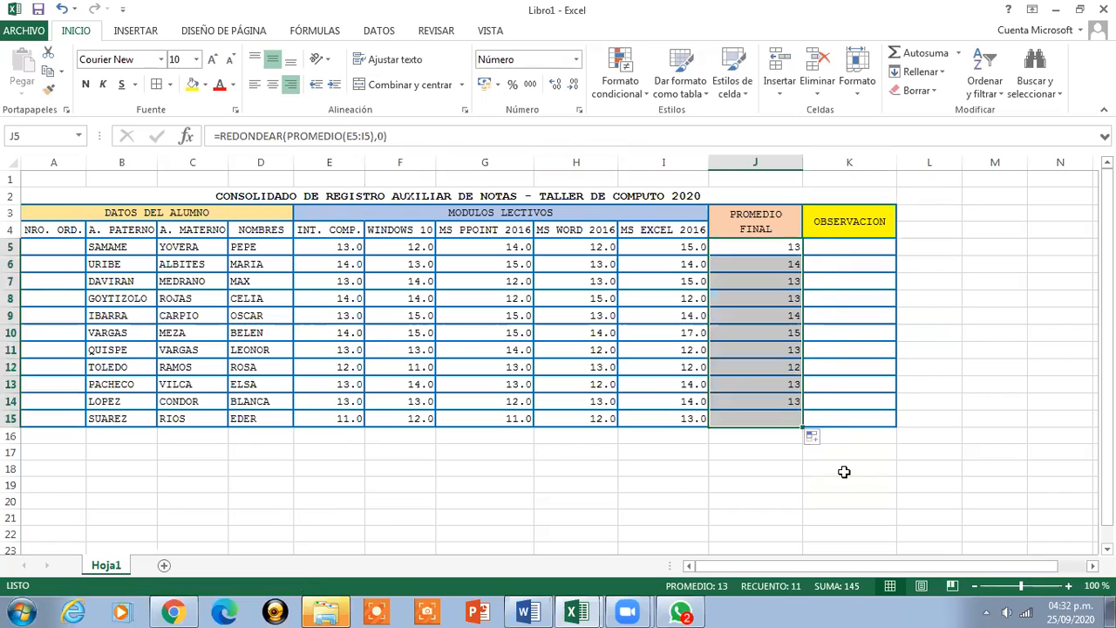
{"action": "left_click", "coordinate": [755, 249]}
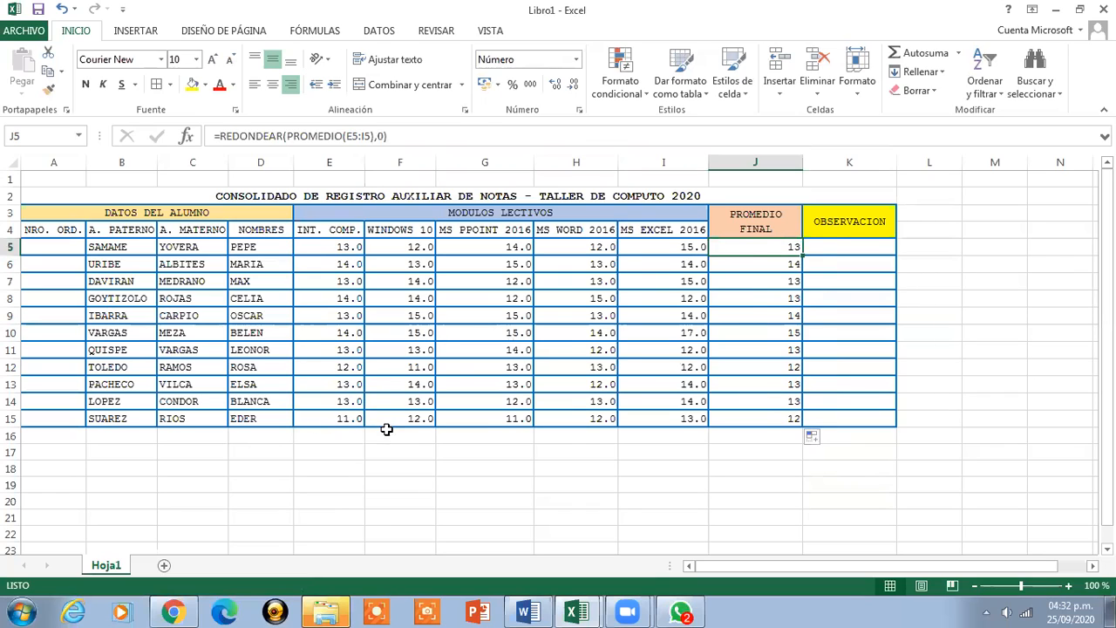
Change the eleventh student's INT. COMP. and WINDOWS 10 grades in E15 and F15 to 10 each
{"action": "left_click", "coordinate": [342, 419]}
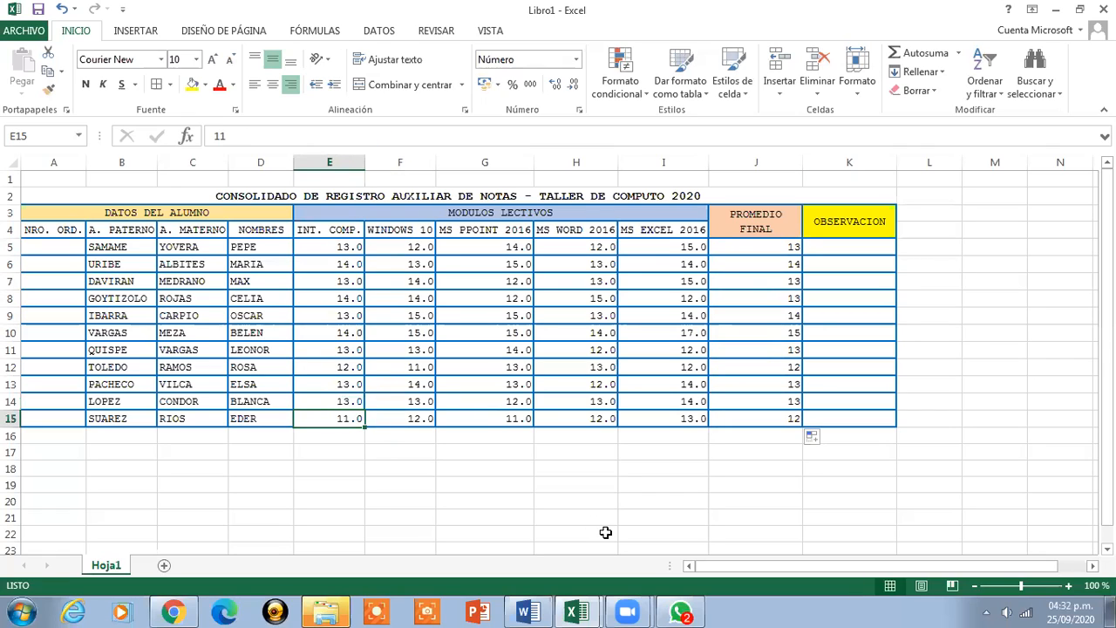
{"action": "type", "text": "10"}
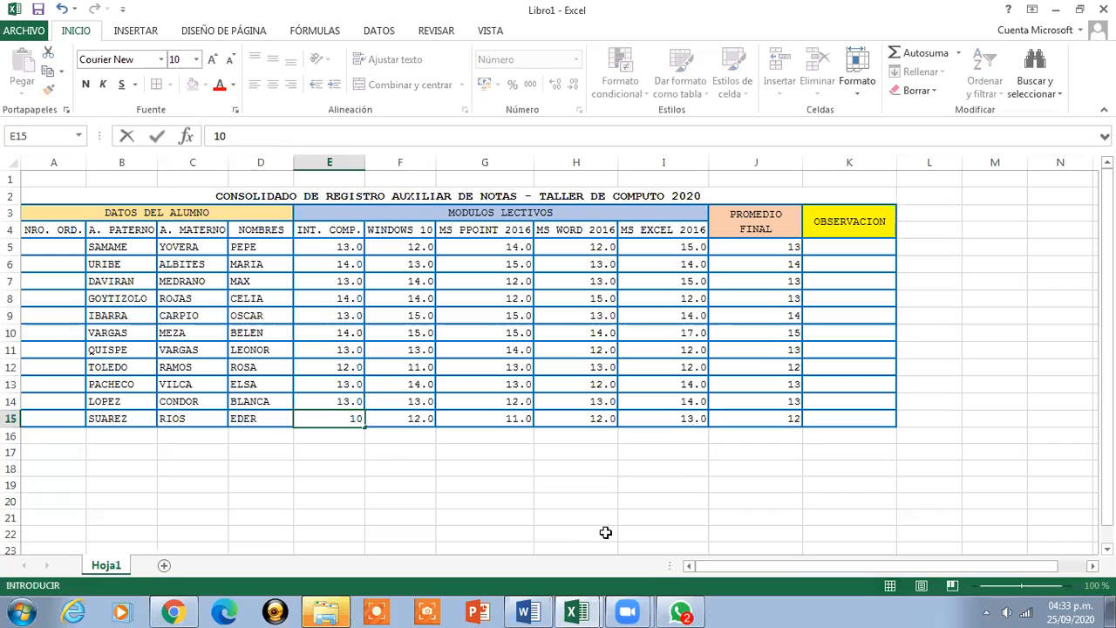
{"action": "key", "text": "Tab"}
{"action": "type", "text": "10"}
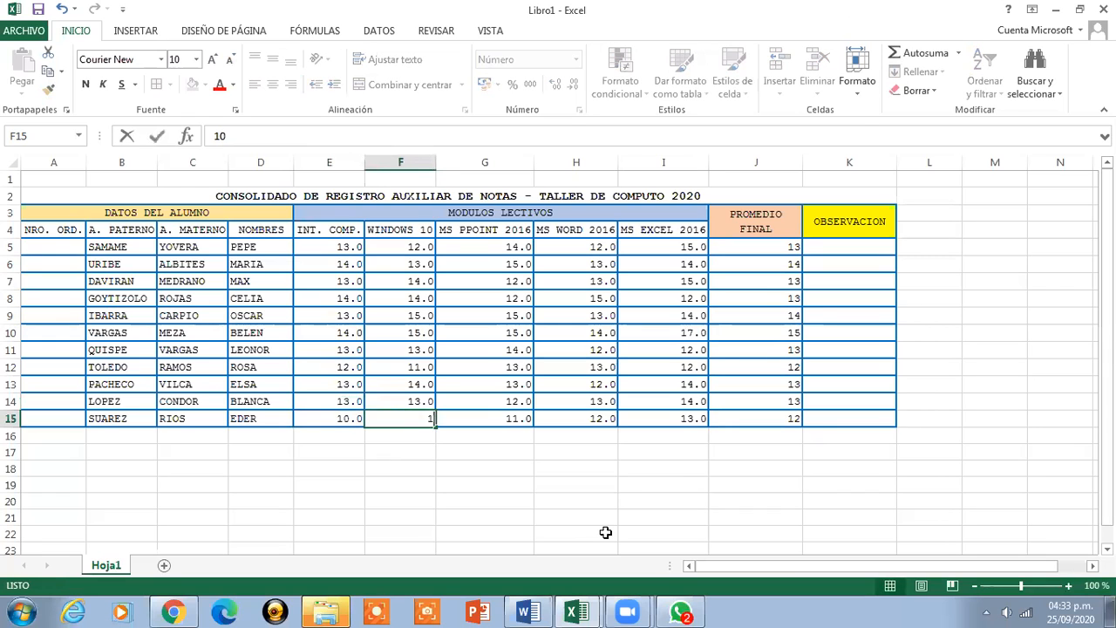
{"action": "key", "text": "Tab"}
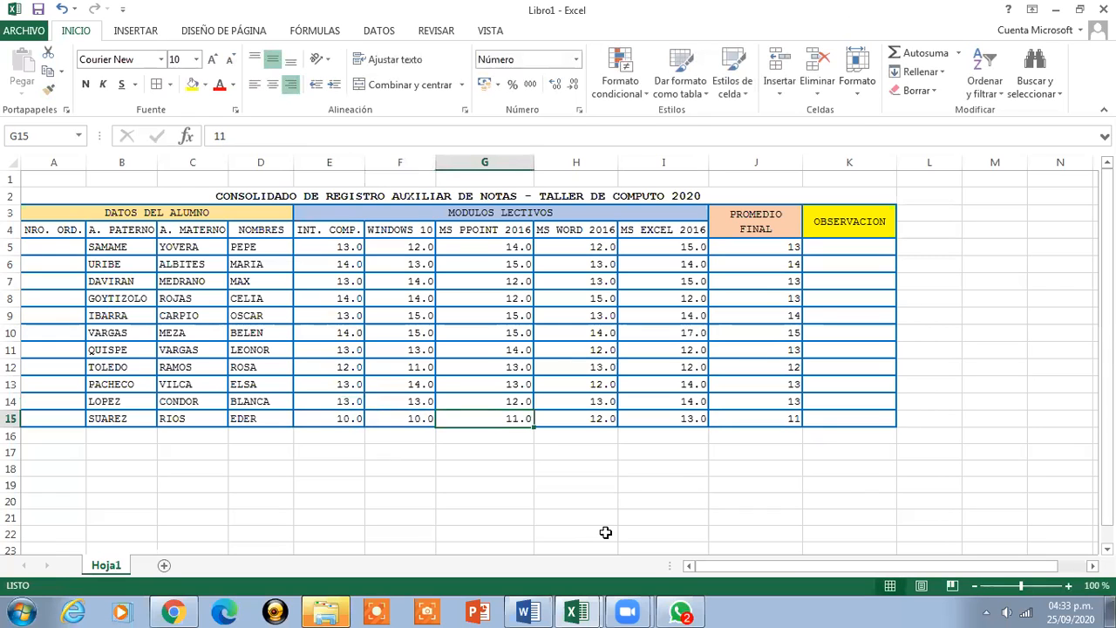
Change the eleventh student's MS PPOINT 2016, MS WORD 2016 and MS EXCEL 2016 grades in G15:I15 to 10 each
{"action": "type", "text": "10"}
{"action": "key", "text": "Tab"}
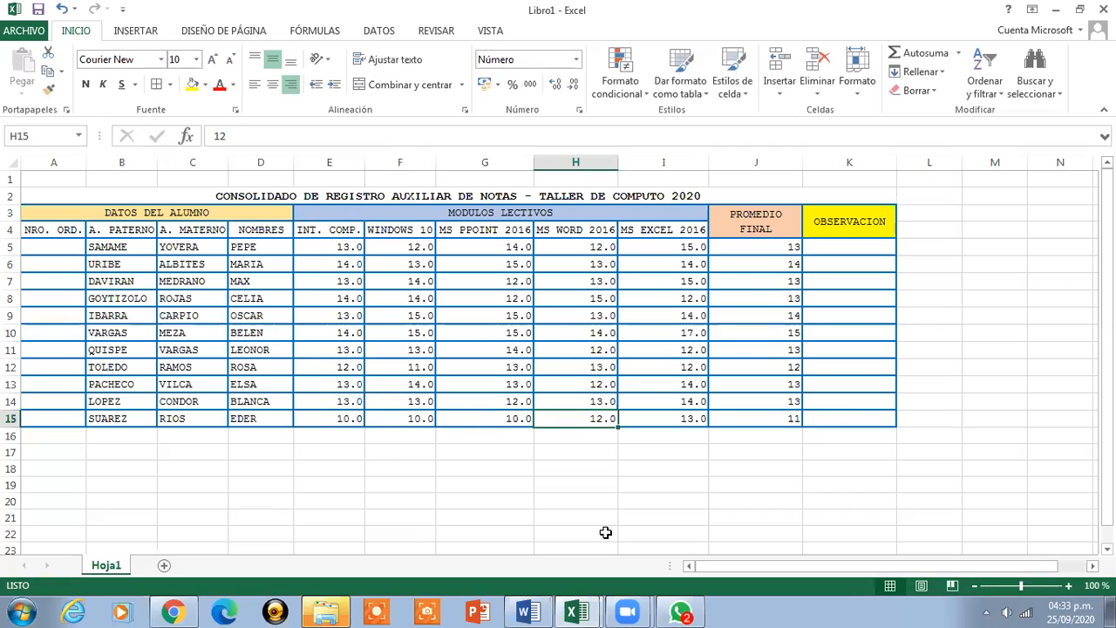
{"action": "type", "text": "10"}
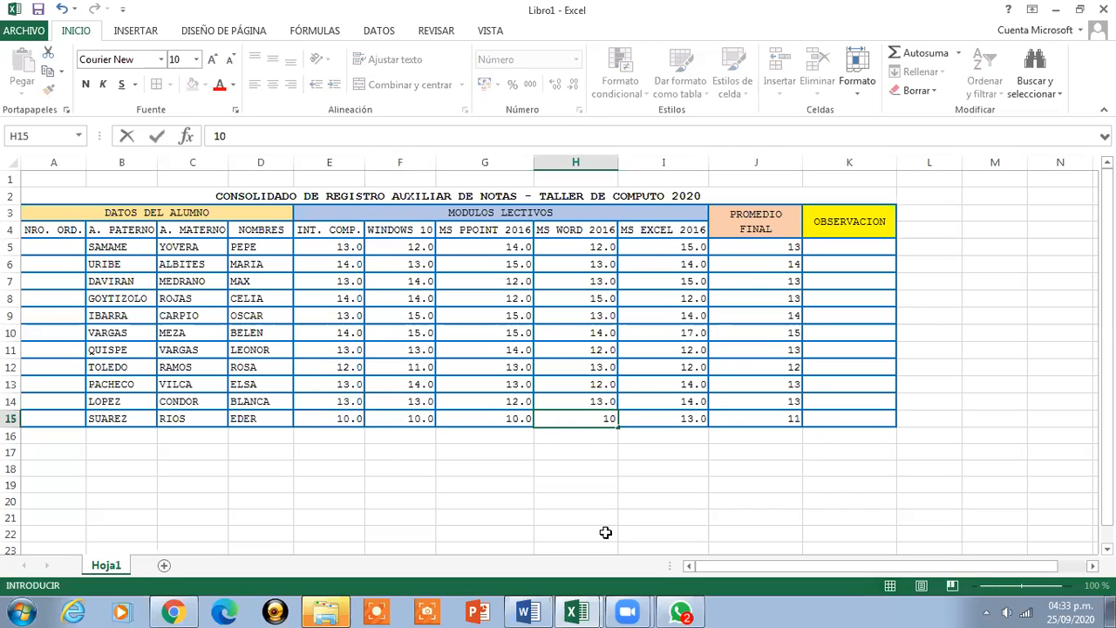
{"action": "key", "text": "Tab"}
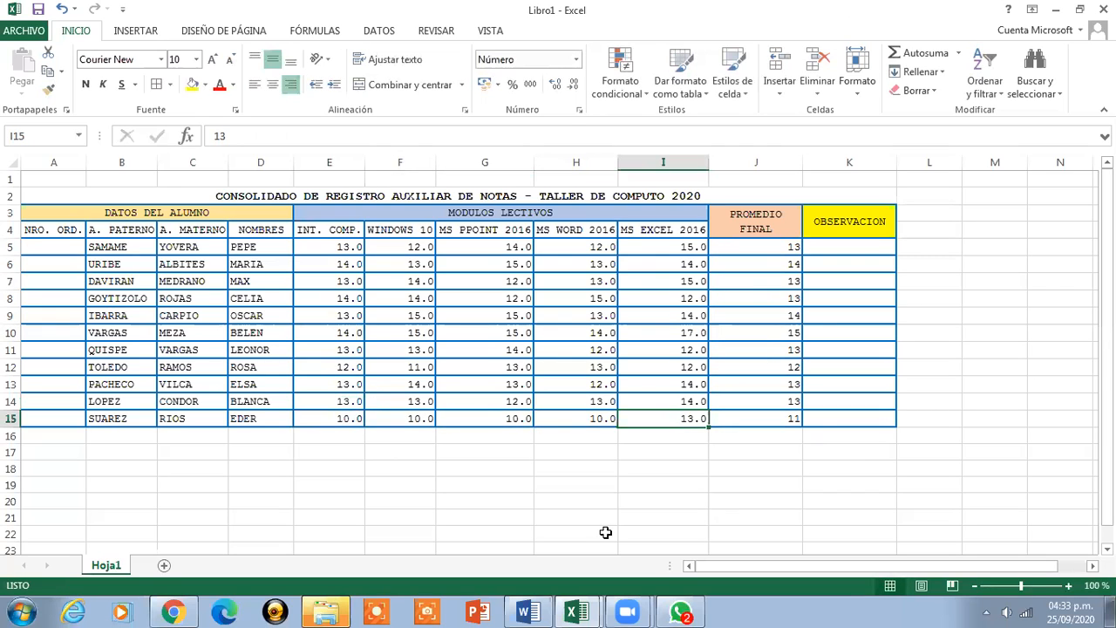
{"action": "type", "text": "10"}
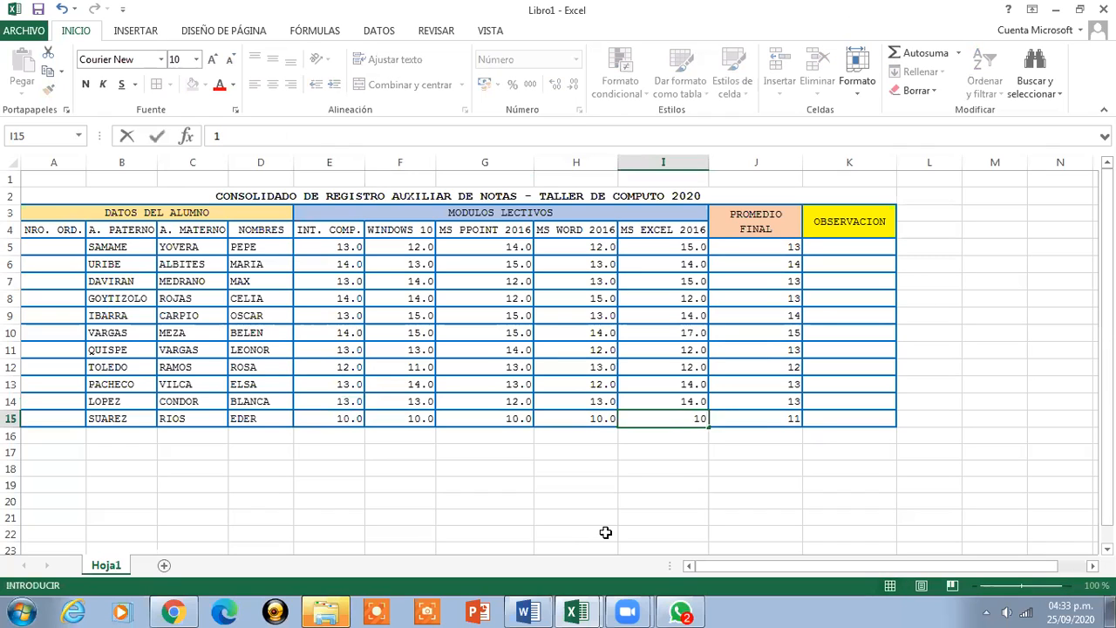
{"action": "key", "text": "Tab"}
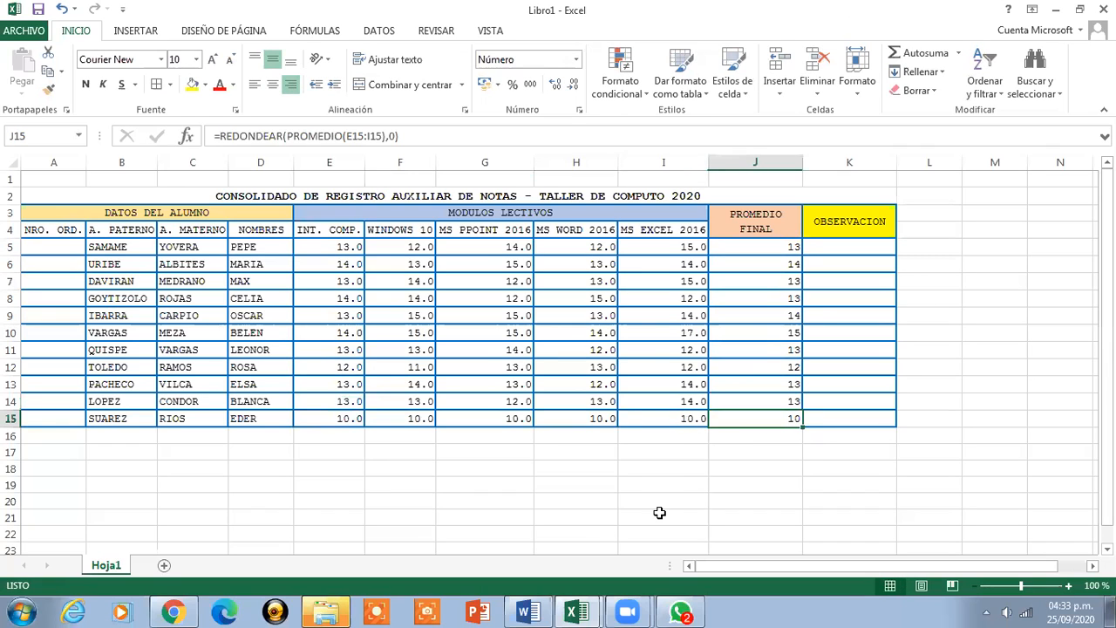
Set the eleventh student's INT. COMP. grade in E15 to 8.4 and check the final average formula in J15
{"action": "left_click", "coordinate": [349, 419]}
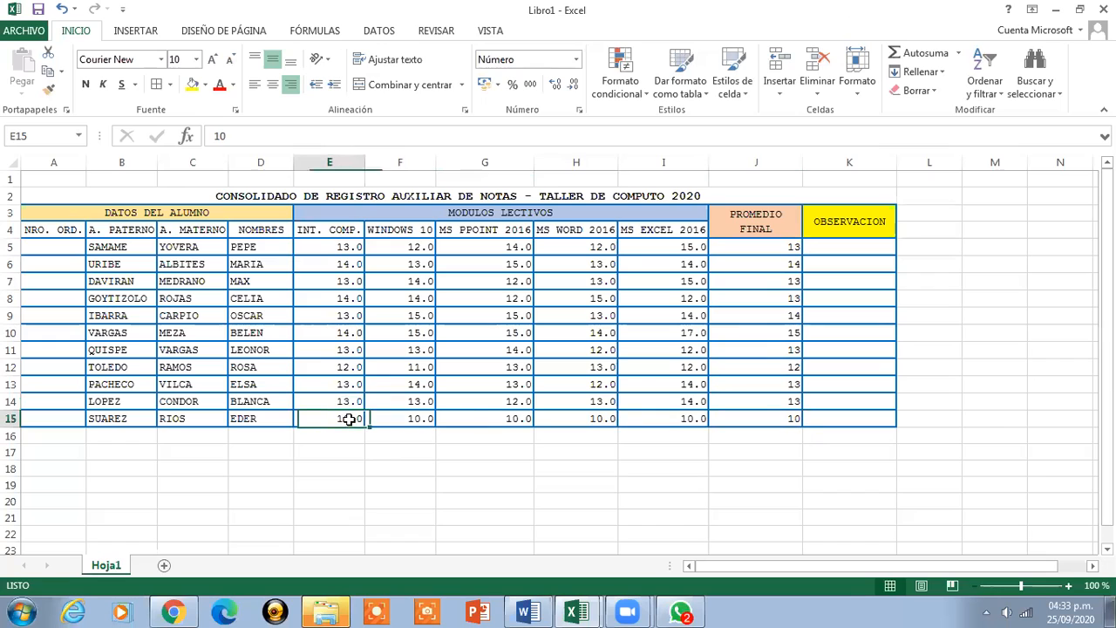
{"action": "type", "text": "8"}
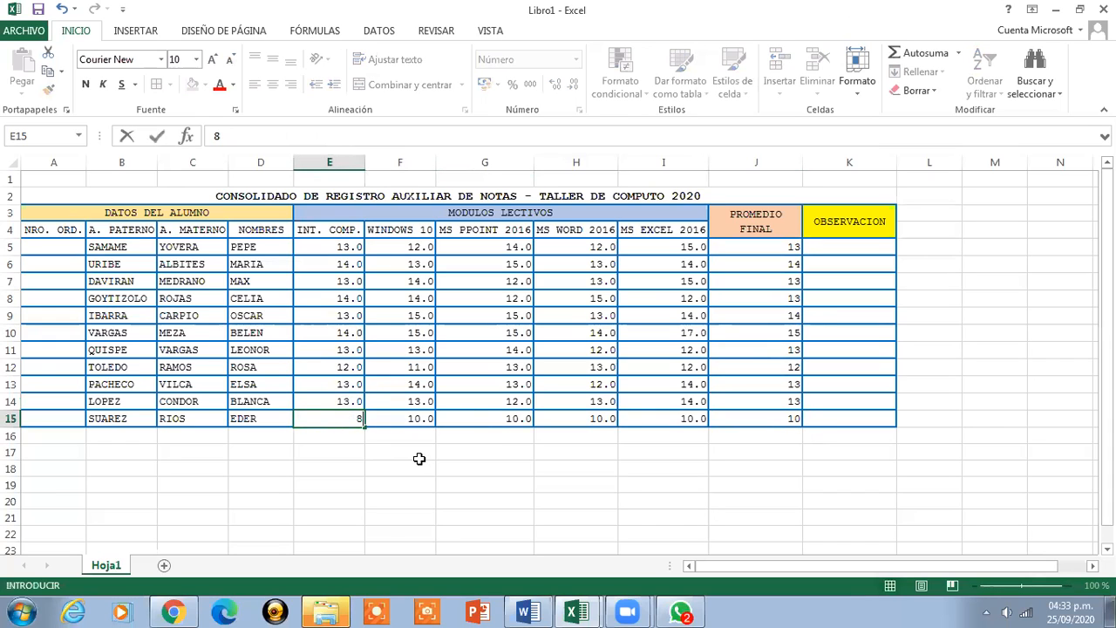
{"action": "type", "text": ".4"}
{"action": "key", "text": "Tab"}
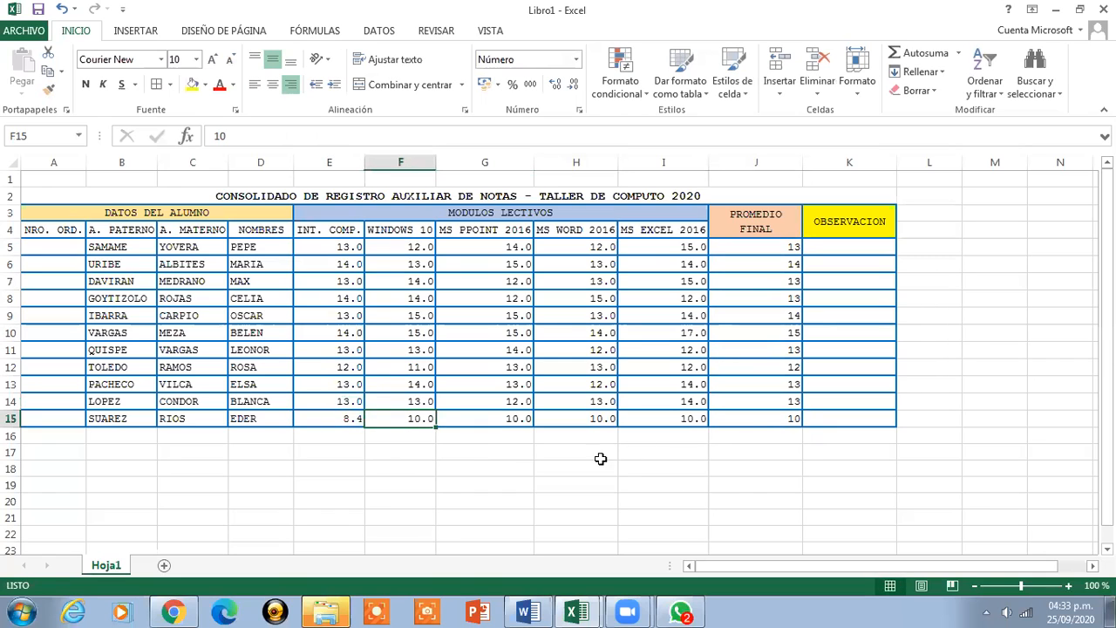
{"action": "left_click", "coordinate": [755, 419]}
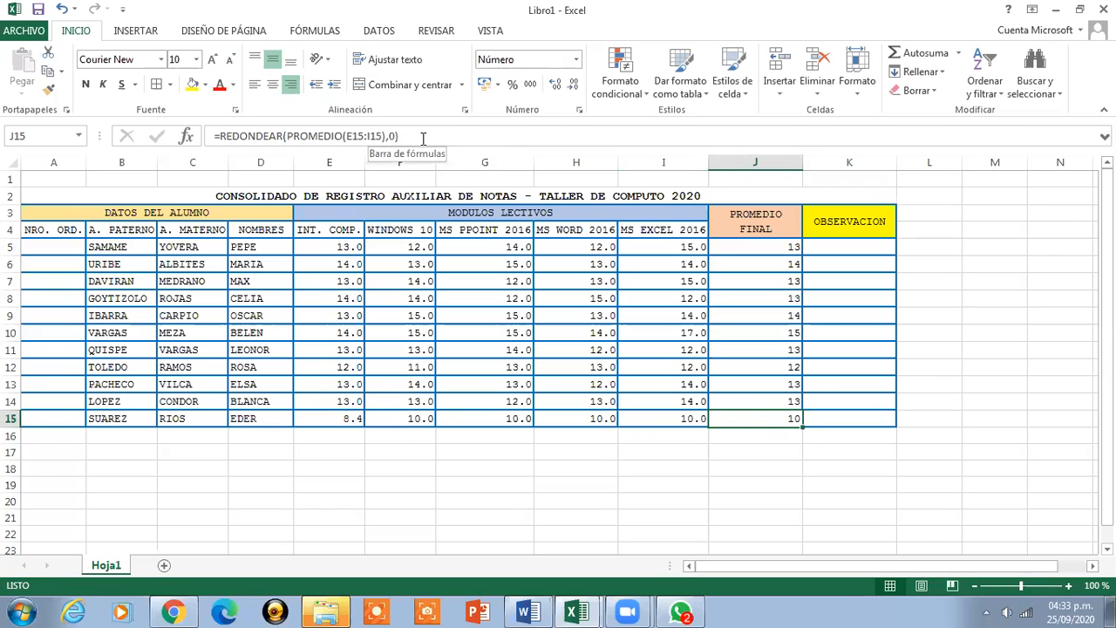
Set the INT. COMP. grade in E15 back to 10
{"action": "left_click", "coordinate": [306, 420]}
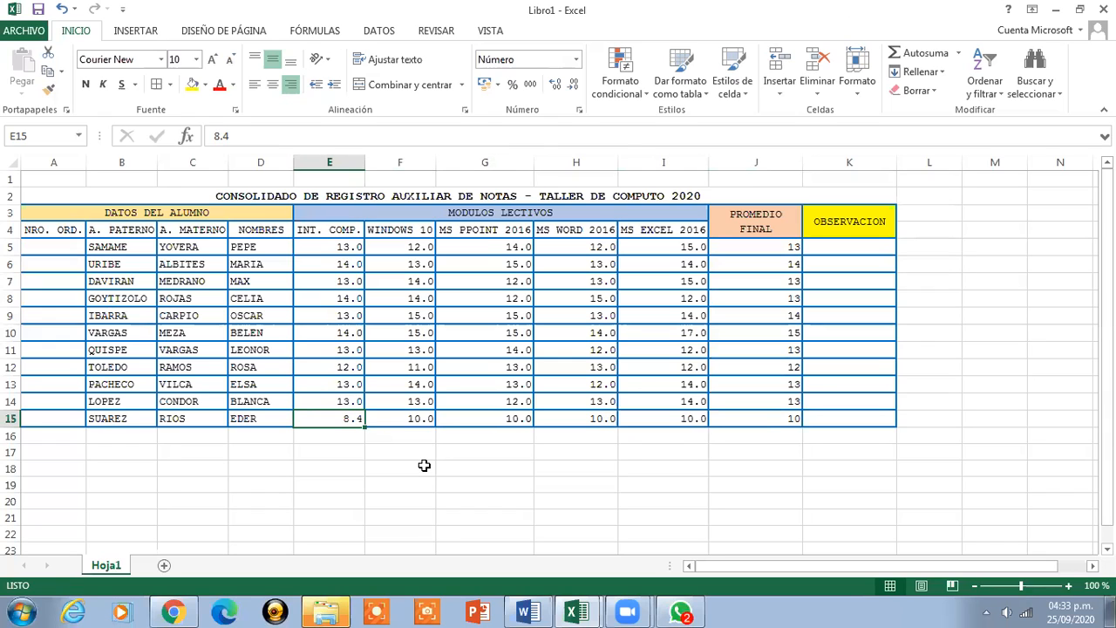
{"action": "type", "text": "10"}
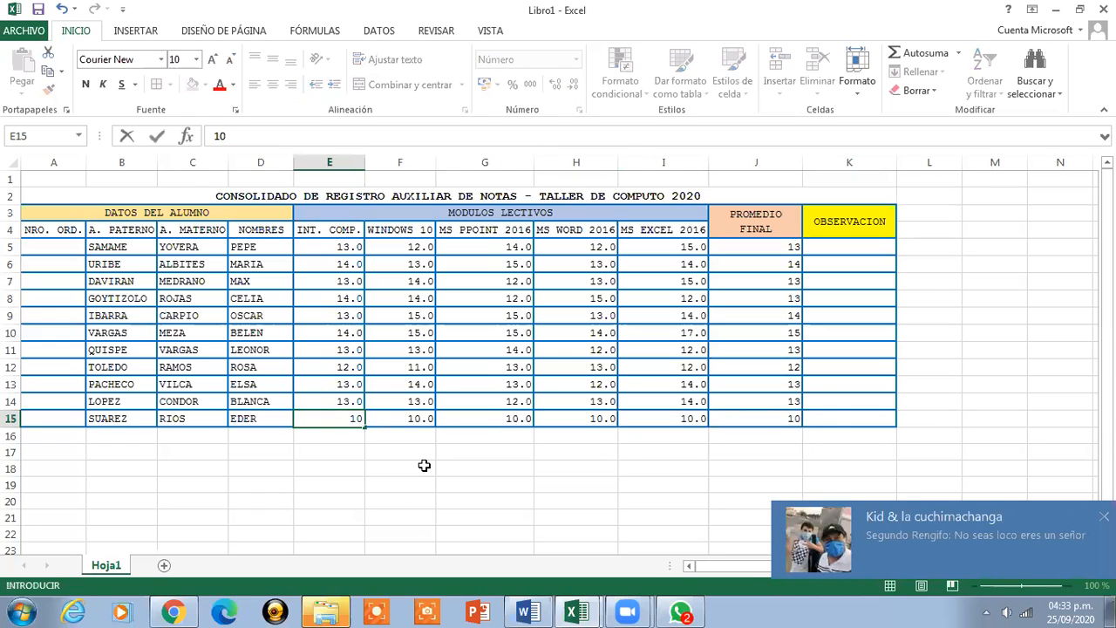
{"action": "left_click", "coordinate": [424, 466]}
Make the final averages in J5:J15 bold
{"action": "left_click", "coordinate": [771, 258]}
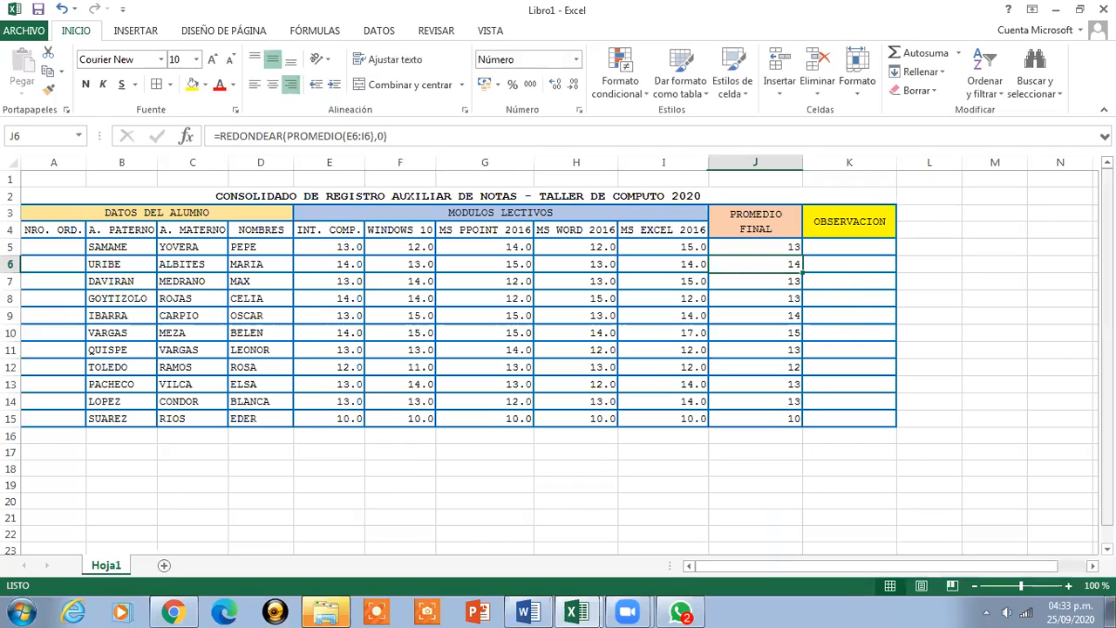
{"action": "left_click", "coordinate": [777, 249]}
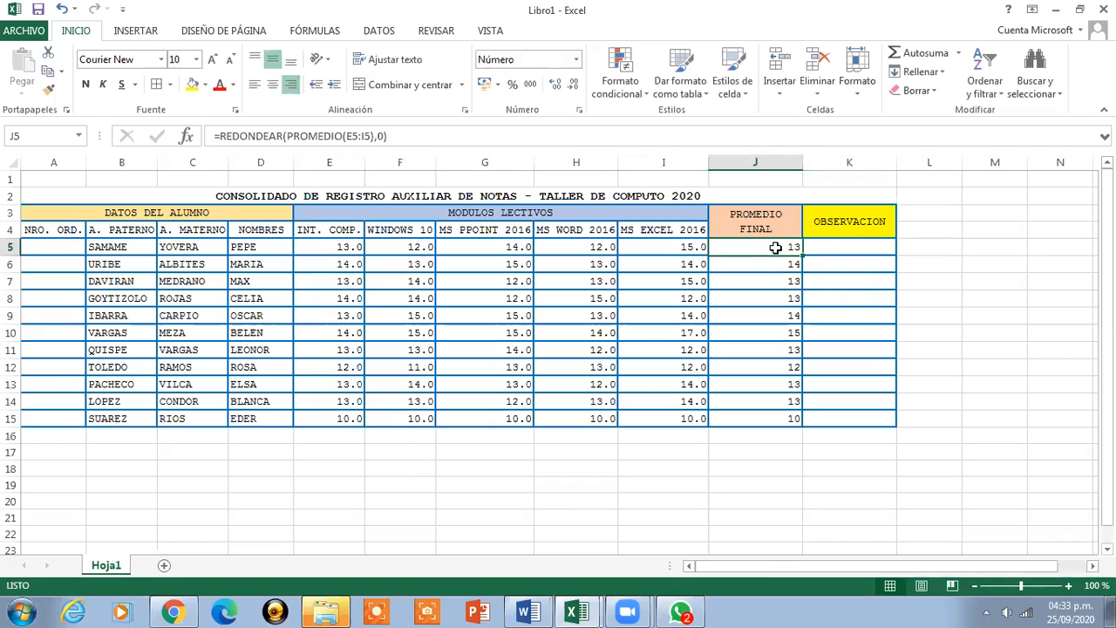
{"action": "left_click_drag", "start_coordinate": [778, 253], "coordinate": [756, 417]}
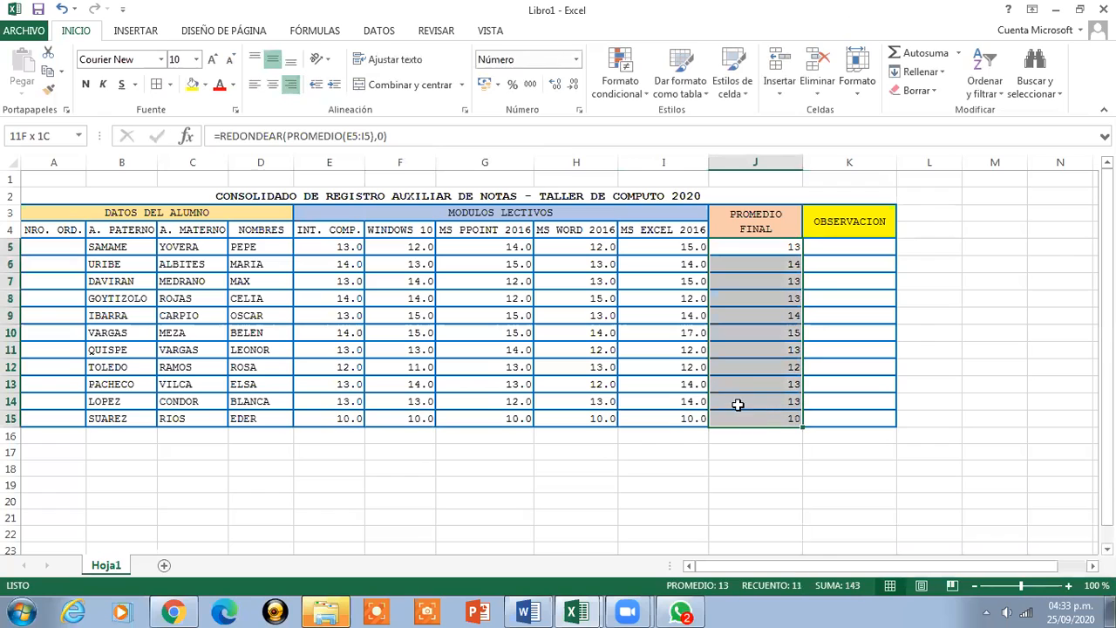
{"action": "left_click", "coordinate": [85, 83]}
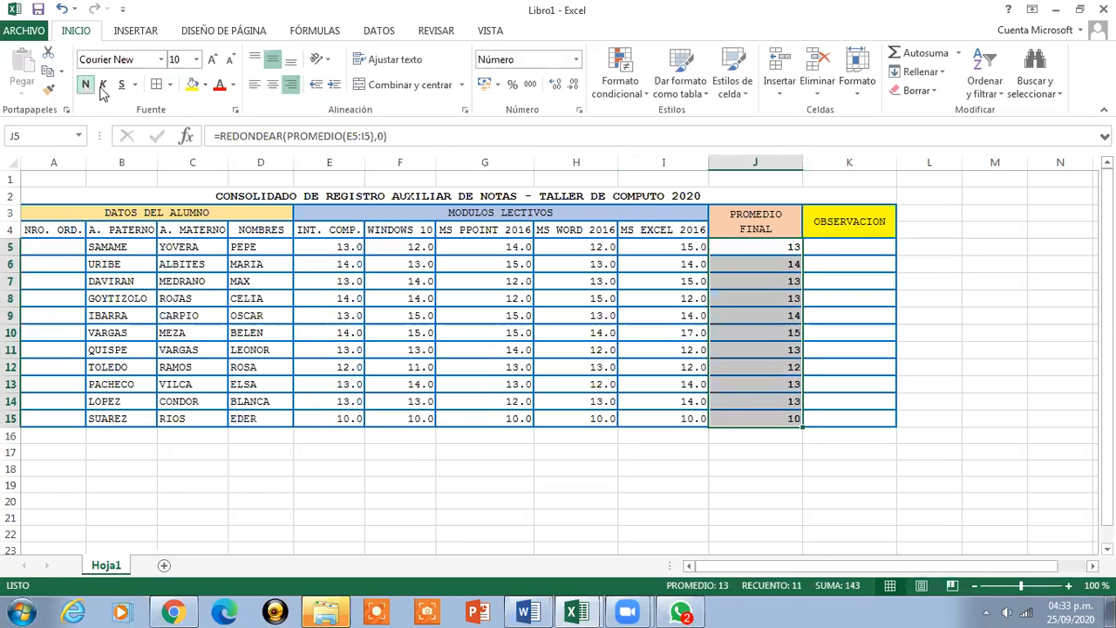
Enter the observation formula =SI(J5>=10.5,"APROBADO","DESAPROBADO") for the first student in K5
{"action": "left_click", "coordinate": [823, 247]}
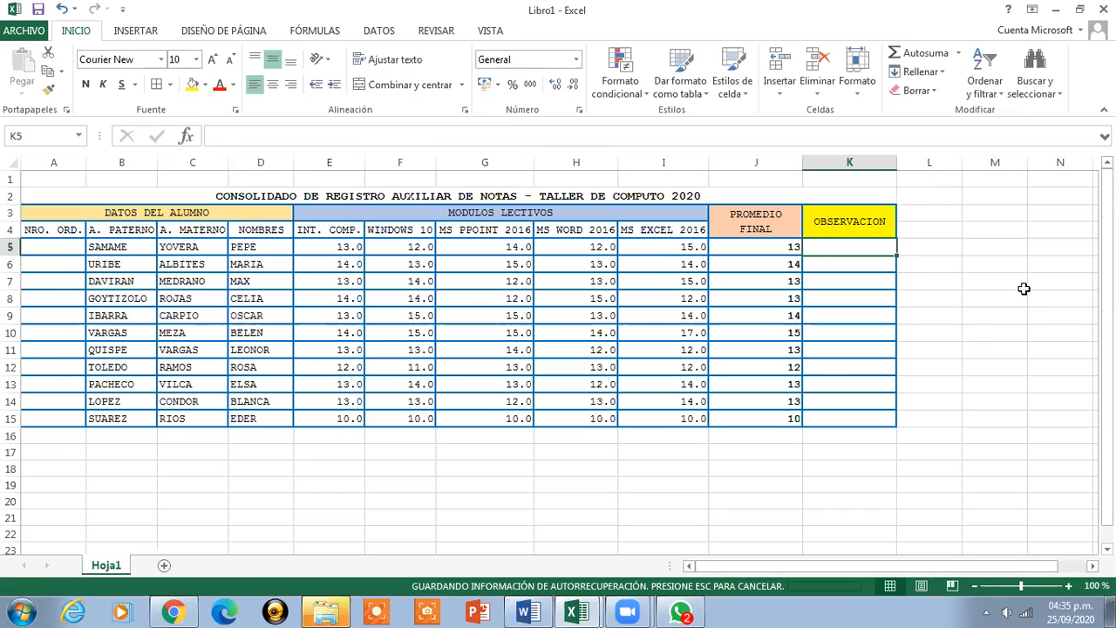
{"action": "type", "text": "="}
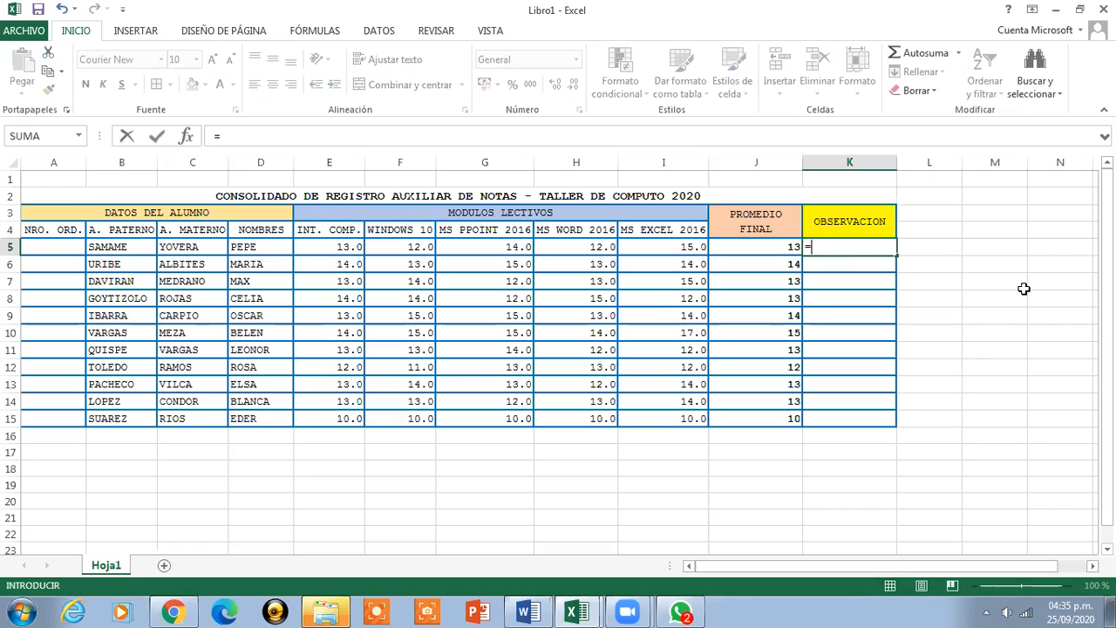
{"action": "type", "text": "SI"}
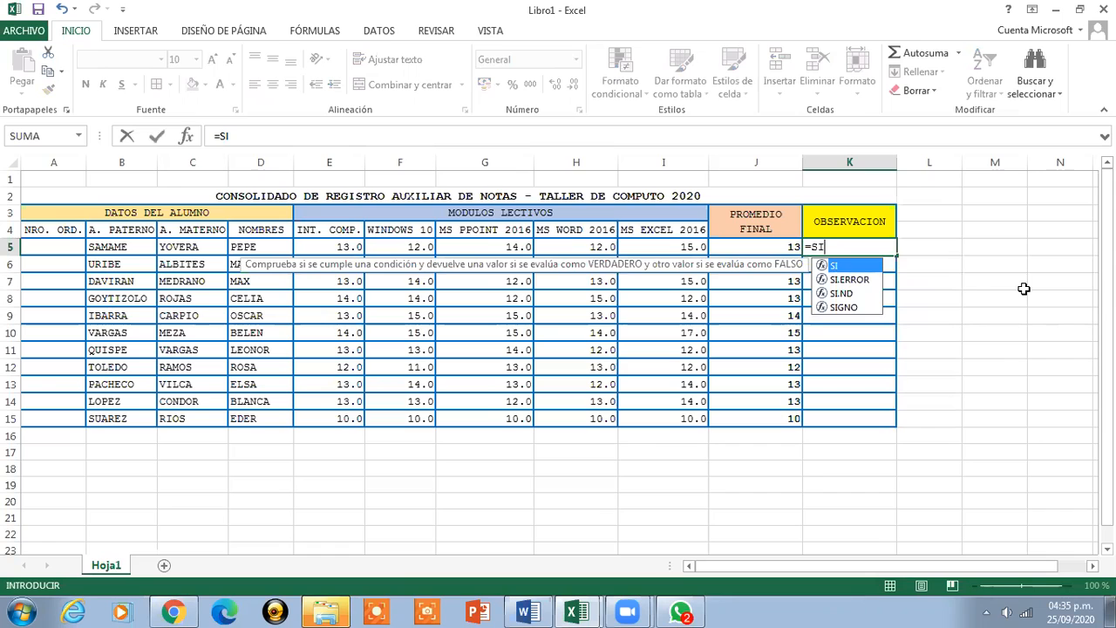
{"action": "type", "text": " ("}
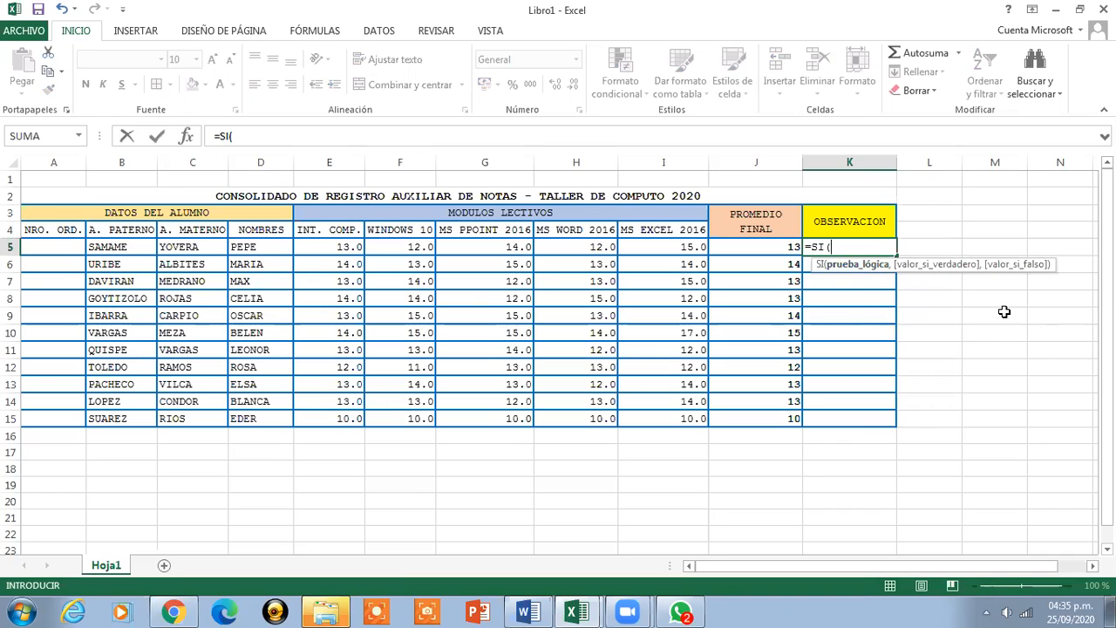
{"action": "type", "text": "J5"}
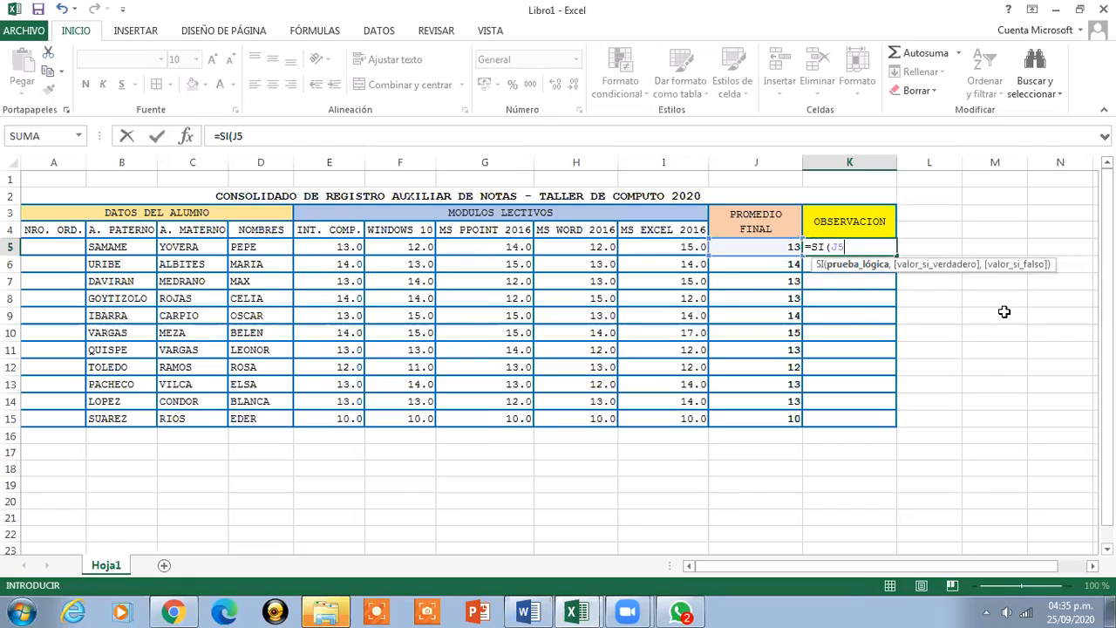
{"action": "type", "text": ">=10.5"}
{"action": "type", "text": ","}
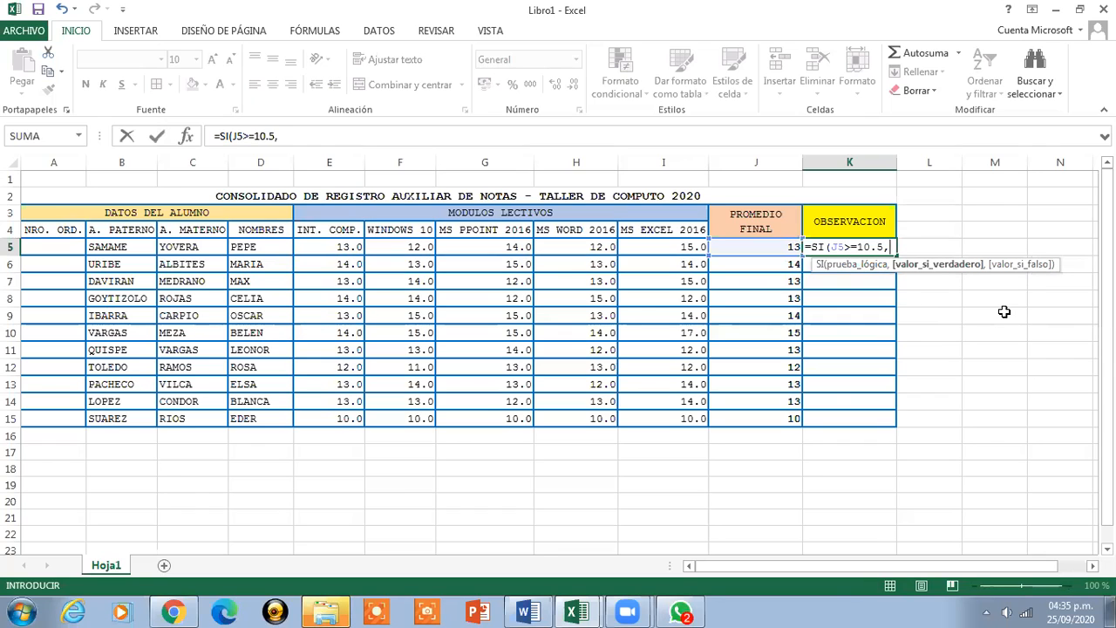
{"action": "type", "text": "\"APROBADO\""}
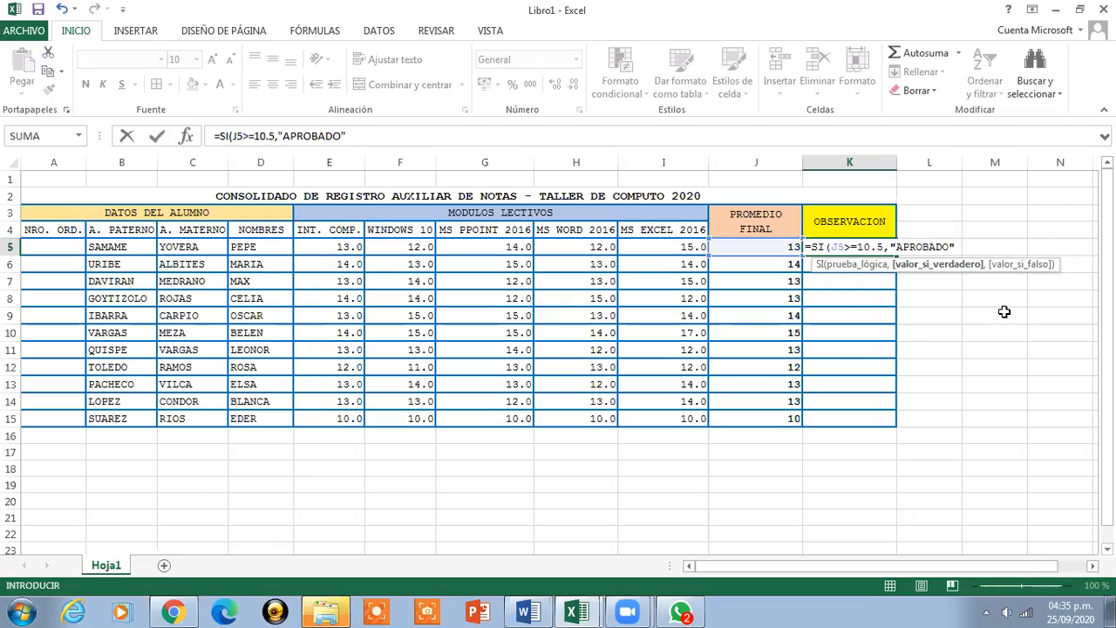
{"action": "type", "text": ","}
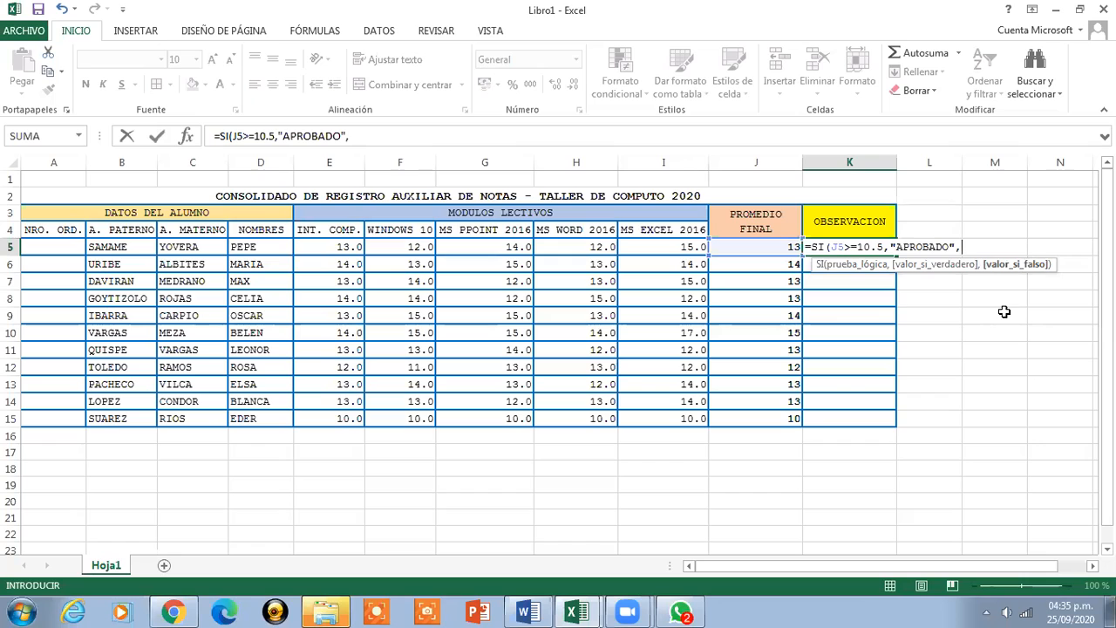
{"action": "type", "text": "\"DESAPROBADO\""}
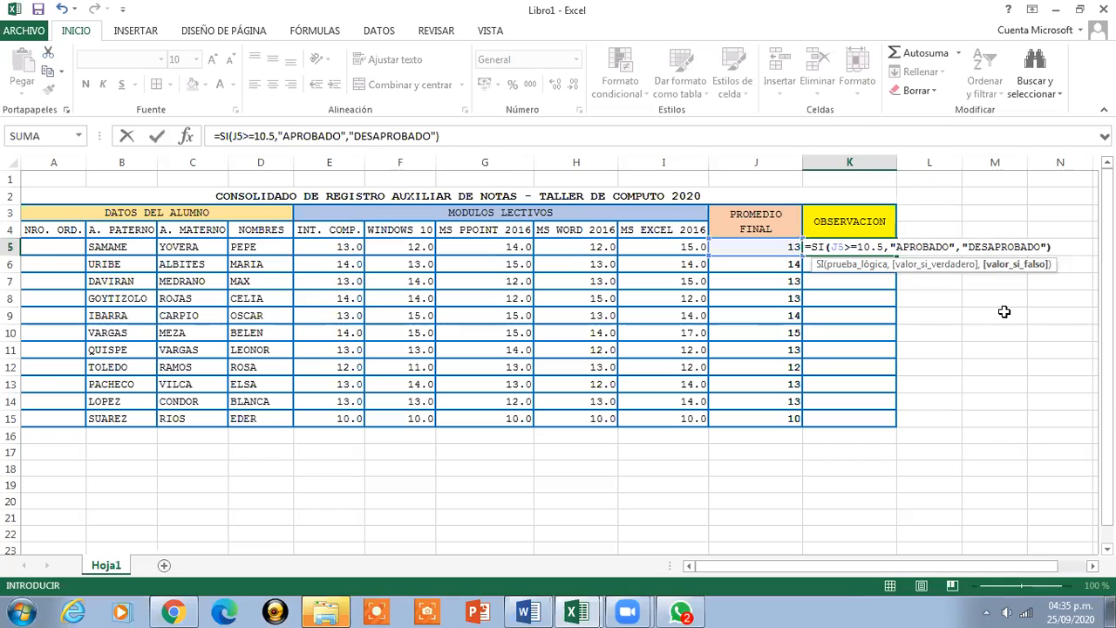
{"action": "type", "text": ")"}
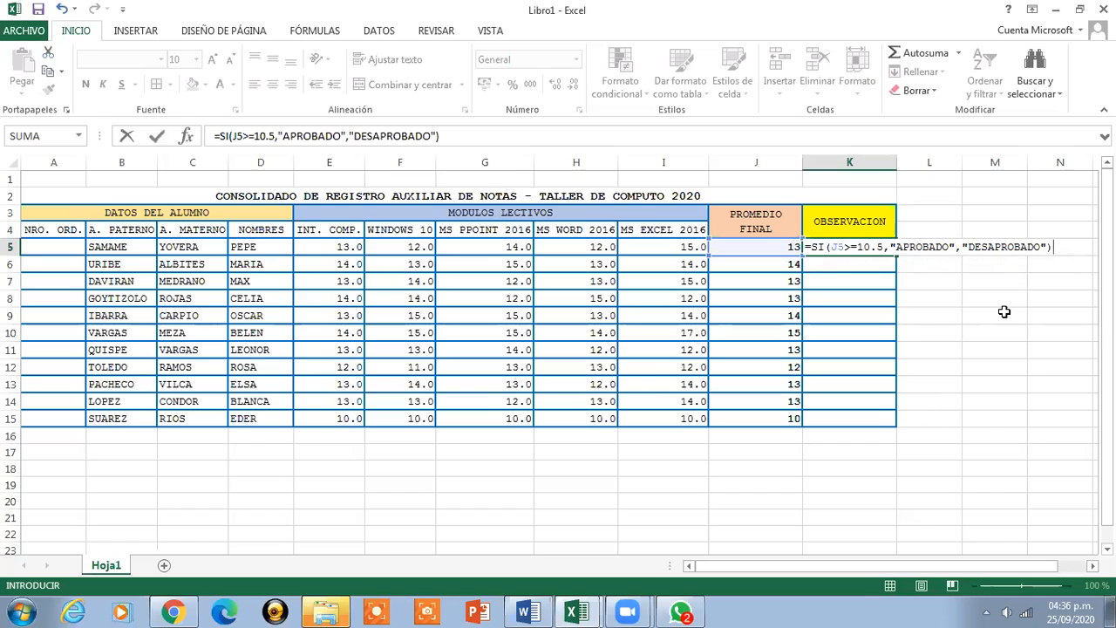
{"action": "key", "text": "Return"}
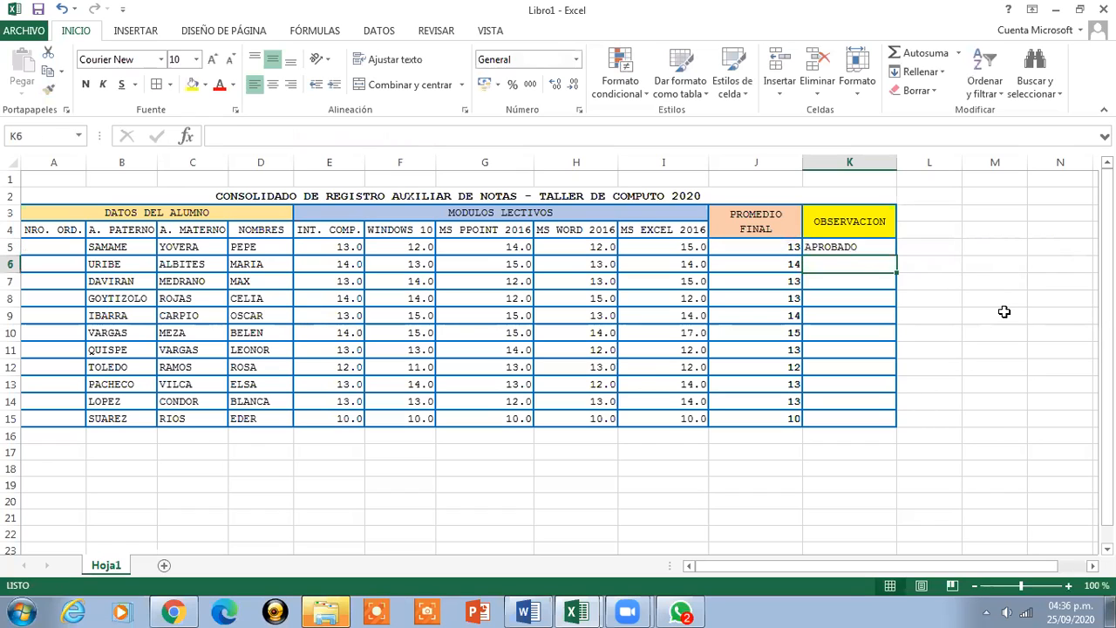
Fill the observation formula from K5 down through K15 and check the copied formula in the last row
{"action": "left_click", "coordinate": [860, 248]}
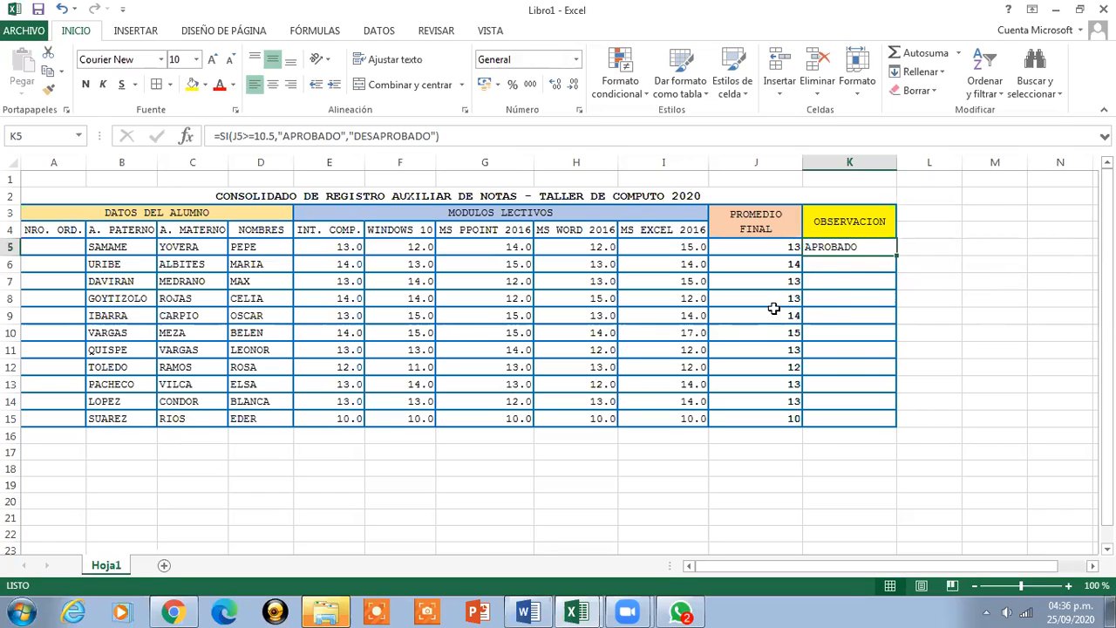
{"action": "left_click_drag", "start_coordinate": [896, 255], "coordinate": [897, 430]}
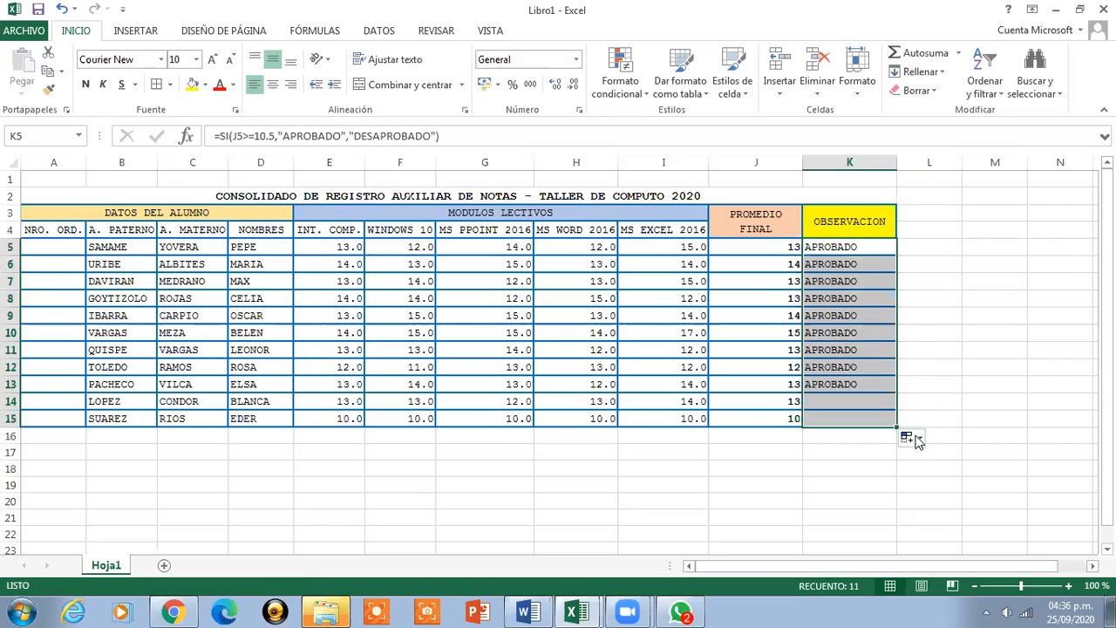
{"action": "left_click", "coordinate": [831, 247]}
{"action": "left_click", "coordinate": [847, 420]}
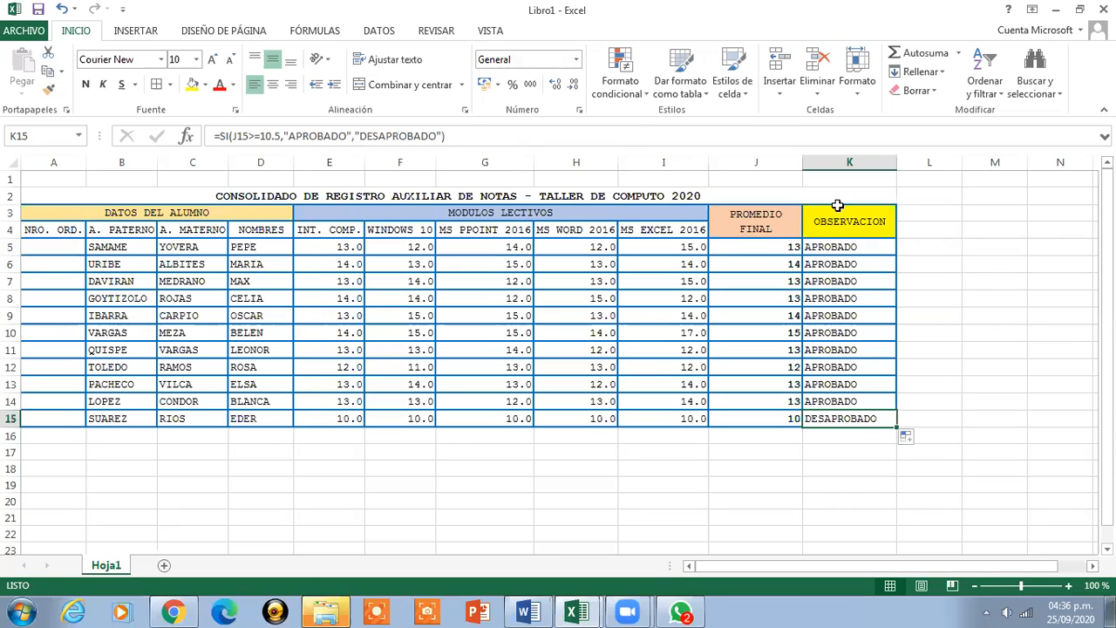
{"action": "left_click", "coordinate": [817, 248]}
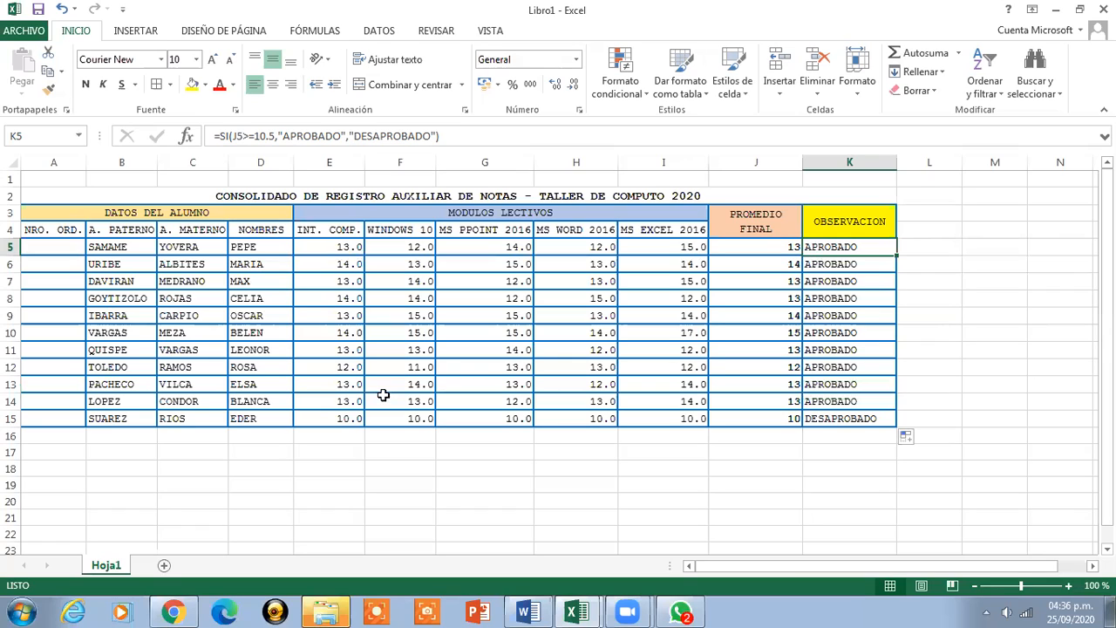
Test the observation formula in K15 by setting the eleventh student's INT. COMP. grade in E15 to 20 and to 13
{"action": "left_click", "coordinate": [334, 420]}
{"action": "type", "text": "20"}
{"action": "key", "text": "Tab"}
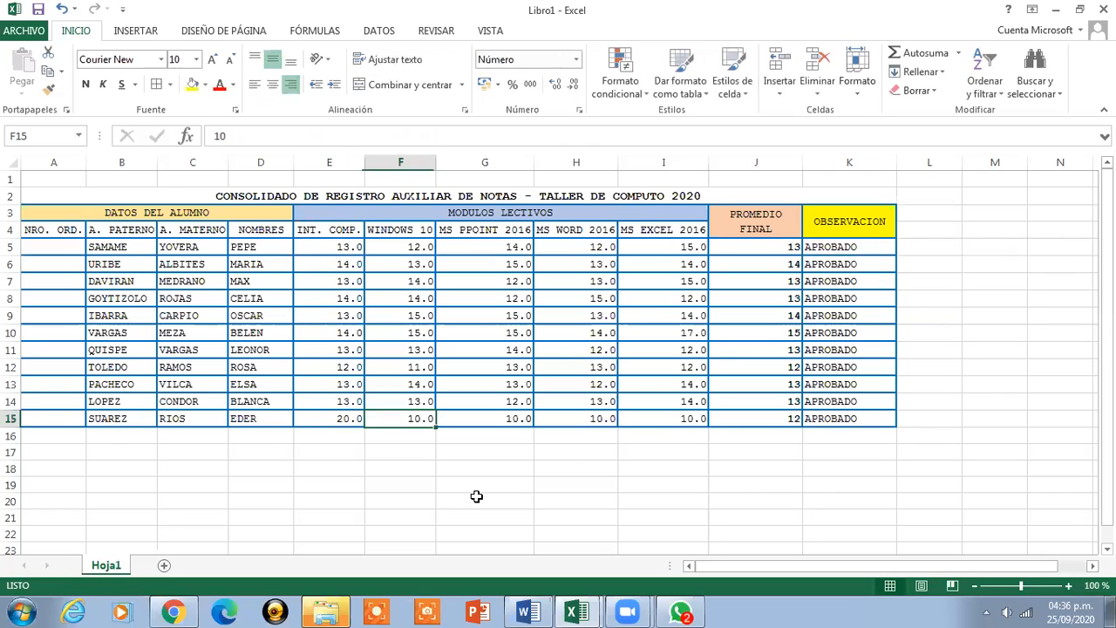
{"action": "left_click", "coordinate": [842, 421]}
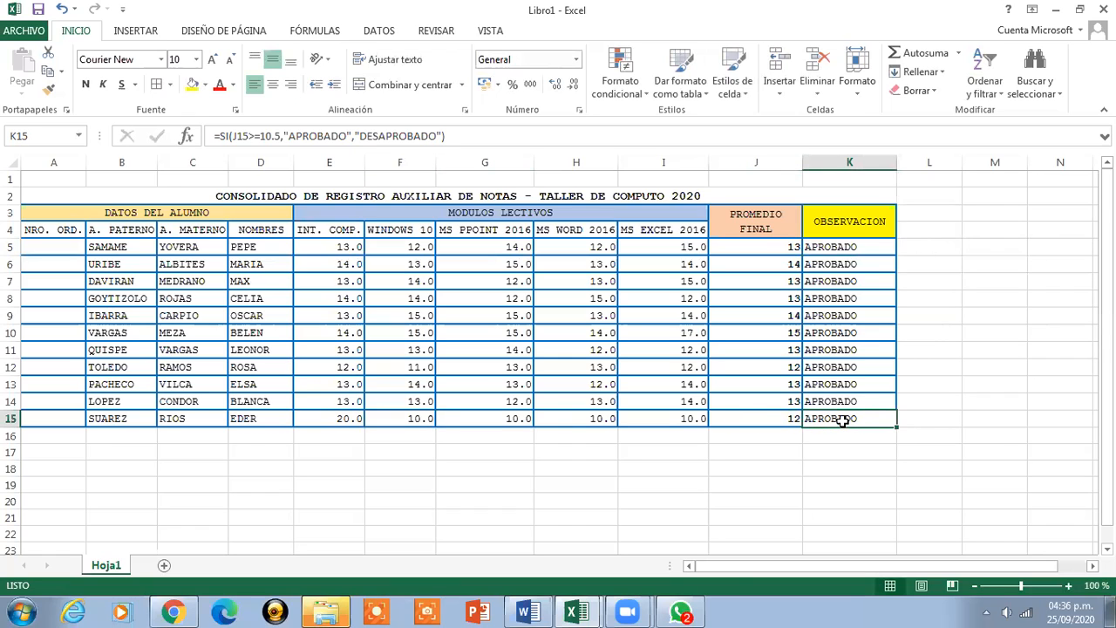
{"action": "left_click", "coordinate": [348, 420]}
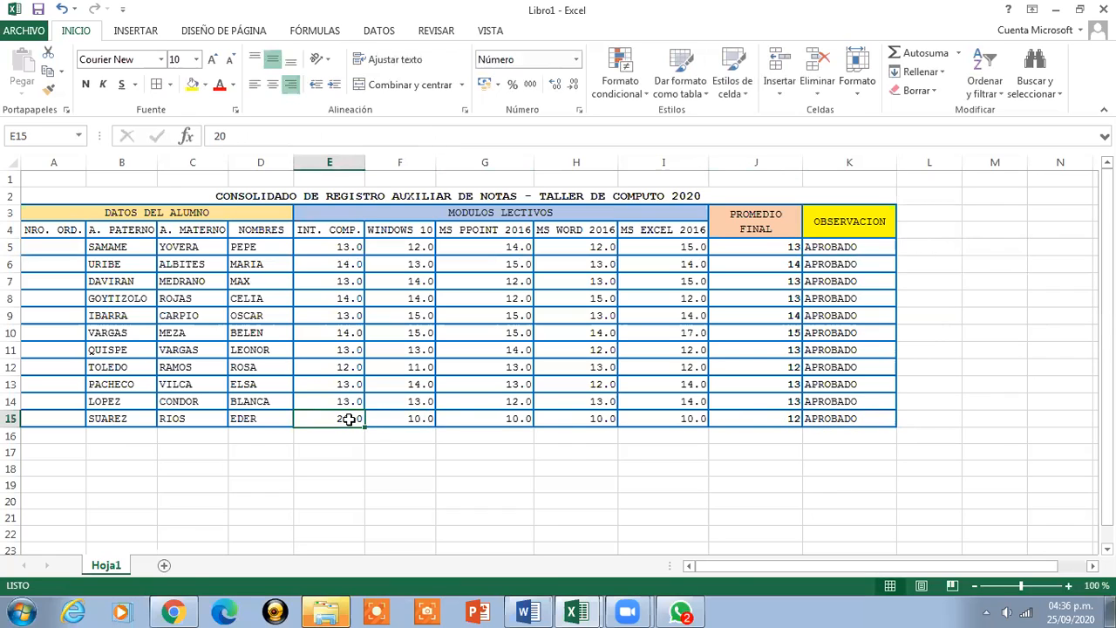
{"action": "type", "text": "13"}
{"action": "key", "text": "Return"}
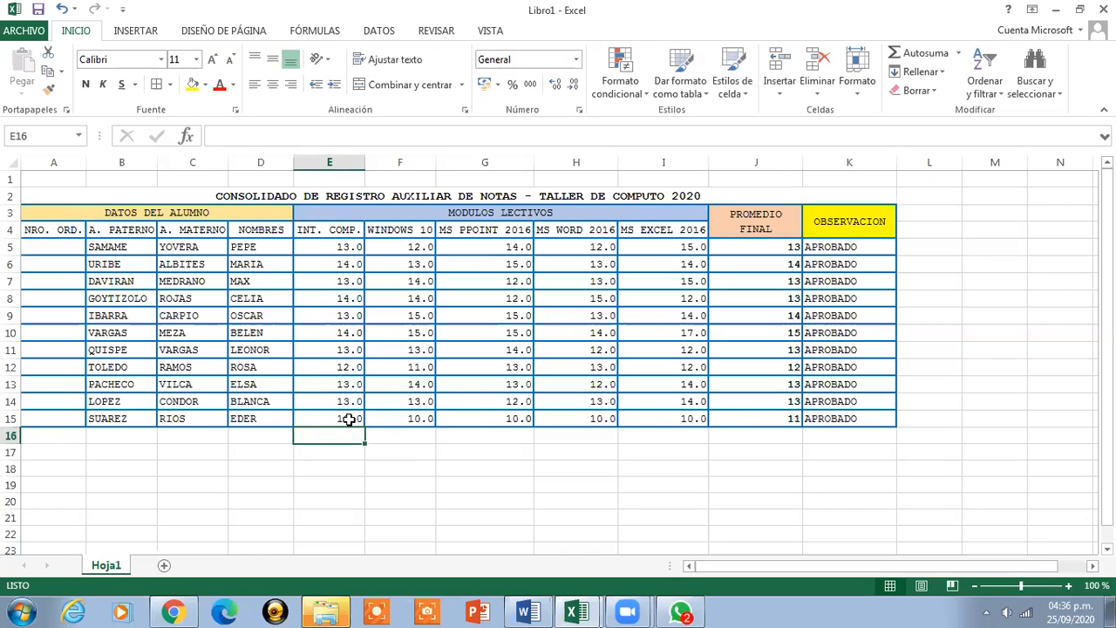
Set the eleventh student's INT. COMP. grade in E15 to 12 and review the resulting average and observation
{"action": "left_click", "coordinate": [348, 420]}
{"action": "type", "text": "10"}
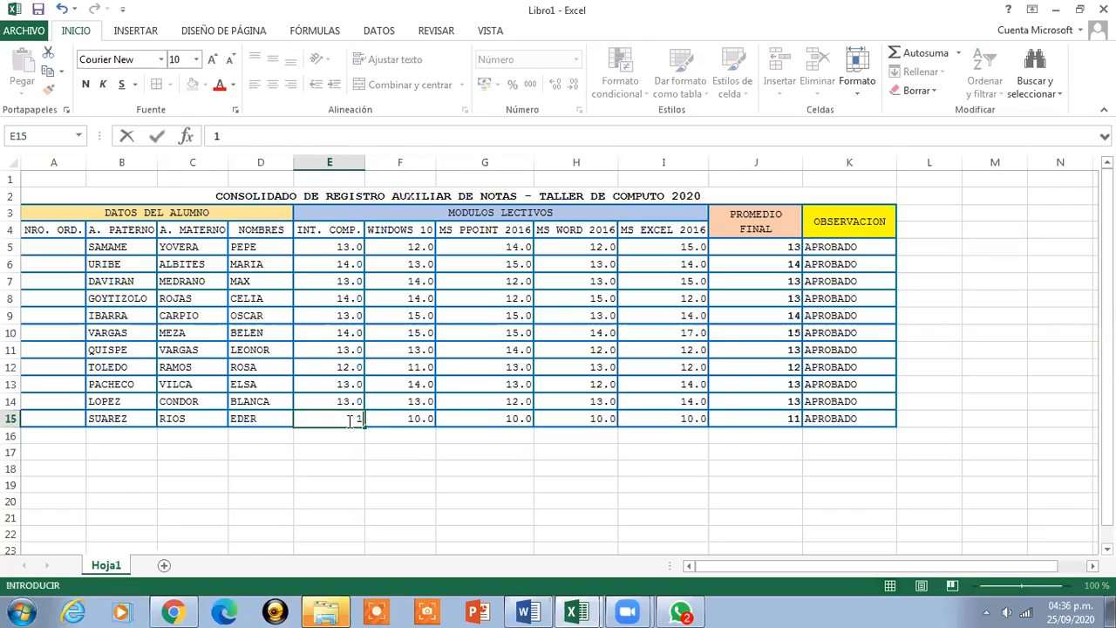
{"action": "key", "text": "Return"}
{"action": "left_click", "coordinate": [346, 420]}
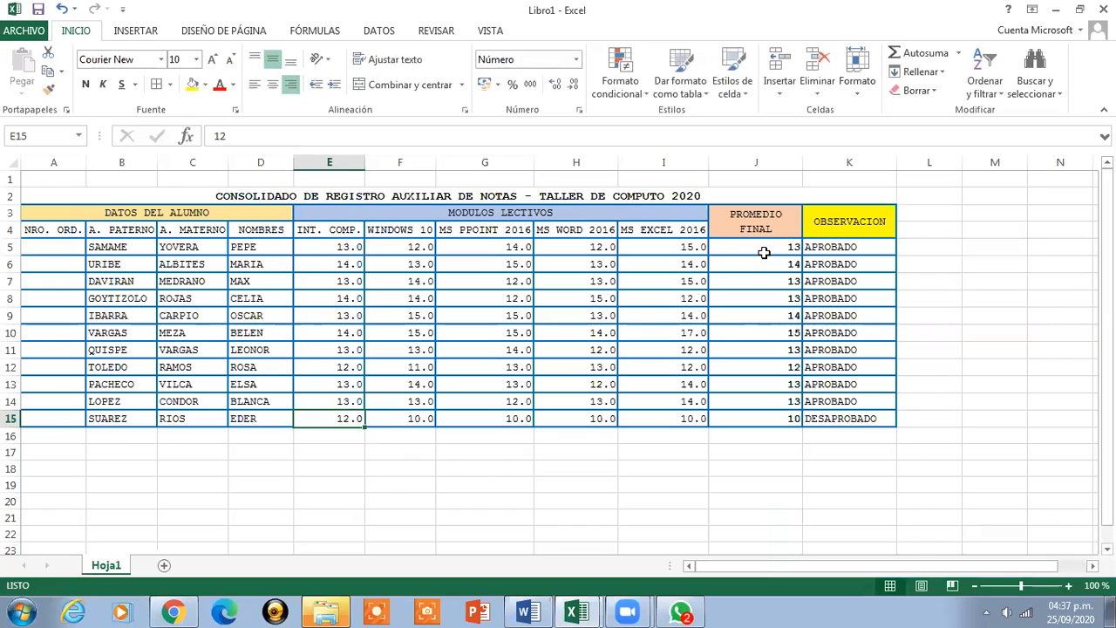
{"action": "left_click", "coordinate": [617, 197]}
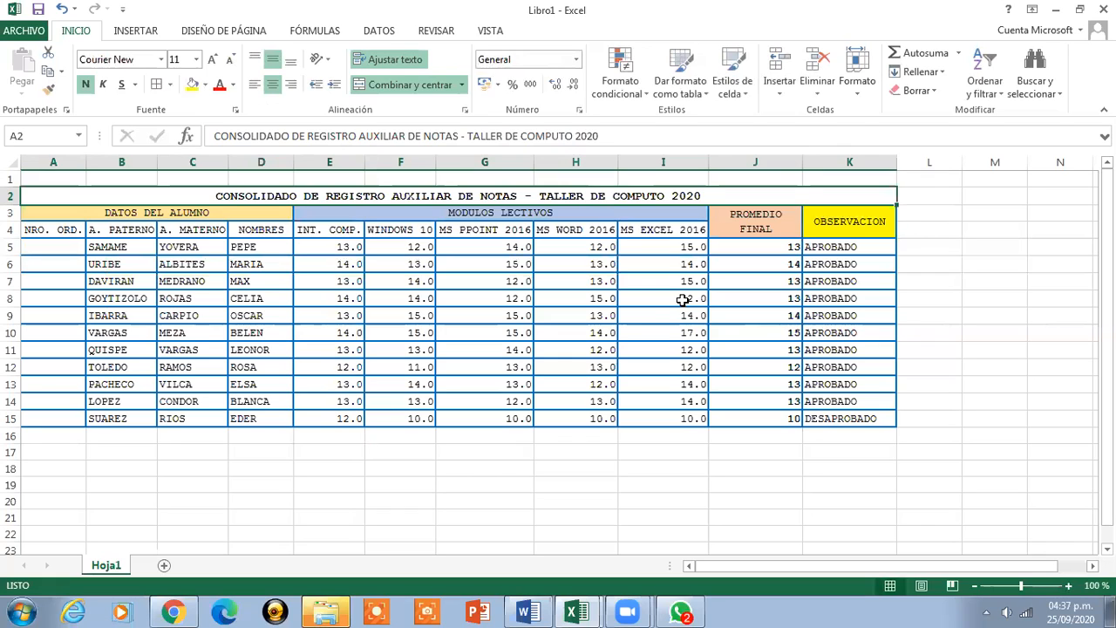
Enter the heading TABLA RESUMEN in B17 below the grade register
{"action": "left_click", "coordinate": [103, 454]}
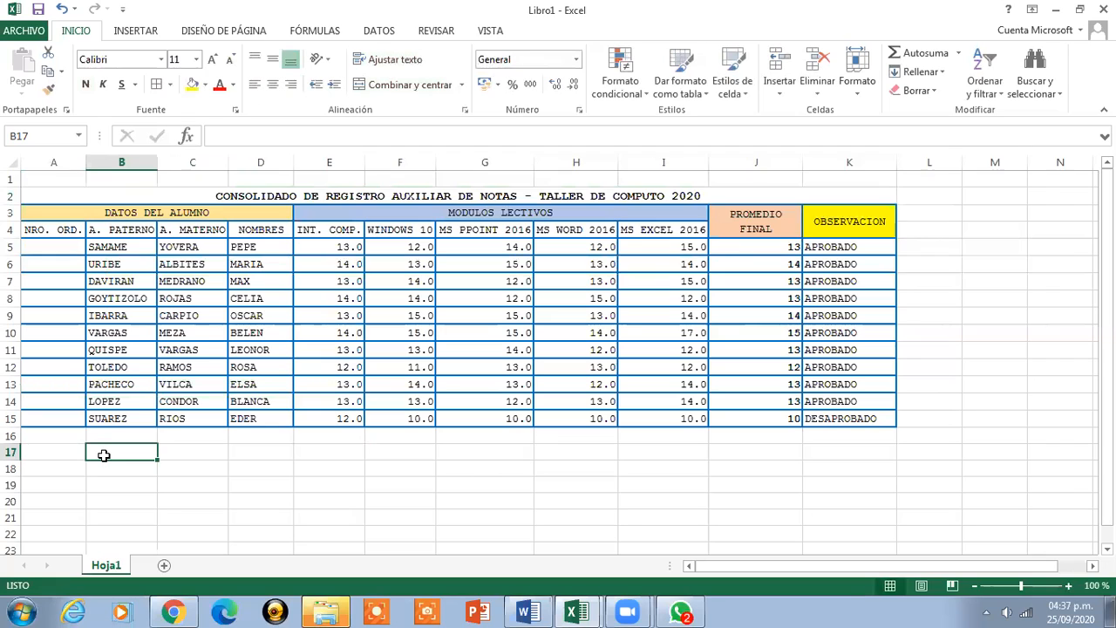
{"action": "type", "text": "TA"}
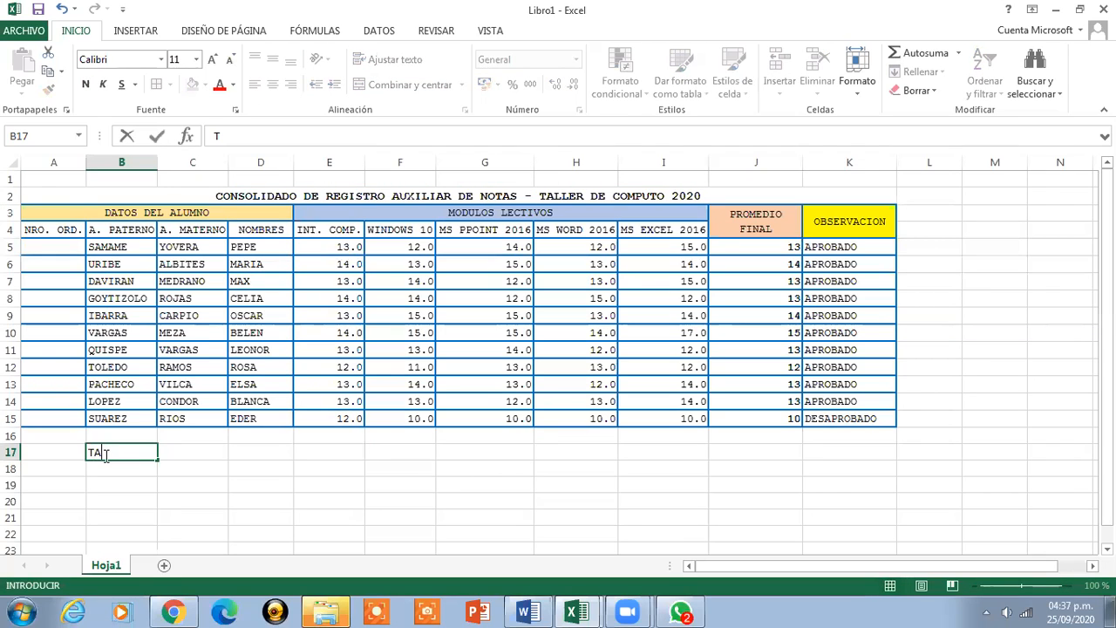
{"action": "type", "text": "BLA RESUMEN"}
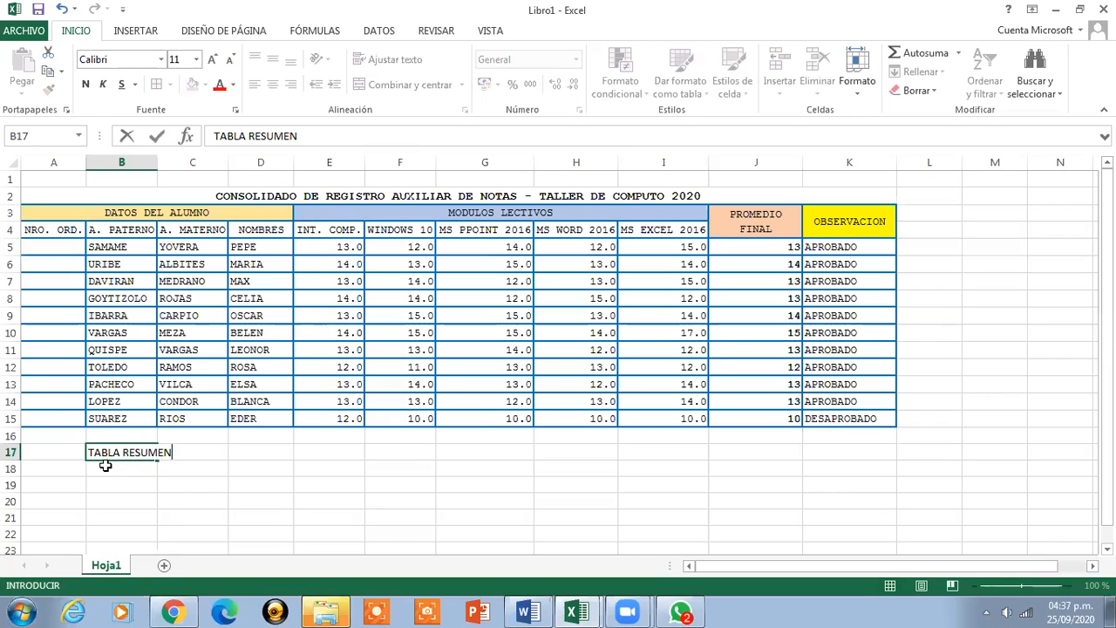
{"action": "key", "text": "Return"}
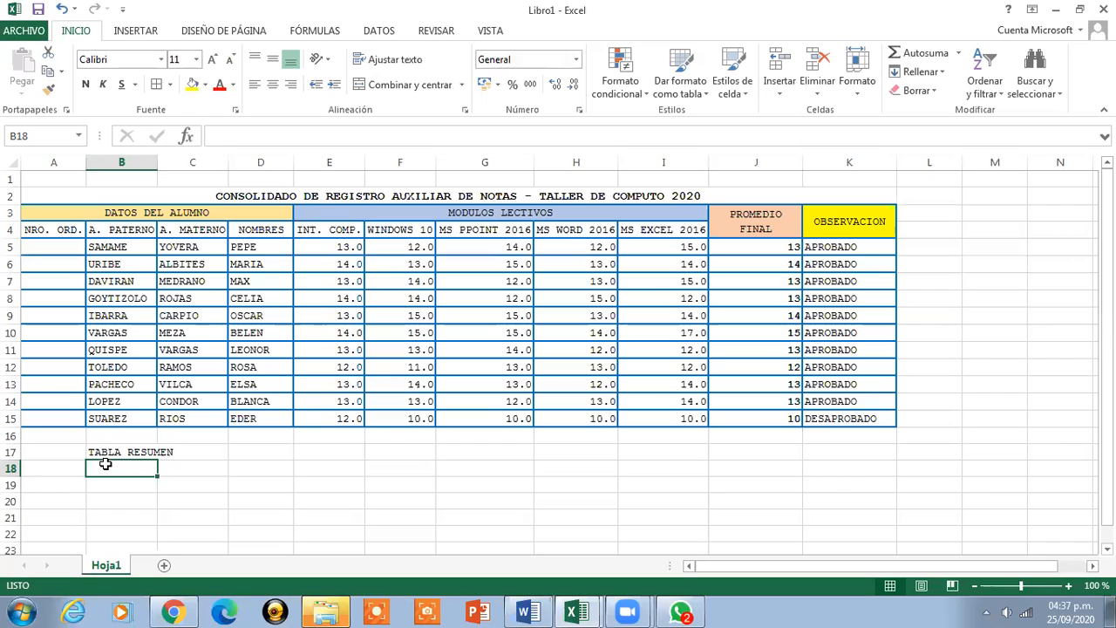
Enter the row labels APROBADOS in B18 and DESAPROBADOS in B19 under the summary heading
{"action": "type", "text": "A"}
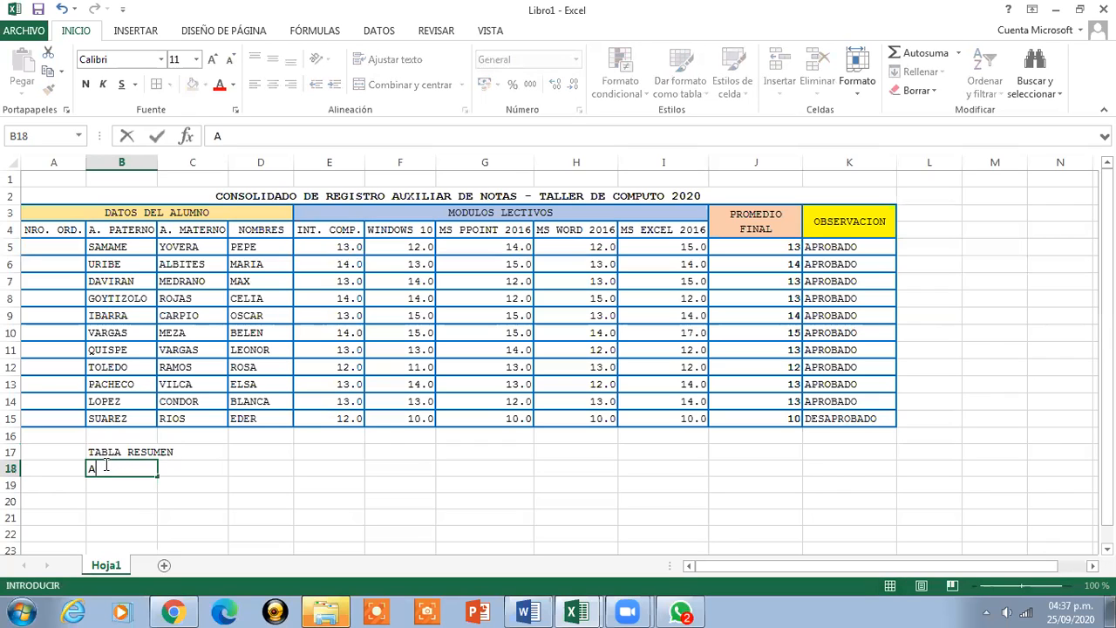
{"action": "type", "text": "PROBADOS"}
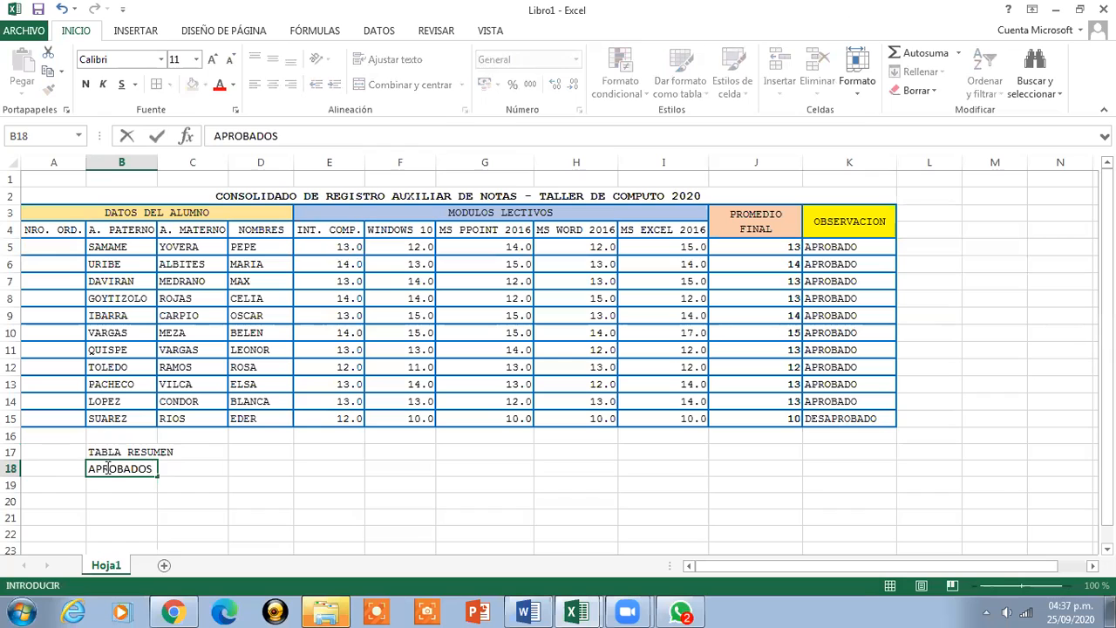
{"action": "key", "text": "Return"}
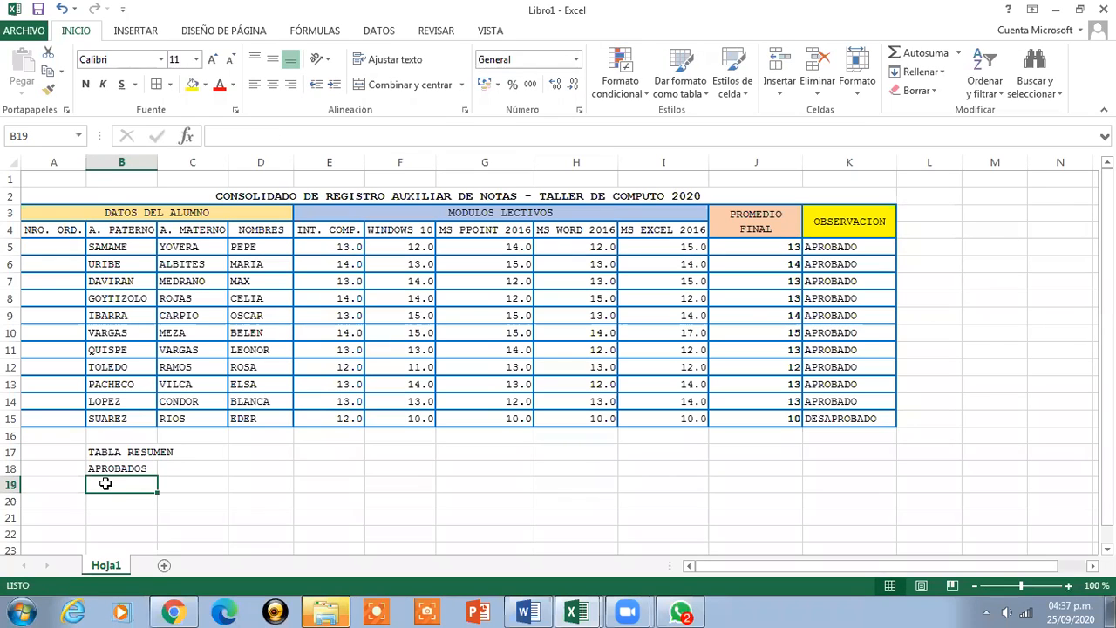
{"action": "type", "text": "S"}
{"action": "key", "text": "BackSpace"}
{"action": "type", "text": "DESA"}
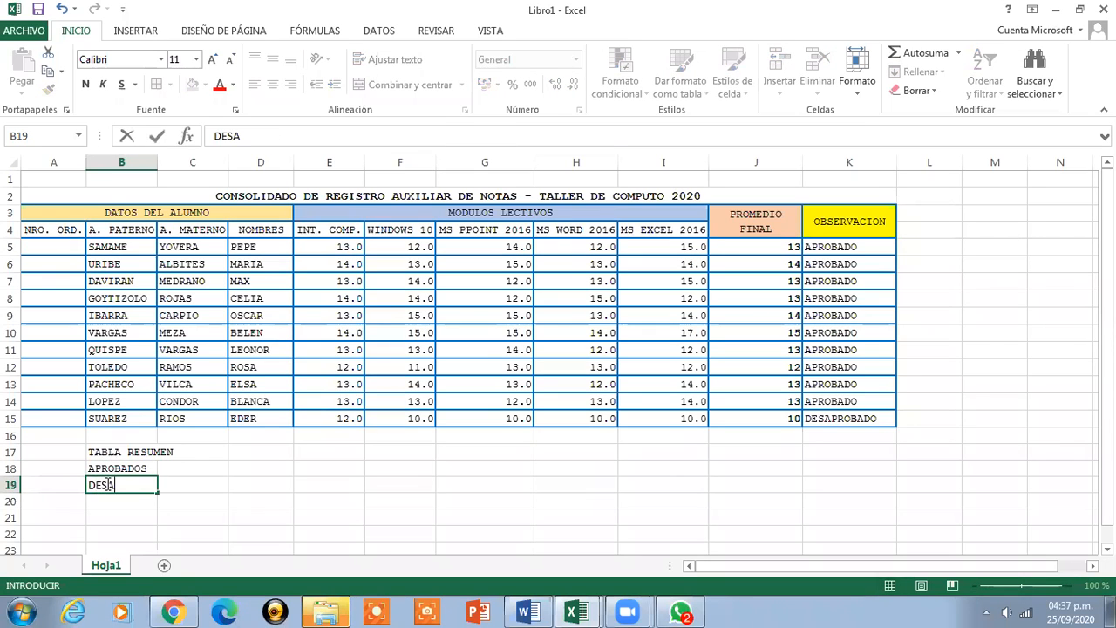
{"action": "type", "text": "PROBADOS"}
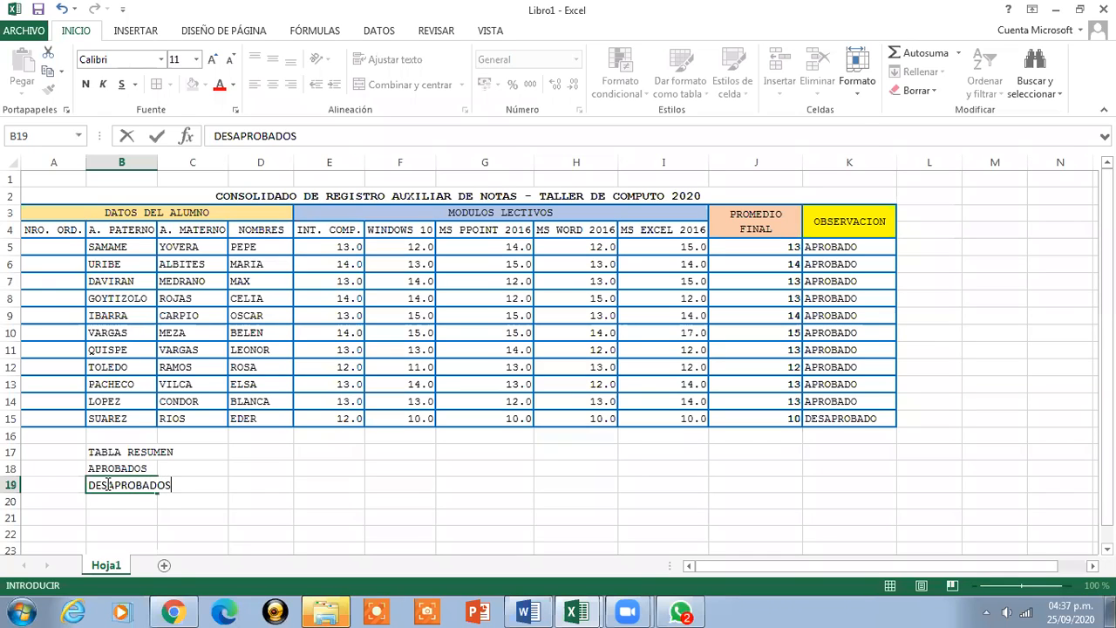
{"action": "key", "text": "Return"}
Widen column B to fit the DESAPROBADOS label and apply blue borders to all cells in B18:C19
{"action": "left_click", "coordinate": [123, 483]}
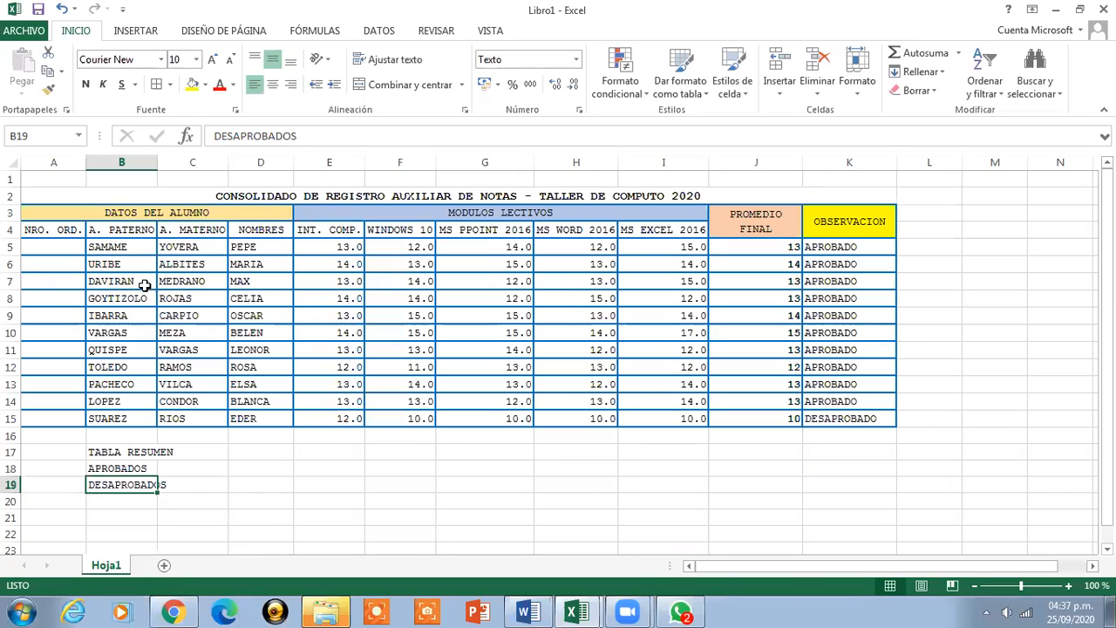
{"action": "left_click_drag", "start_coordinate": [157, 163], "coordinate": [176, 163]}
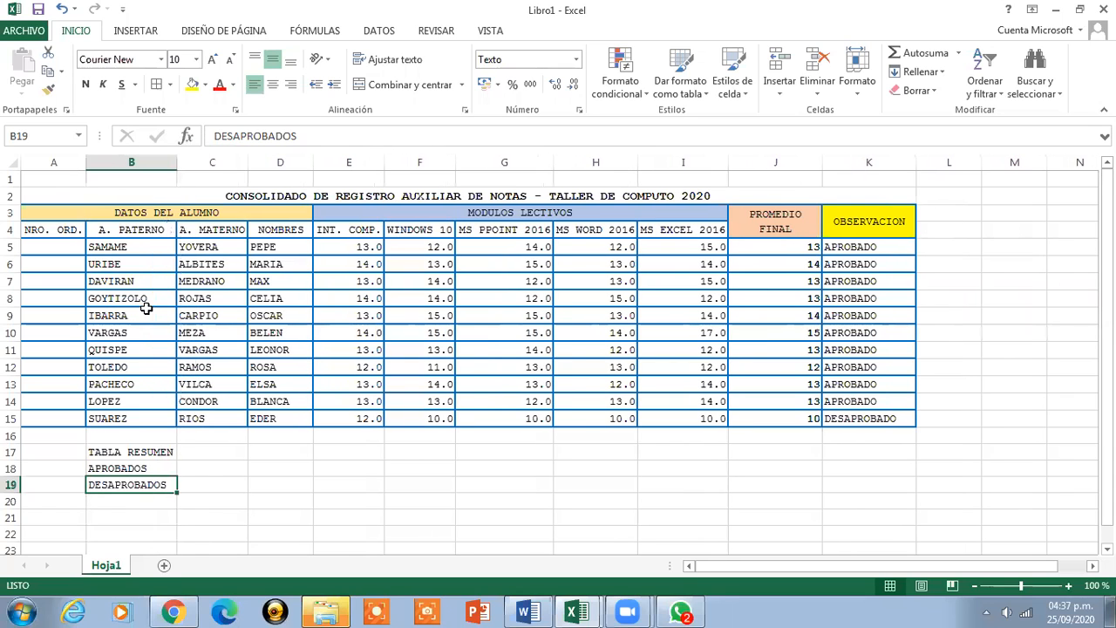
{"action": "left_click_drag", "start_coordinate": [114, 466], "coordinate": [204, 476]}
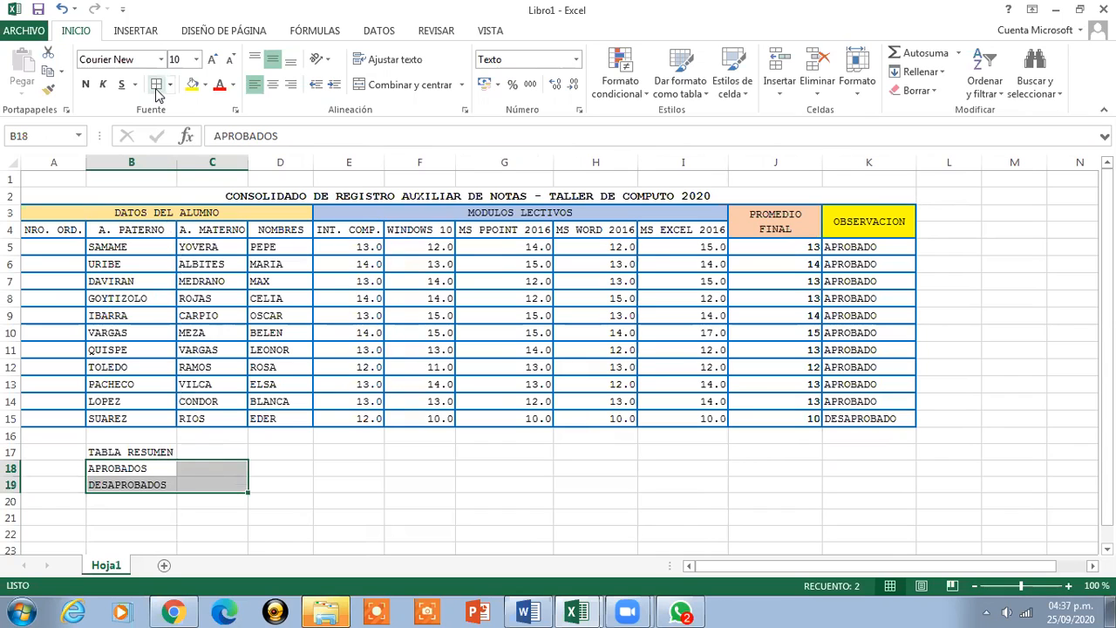
{"action": "left_click", "coordinate": [203, 471]}
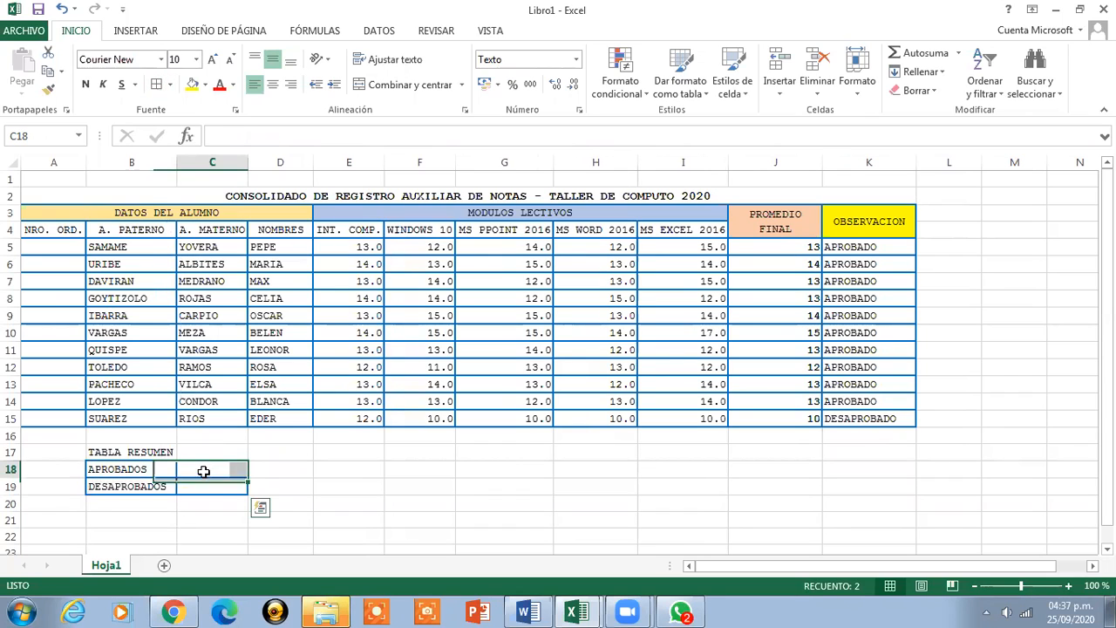
Enter the label TOTAL ALUMNOS in B20 and apply the same blue borders to B20:C20
{"action": "left_click", "coordinate": [111, 503]}
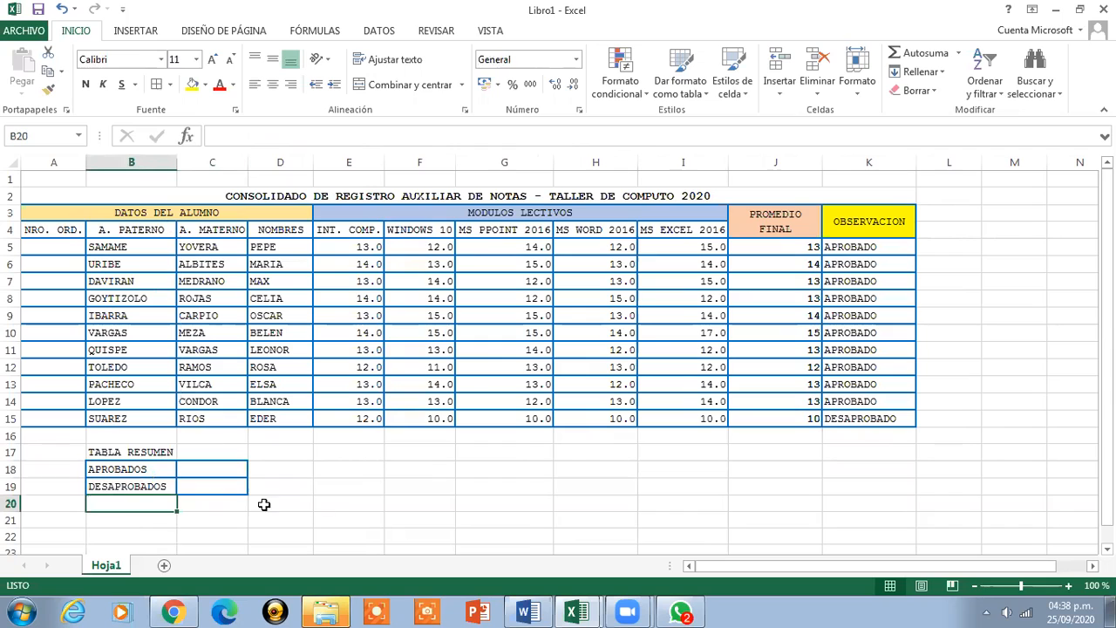
{"action": "type", "text": "TAL ALUMNOS"}
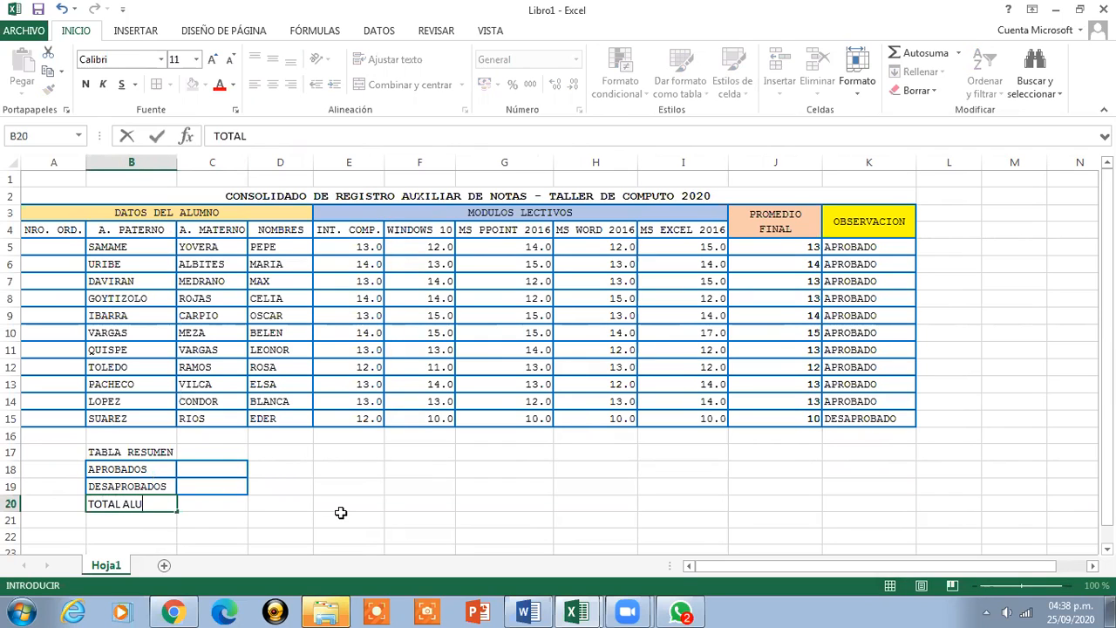
{"action": "left_click", "coordinate": [197, 511]}
{"action": "left_click_drag", "start_coordinate": [149, 503], "coordinate": [195, 502]}
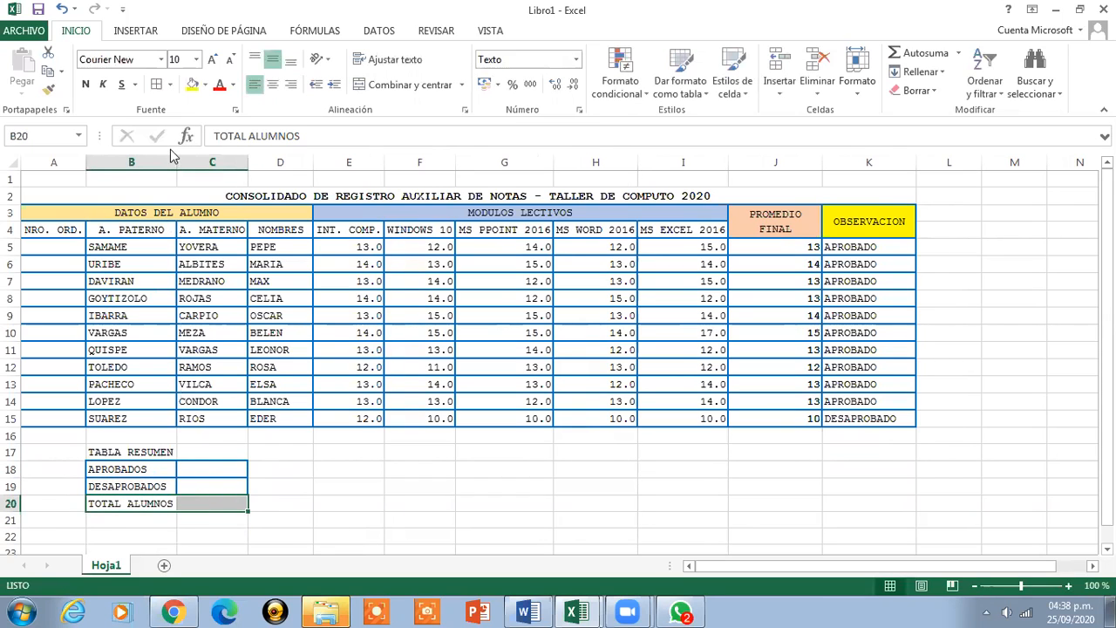
{"action": "left_click", "coordinate": [155, 87]}
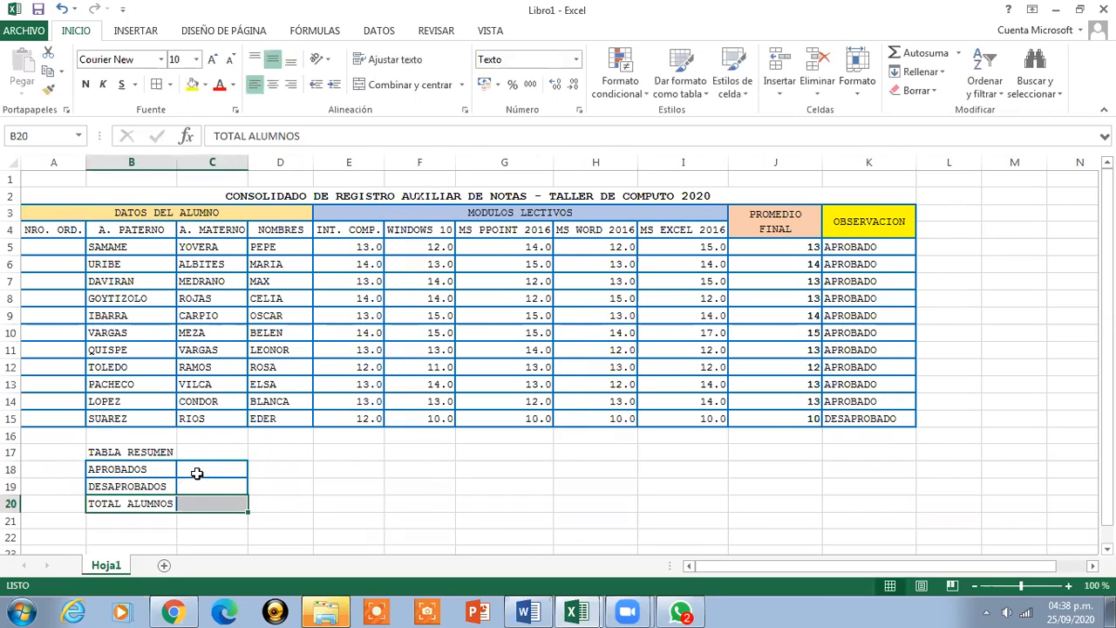
Format the summary value cells C18:C20 as Número with 0 decimal places
{"action": "left_click", "coordinate": [196, 471]}
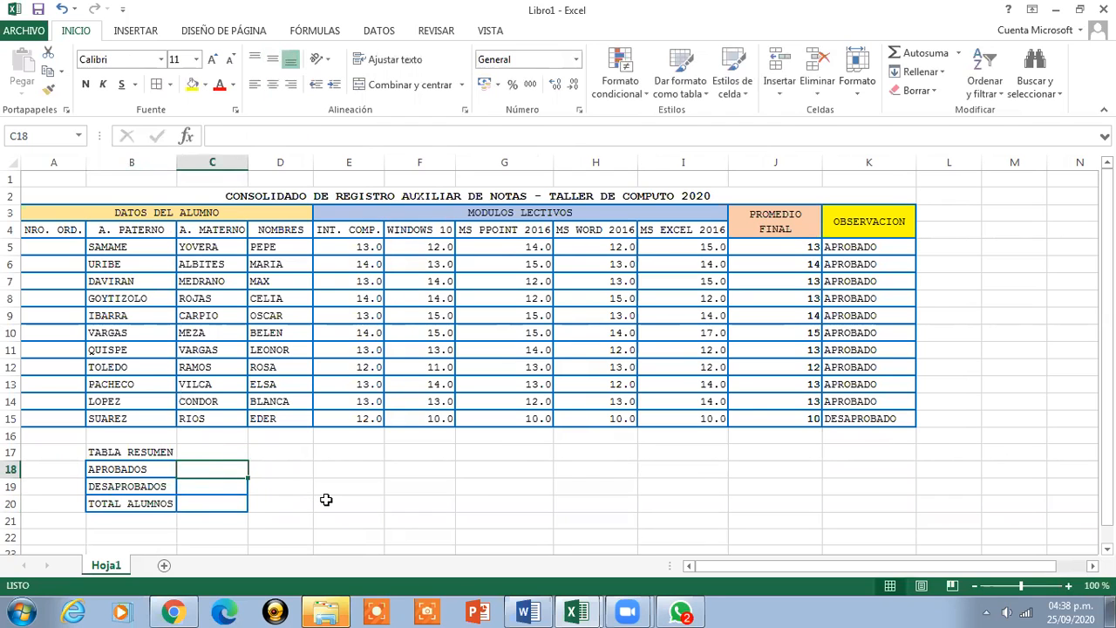
{"action": "left_click_drag", "start_coordinate": [1107, 398], "coordinate": [1107, 413]}
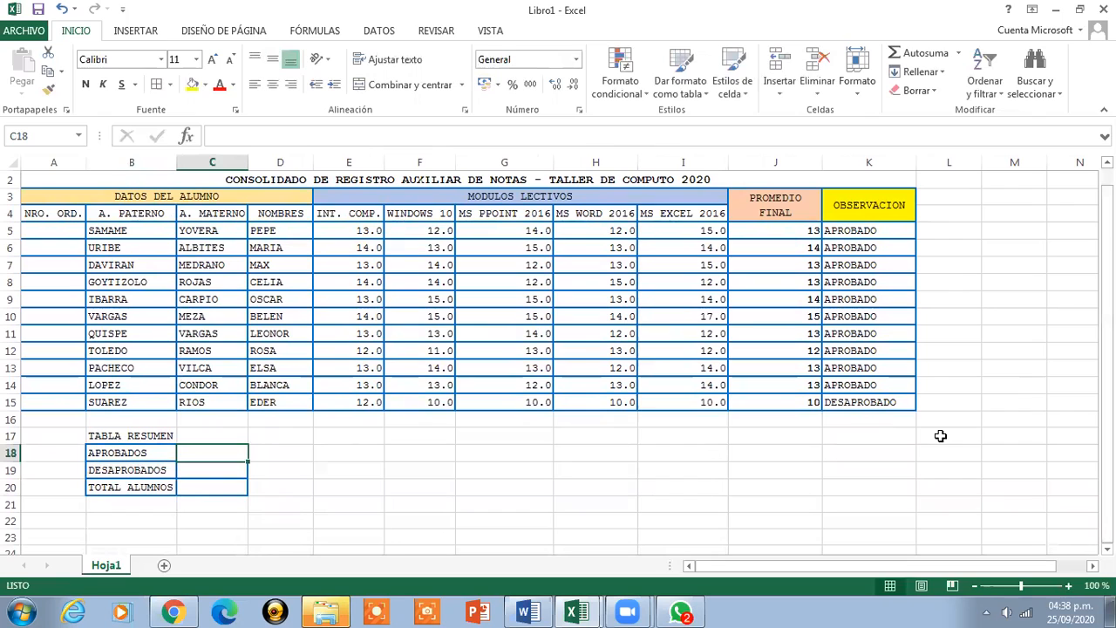
{"action": "left_click_drag", "start_coordinate": [213, 453], "coordinate": [212, 482]}
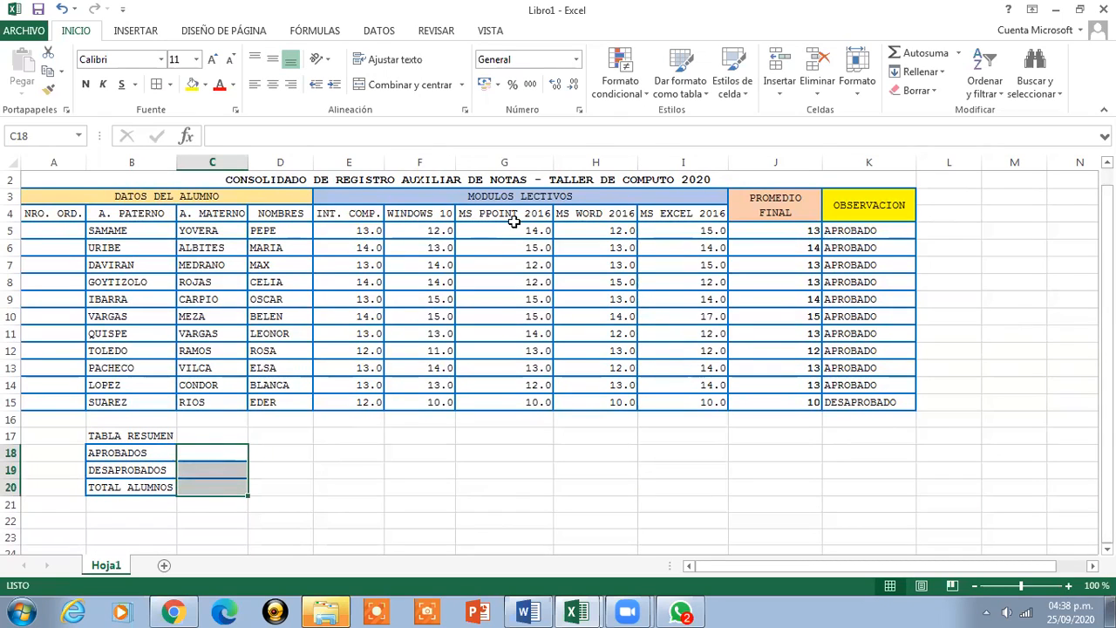
{"action": "left_click", "coordinate": [575, 60]}
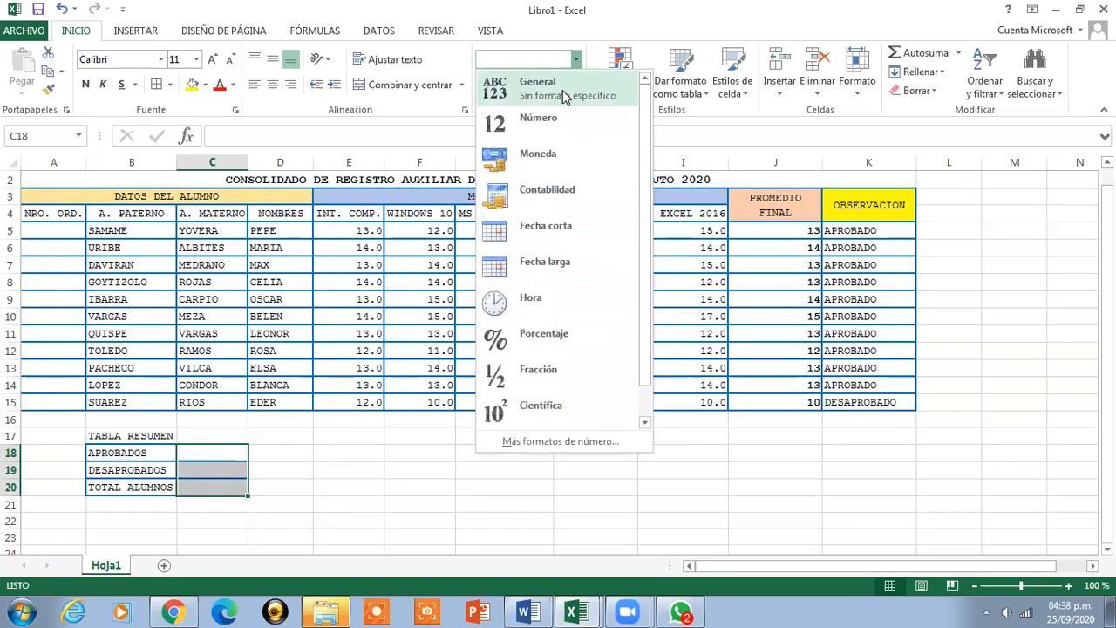
{"action": "left_click", "coordinate": [551, 122]}
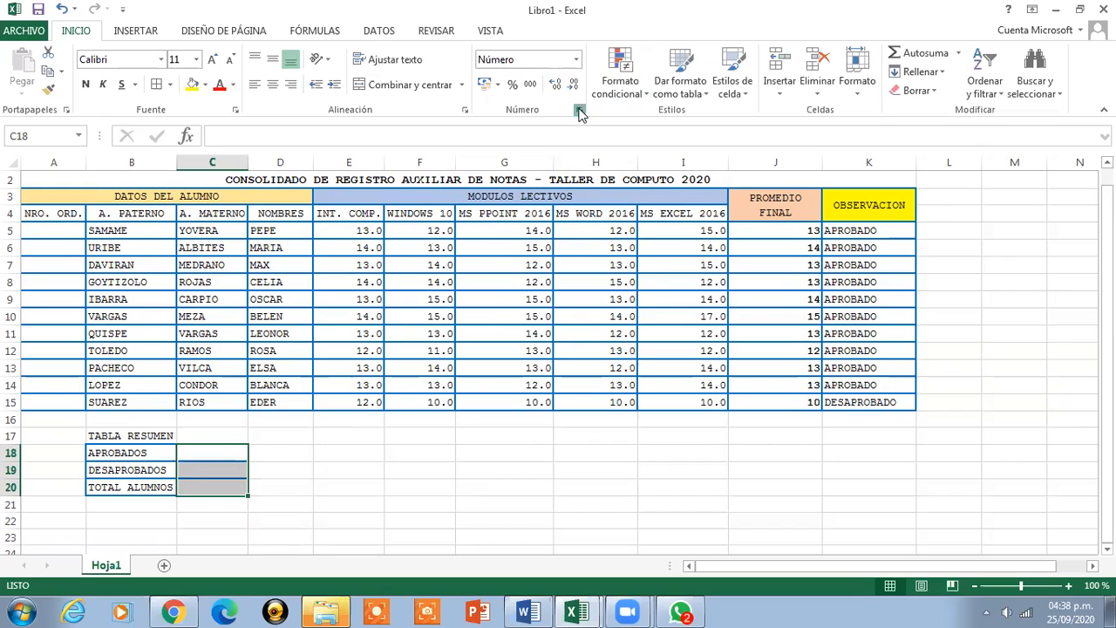
{"action": "left_click", "coordinate": [580, 111]}
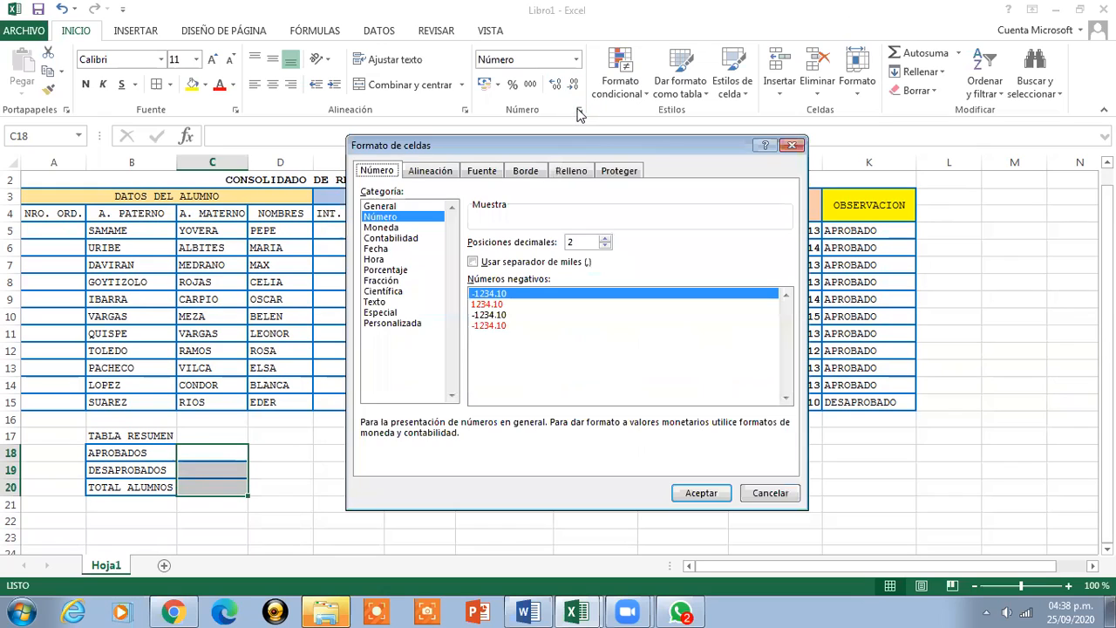
{"action": "double_click", "coordinate": [605, 247]}
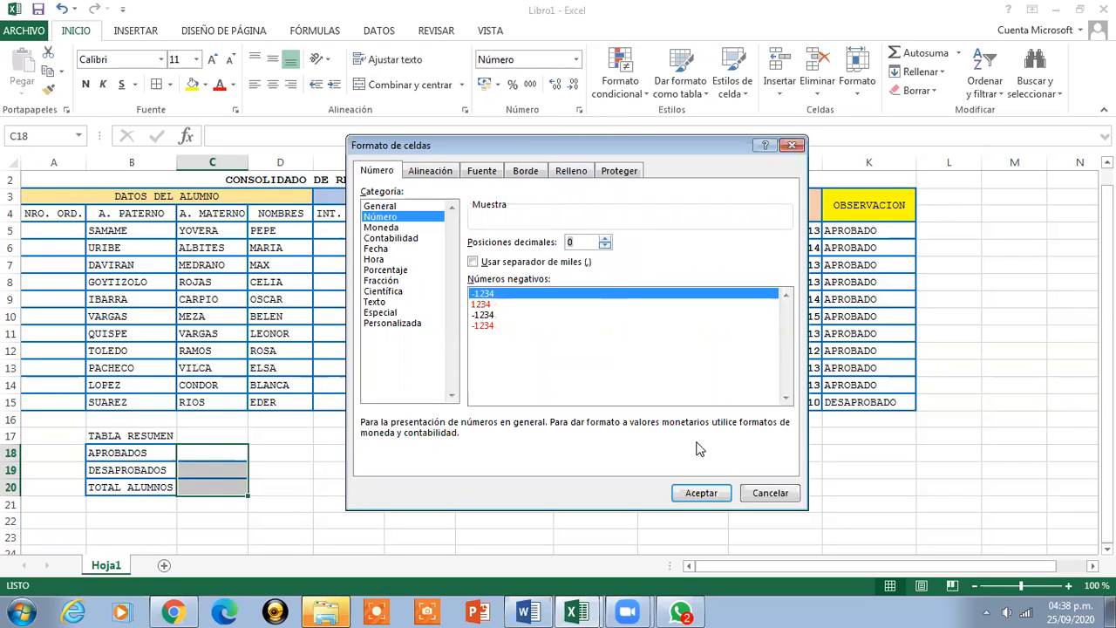
{"action": "left_click", "coordinate": [702, 493]}
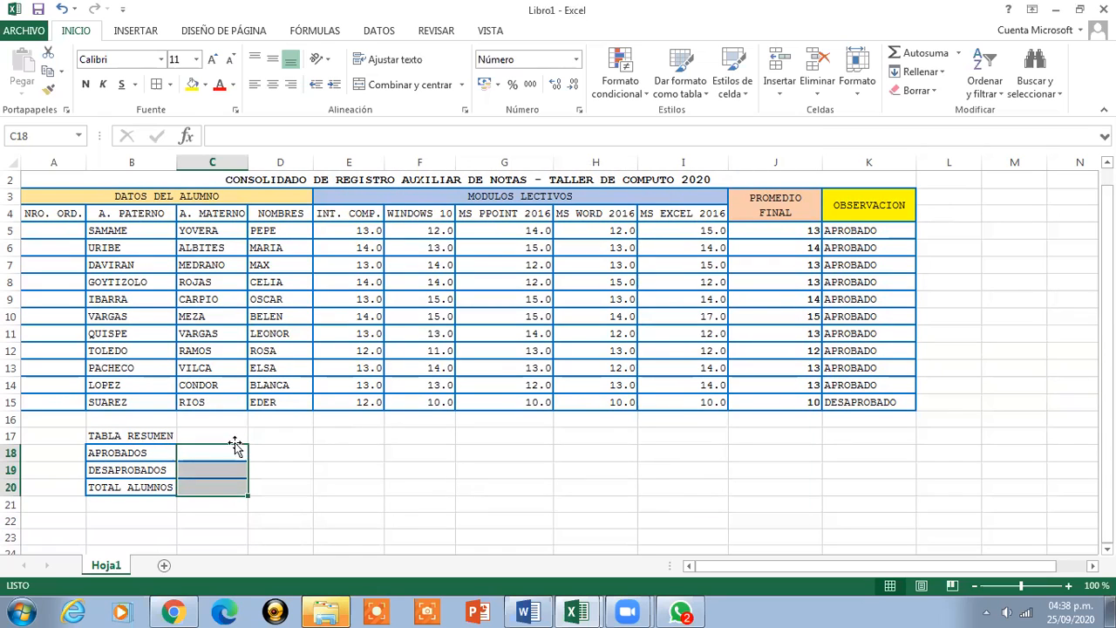
Align the summary value cells C18:C20 to the right and centre them vertically
{"action": "left_click", "coordinate": [231, 451]}
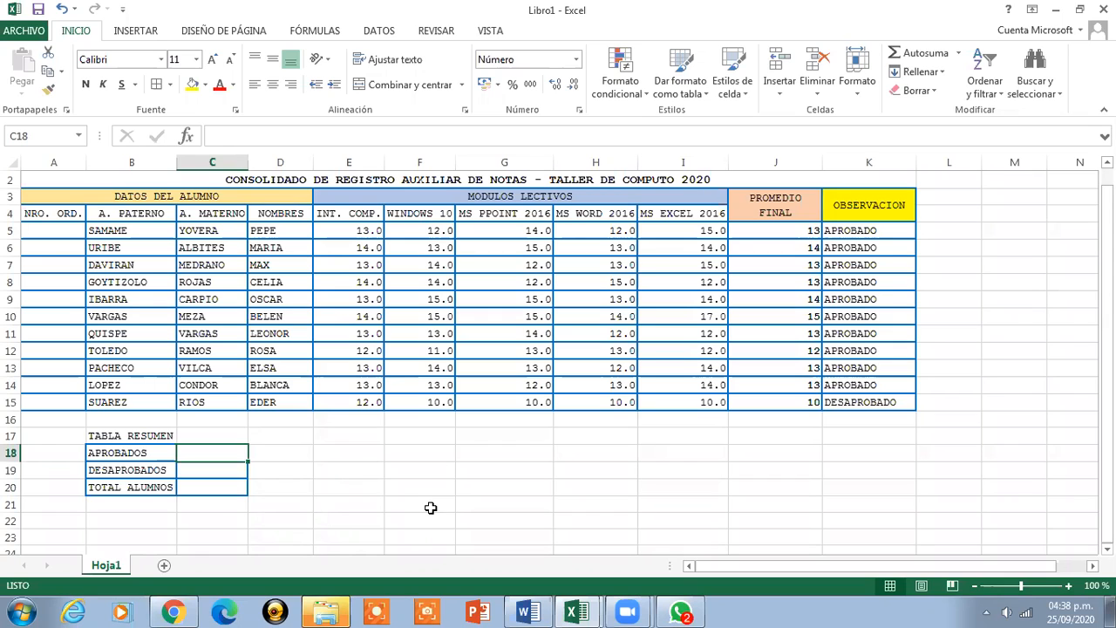
{"action": "left_click_drag", "start_coordinate": [224, 454], "coordinate": [224, 489]}
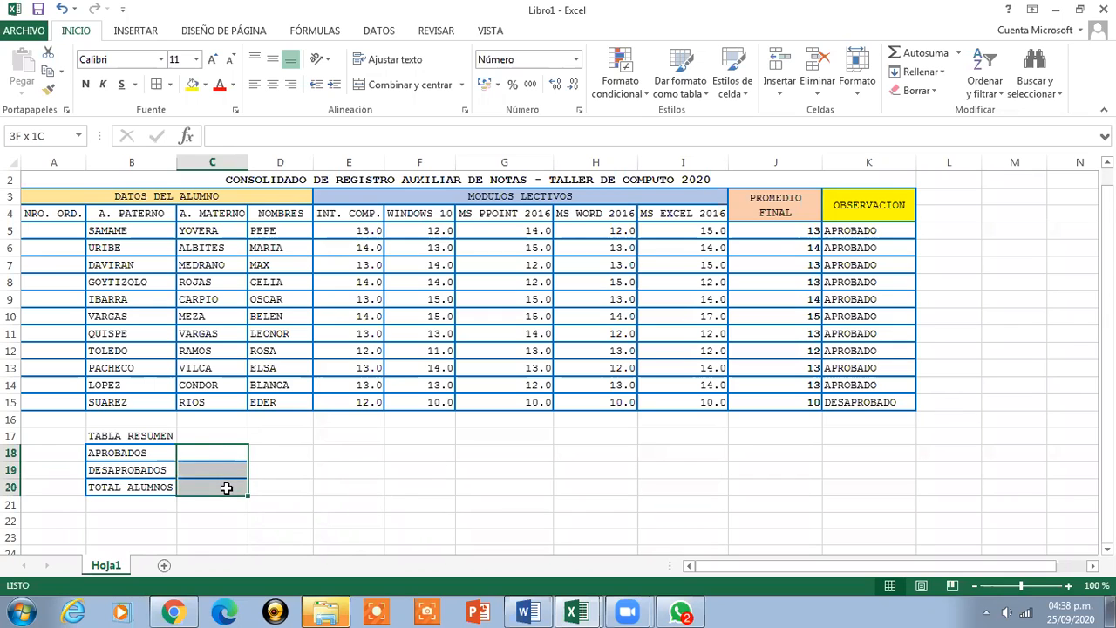
{"action": "left_click", "coordinate": [292, 89]}
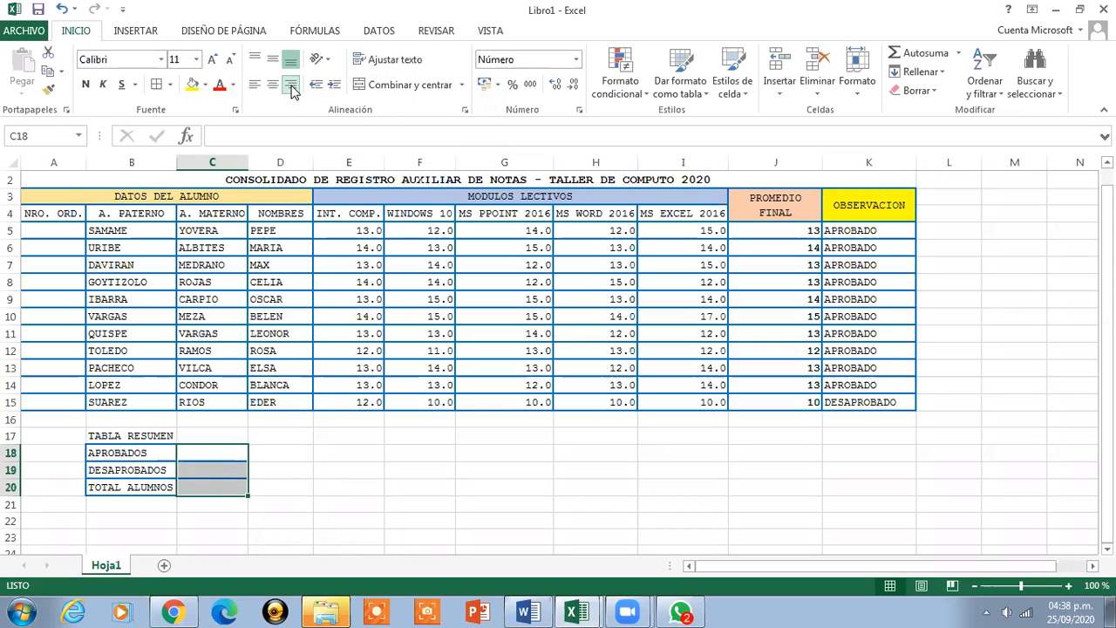
{"action": "left_click", "coordinate": [272, 59]}
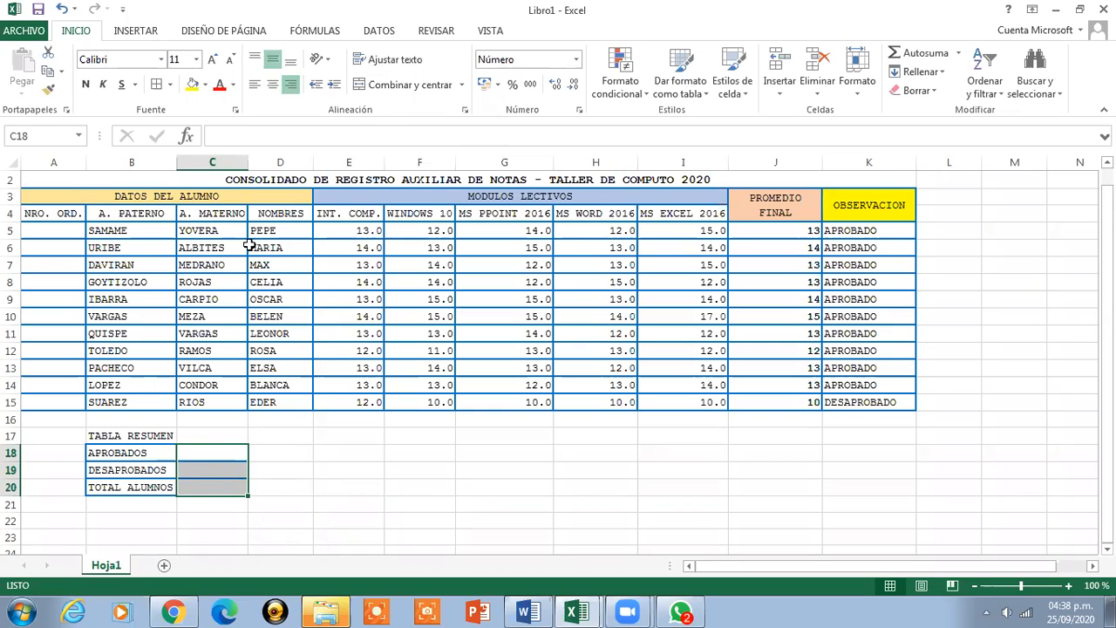
Count the passed students in C18 with the formula =CONTAR.SI(K5:K15,"APROBADO")
{"action": "left_click", "coordinate": [190, 454]}
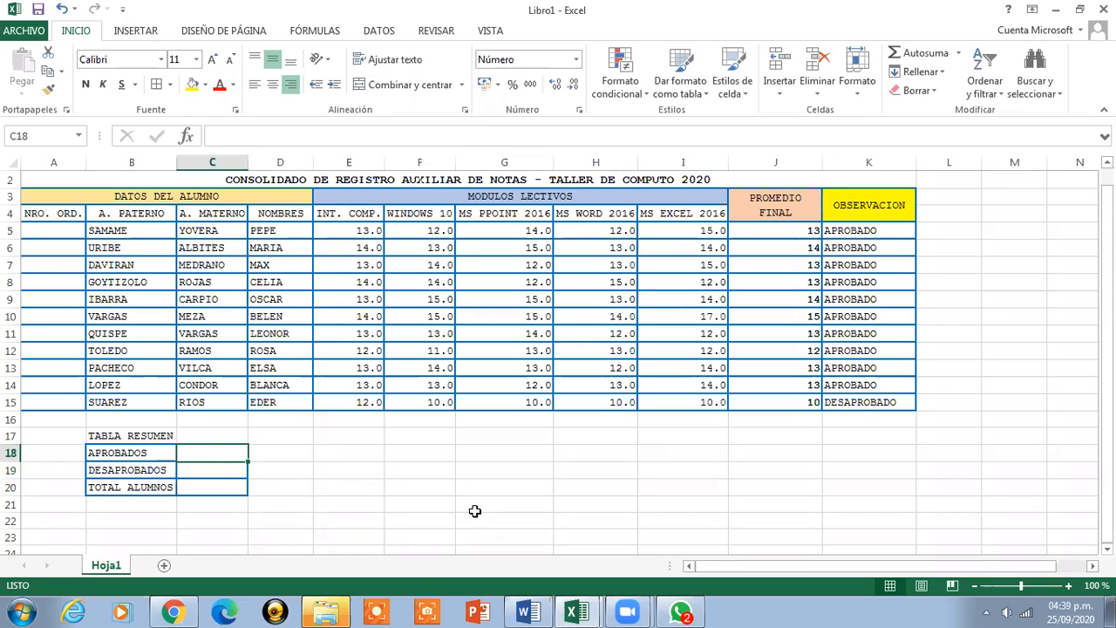
{"action": "type", "text": "="}
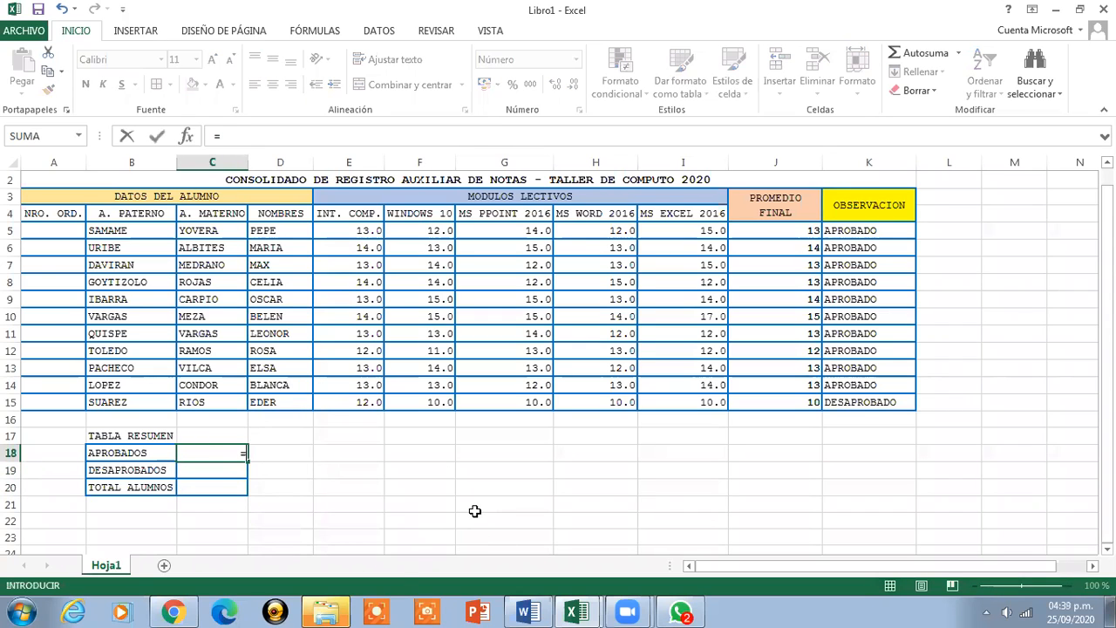
{"action": "type", "text": "CONTAR"}
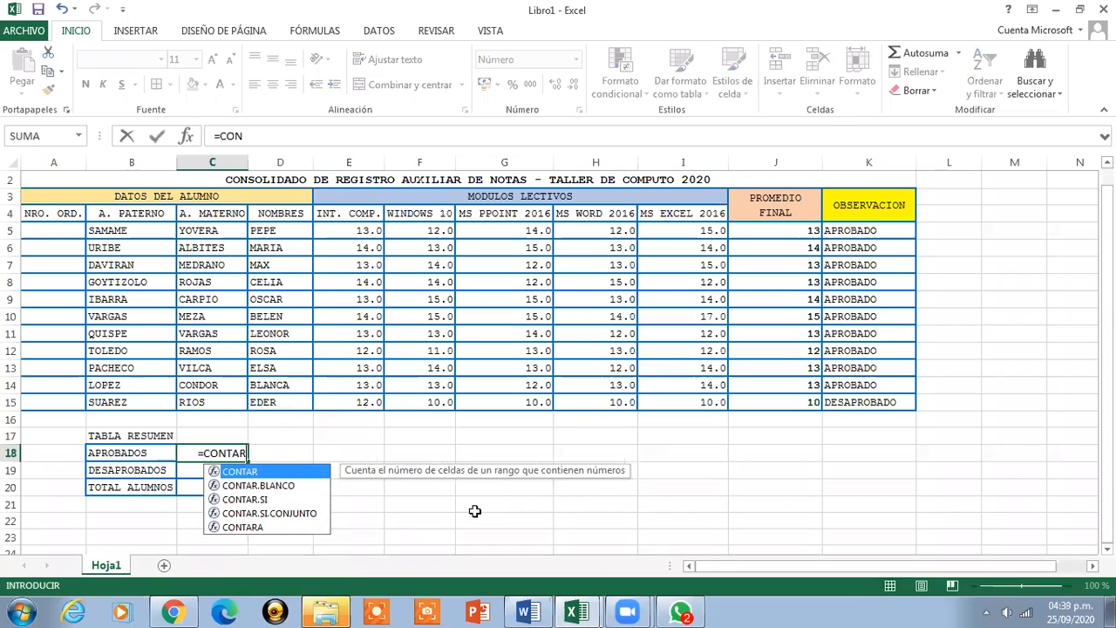
{"action": "type", "text": ".SI("}
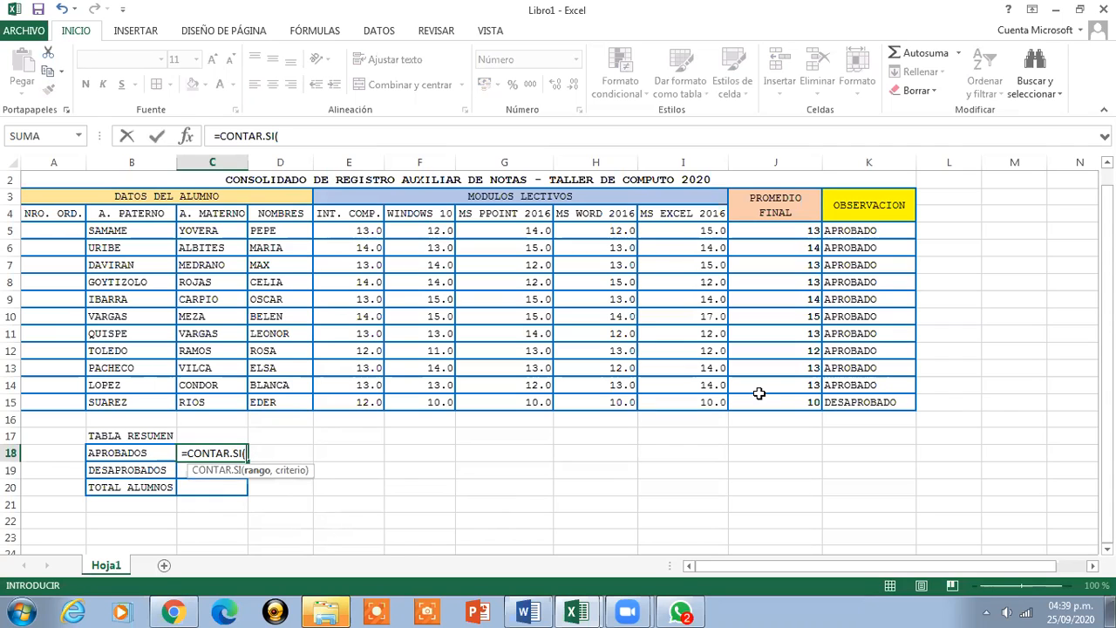
{"action": "left_click_drag", "start_coordinate": [886, 231], "coordinate": [888, 401]}
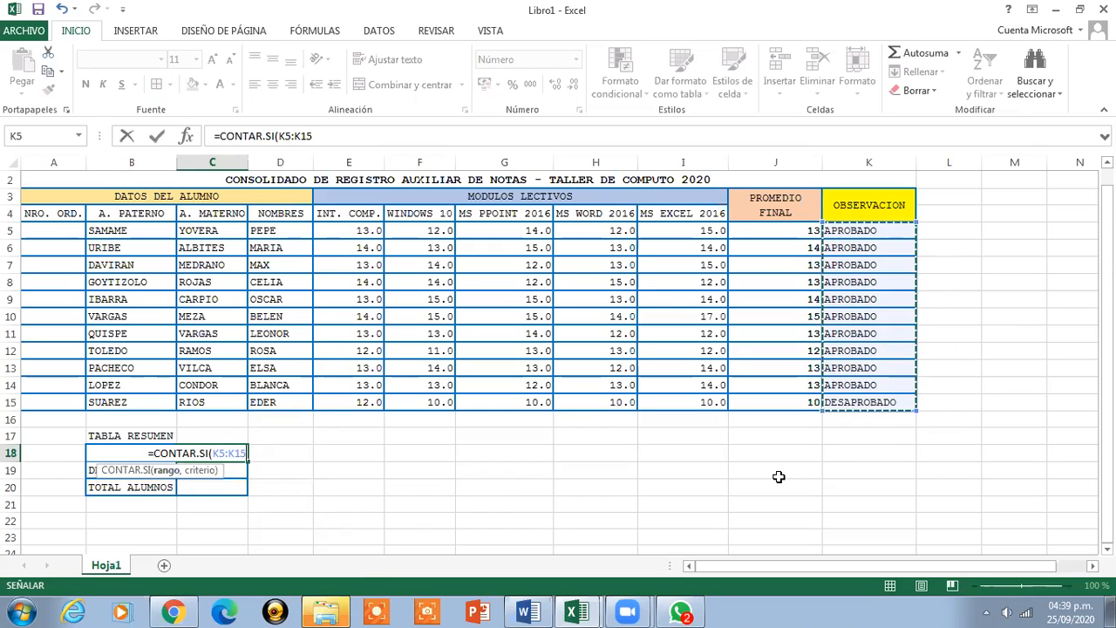
{"action": "type", "text": ","}
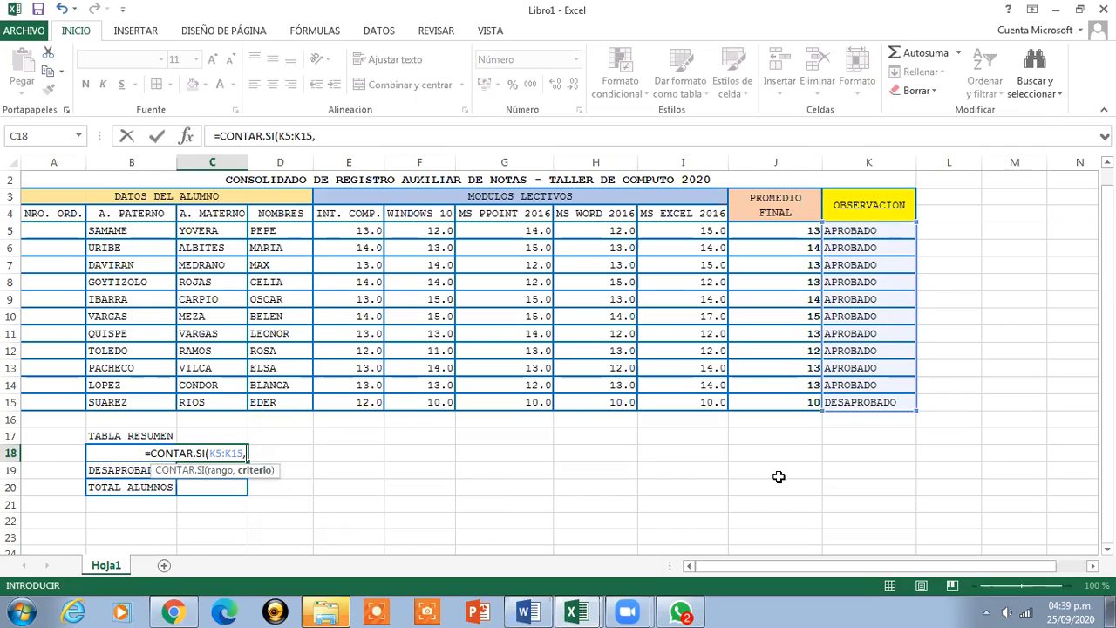
{"action": "type", "text": "\""}
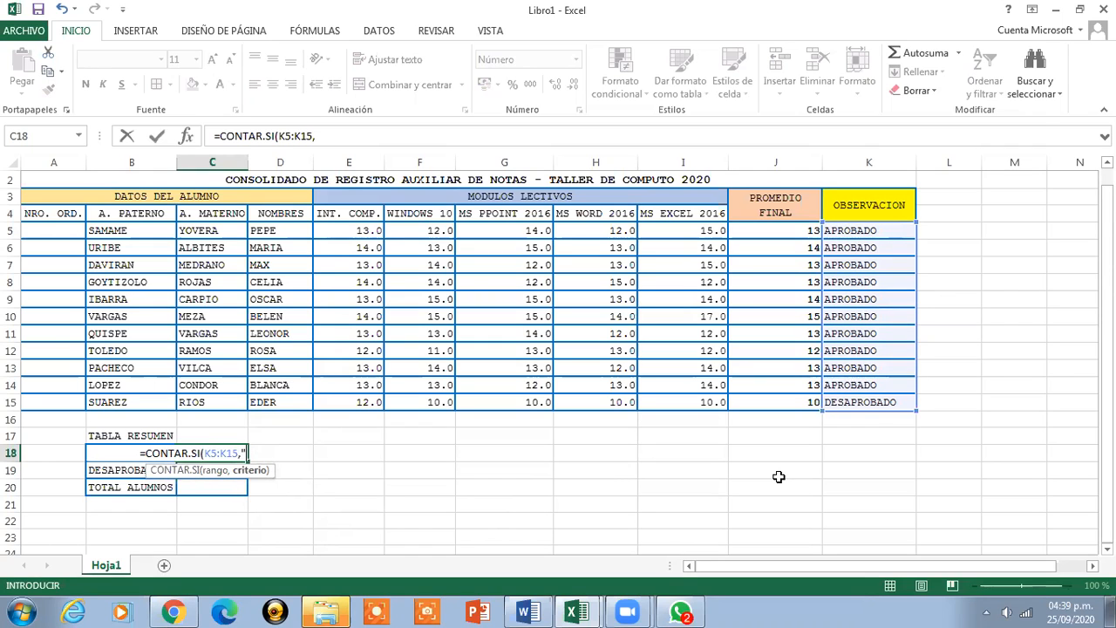
{"action": "type", "text": "AP"}
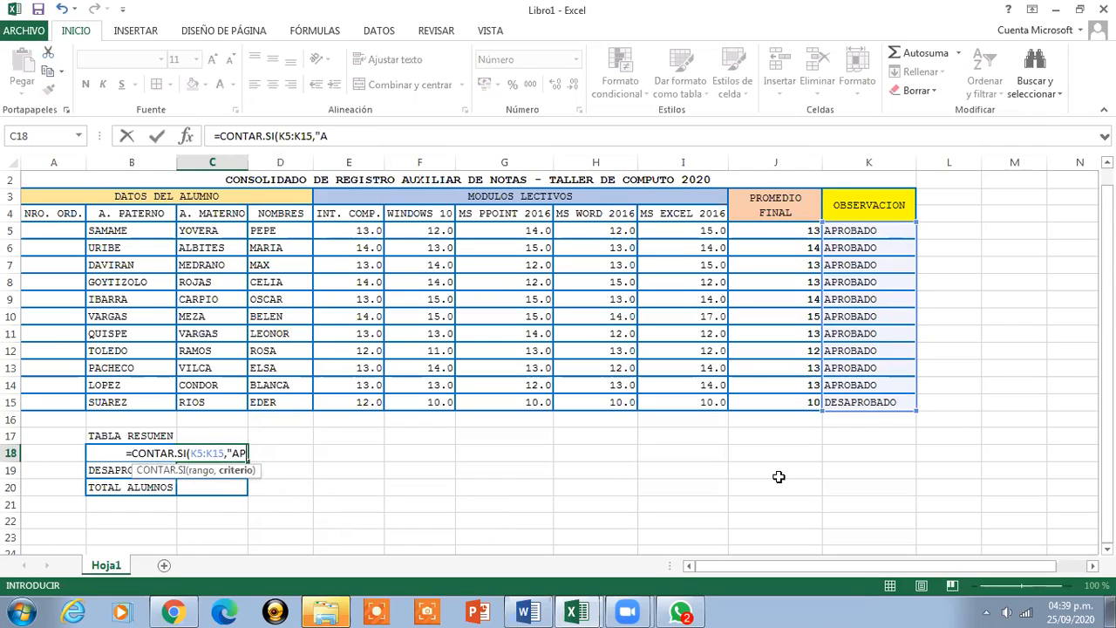
{"action": "type", "text": "ROBAD"}
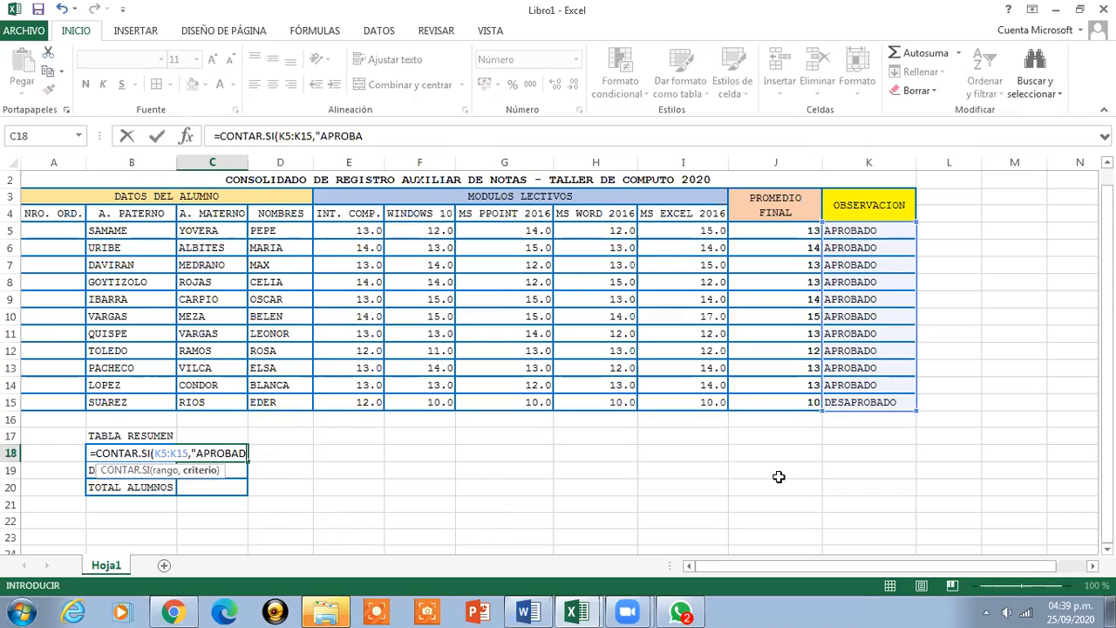
{"action": "type", "text": "O"}
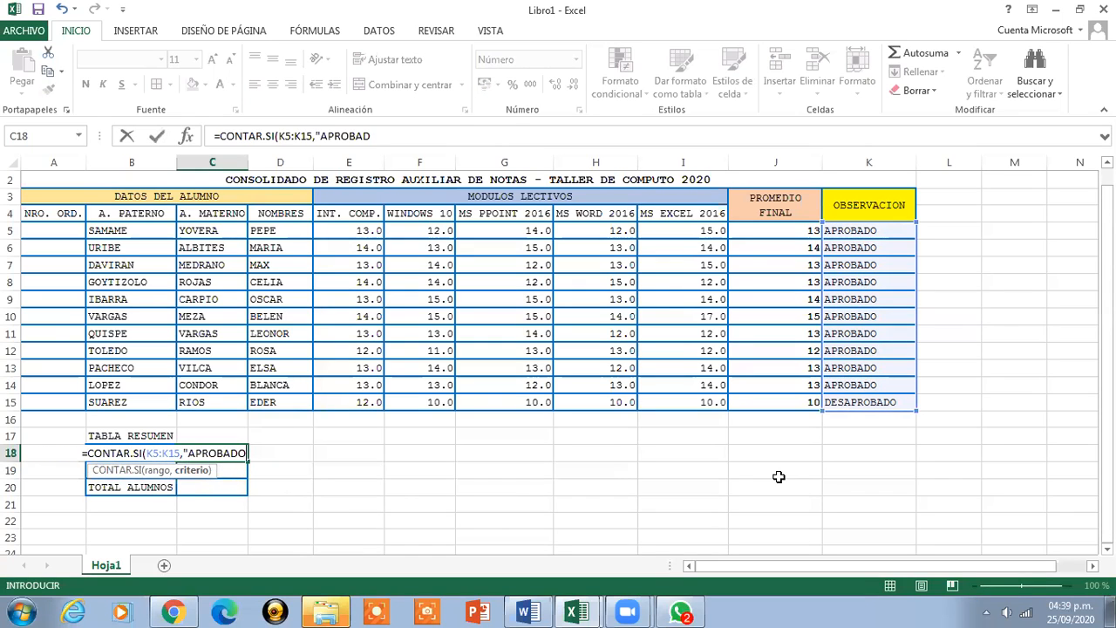
{"action": "type", "text": "\""}
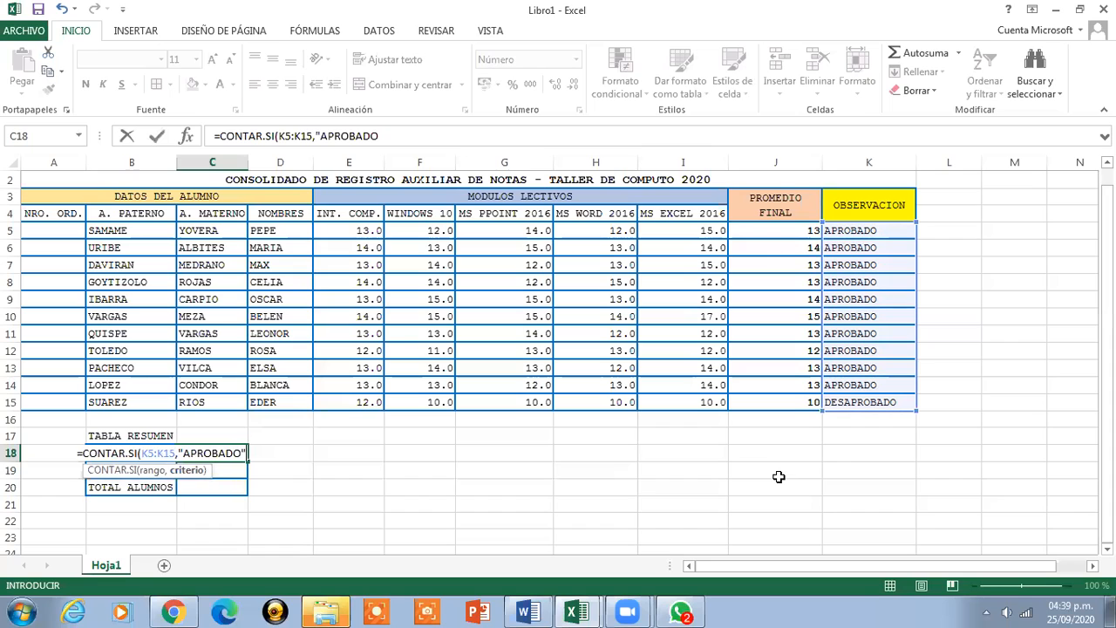
{"action": "type", "text": ")"}
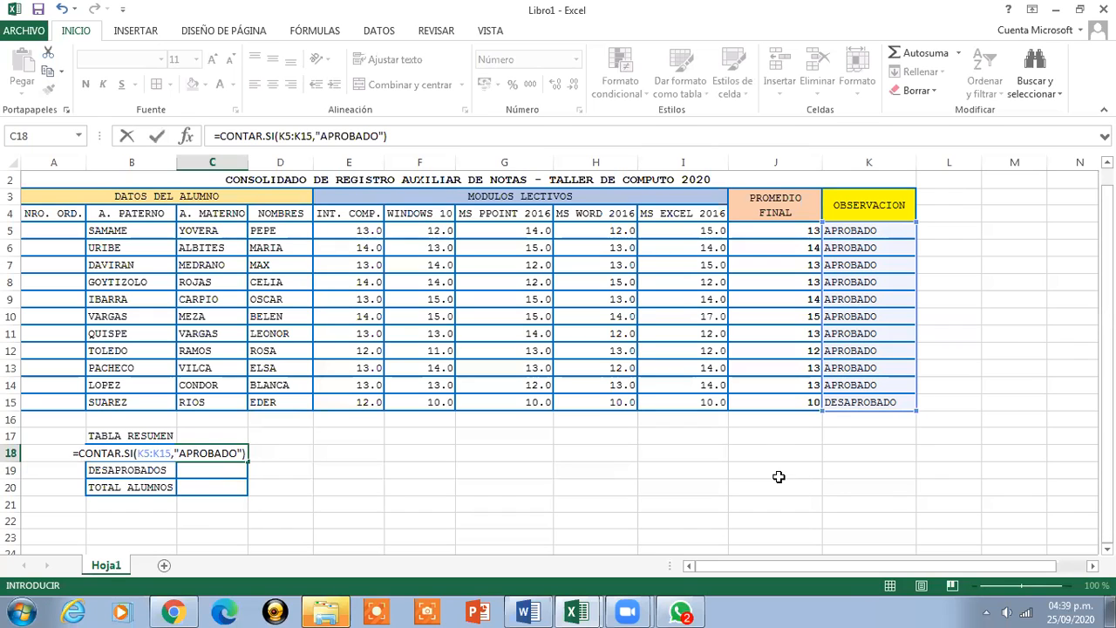
{"action": "key", "text": "Return"}
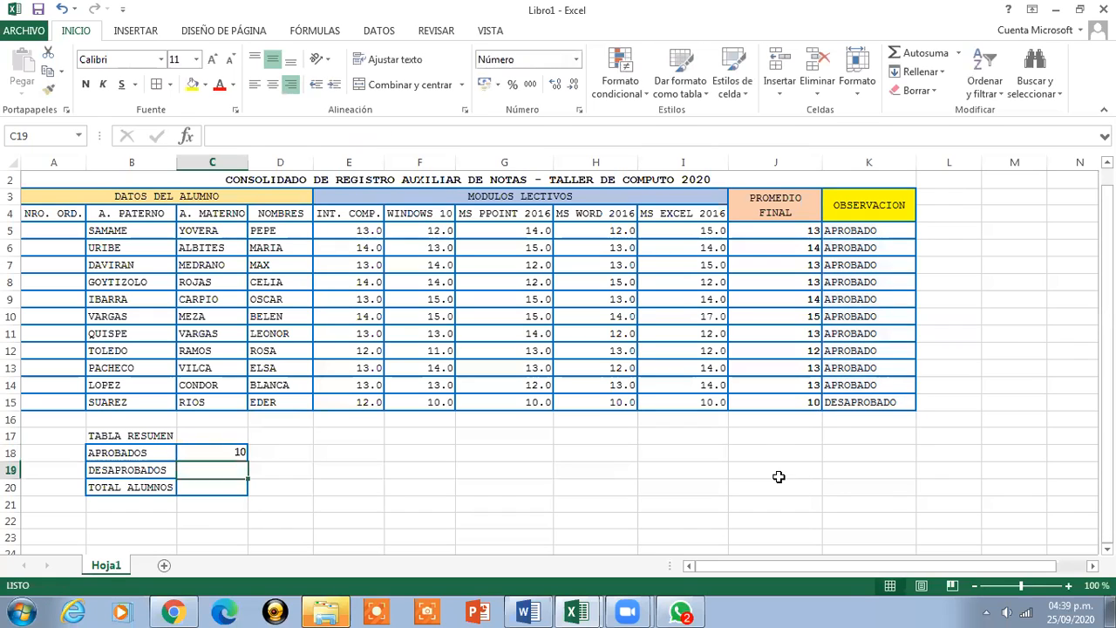
Copy the APROBADOS count formula from C18 down to C19 and correct its range to K5:K15
{"action": "left_click", "coordinate": [218, 451]}
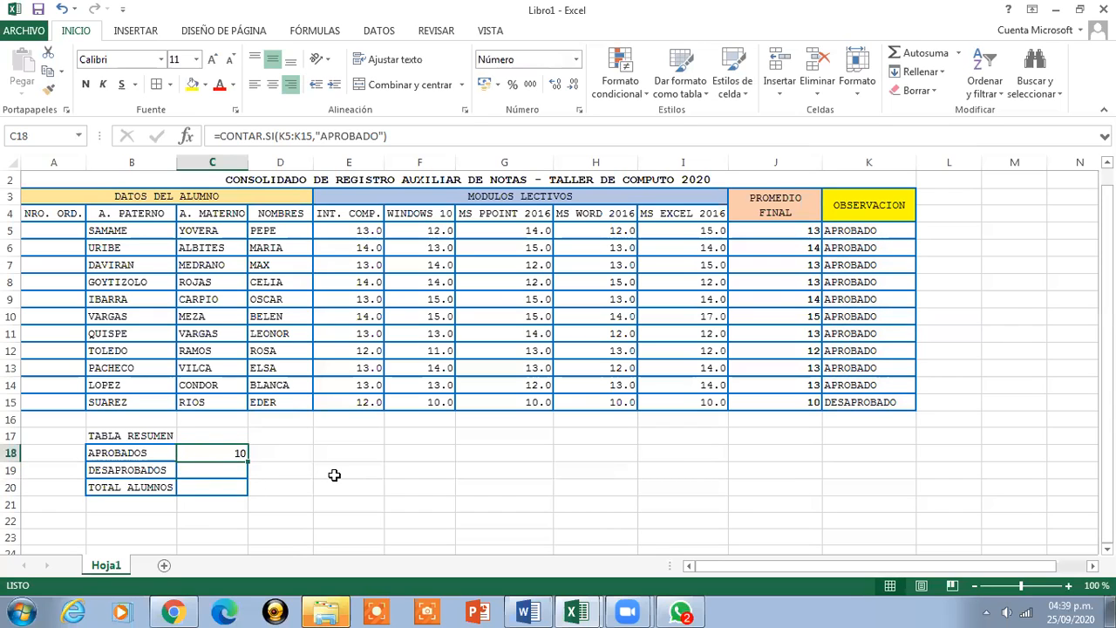
{"action": "left_click_drag", "start_coordinate": [247, 460], "coordinate": [244, 478]}
{"action": "left_click", "coordinate": [235, 470]}
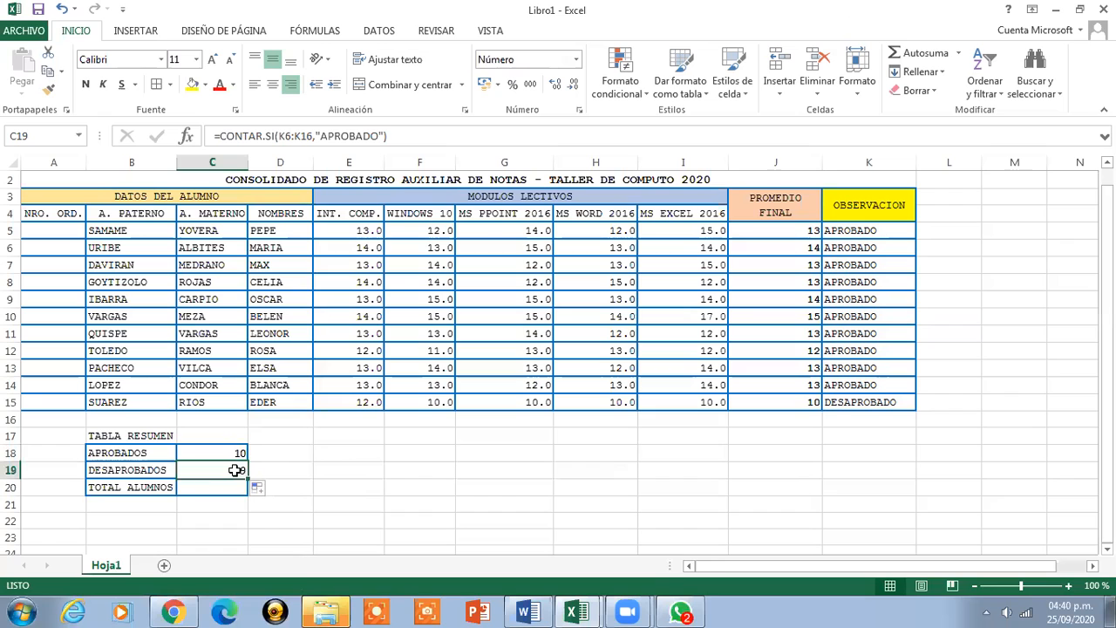
{"action": "left_click", "coordinate": [290, 136]}
{"action": "key", "text": "BackSpace"}
{"action": "type", "text": "5"}
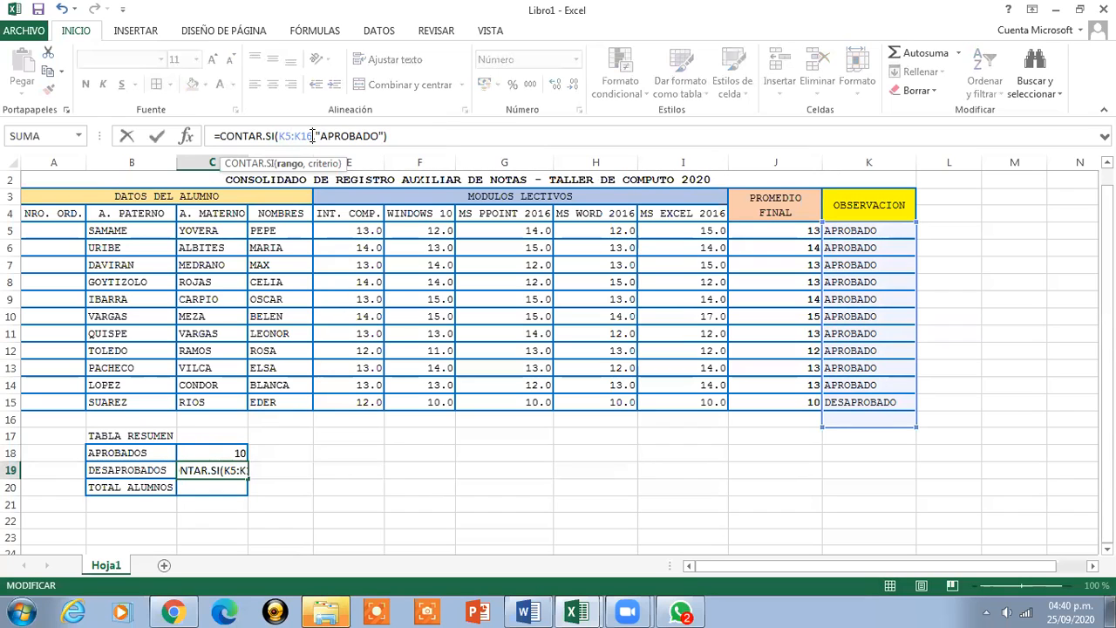
{"action": "key", "text": "BackSpace"}
{"action": "type", "text": "5"}
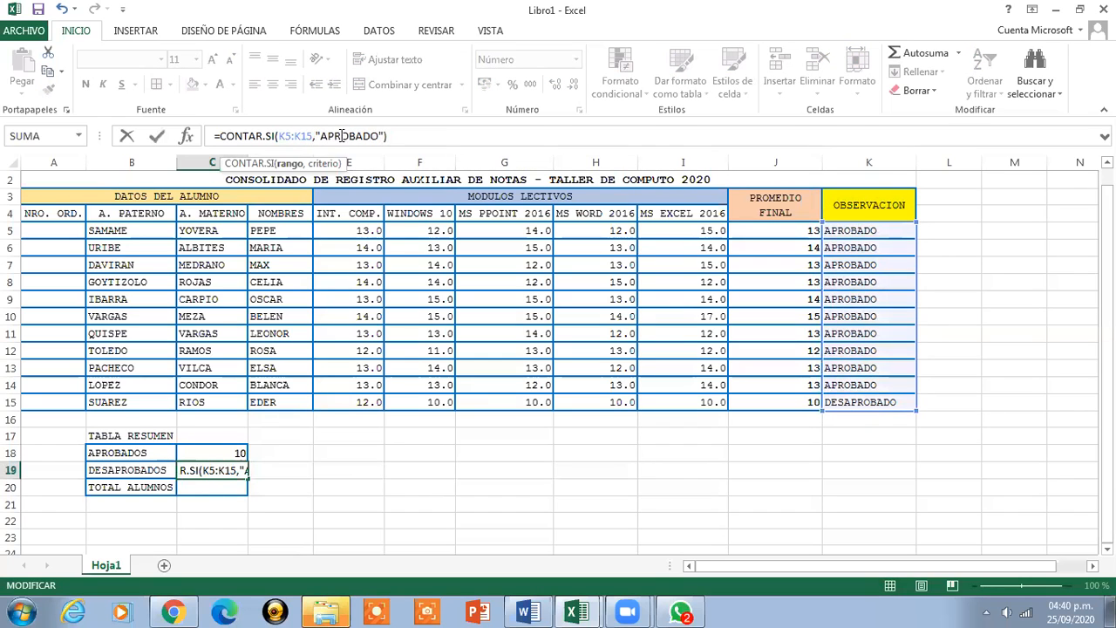
Change the criterion of the counting formula in C19 to "DESAPROBADO"
{"action": "left_click", "coordinate": [322, 136]}
{"action": "type", "text": "DE"}
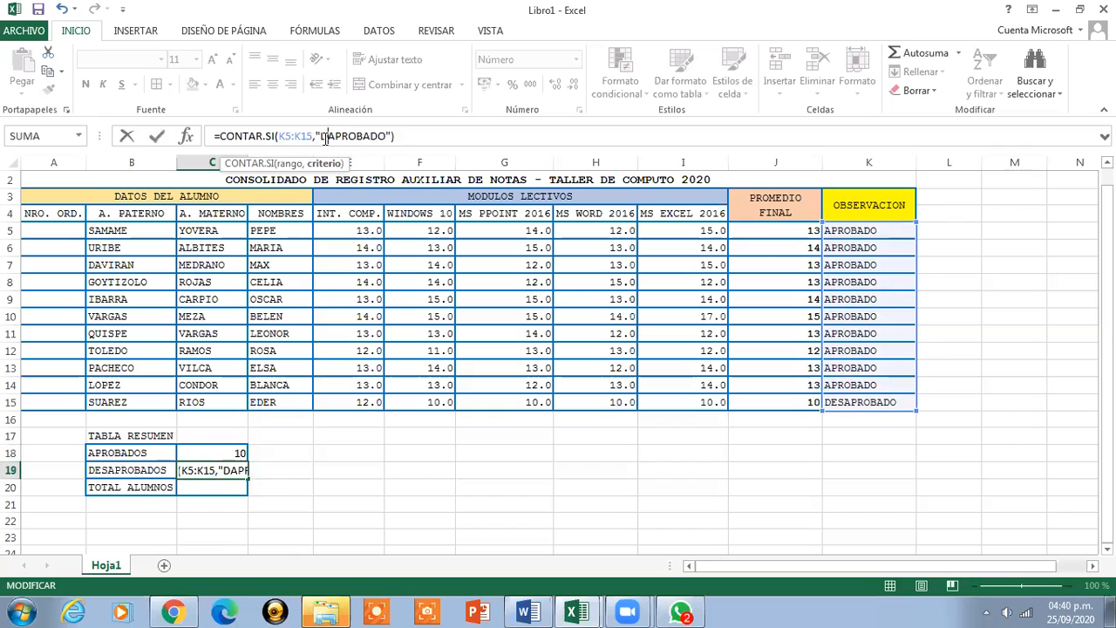
{"action": "type", "text": "S"}
{"action": "left_click", "coordinate": [435, 136]}
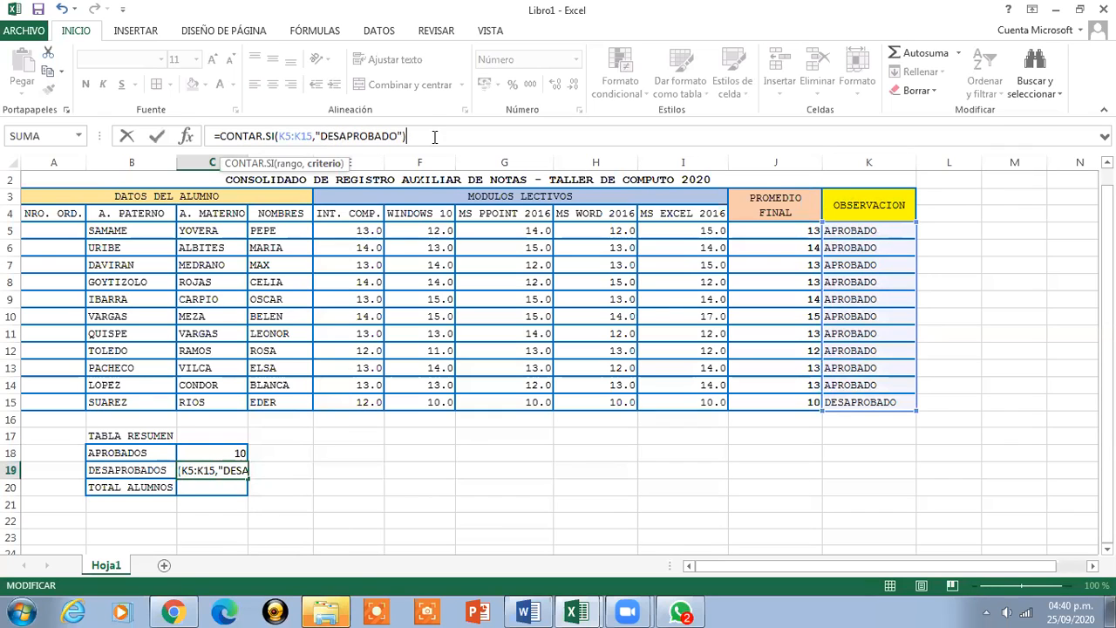
{"action": "left_click", "coordinate": [157, 136]}
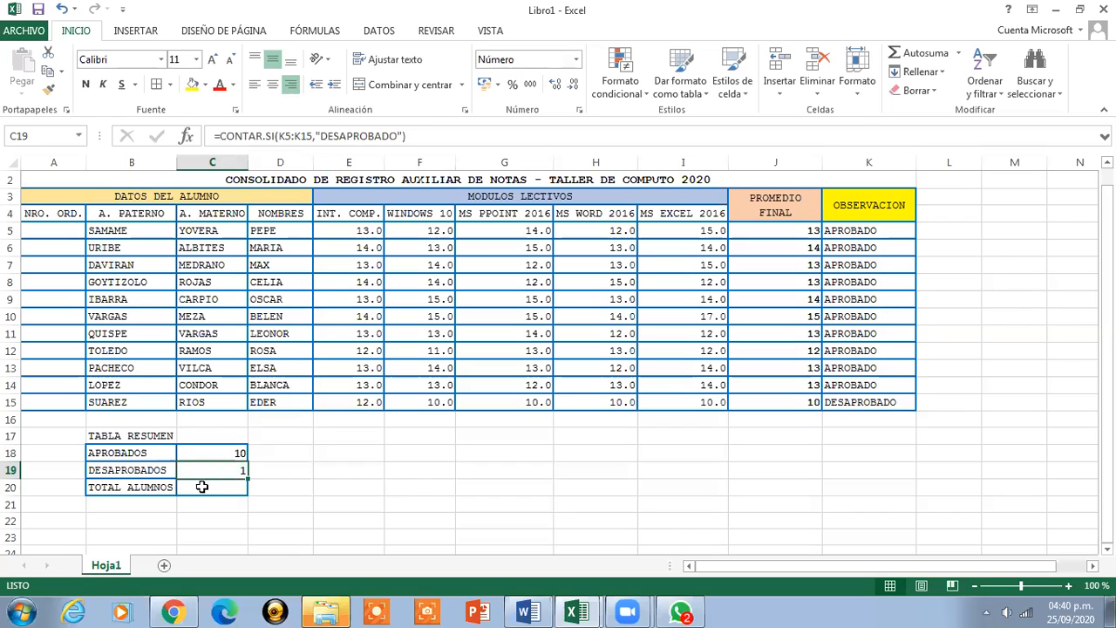
Total the students in C20 with =SUMA(C18:C19) and review the formulas of the summary table
{"action": "left_click", "coordinate": [200, 486]}
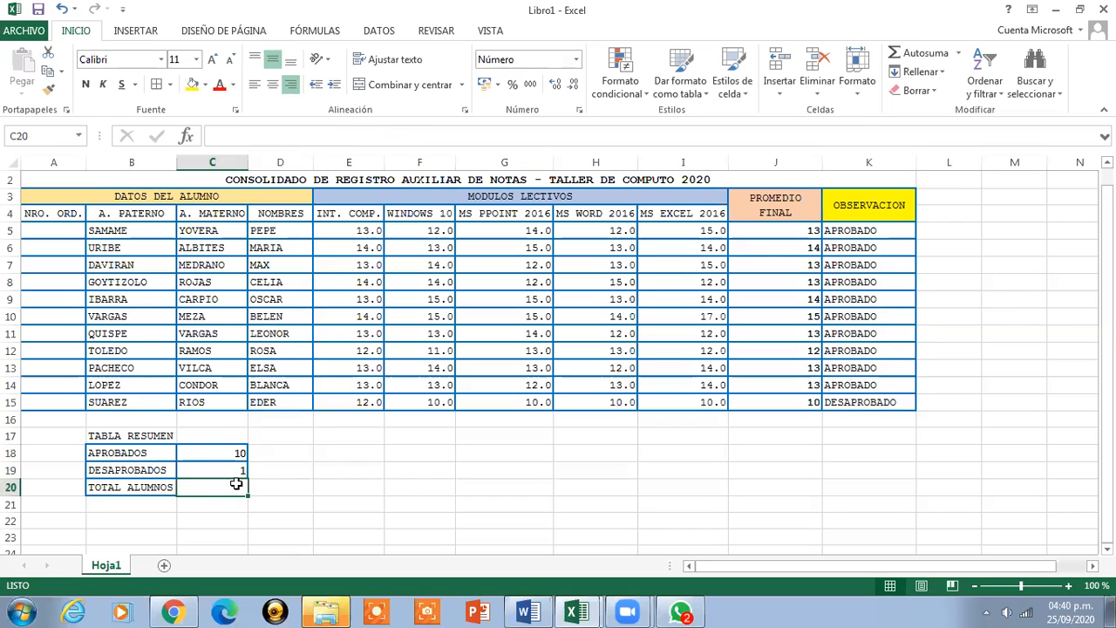
{"action": "type", "text": "=suma"}
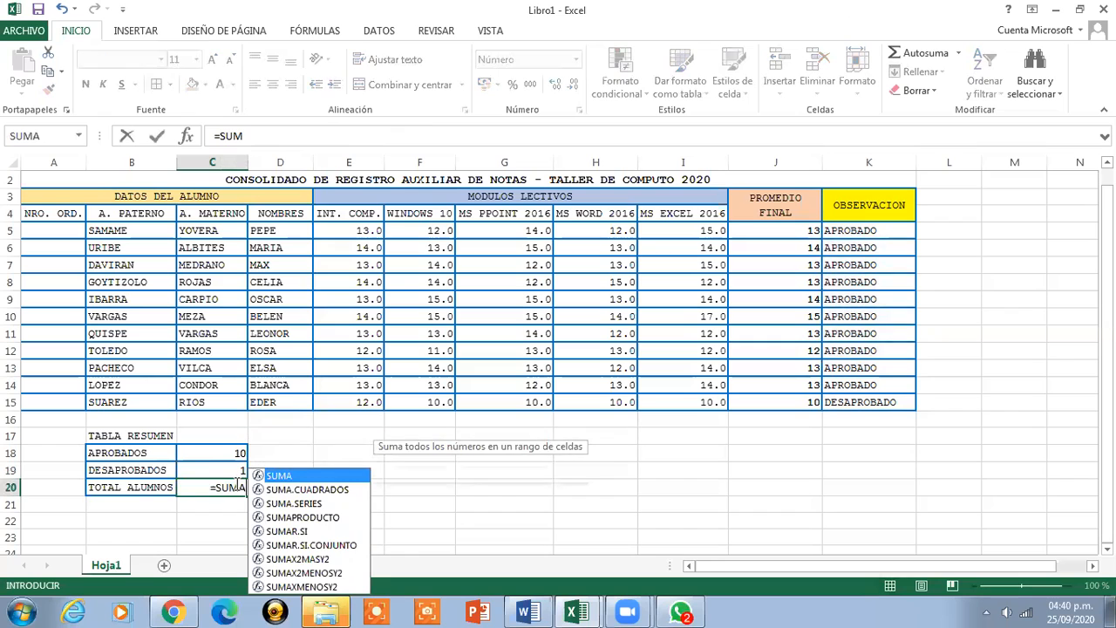
{"action": "key", "text": "Tab"}
{"action": "left_click_drag", "start_coordinate": [195, 452], "coordinate": [195, 470]}
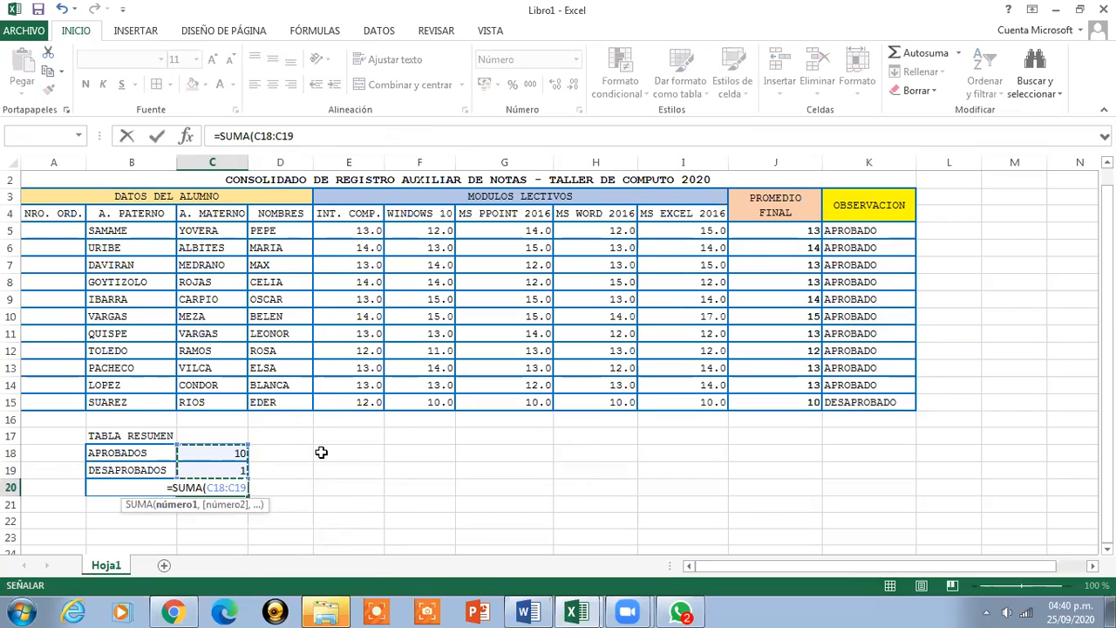
{"action": "type", "text": ")"}
{"action": "left_click", "coordinate": [442, 486]}
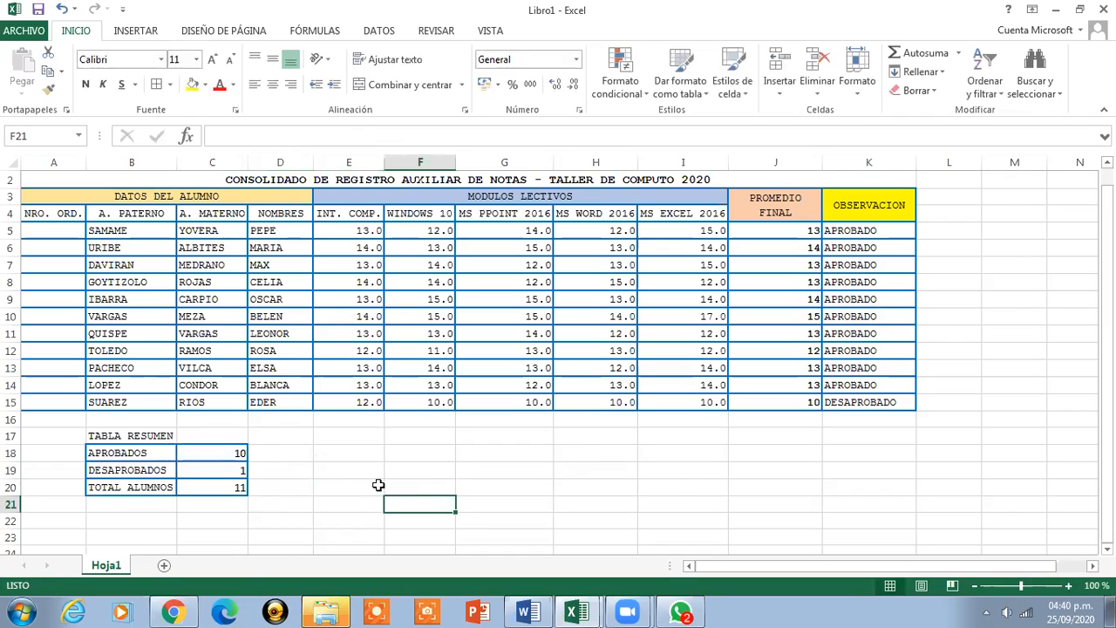
{"action": "left_click", "coordinate": [210, 488]}
{"action": "left_click", "coordinate": [230, 452]}
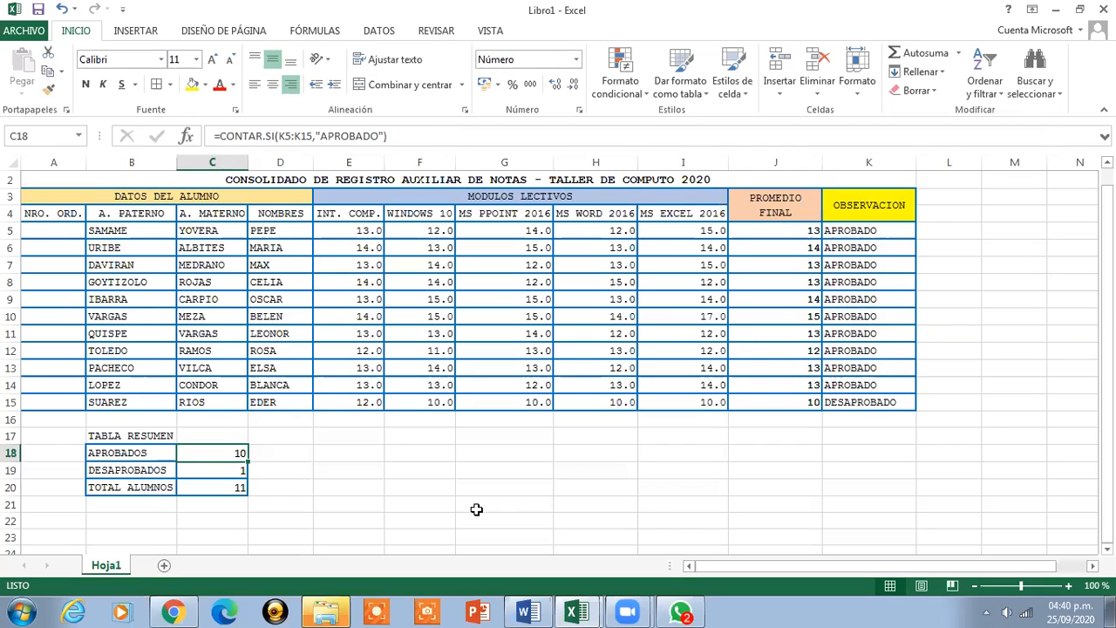
{"action": "key", "text": "Down"}
{"action": "key", "text": "Down"}
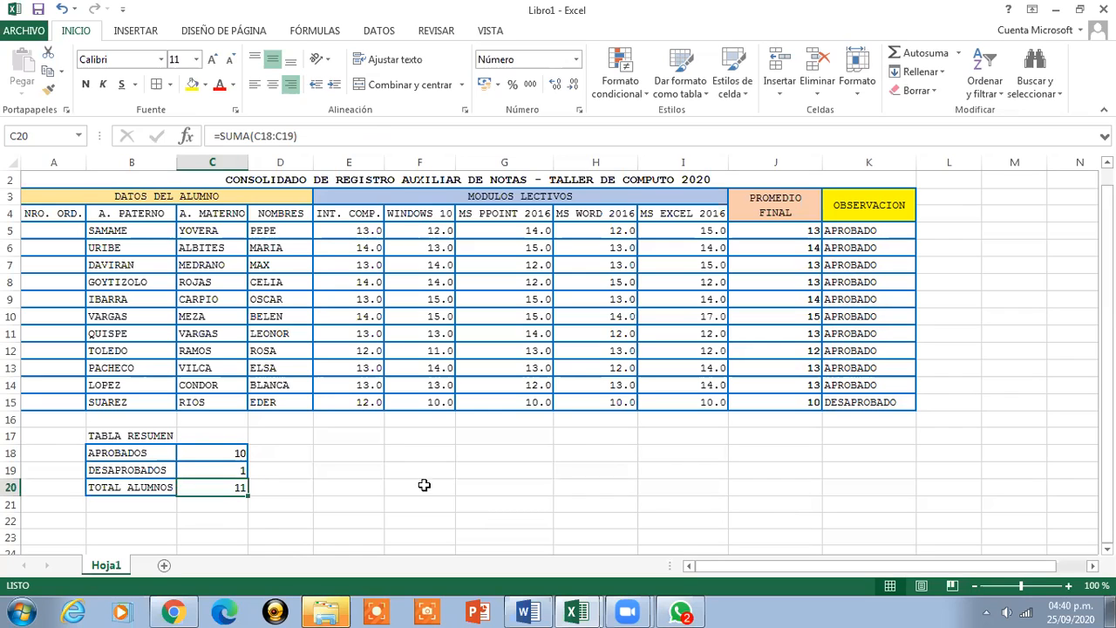
Set the grades in E12:H12 to 10 and check the summary cells C18 to C20
{"action": "left_click", "coordinate": [352, 356]}
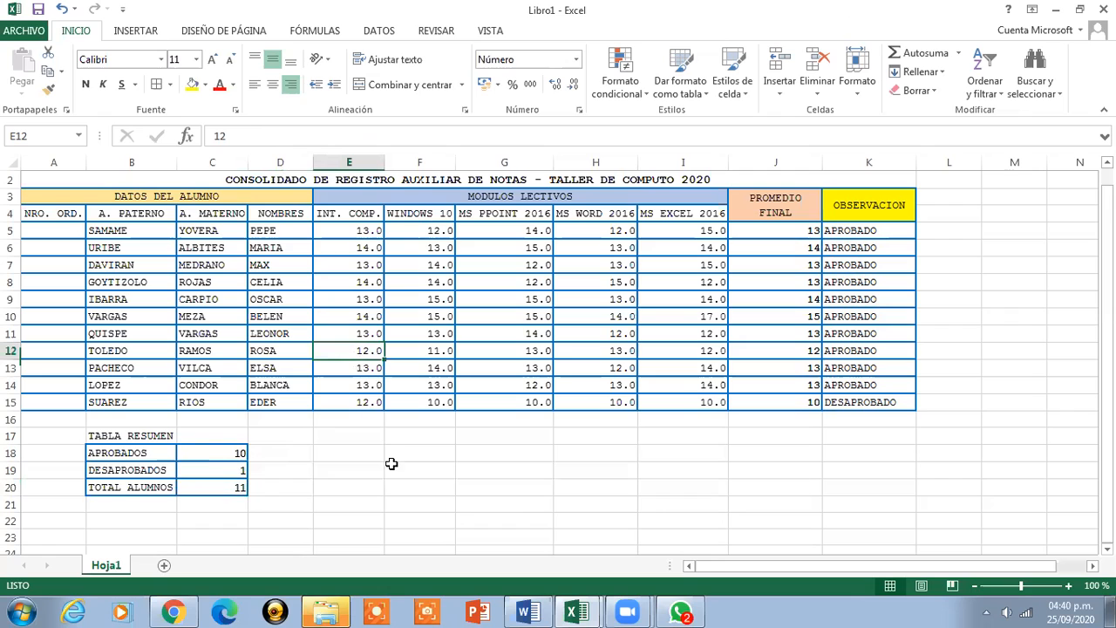
{"action": "type", "text": "10"}
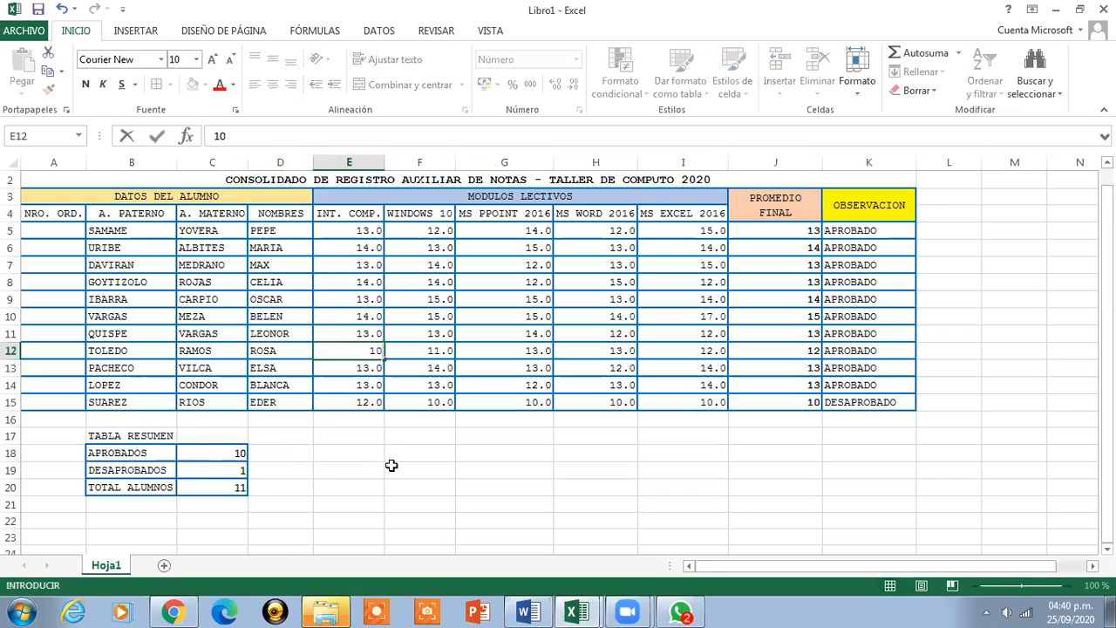
{"action": "key", "text": "Tab"}
{"action": "type", "text": "10"}
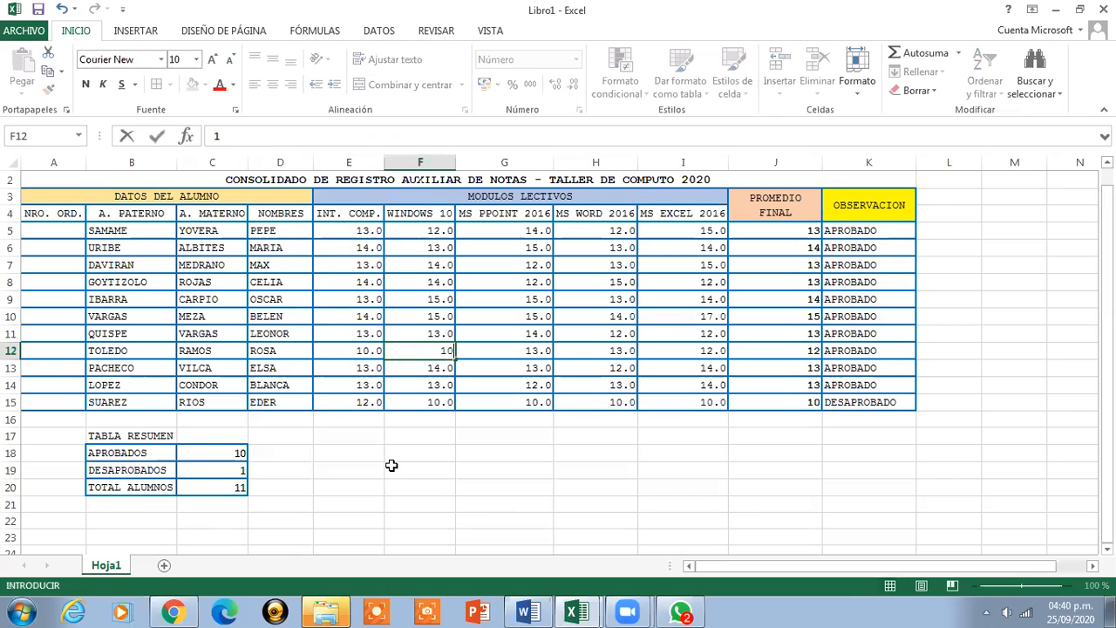
{"action": "key", "text": "Tab"}
{"action": "type", "text": "10"}
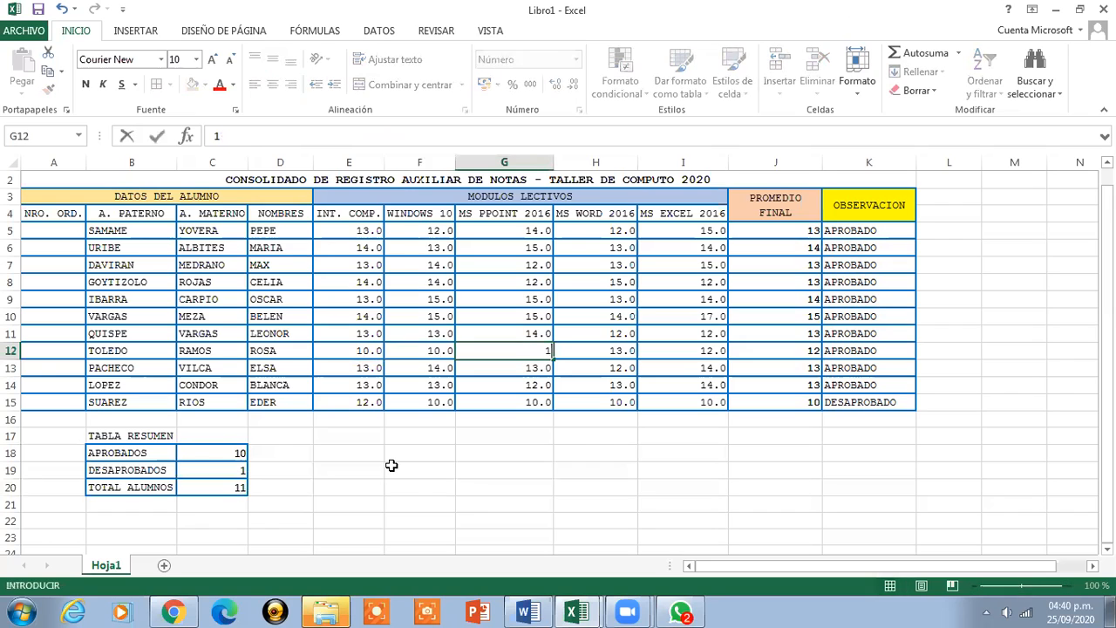
{"action": "key", "text": "Tab"}
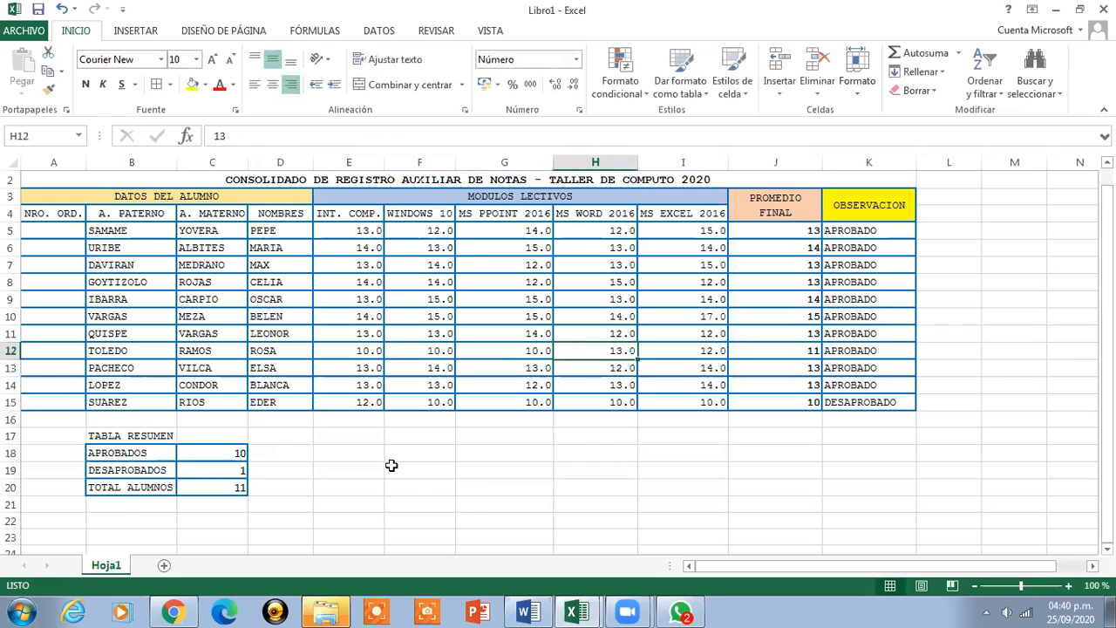
{"action": "type", "text": "10"}
{"action": "key", "text": "Tab"}
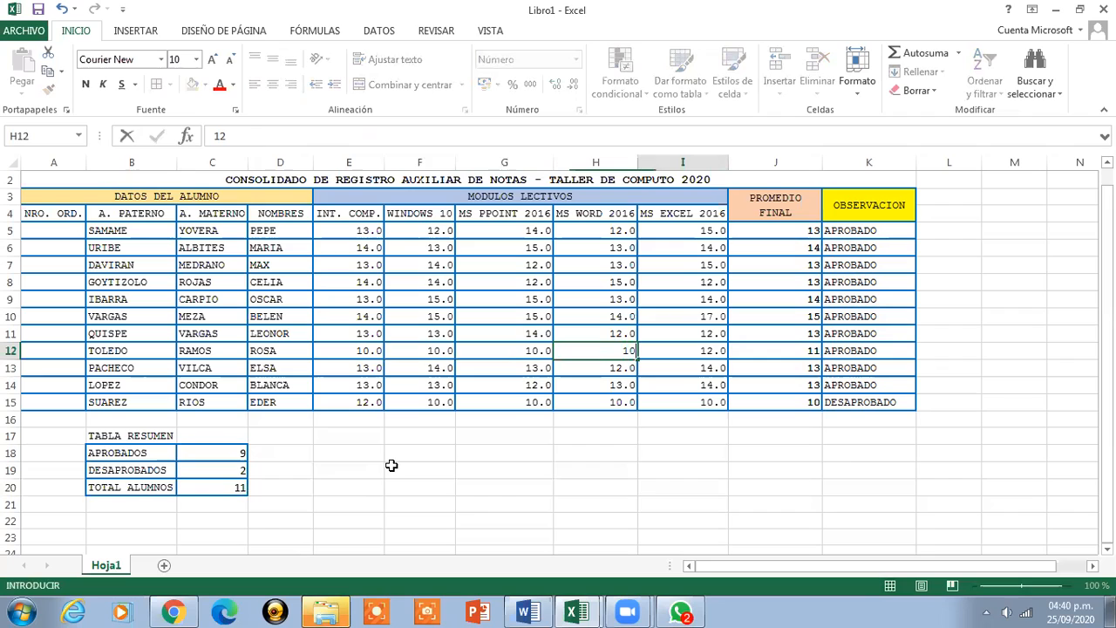
{"action": "left_click", "coordinate": [215, 453]}
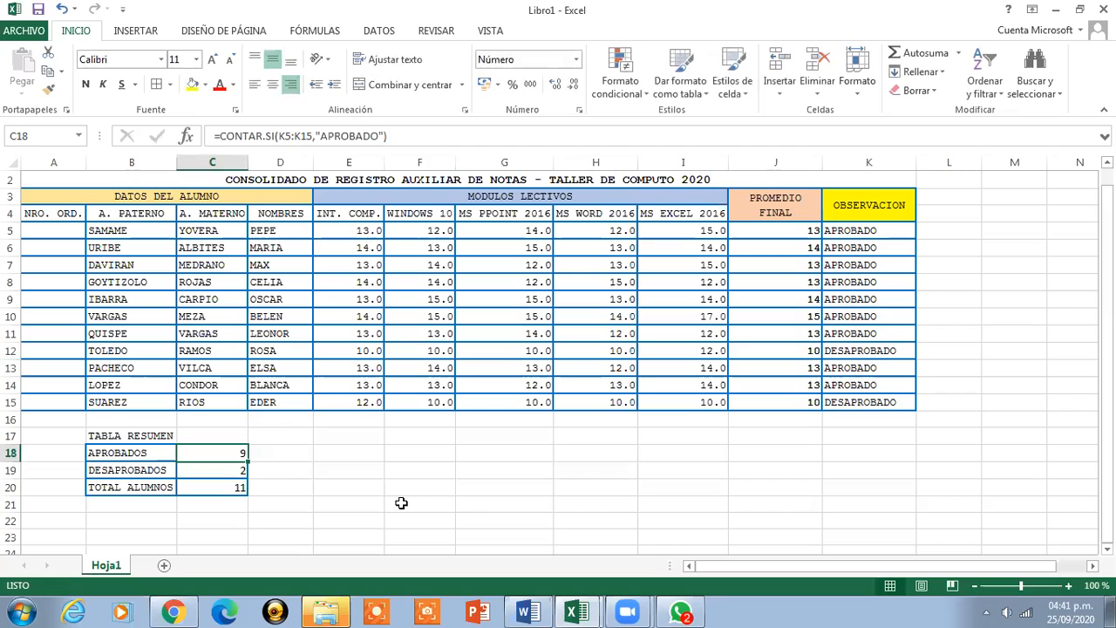
{"action": "key", "text": "Down"}
{"action": "key", "text": "Down"}
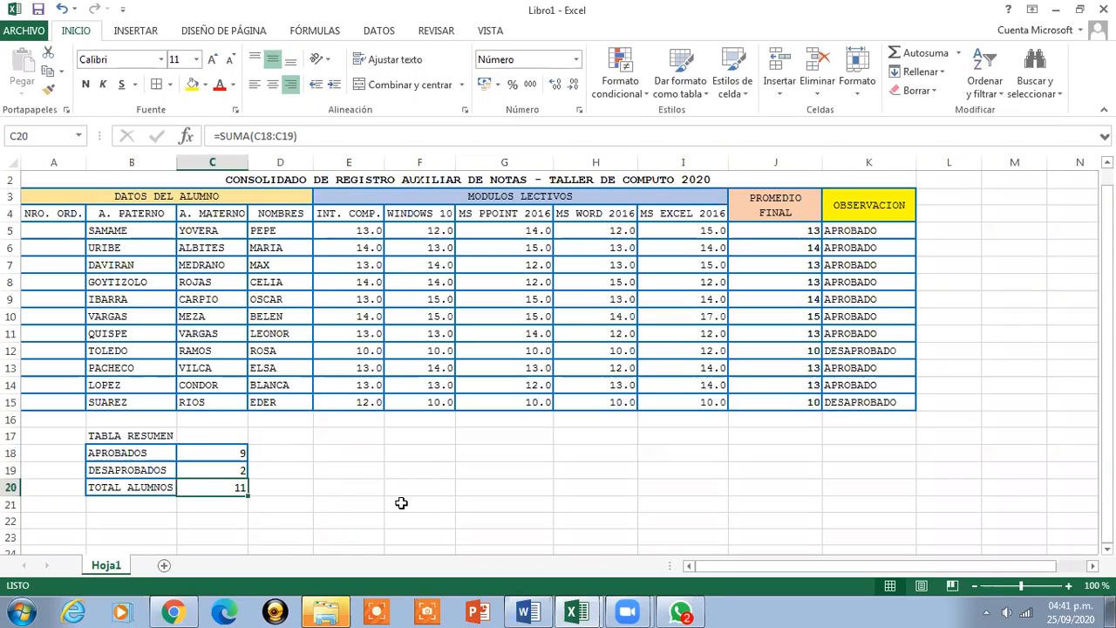
Fill the TOTAL ALUMNOS count cell C20 in the summary table with a light gold colour
{"action": "left_click_drag", "start_coordinate": [209, 452], "coordinate": [215, 485]}
{"action": "left_click", "coordinate": [216, 486]}
{"action": "left_click", "coordinate": [205, 84]}
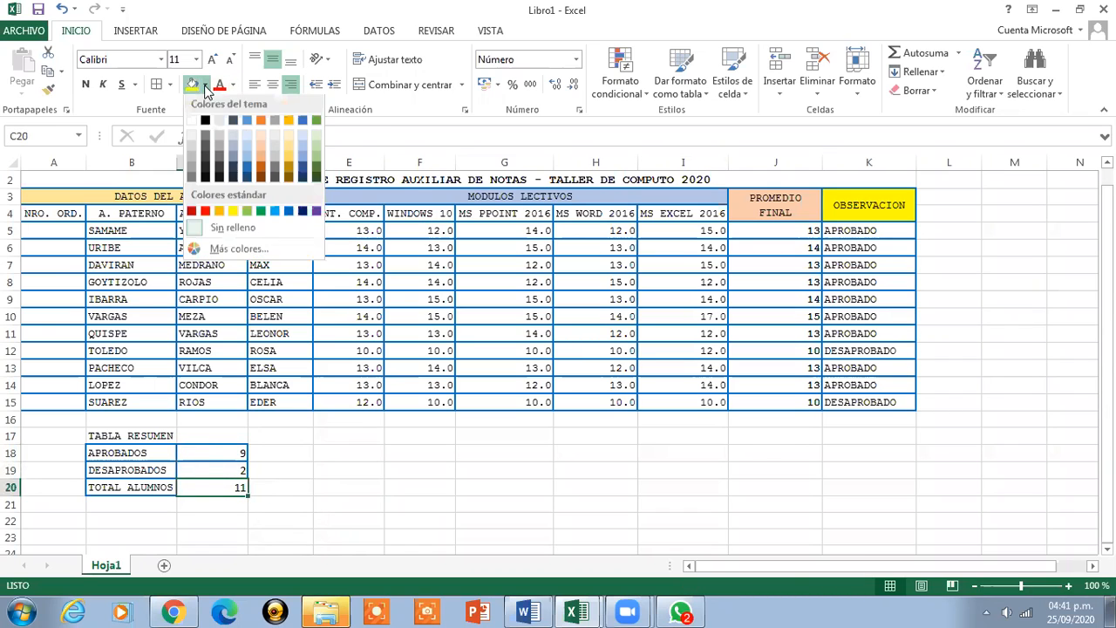
{"action": "left_click", "coordinate": [288, 161]}
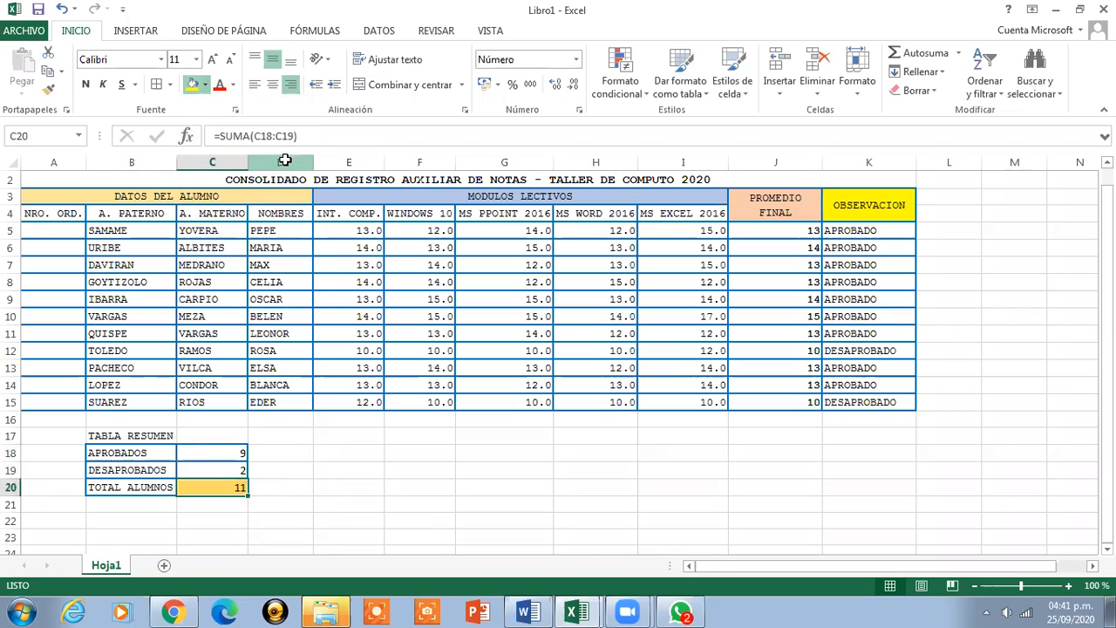
{"action": "left_click", "coordinate": [218, 452]}
{"action": "left_click", "coordinate": [170, 440]}
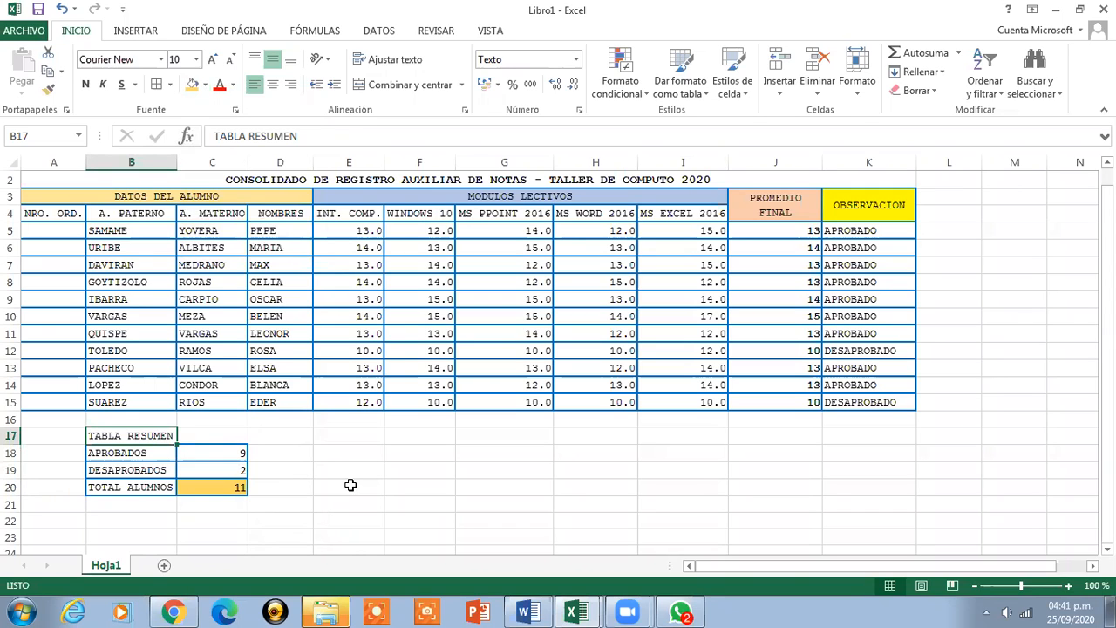
{"action": "left_click_drag", "start_coordinate": [1108, 362], "coordinate": [1108, 344]}
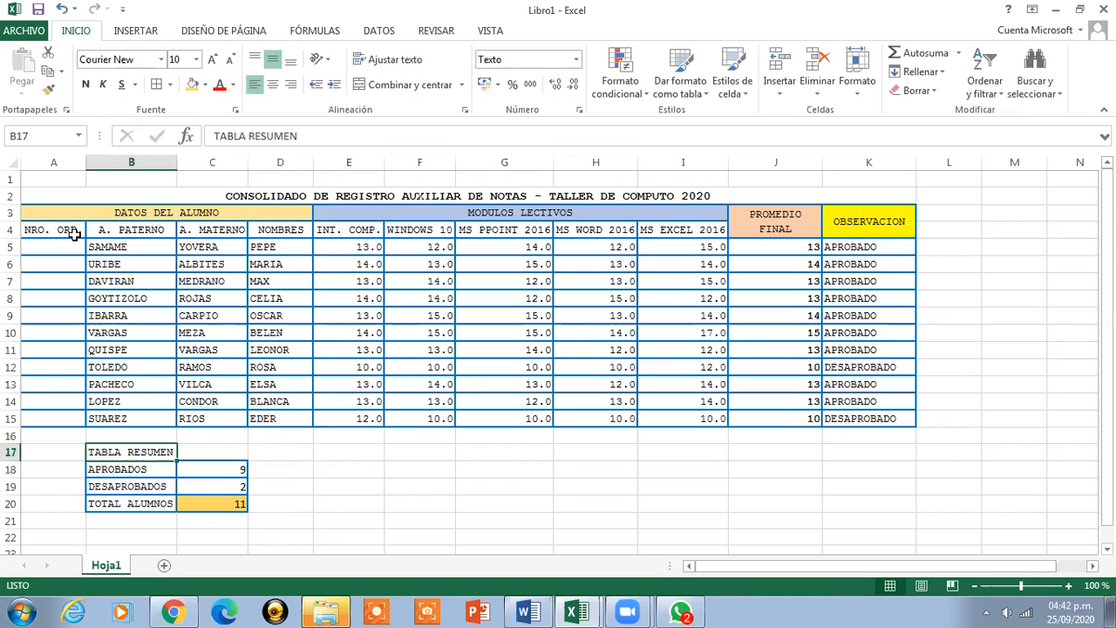
{"action": "left_click_drag", "start_coordinate": [29, 228], "coordinate": [927, 420]}
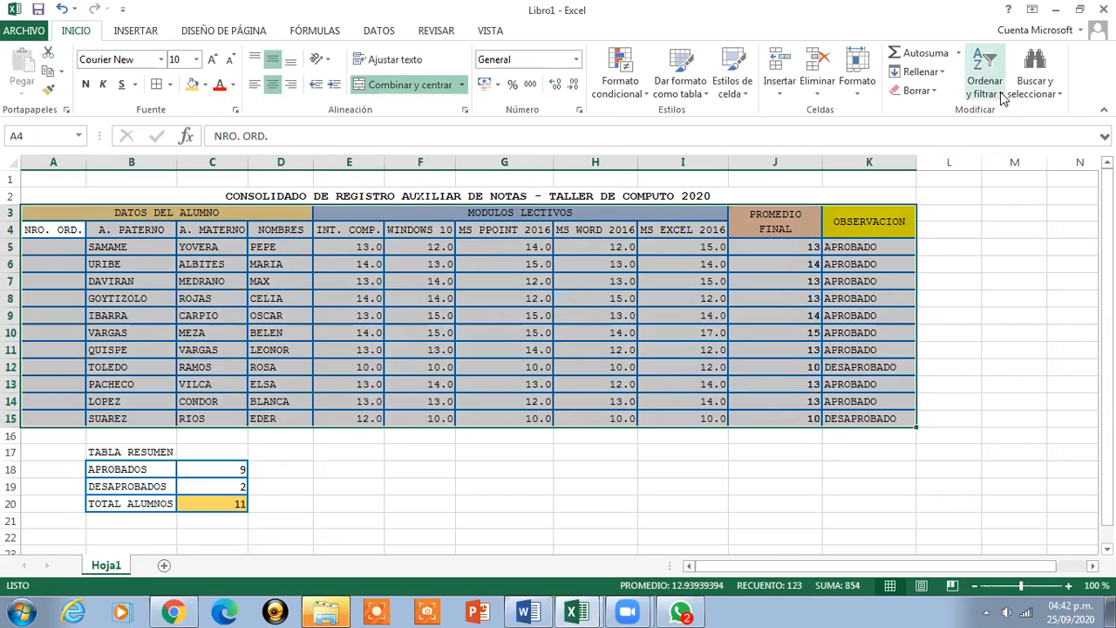
{"action": "left_click", "coordinate": [1001, 96]}
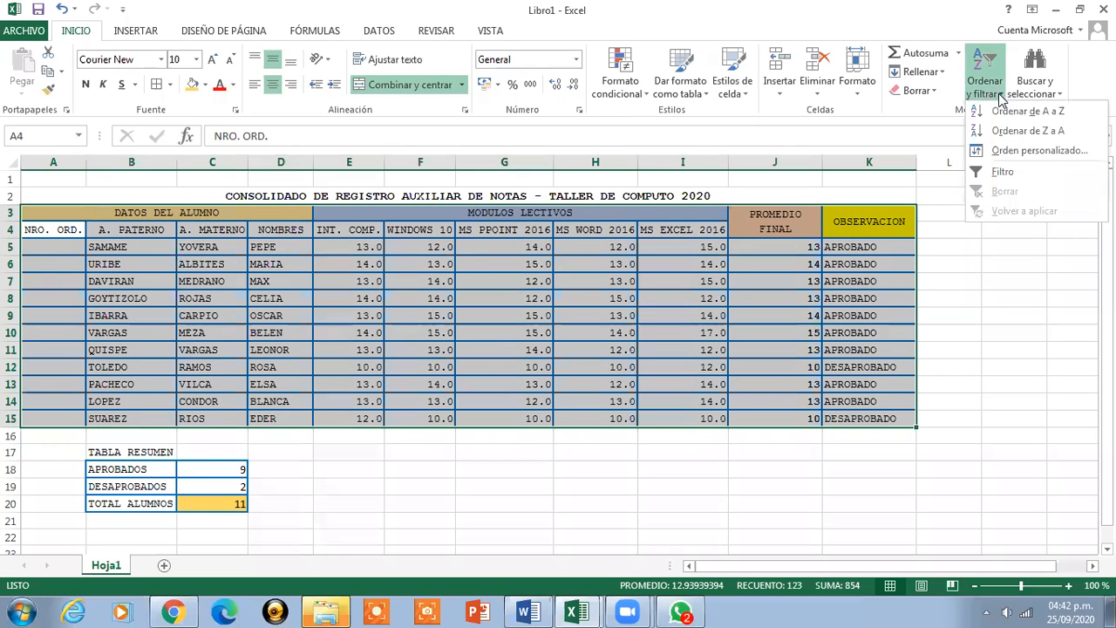
{"action": "left_click", "coordinate": [995, 153]}
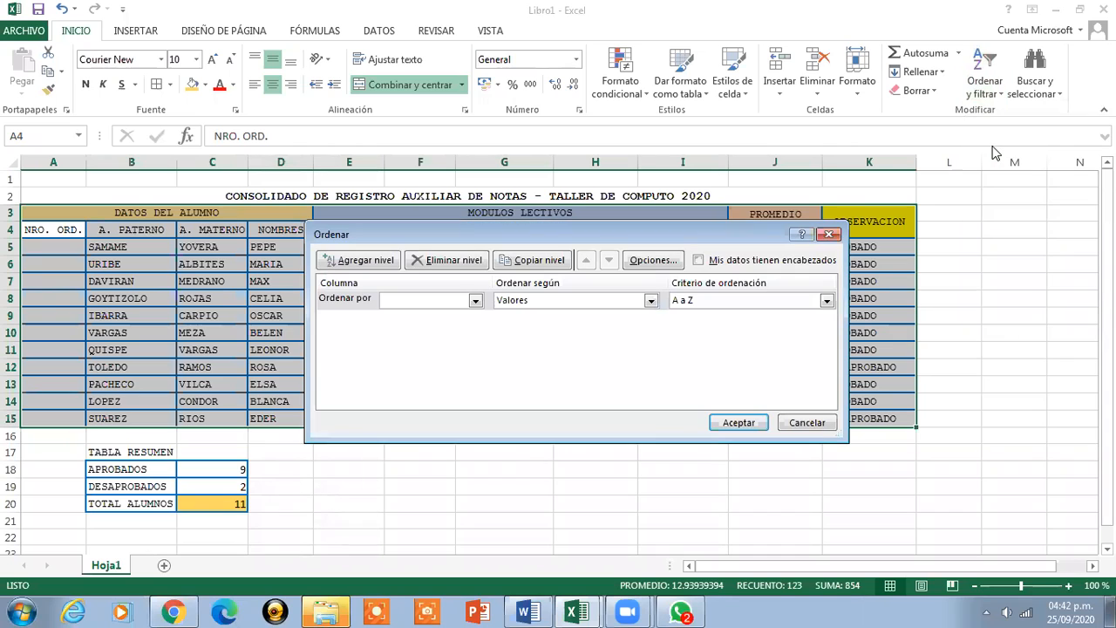
{"action": "left_click_drag", "start_coordinate": [668, 238], "coordinate": [706, 268]}
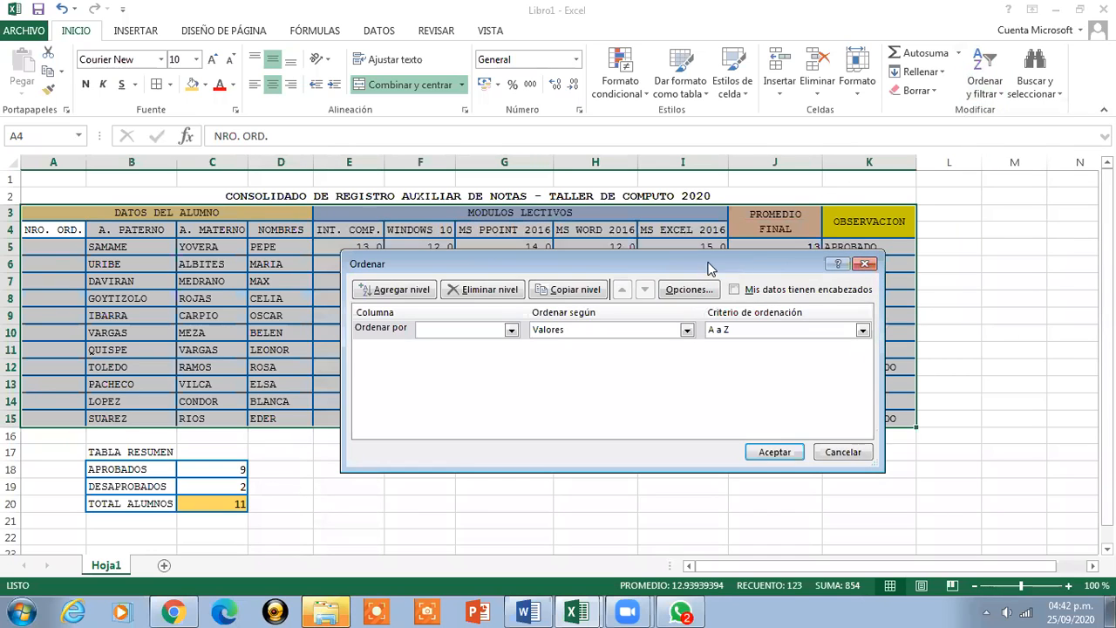
{"action": "left_click", "coordinate": [864, 265]}
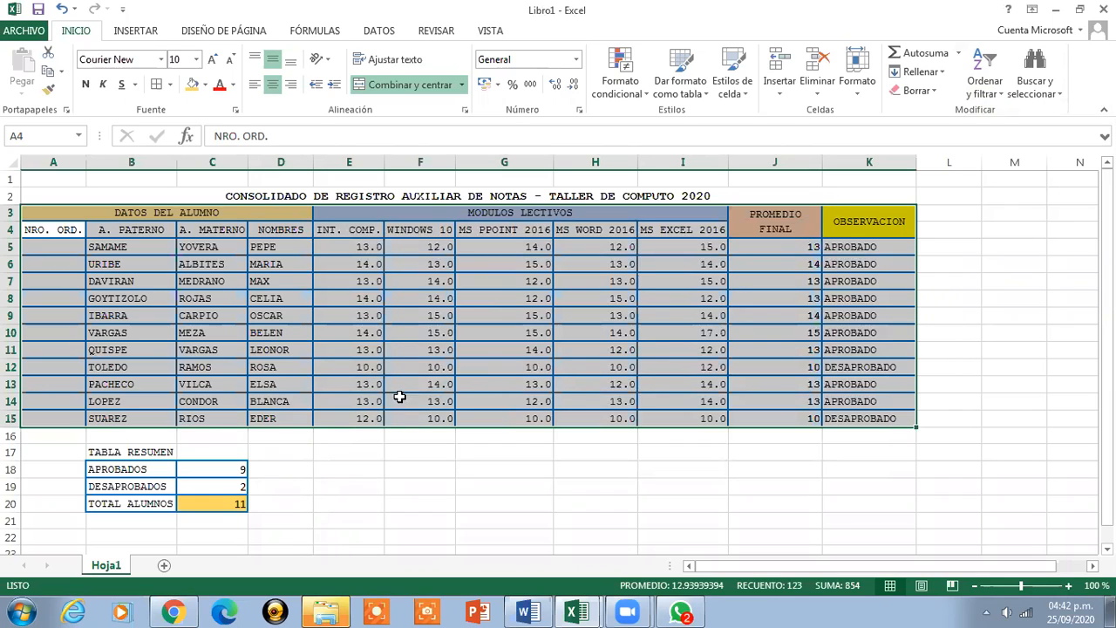
Set the INT. COMP. grade in E15 and the MS EXCEL 2016 grade in I12 to 10
{"action": "left_click", "coordinate": [343, 420]}
{"action": "type", "text": "10"}
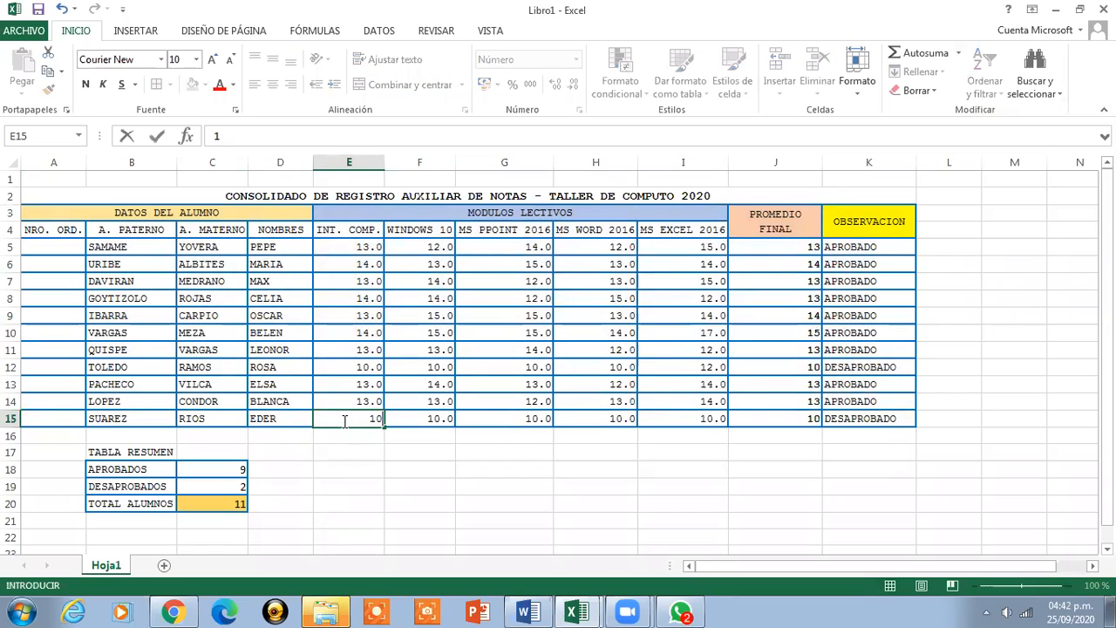
{"action": "left_click", "coordinate": [336, 372]}
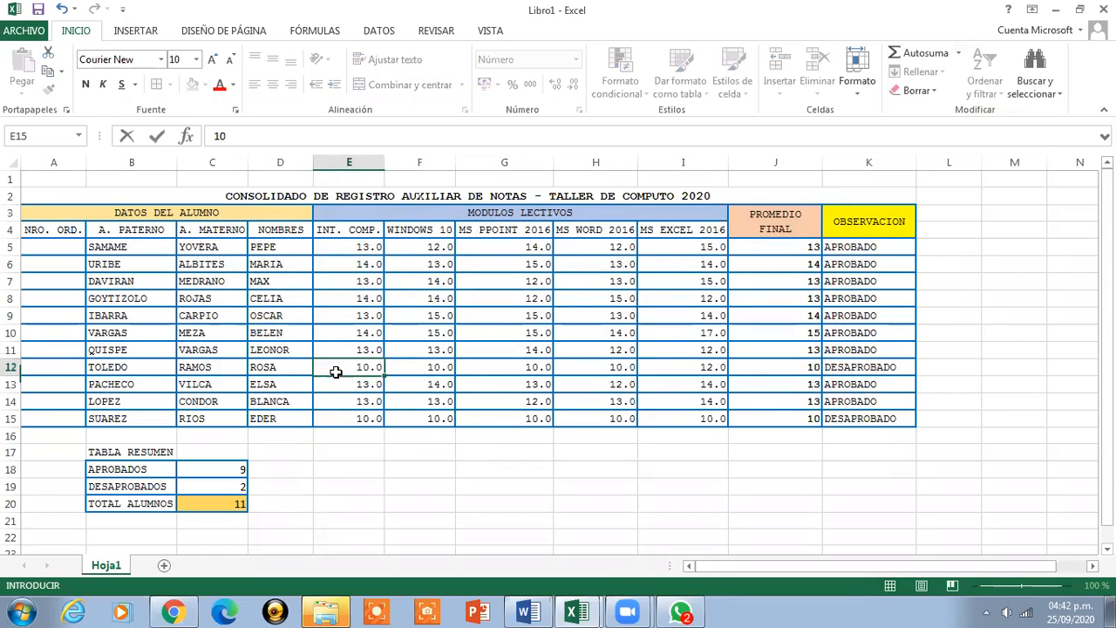
{"action": "left_click", "coordinate": [711, 369]}
{"action": "type", "text": "10"}
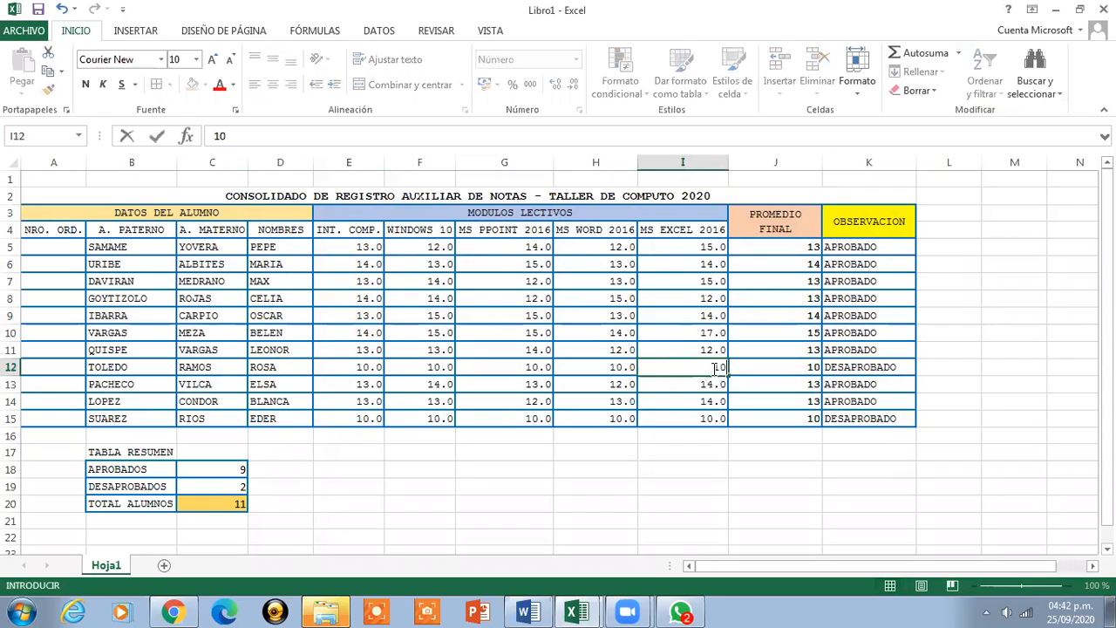
{"action": "left_click", "coordinate": [662, 415]}
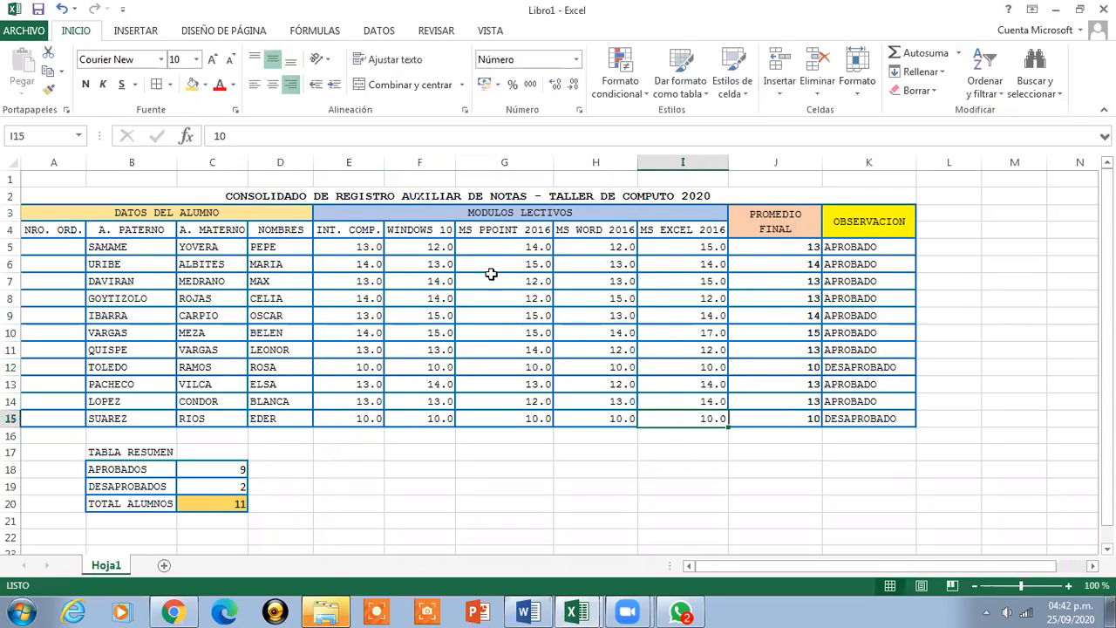
{"action": "left_click_drag", "start_coordinate": [35, 229], "coordinate": [845, 420]}
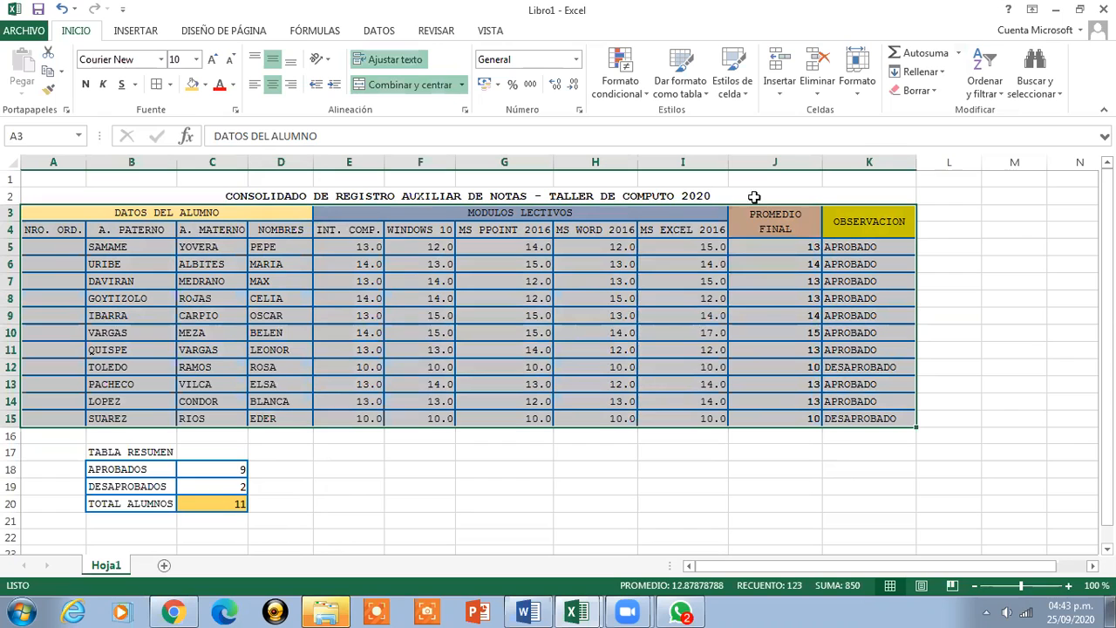
{"action": "left_click", "coordinate": [984, 87]}
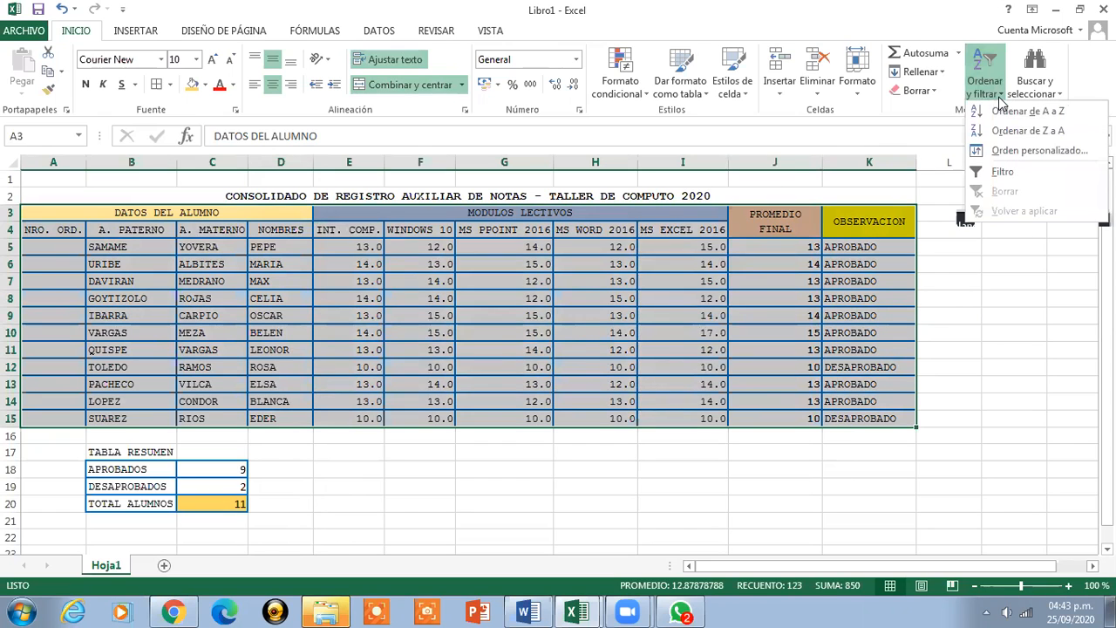
{"action": "left_click", "coordinate": [1001, 154]}
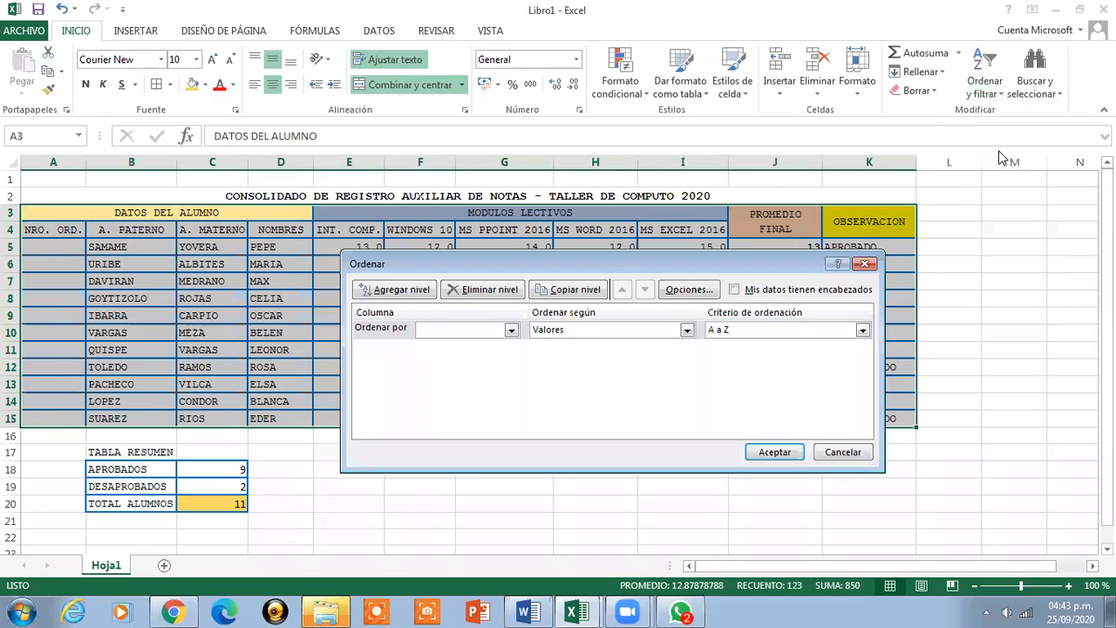
{"action": "left_click", "coordinate": [511, 330]}
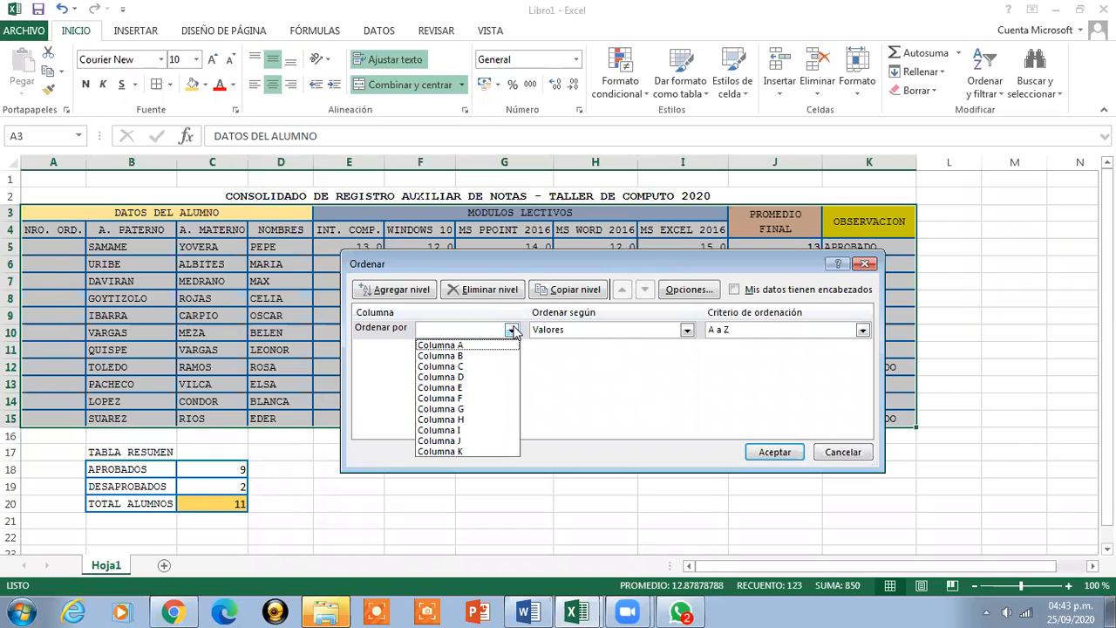
{"action": "left_click", "coordinate": [856, 454]}
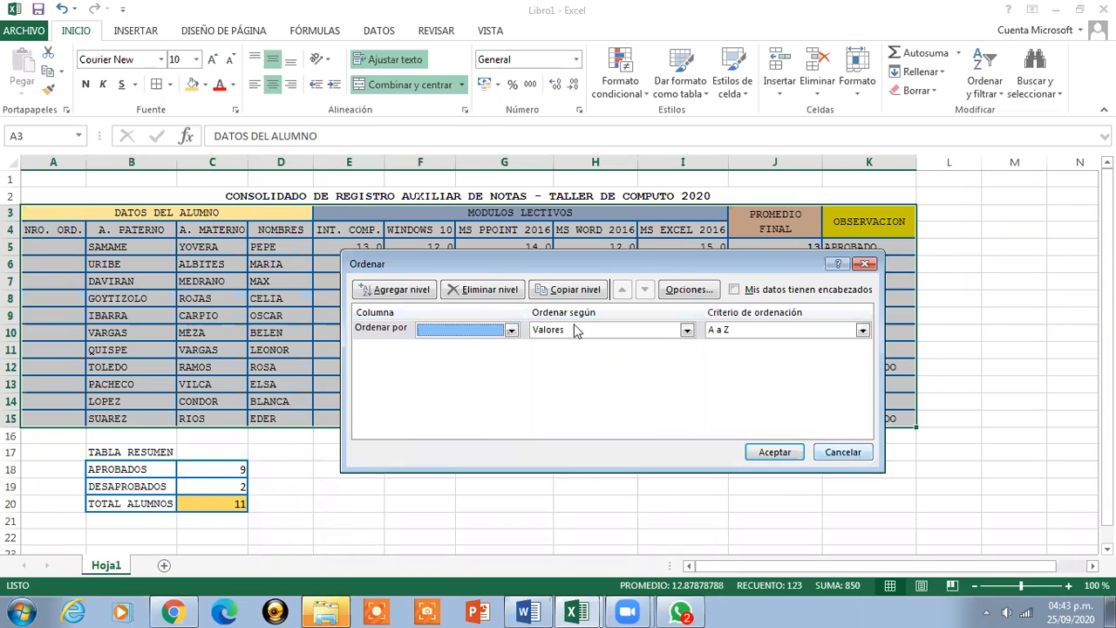
{"action": "left_click", "coordinate": [833, 453]}
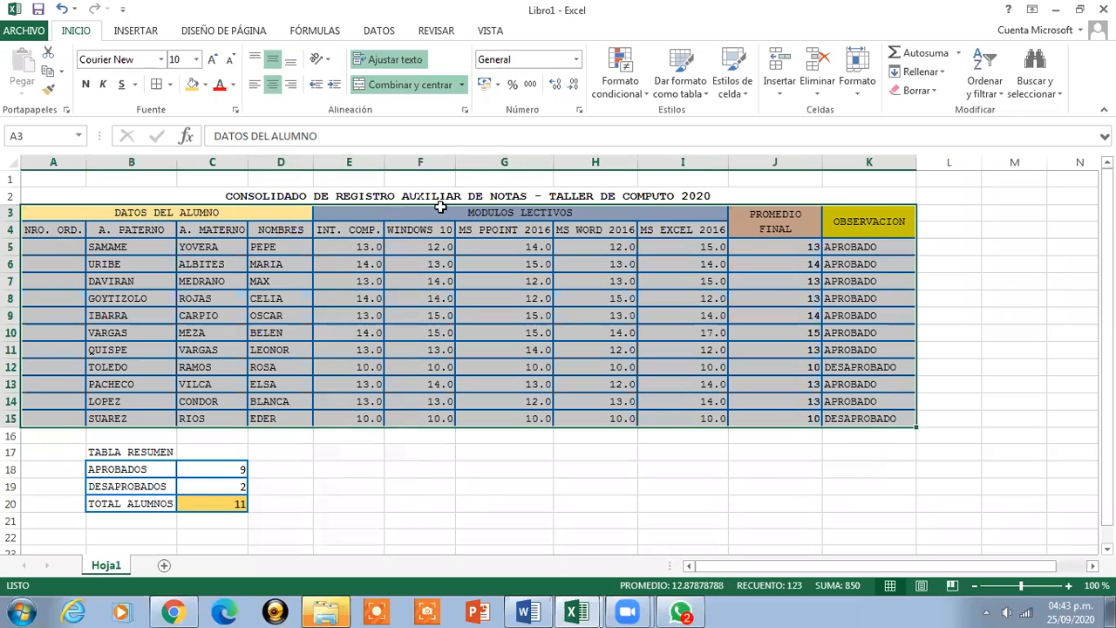
{"action": "left_click", "coordinate": [349, 241]}
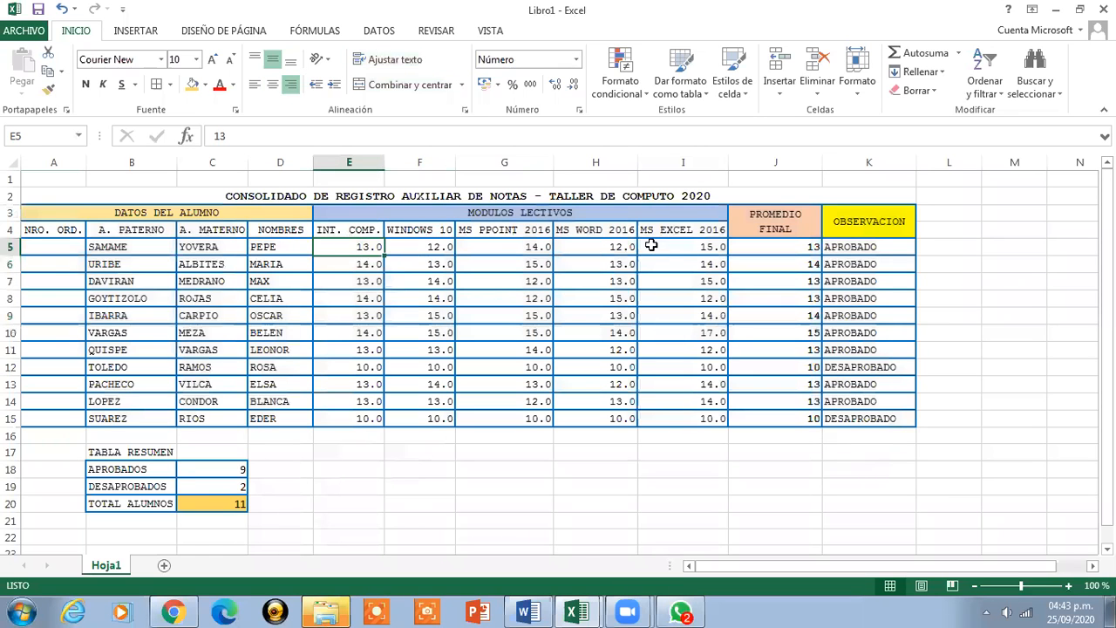
Unmerge the PROMEDIO FINAL header, turn off its text wrapping and move it from J3 down to J4
{"action": "left_click", "coordinate": [796, 230]}
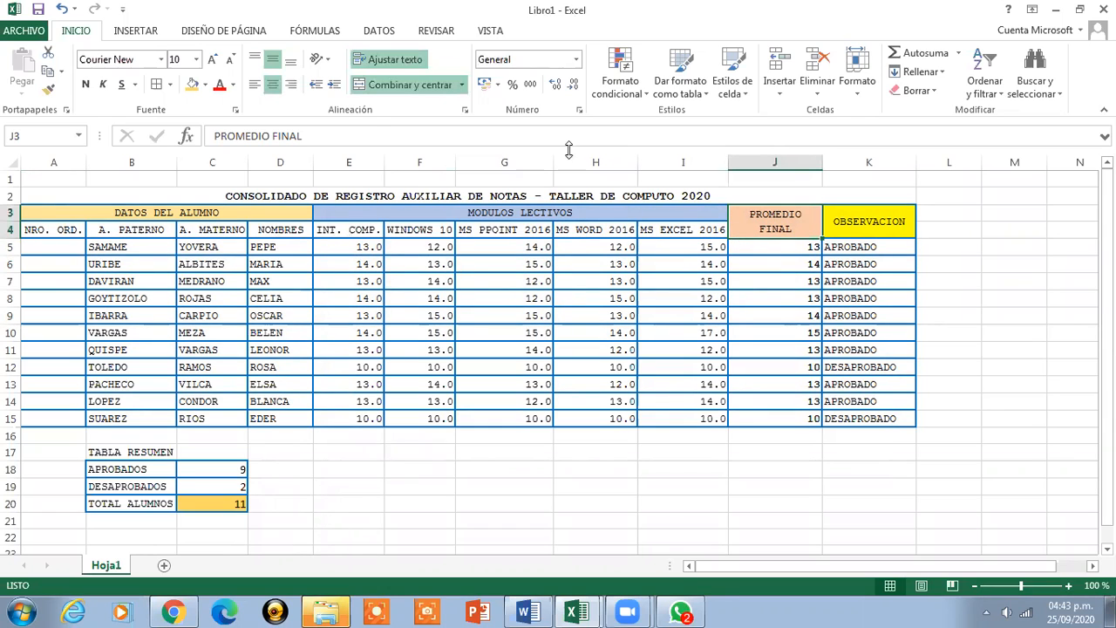
{"action": "left_click", "coordinate": [400, 85]}
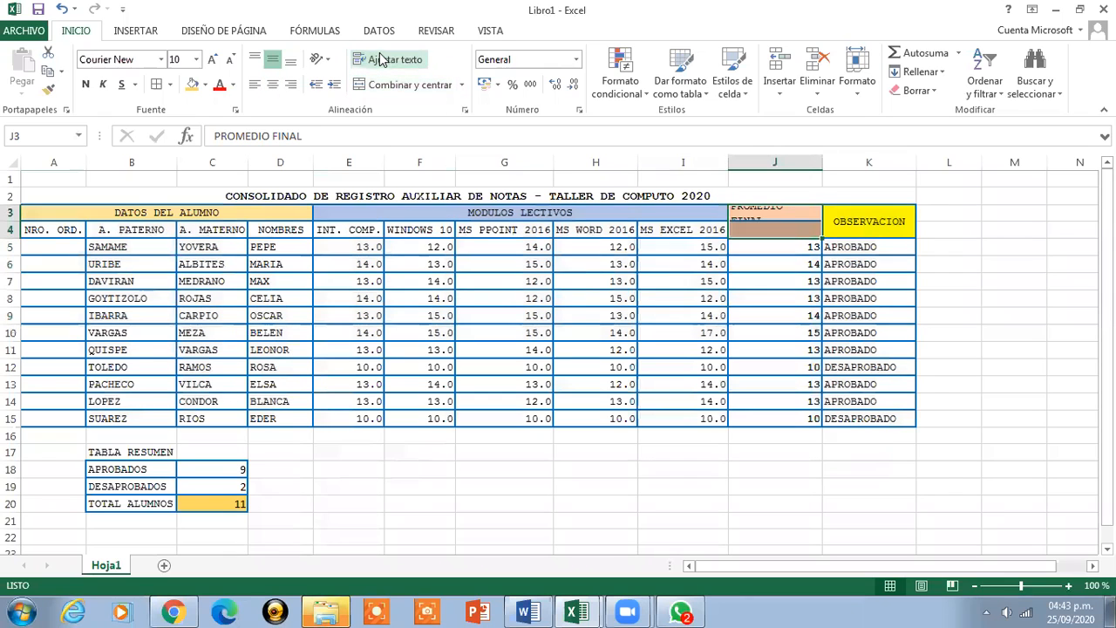
{"action": "left_click", "coordinate": [384, 58]}
{"action": "left_click", "coordinate": [738, 213]}
{"action": "key", "text": "ctrl+c"}
{"action": "left_click", "coordinate": [745, 228]}
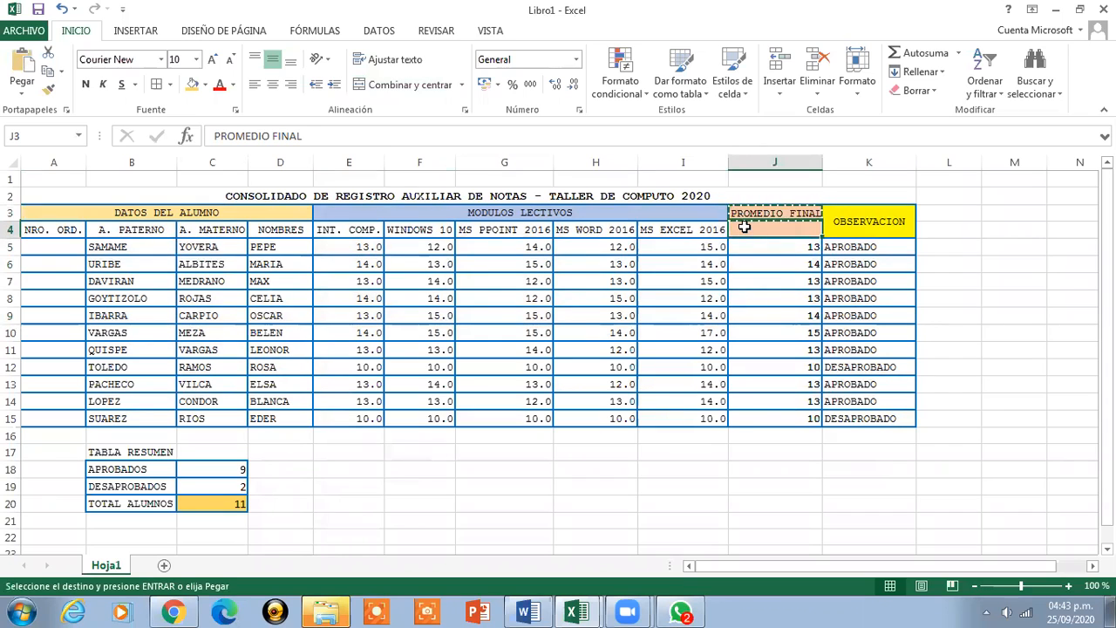
{"action": "key", "text": "ctrl+v"}
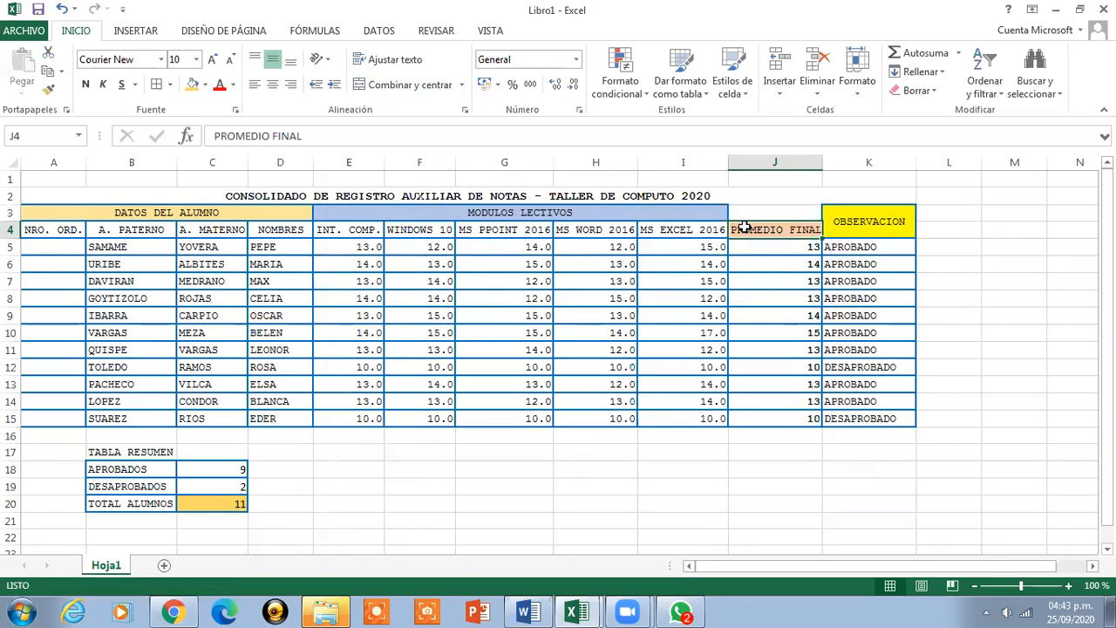
Unmerge the OBSERVACION header and move it from K3 down to K4
{"action": "left_click", "coordinate": [843, 222]}
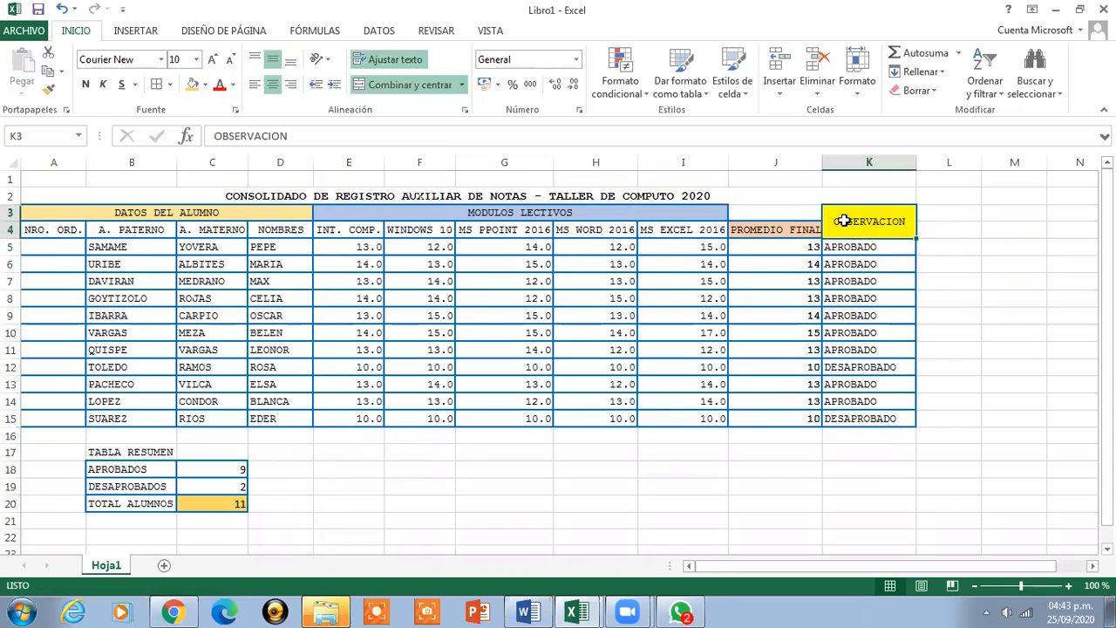
{"action": "left_click", "coordinate": [410, 84]}
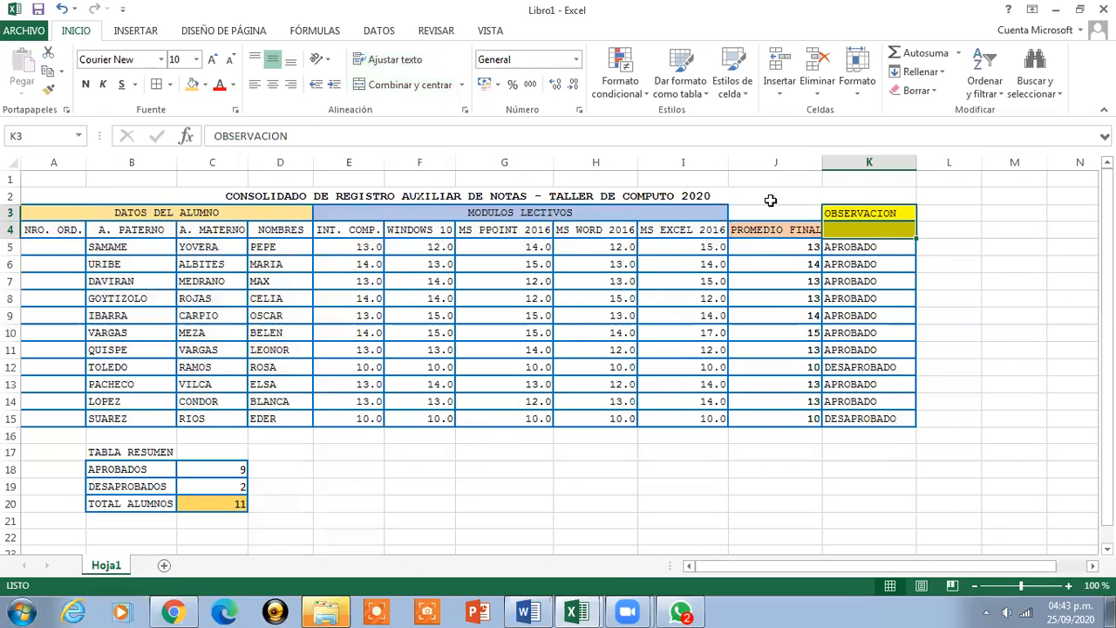
{"action": "key", "text": "ctrl+x"}
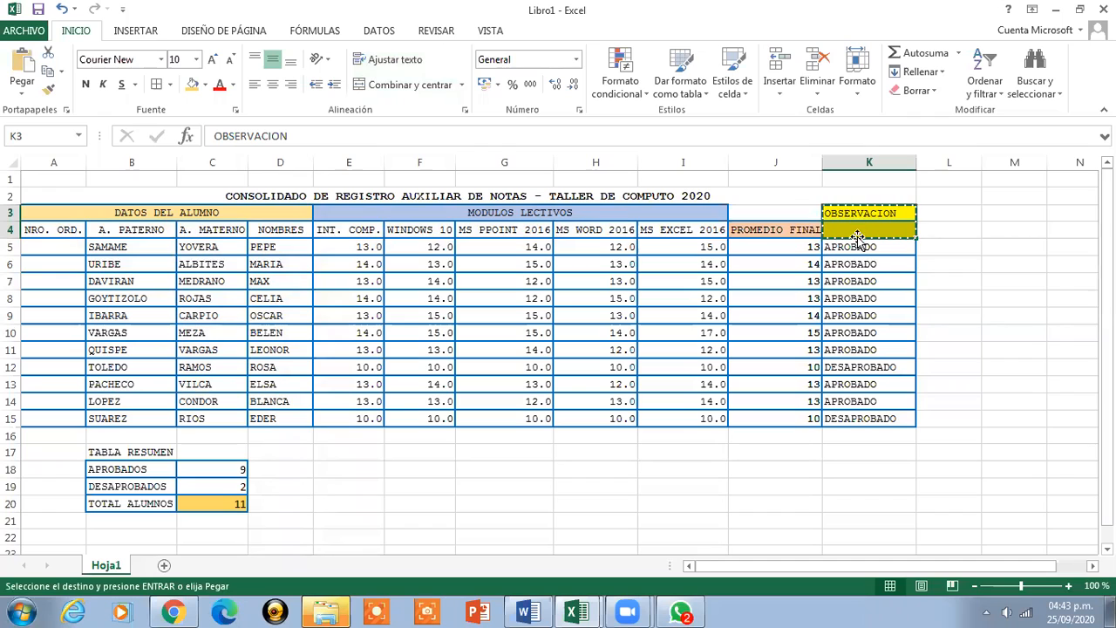
{"action": "key", "text": "Escape"}
{"action": "left_click", "coordinate": [850, 215]}
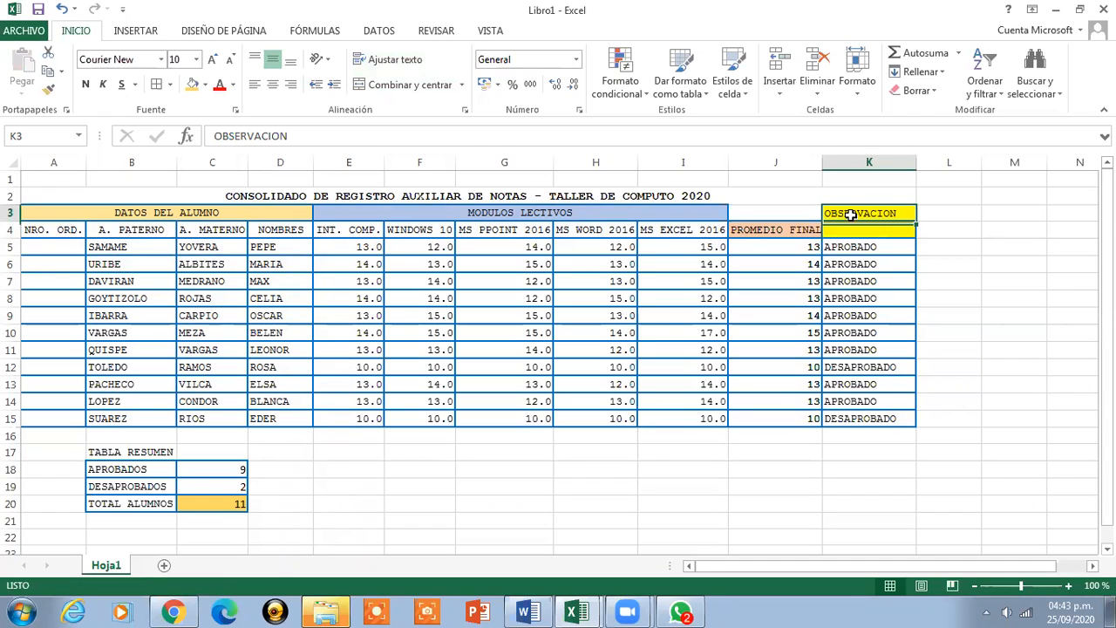
{"action": "key", "text": "ctrl+x"}
{"action": "left_click", "coordinate": [853, 227]}
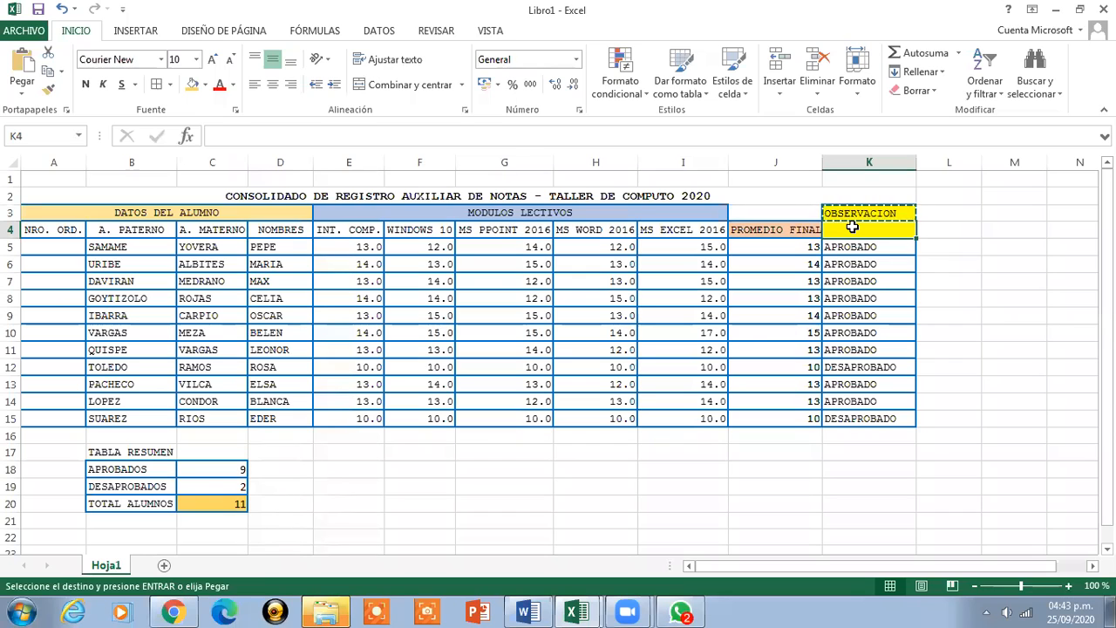
{"action": "key", "text": "ctrl+v"}
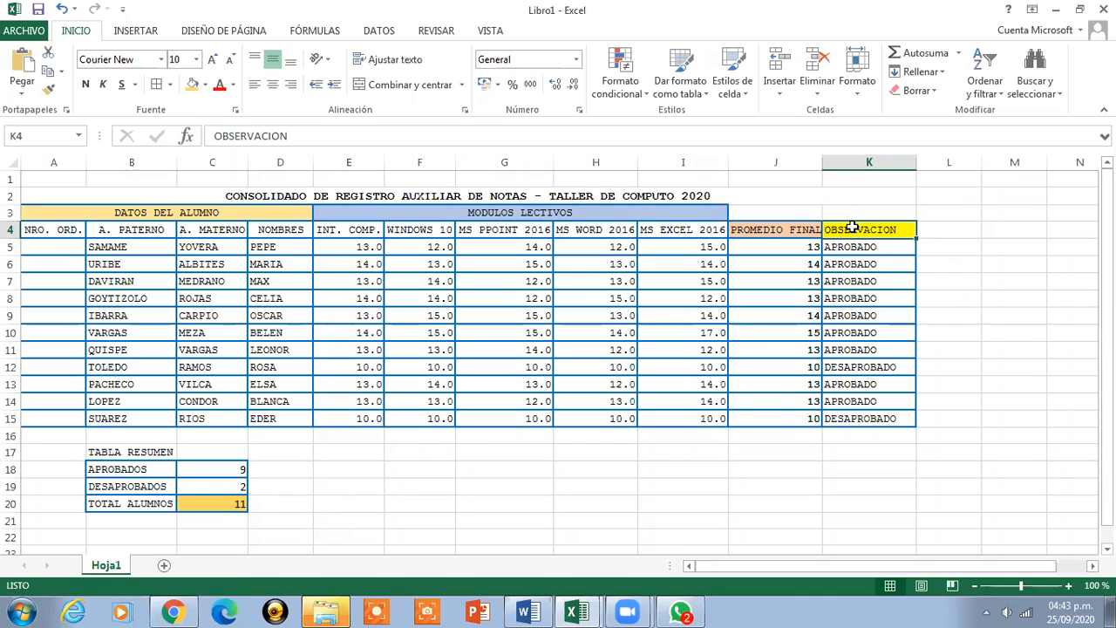
Extend the merged and centred MODULOS LECTIVOS header across E3:K3
{"action": "left_click", "coordinate": [788, 232]}
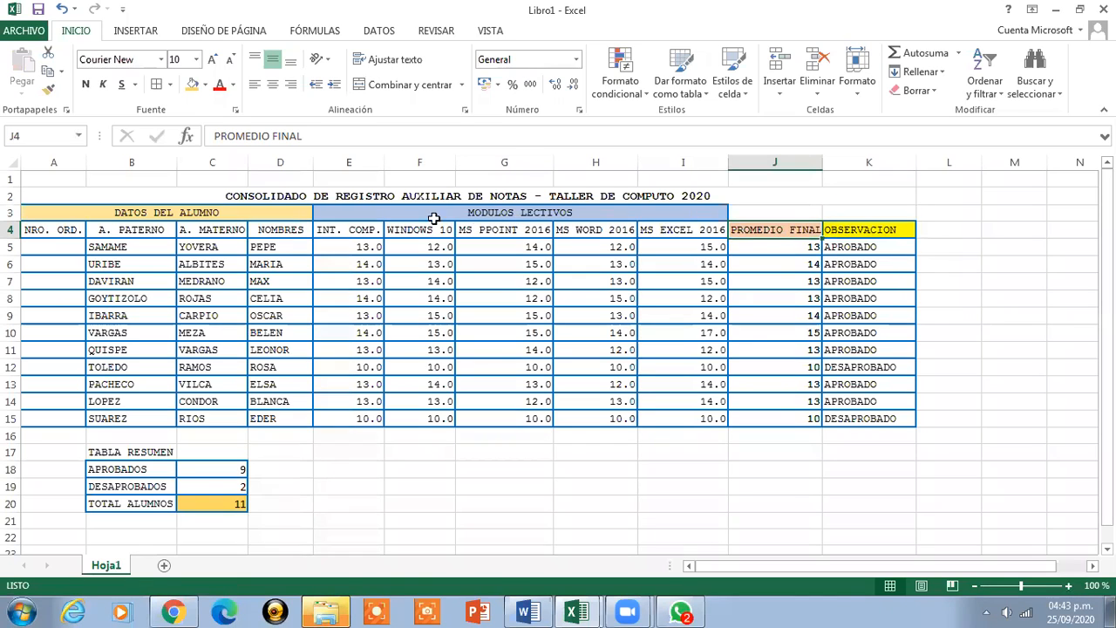
{"action": "left_click_drag", "start_coordinate": [352, 212], "coordinate": [854, 207]}
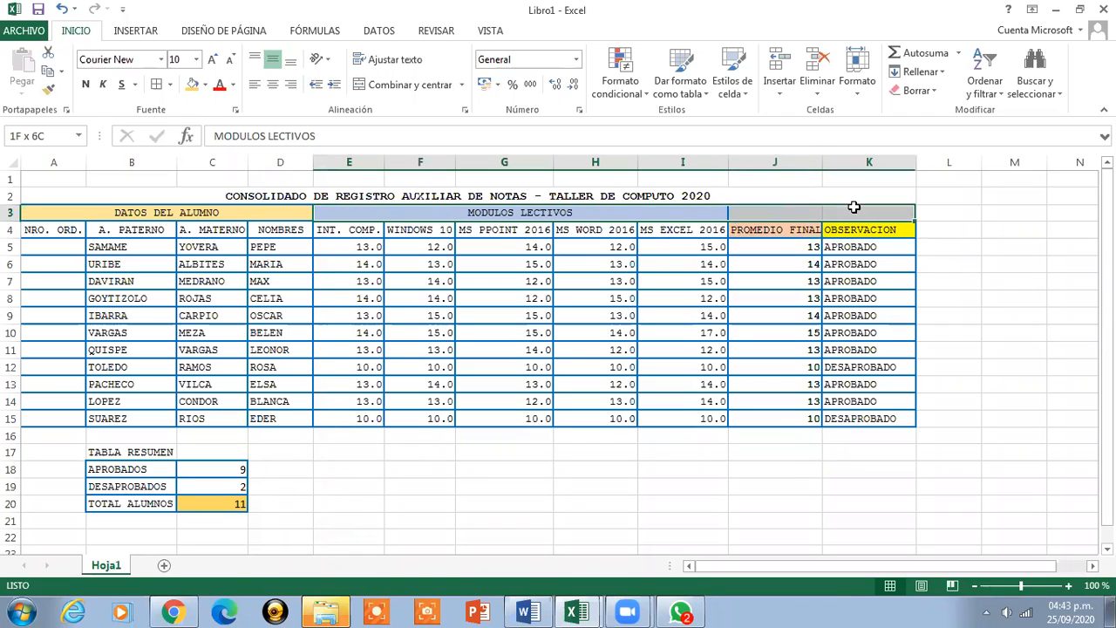
{"action": "left_click", "coordinate": [389, 59]}
{"action": "left_click", "coordinate": [416, 88]}
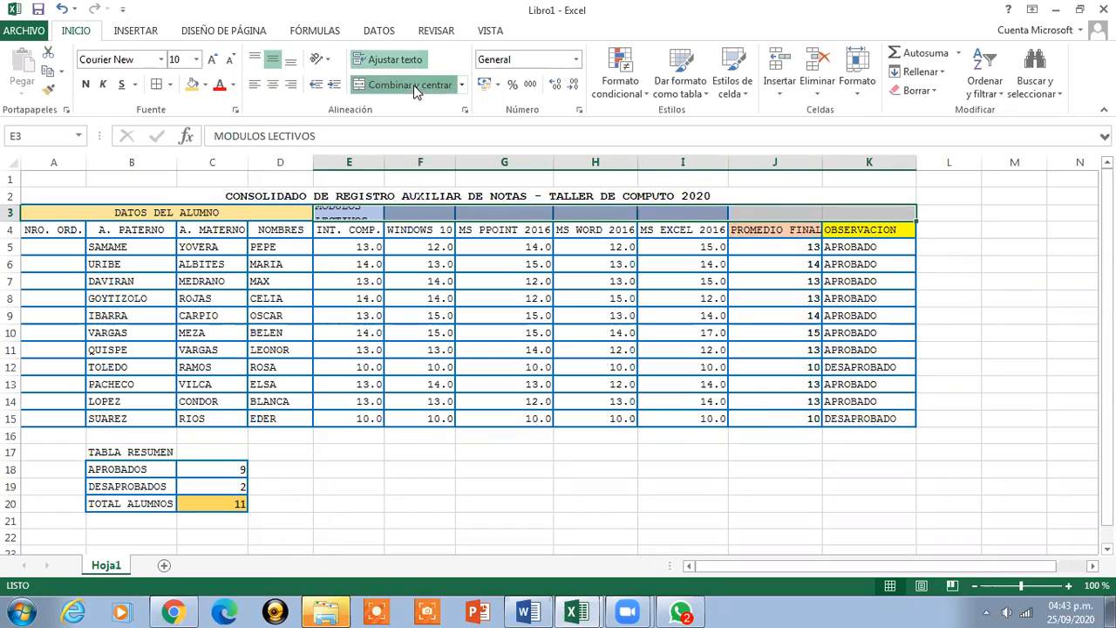
{"action": "left_click", "coordinate": [416, 87]}
{"action": "left_click", "coordinate": [386, 61]}
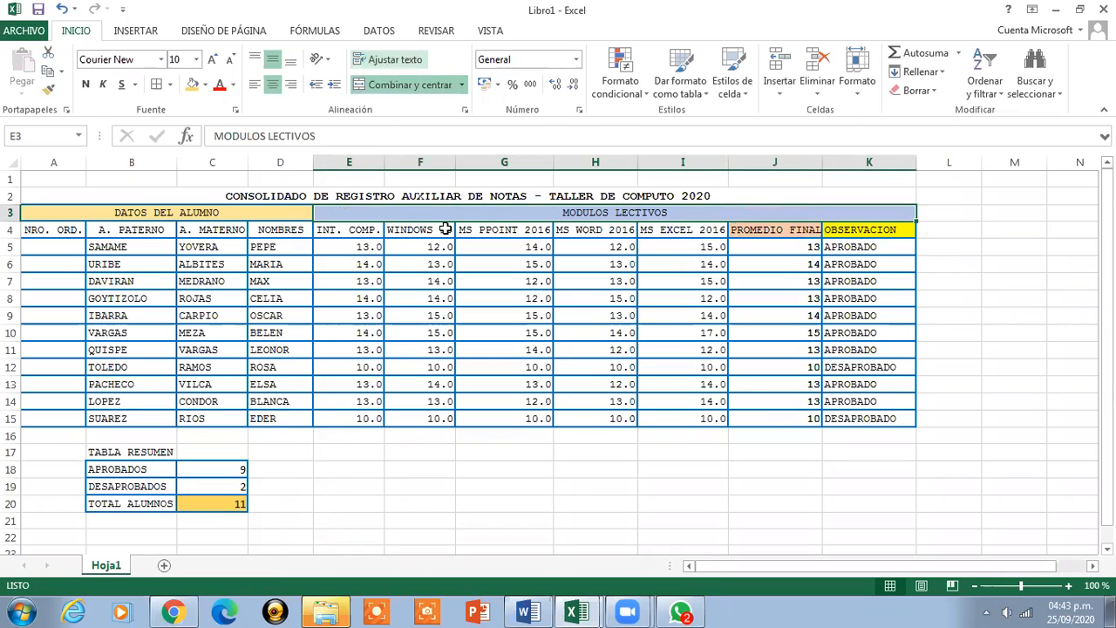
{"action": "left_click", "coordinate": [772, 230]}
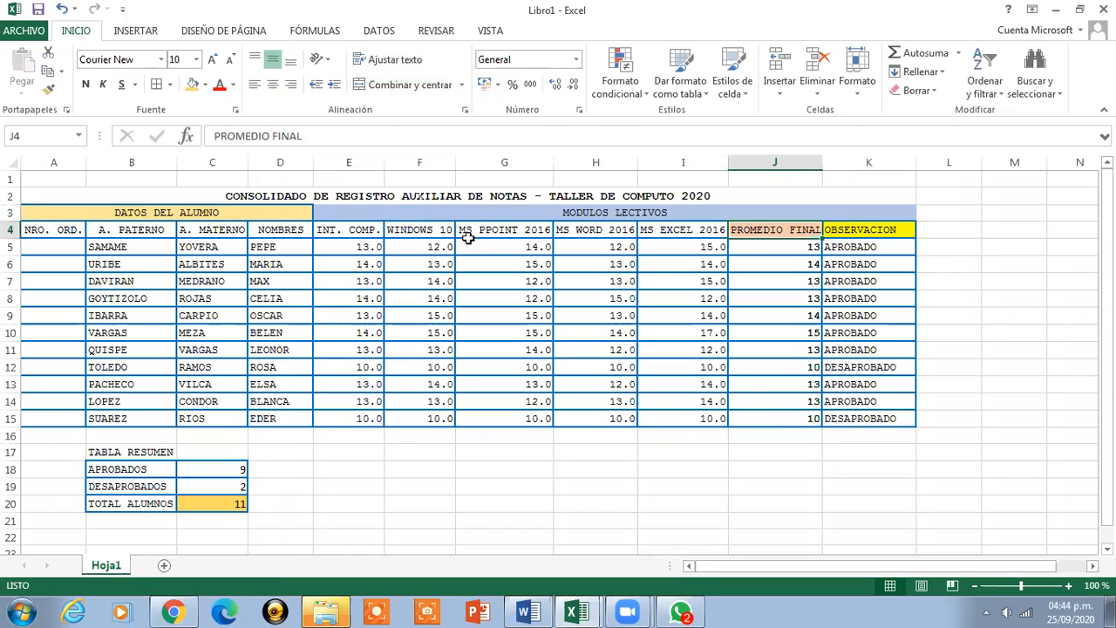
{"action": "left_click_drag", "start_coordinate": [36, 231], "coordinate": [706, 350]}
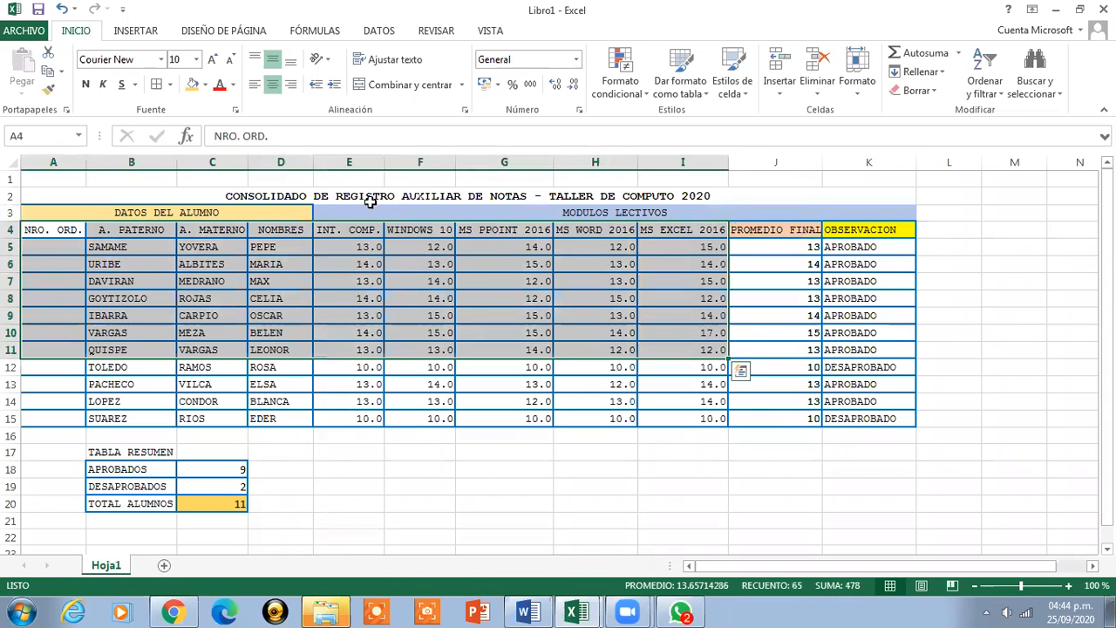
{"action": "left_click", "coordinate": [361, 212]}
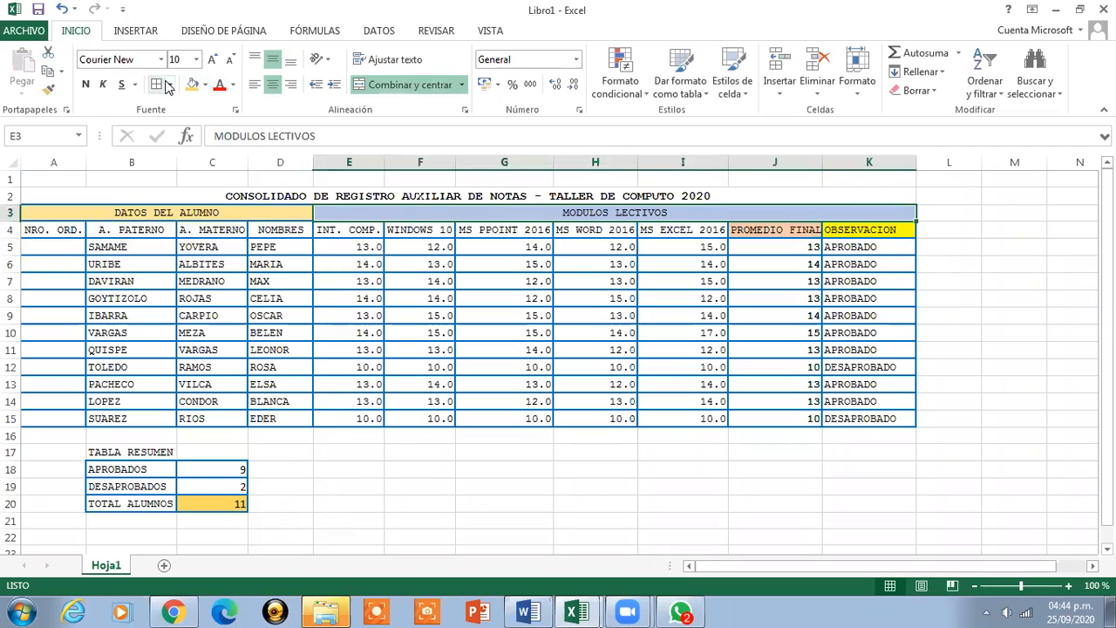
{"action": "left_click_drag", "start_coordinate": [358, 298], "coordinate": [420, 298]}
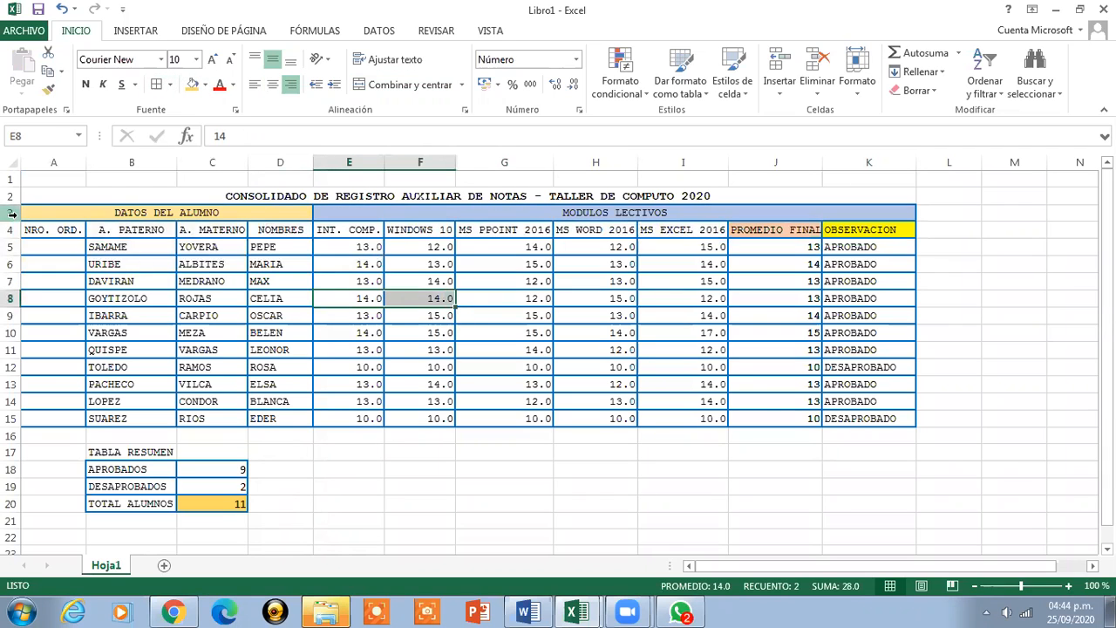
Sort the student register A4:K15 by the A. PATERNO column from A to Z, treating row 4 as headers
{"action": "left_click_drag", "start_coordinate": [35, 230], "coordinate": [875, 418]}
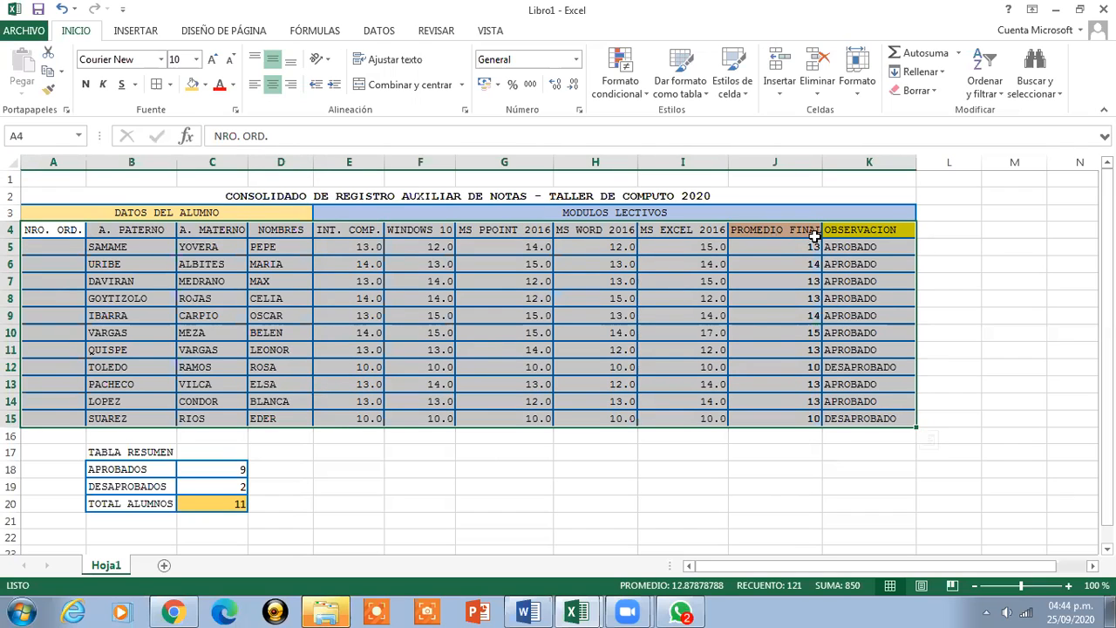
{"action": "left_click", "coordinate": [990, 95]}
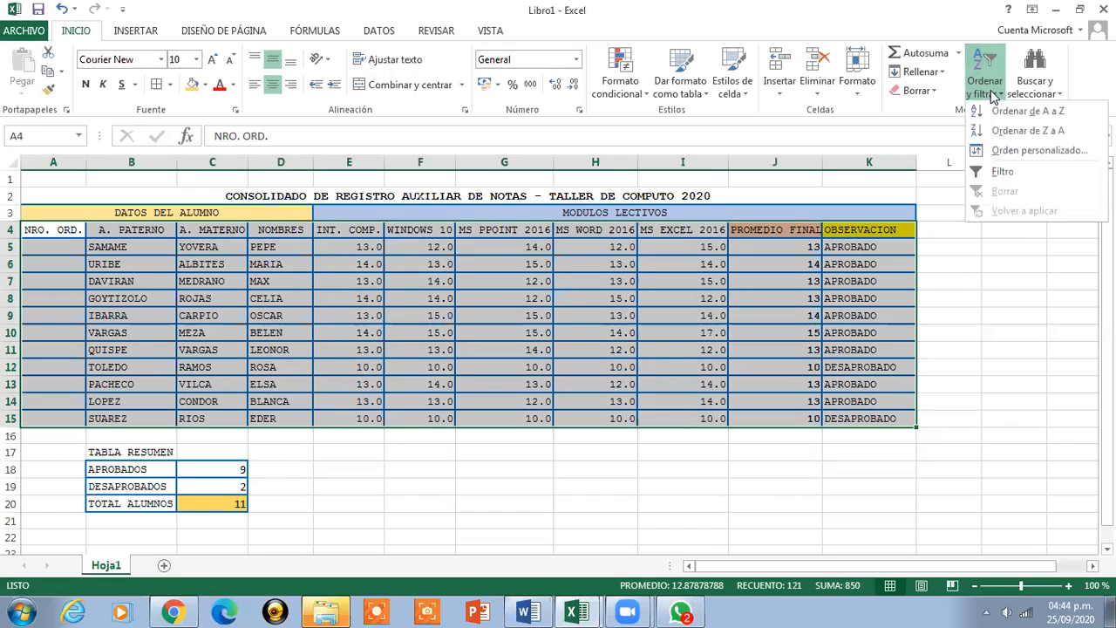
{"action": "left_click", "coordinate": [1007, 154]}
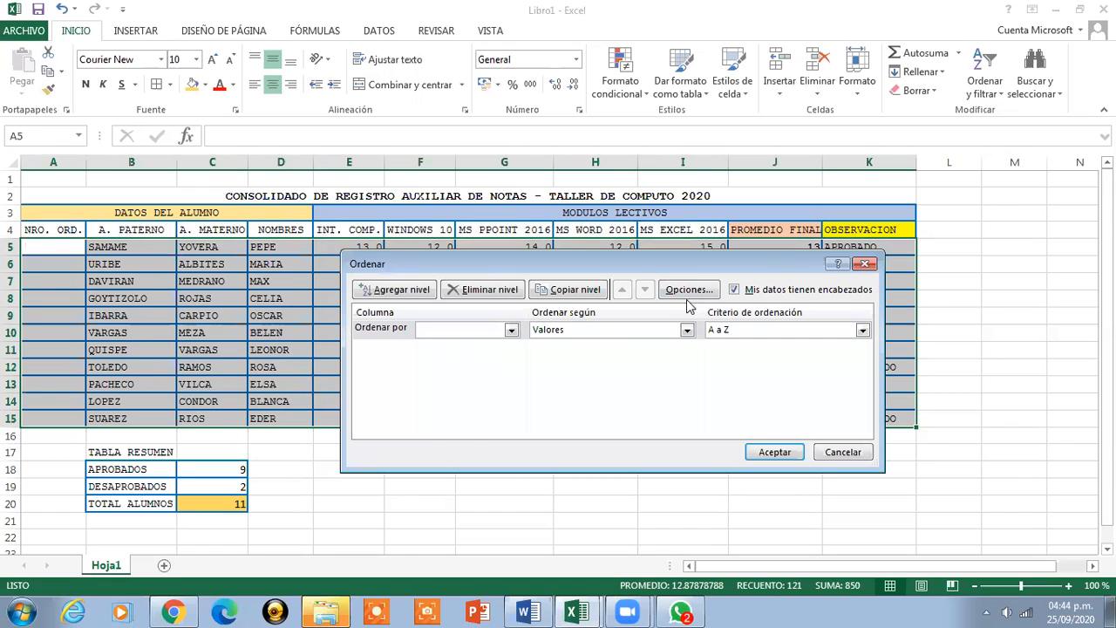
{"action": "left_click", "coordinate": [511, 330]}
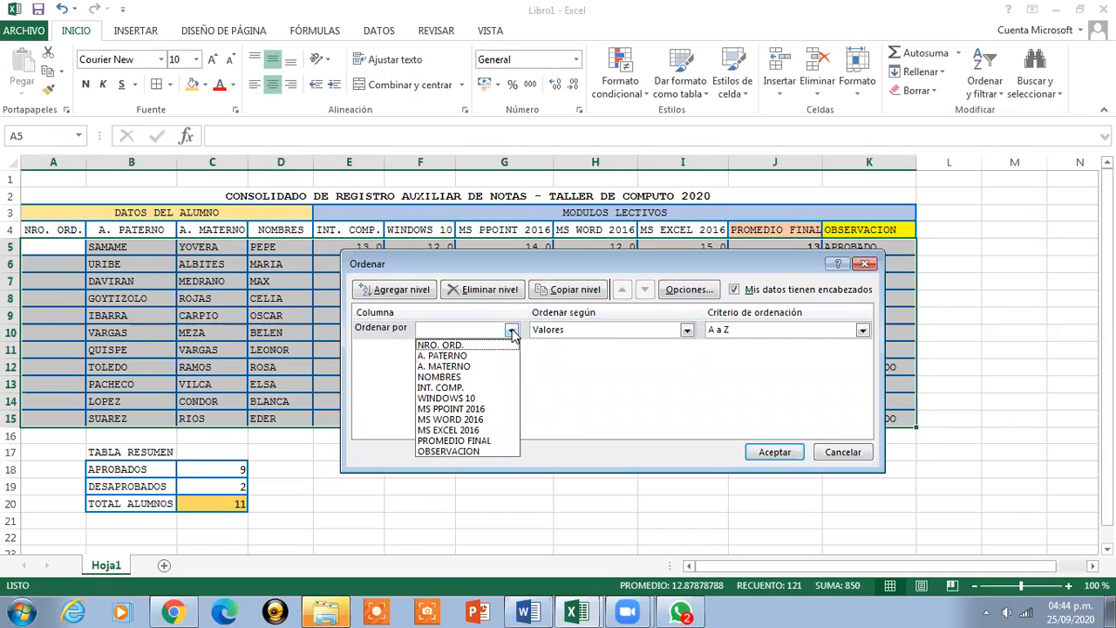
{"action": "left_click", "coordinate": [475, 357]}
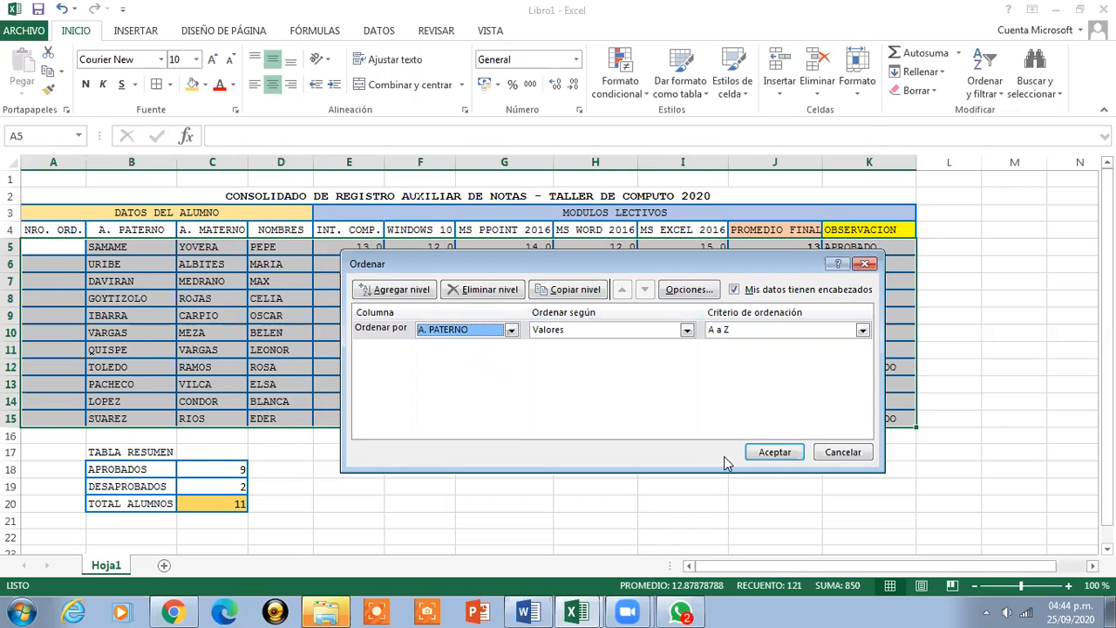
{"action": "left_click", "coordinate": [760, 452]}
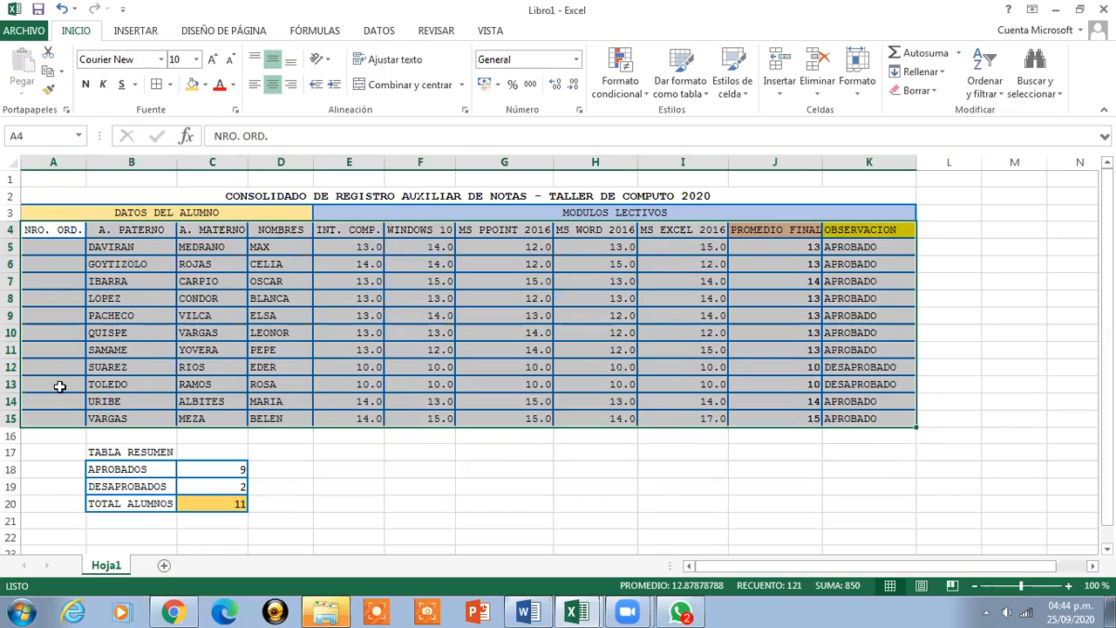
{"action": "left_click", "coordinate": [12, 384]}
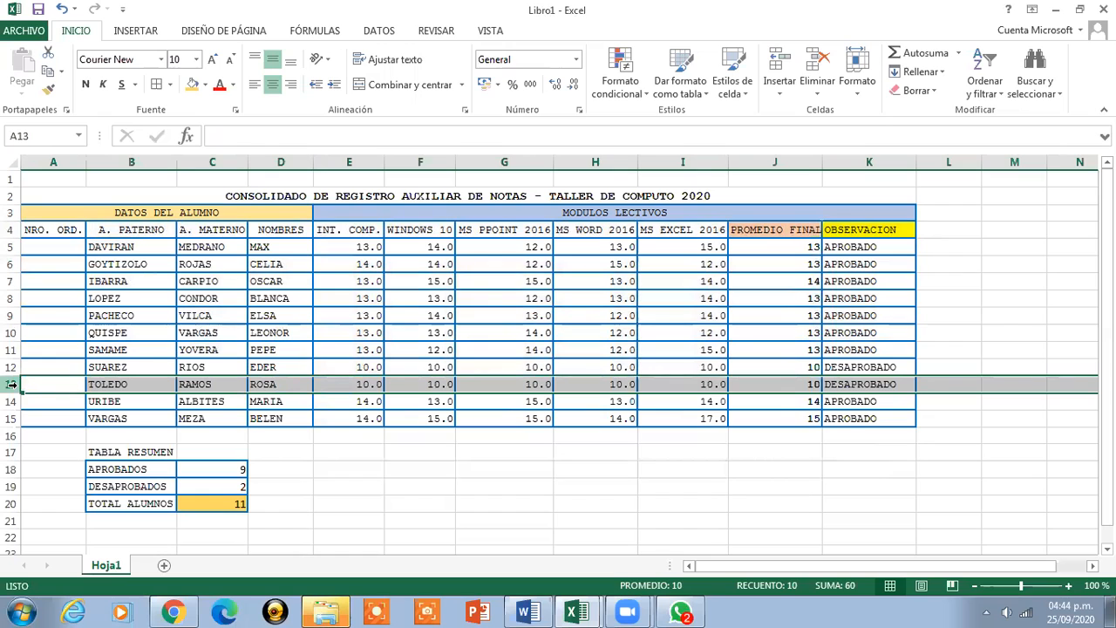
{"action": "left_click", "coordinate": [11, 367]}
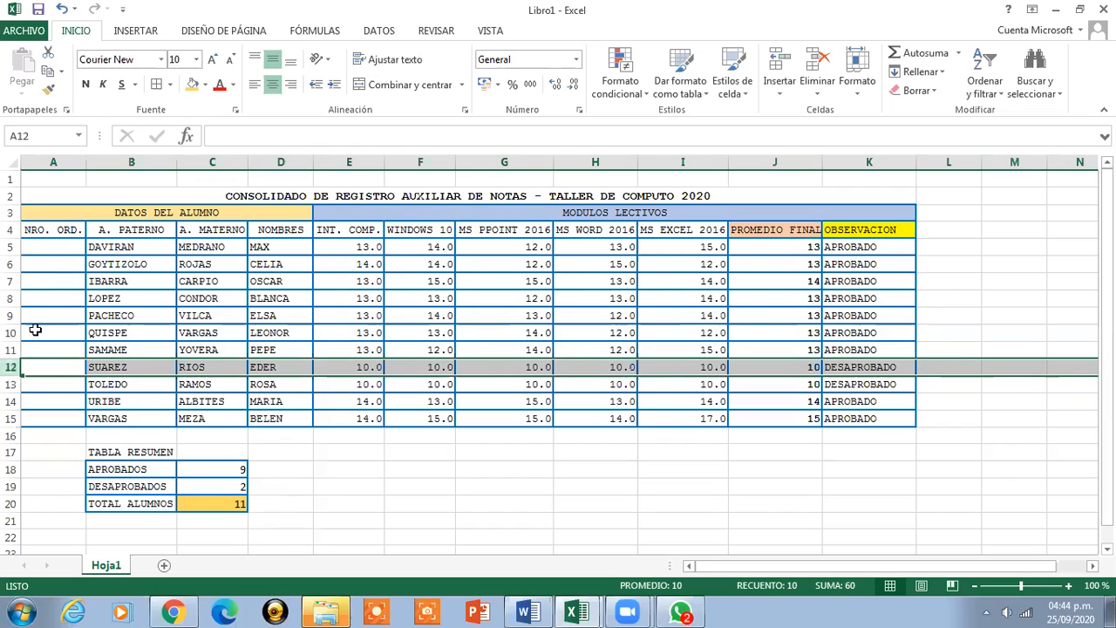
Number the students from 1 to 11 in the NRO. ORD. column, filling the series from A5 to A15
{"action": "left_click", "coordinate": [59, 247]}
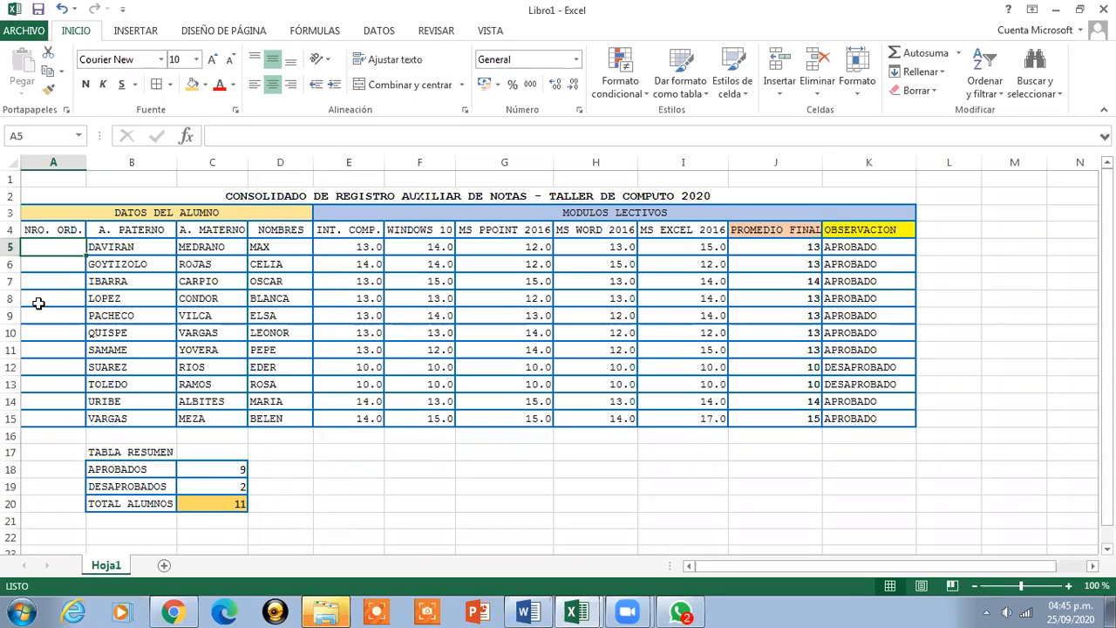
{"action": "type", "text": "1"}
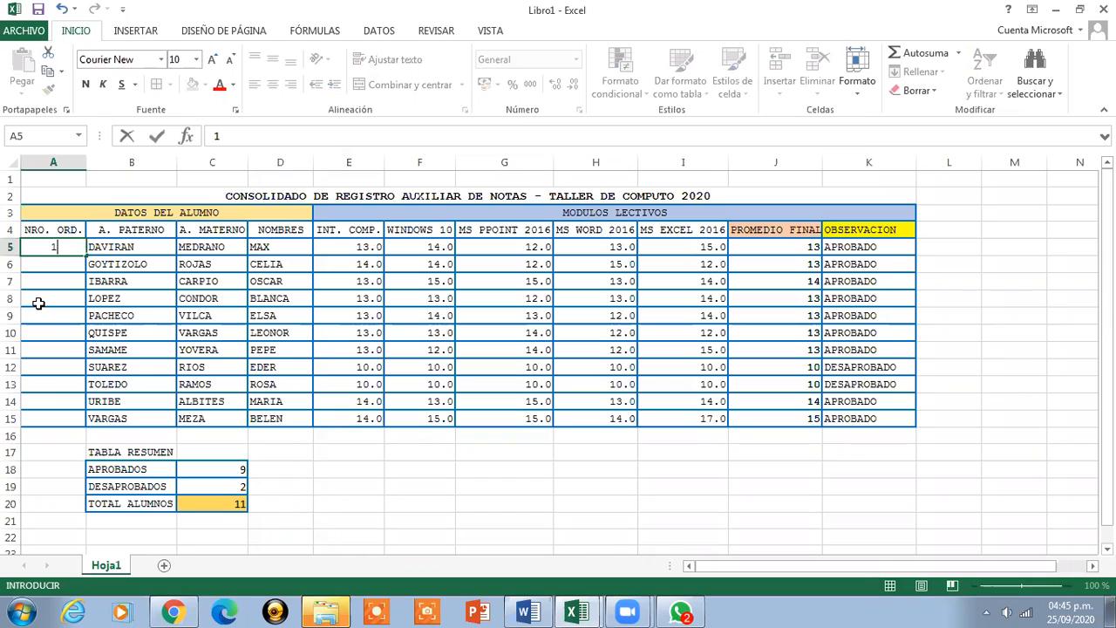
{"action": "key", "text": "Return"}
{"action": "type", "text": "2"}
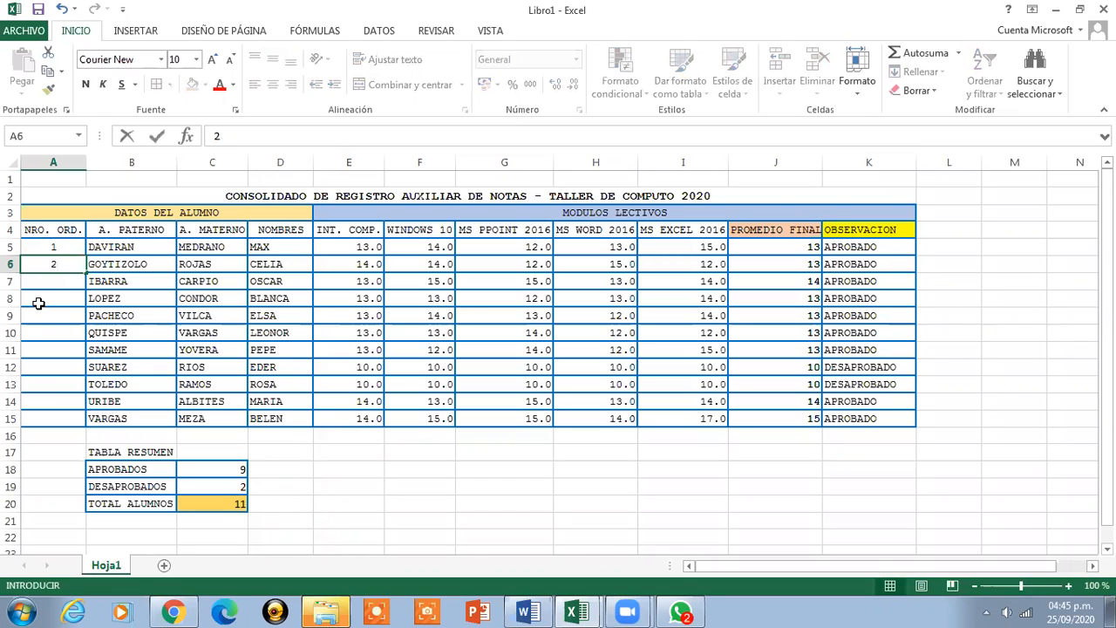
{"action": "left_click", "coordinate": [53, 249]}
{"action": "left_click_drag", "start_coordinate": [53, 249], "coordinate": [75, 261]}
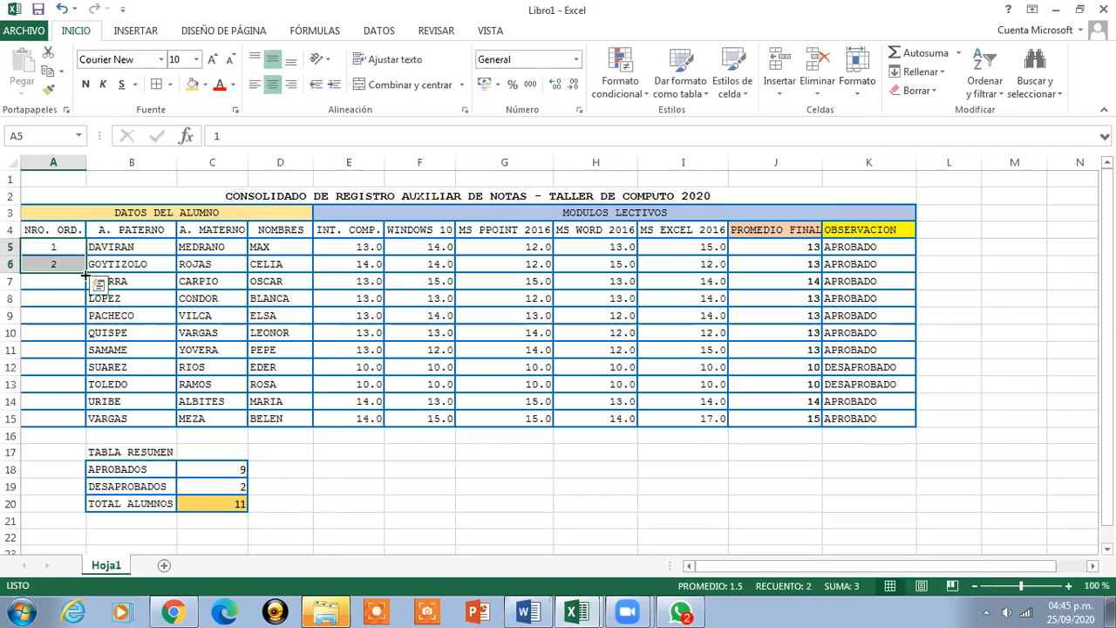
{"action": "left_click_drag", "start_coordinate": [86, 275], "coordinate": [85, 428]}
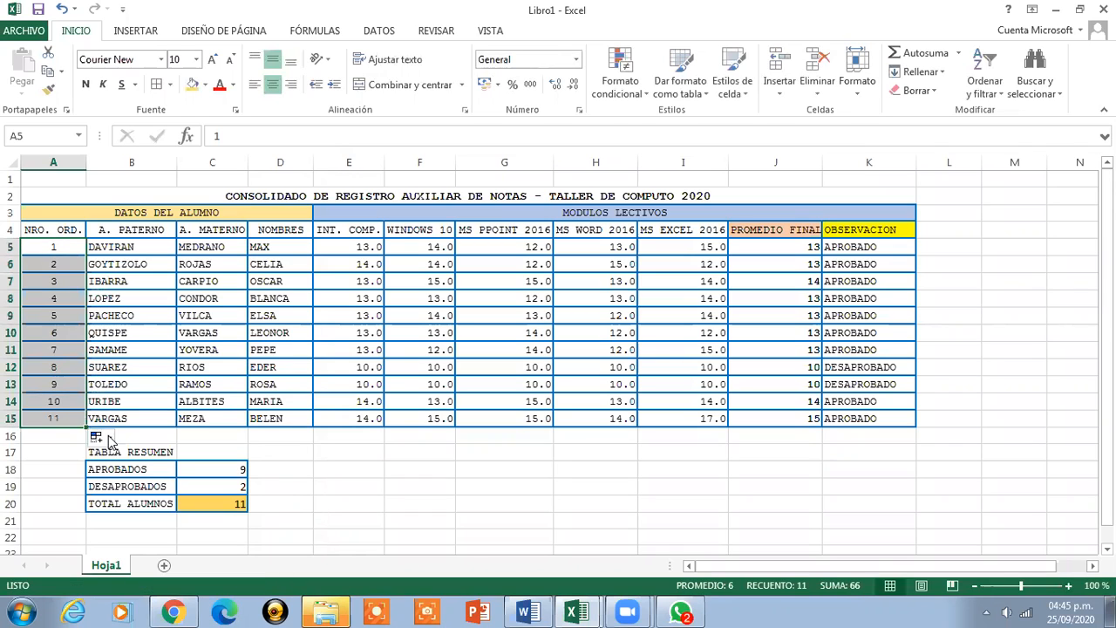
Centre the OBSERVACION header in K4 and the PROMEDIO FINAL header in J4 horizontally
{"action": "left_click", "coordinate": [143, 194]}
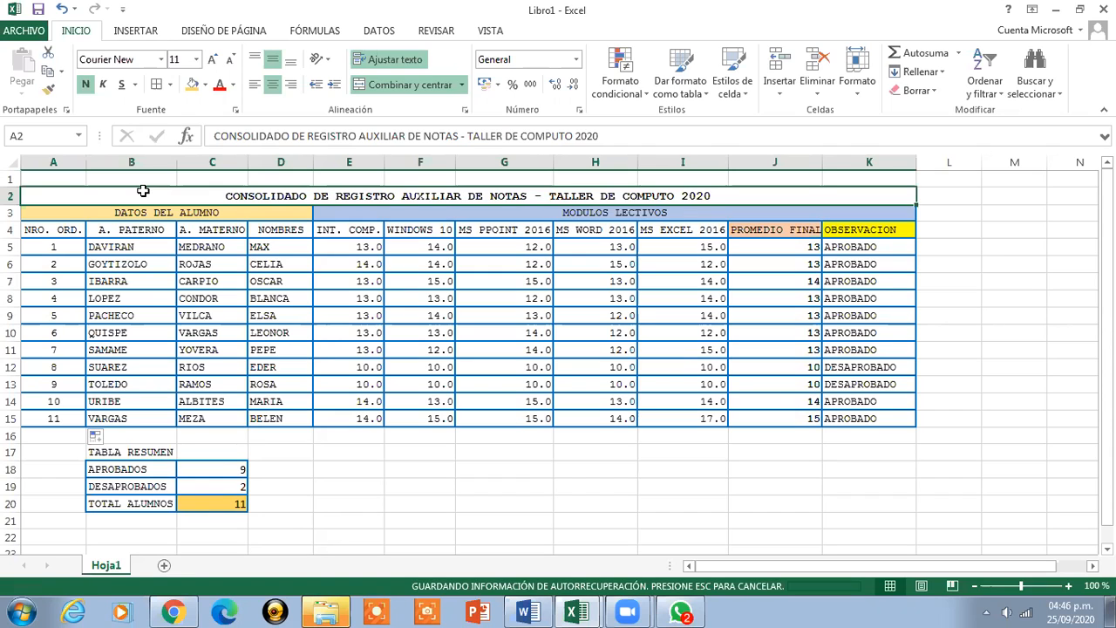
{"action": "left_click", "coordinate": [857, 230]}
{"action": "left_click", "coordinate": [272, 84]}
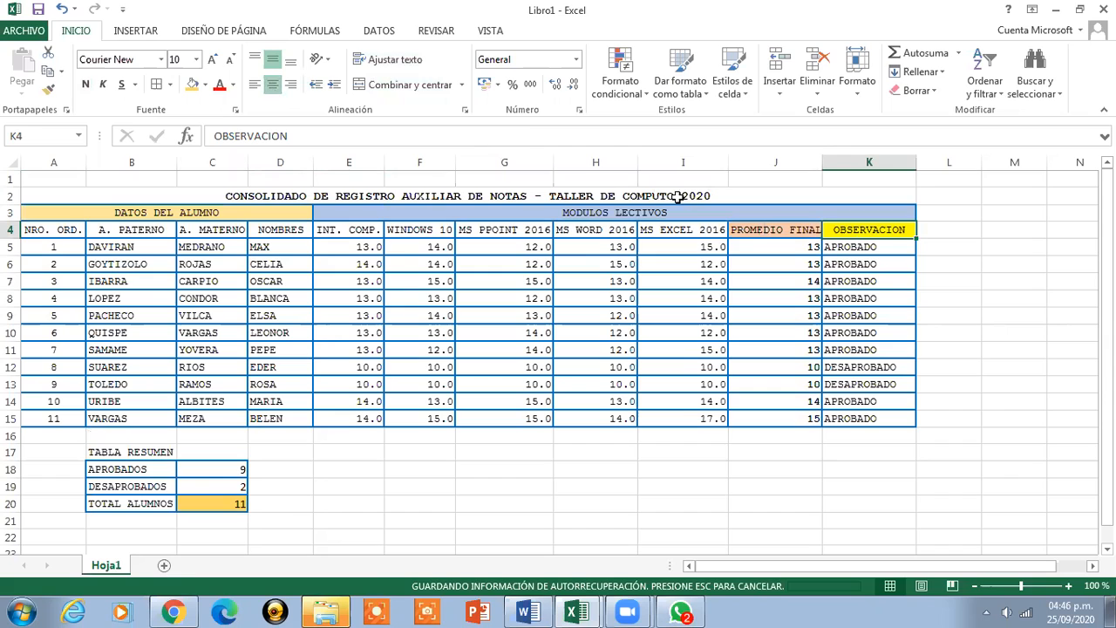
{"action": "left_click", "coordinate": [754, 232]}
{"action": "left_click", "coordinate": [272, 86]}
{"action": "left_click", "coordinate": [891, 229]}
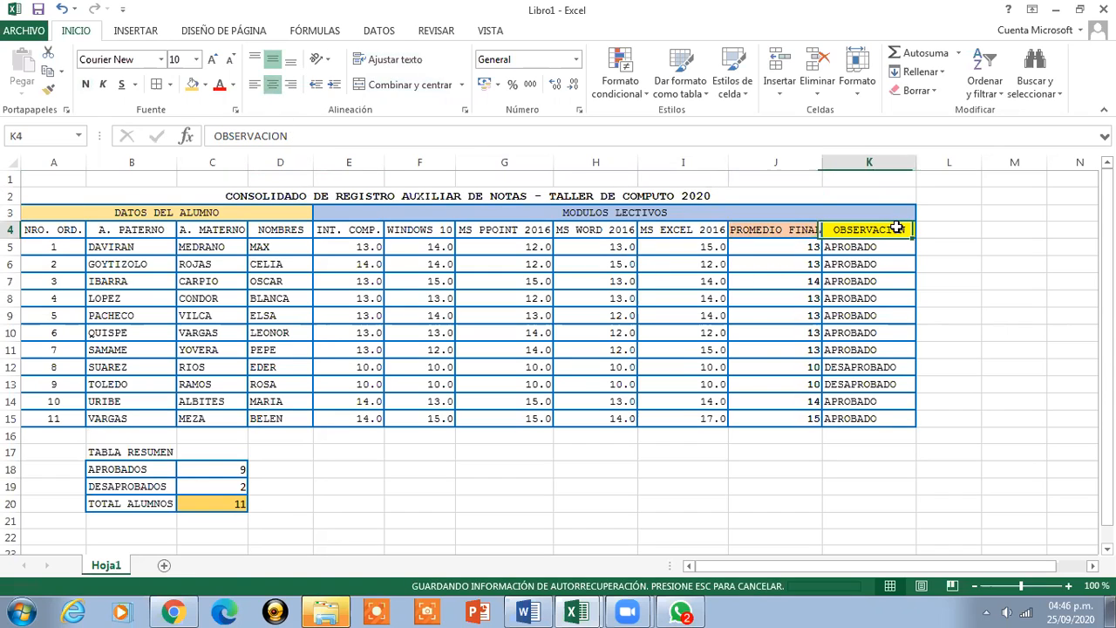
{"action": "left_click", "coordinate": [595, 200]}
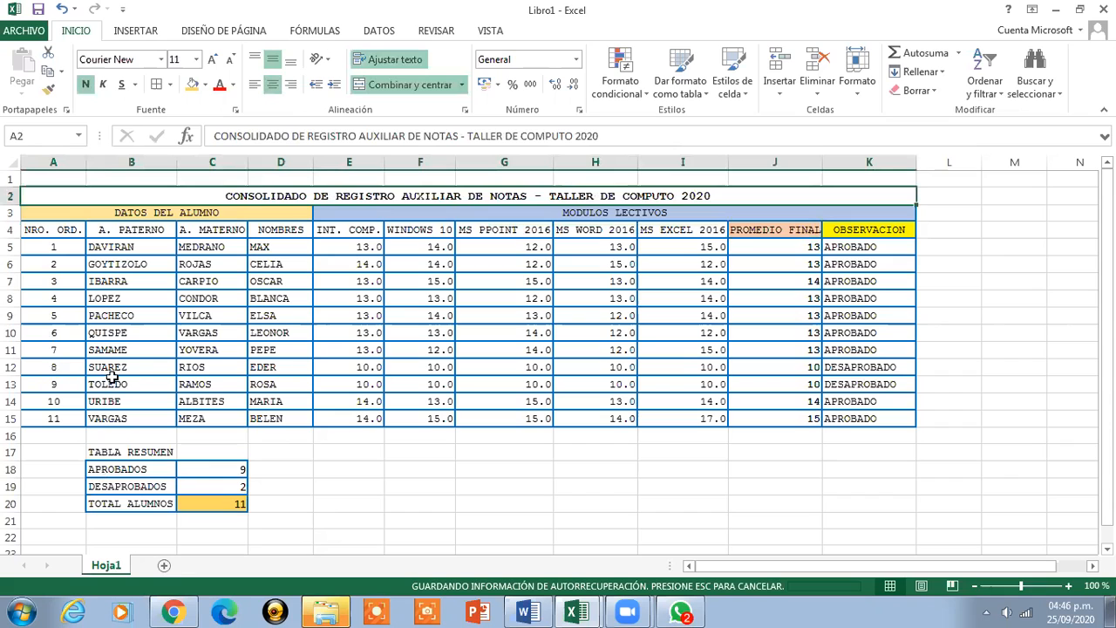
Set the row 10 student's grades to 12 for INT. COMP., 9 for WINDOWS 10 and 7 for MS PPOINT 2016
{"action": "left_click", "coordinate": [340, 332]}
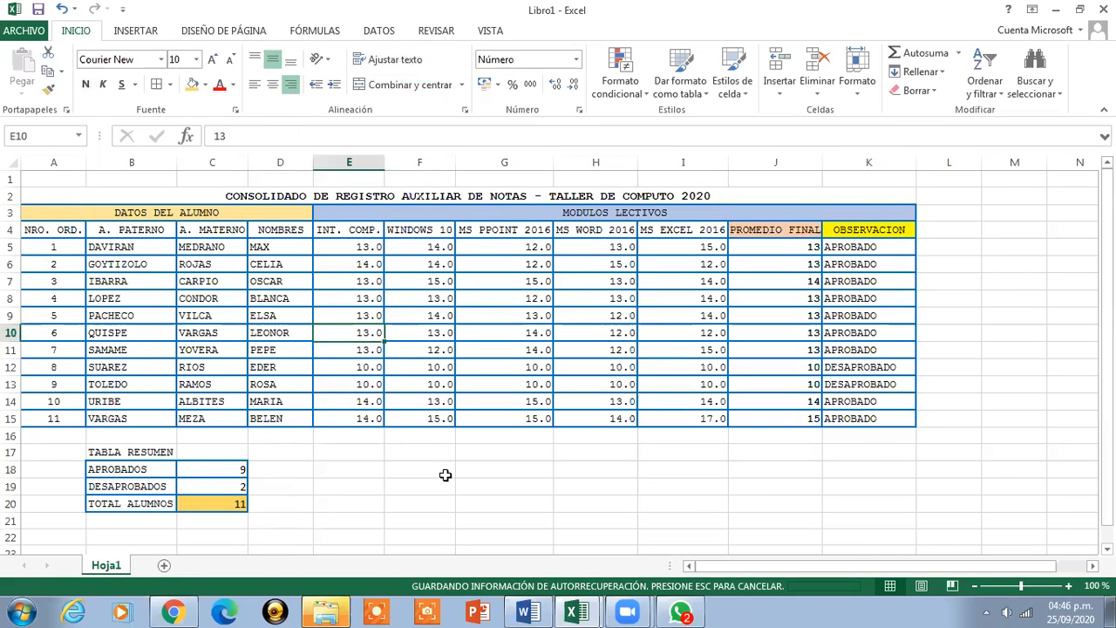
{"action": "type", "text": "12"}
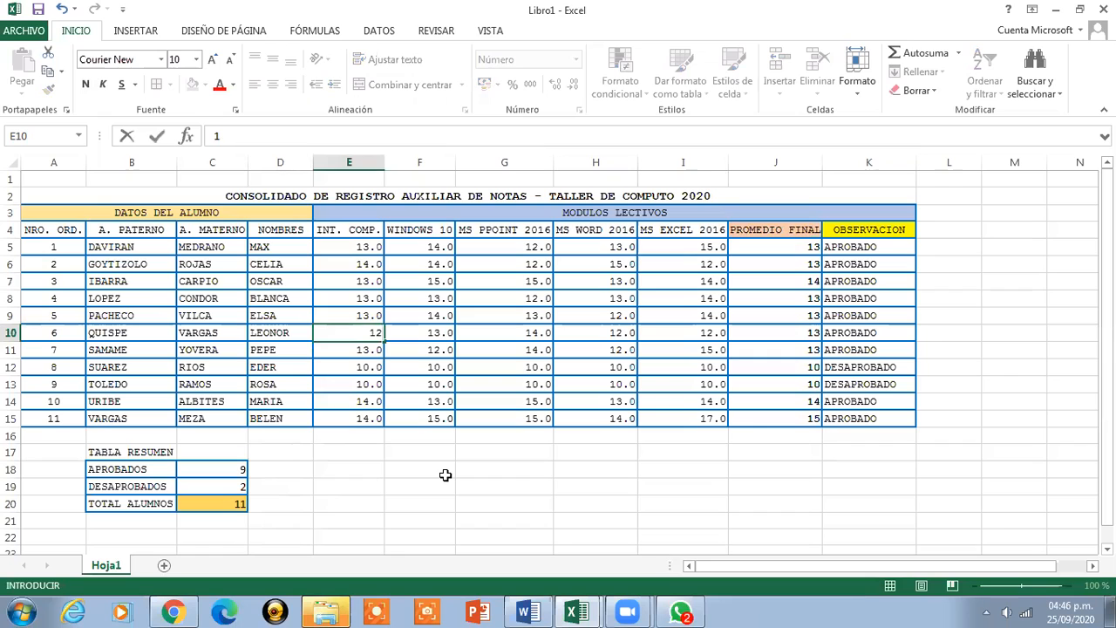
{"action": "key", "text": "Tab"}
{"action": "type", "text": "9"}
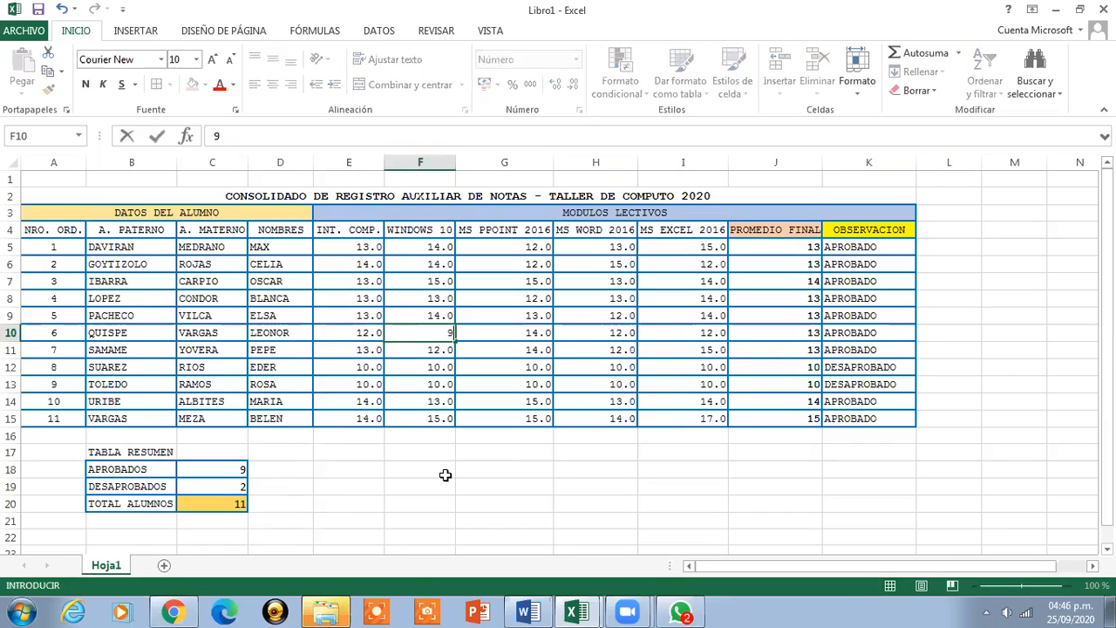
{"action": "key", "text": "Tab"}
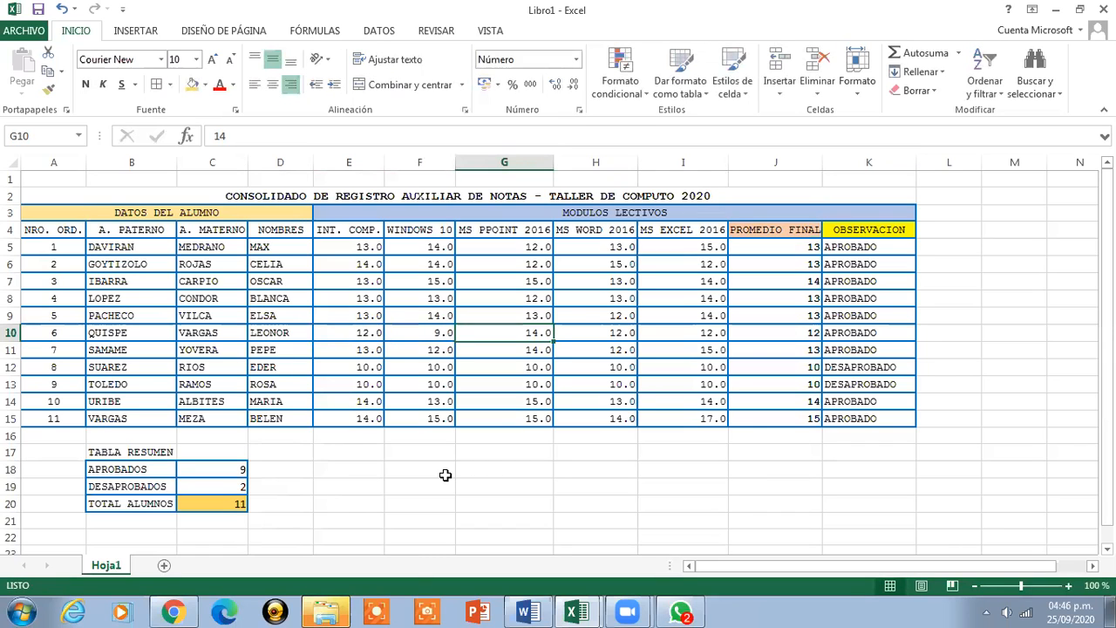
{"action": "type", "text": "7"}
{"action": "key", "text": "Tab"}
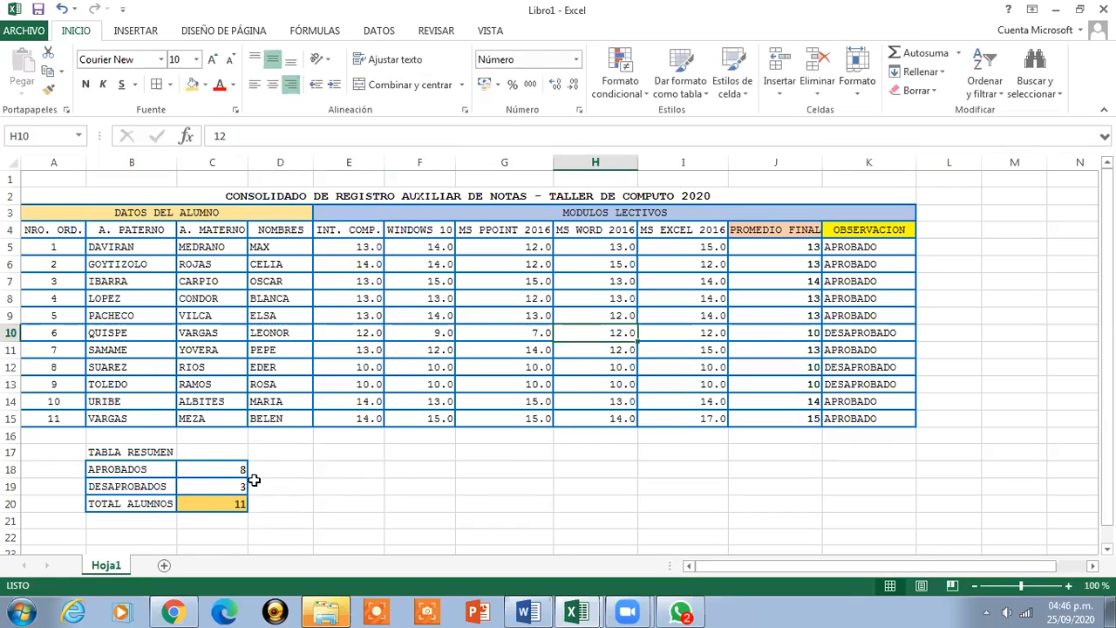
Rename the worksheet Hoja1 as REGISTRO.NOTAS
{"action": "left_click", "coordinate": [197, 198]}
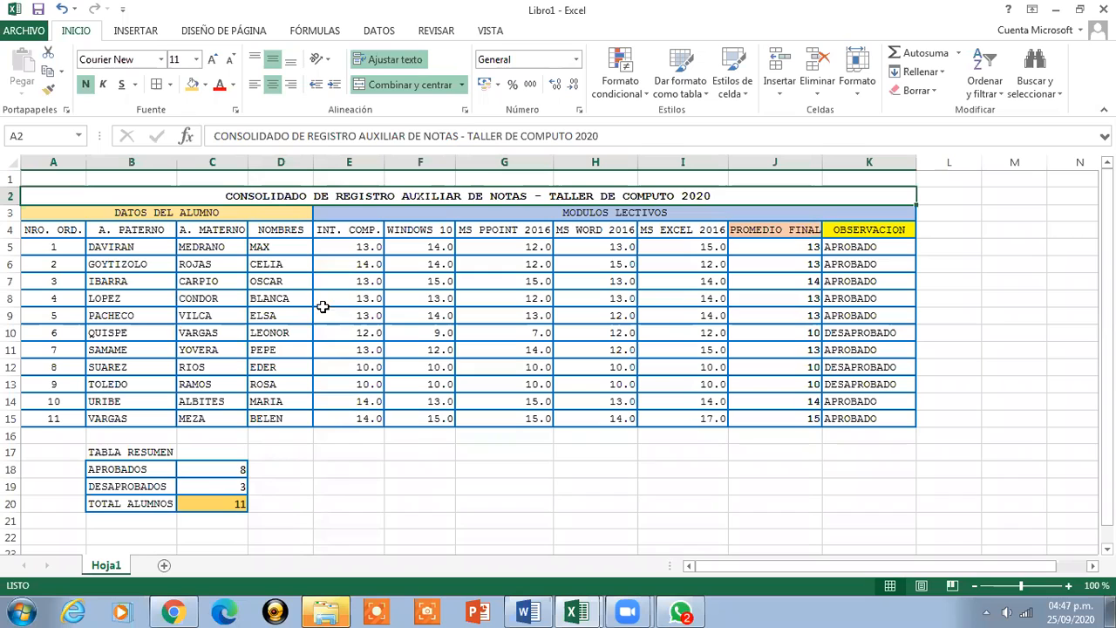
{"action": "double_click", "coordinate": [108, 567]}
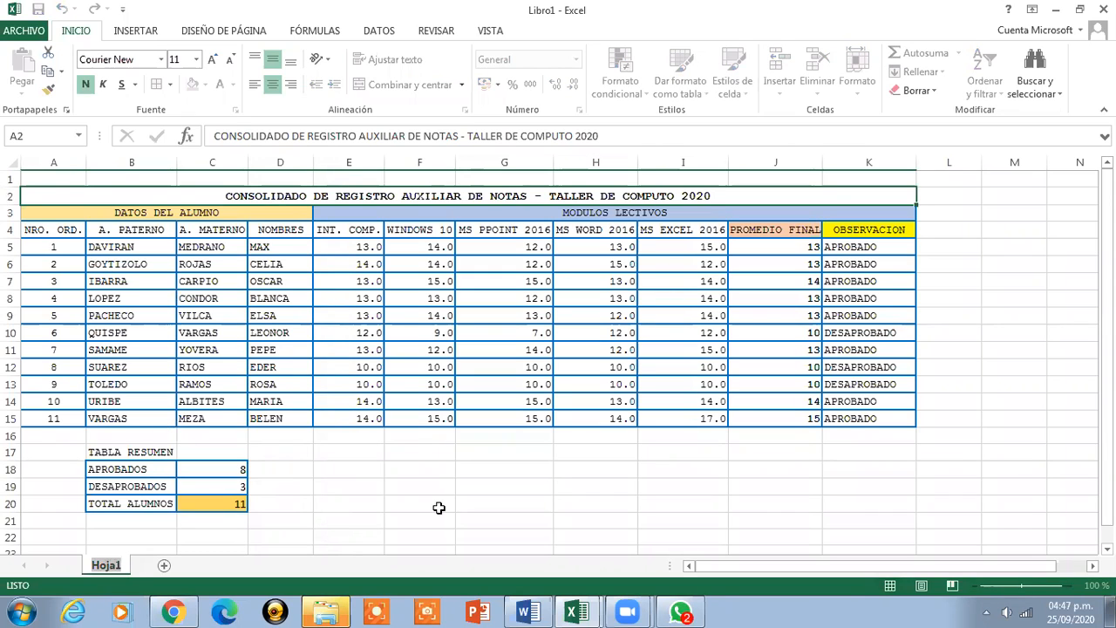
{"action": "key", "text": "BackSpace"}
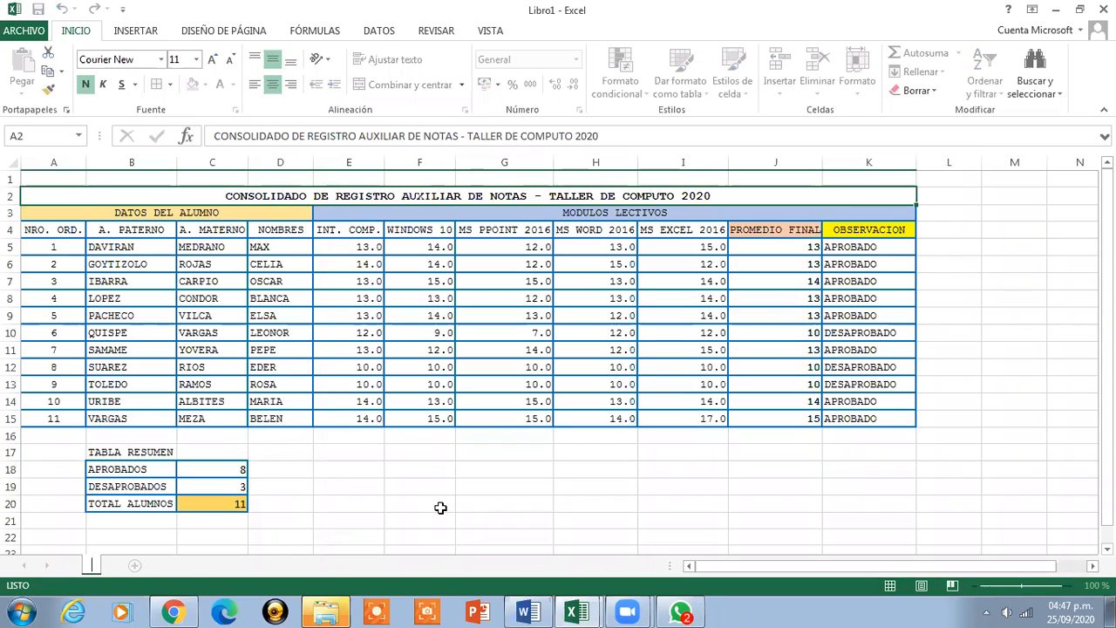
{"action": "type", "text": "REGISTRO.NOTAS"}
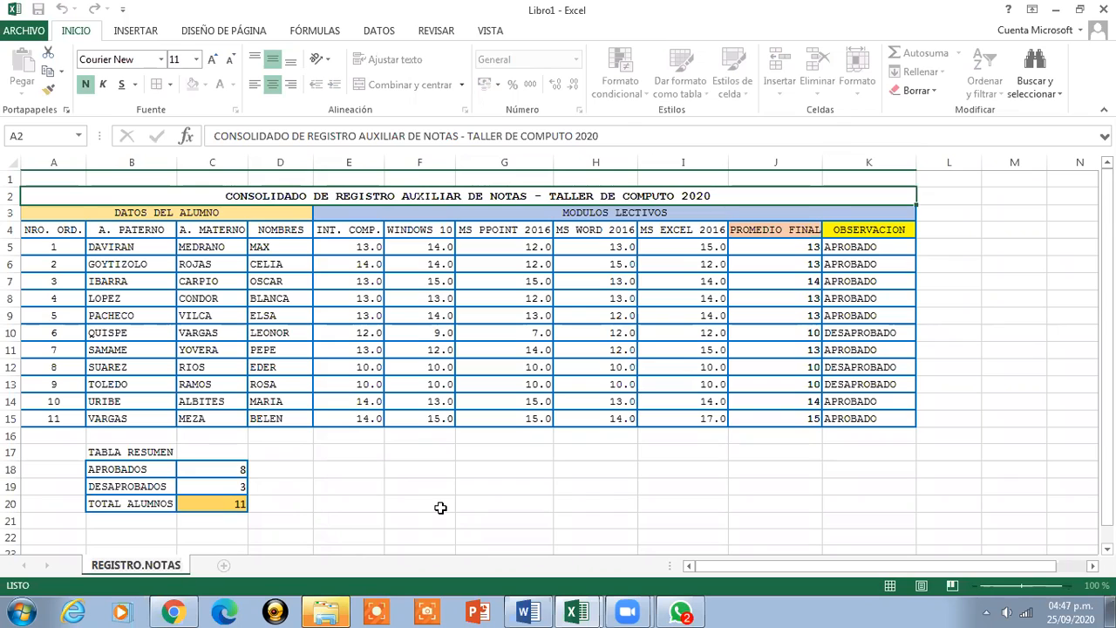
{"action": "key", "text": "Return"}
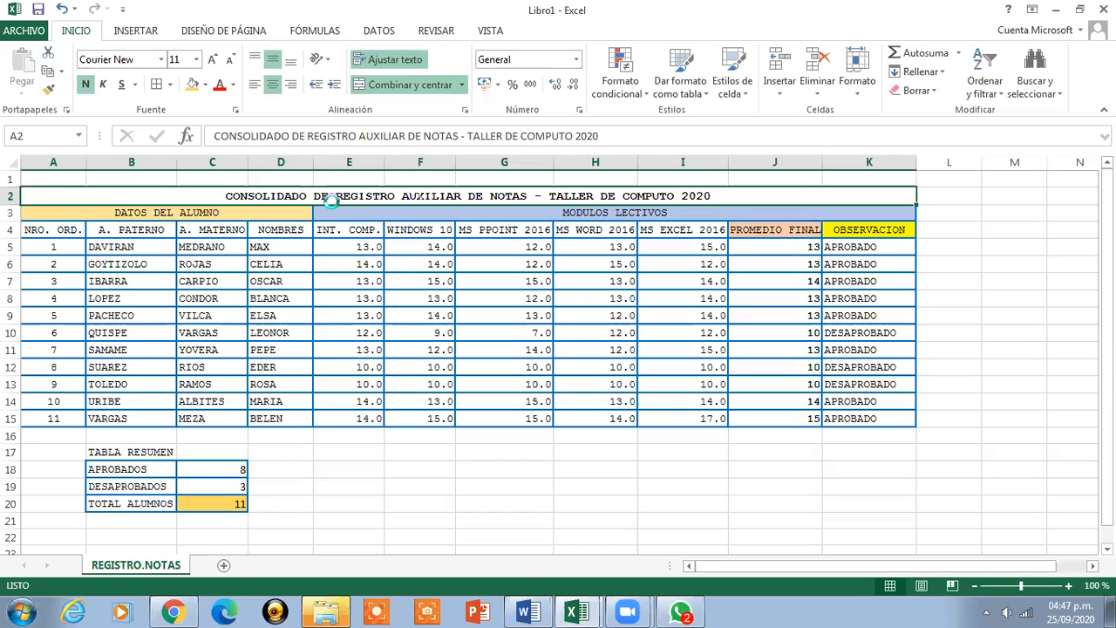
Save the workbook to the Desktop as Practica Dirigida - Tipos de Datos, in the Libro de Excel format
{"action": "key", "text": "F12"}
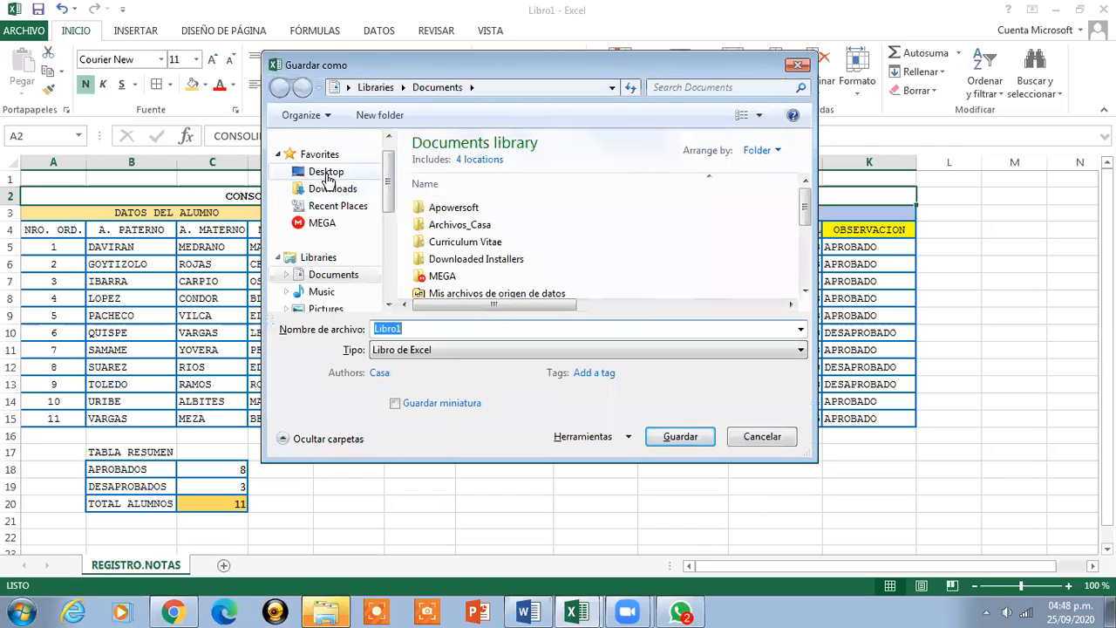
{"action": "left_click", "coordinate": [326, 172]}
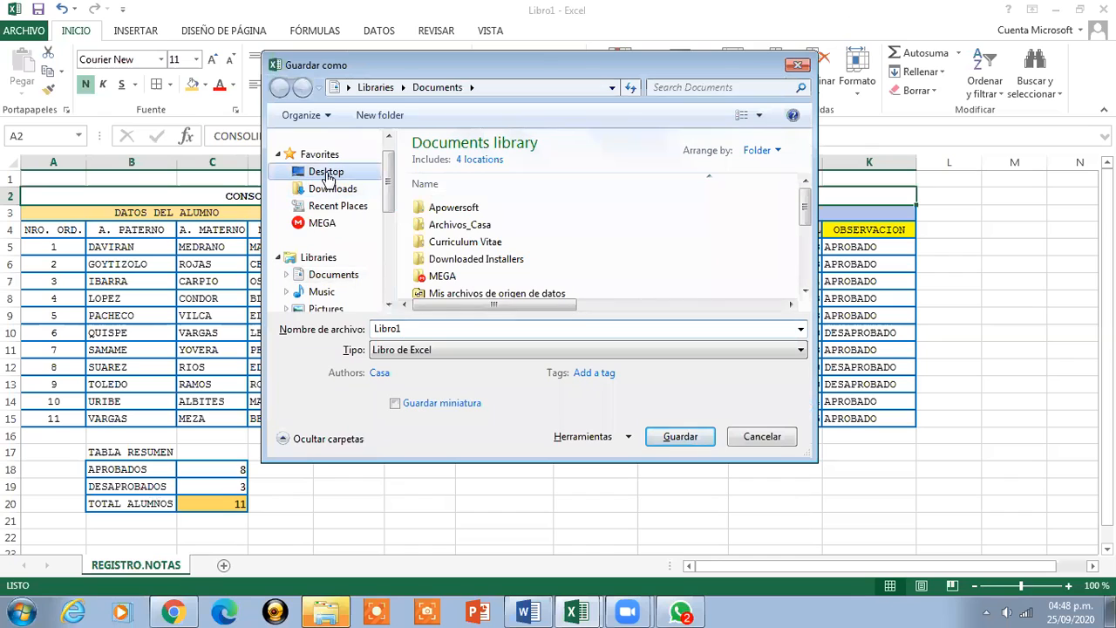
{"action": "double_click", "coordinate": [421, 329]}
{"action": "key", "text": "BackSpace"}
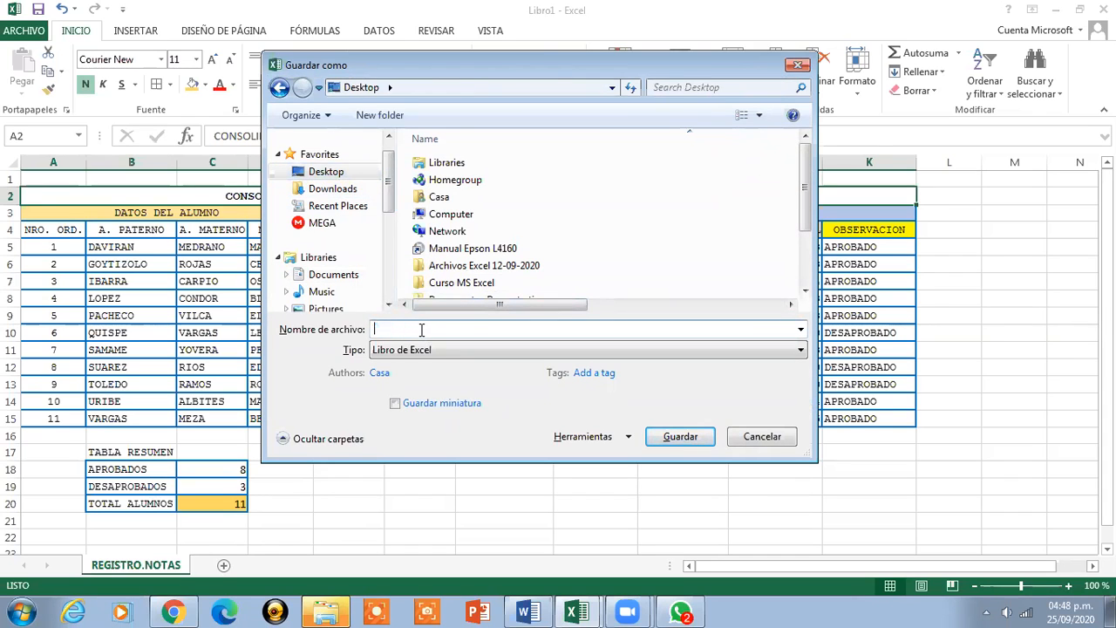
{"action": "type", "text": "P"}
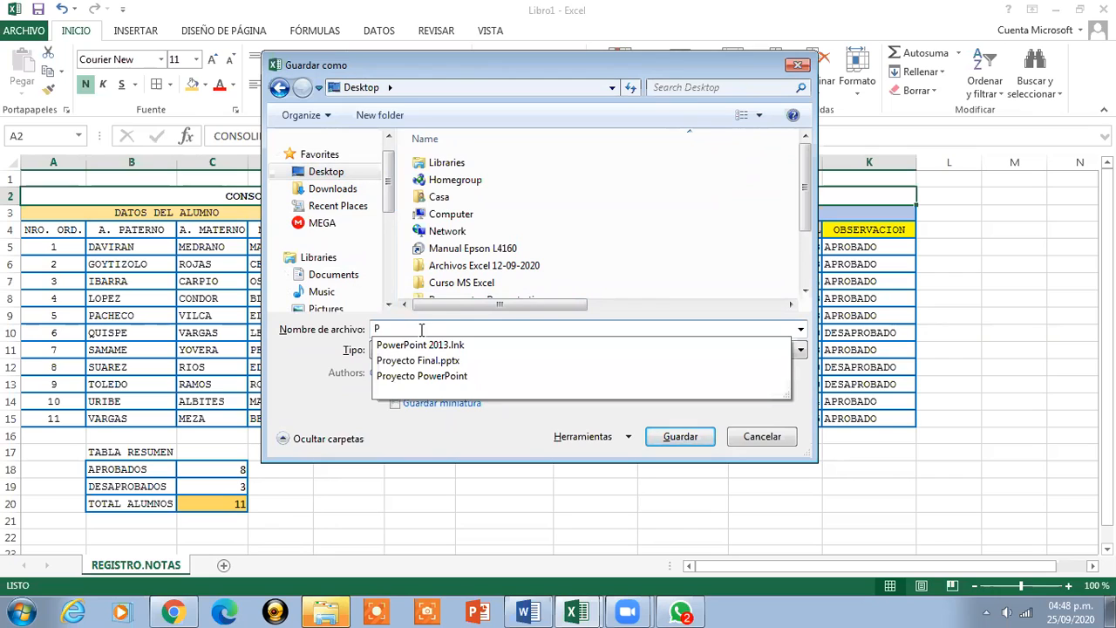
{"action": "type", "text": "ractica Dirigi"}
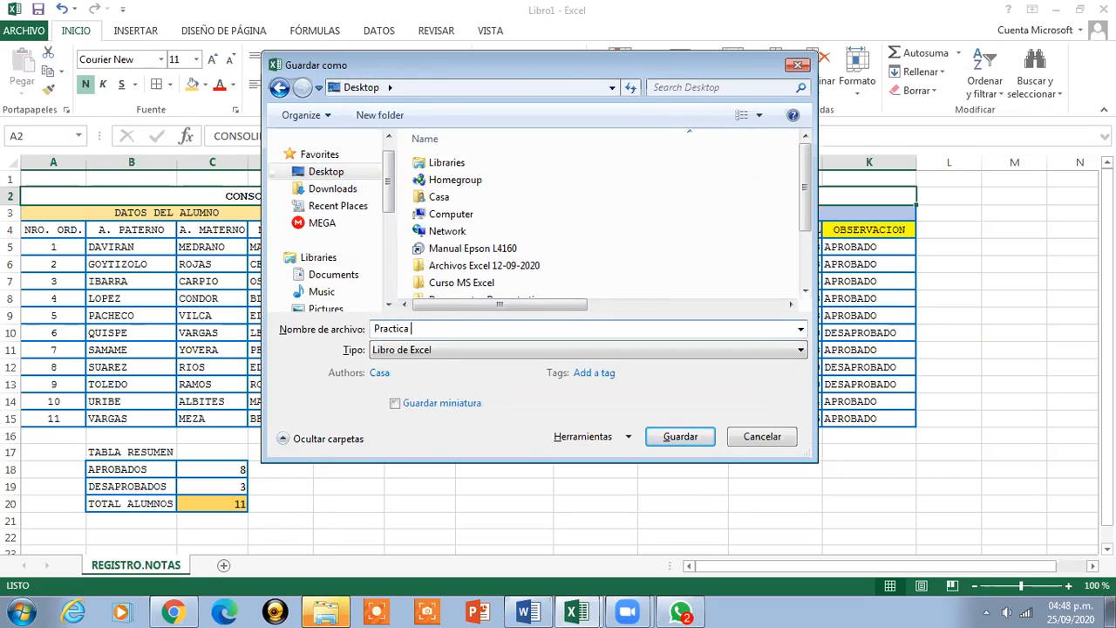
{"action": "type", "text": "da -"}
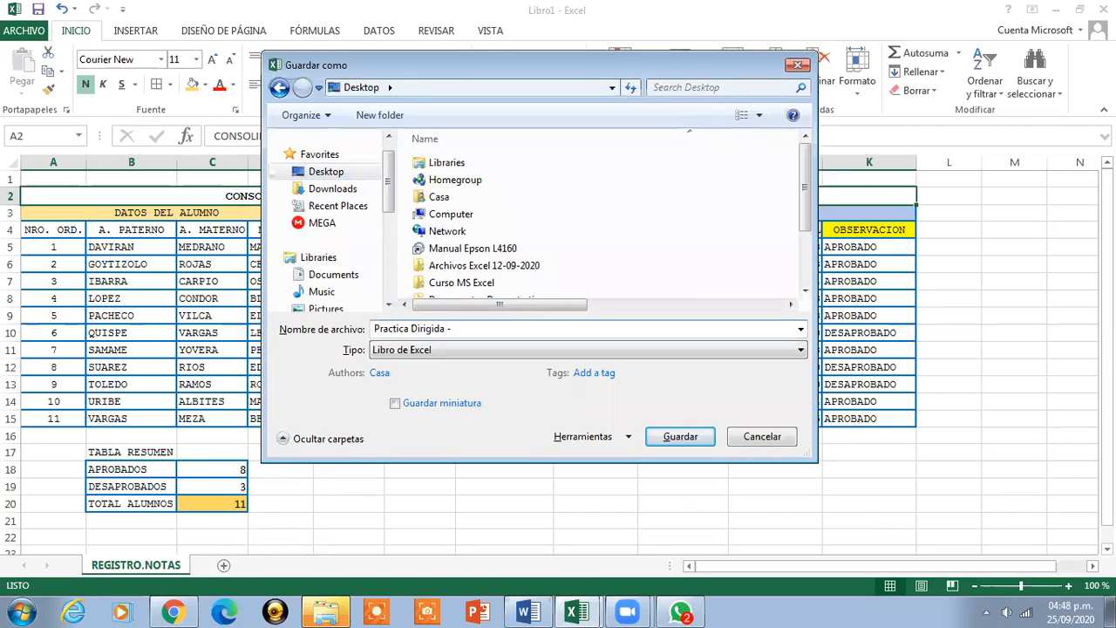
{"action": "type", "text": " Tipos de Datos"}
{"action": "left_click", "coordinate": [657, 442]}
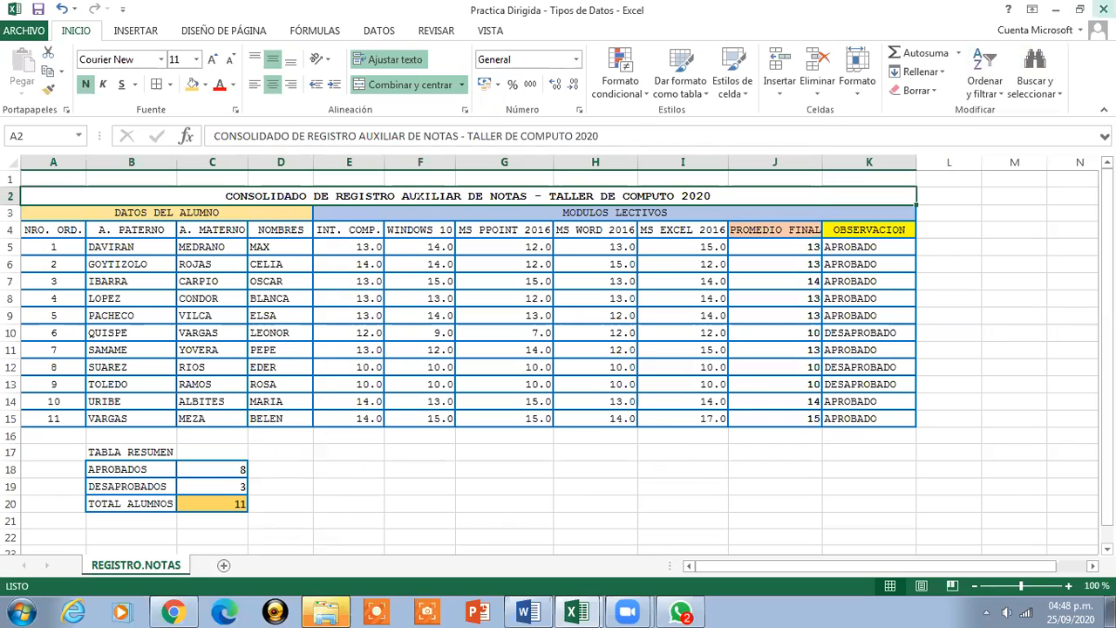
Close the workbook and the open folder window, and reopen Practica Dirigida - Tipos de Datos from the Desktop
{"action": "left_click", "coordinate": [1104, 10]}
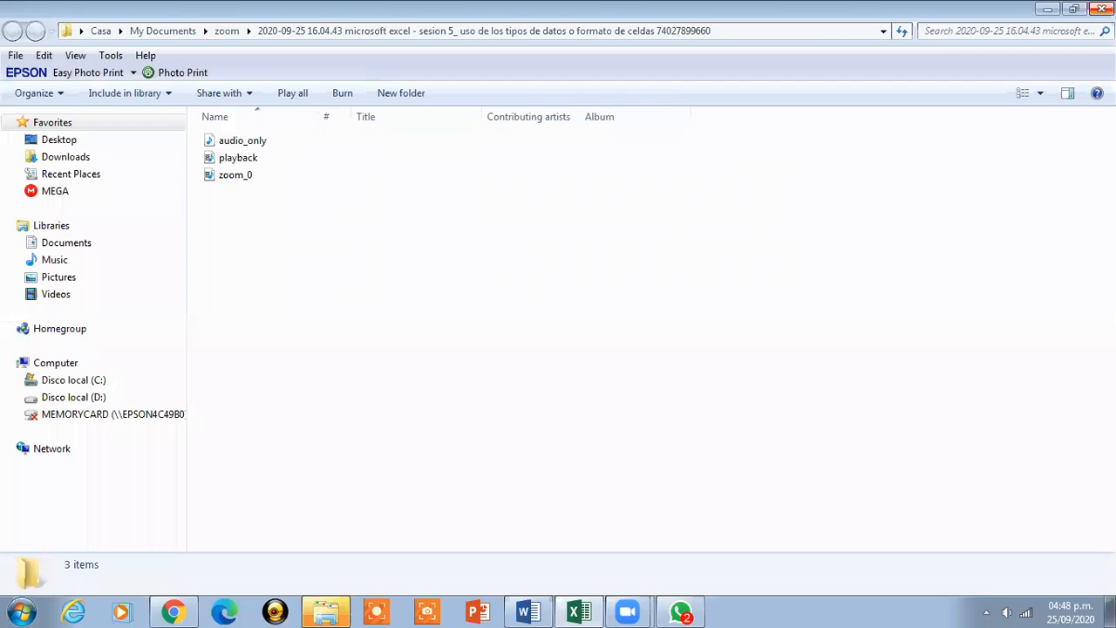
{"action": "left_click", "coordinate": [1103, 10]}
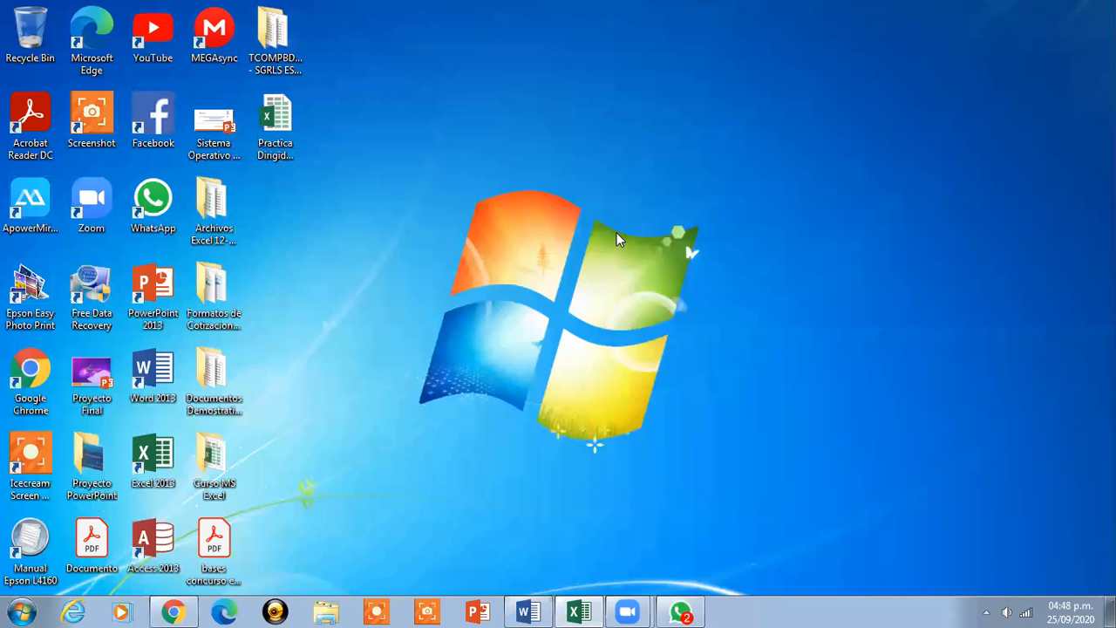
{"action": "double_click", "coordinate": [270, 126]}
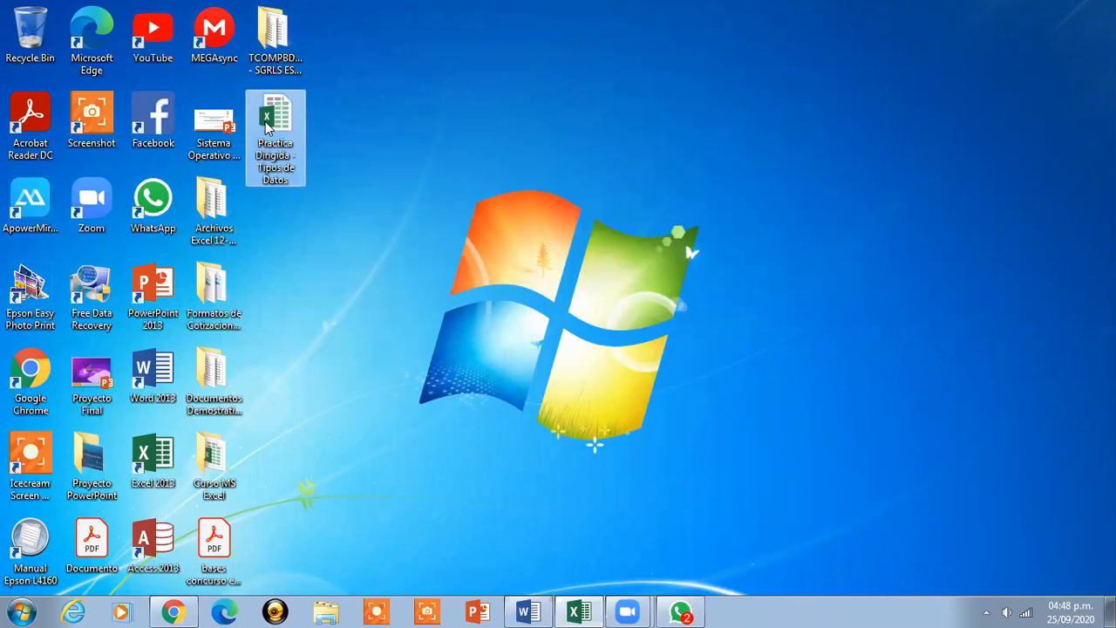
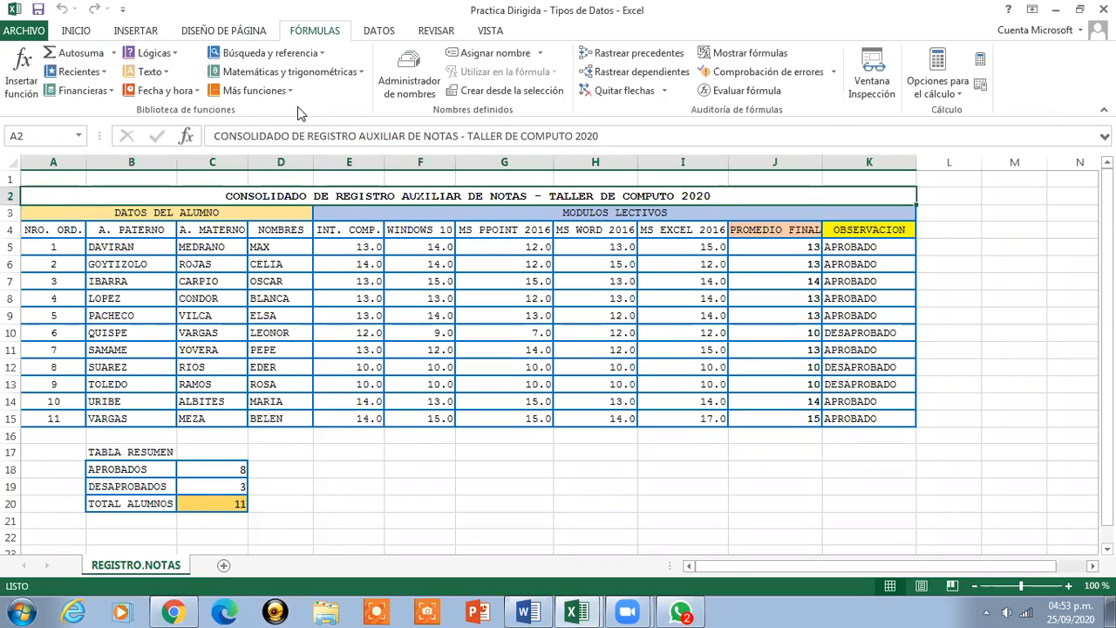
Examine the functions available in the Financieras, Lógicas and Texto categories of the function library
{"action": "left_click", "coordinate": [113, 92]}
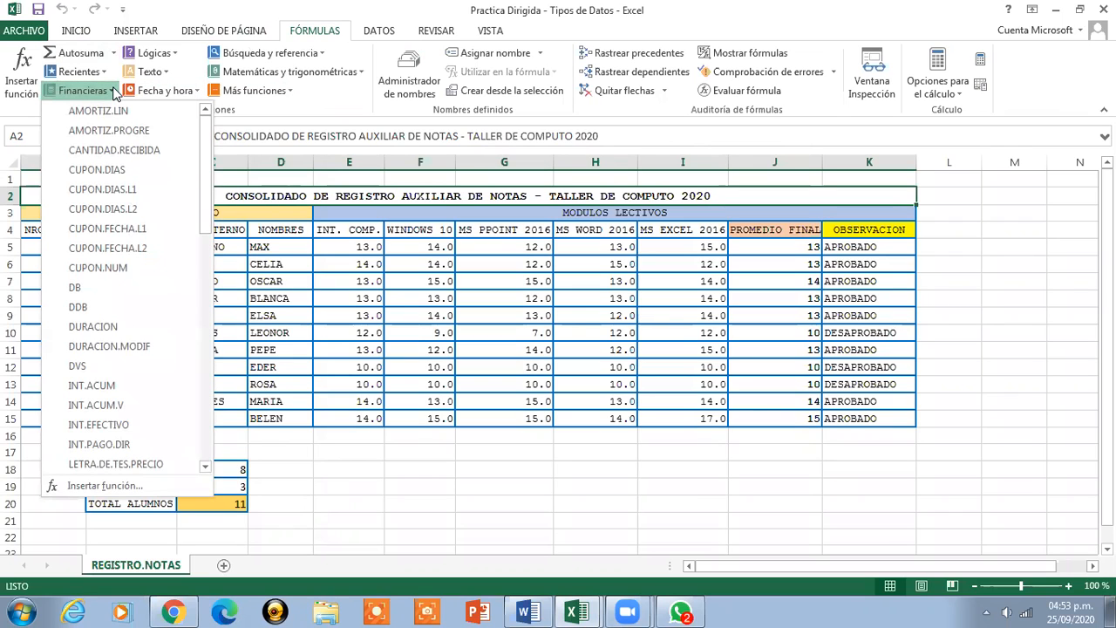
{"action": "left_click_drag", "start_coordinate": [203, 142], "coordinate": [207, 393]}
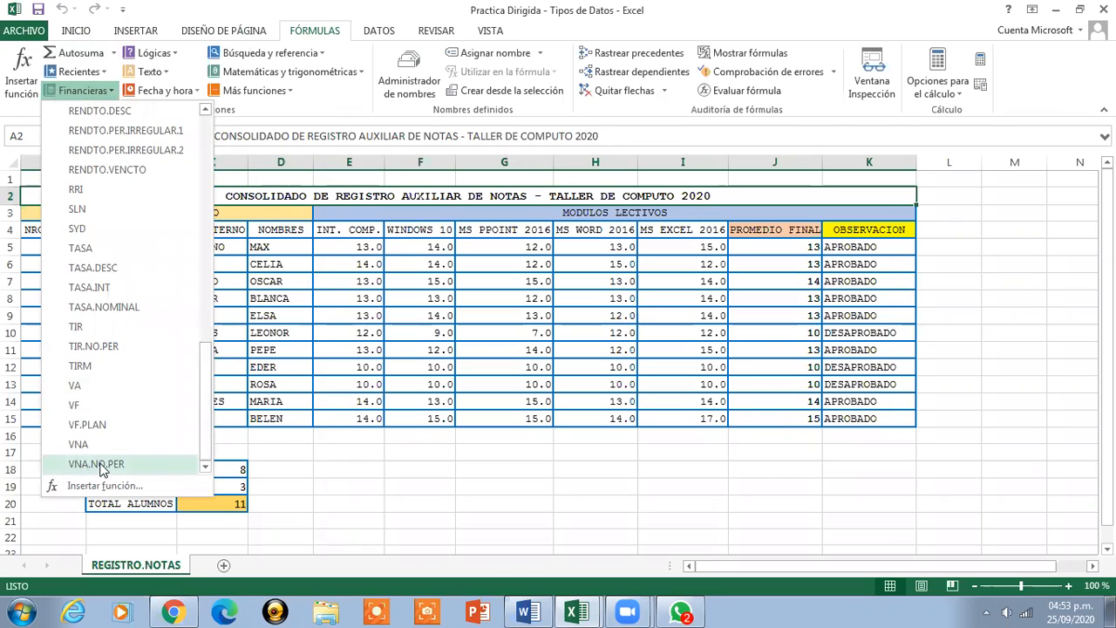
{"action": "left_click_drag", "start_coordinate": [198, 444], "coordinate": [187, 203]}
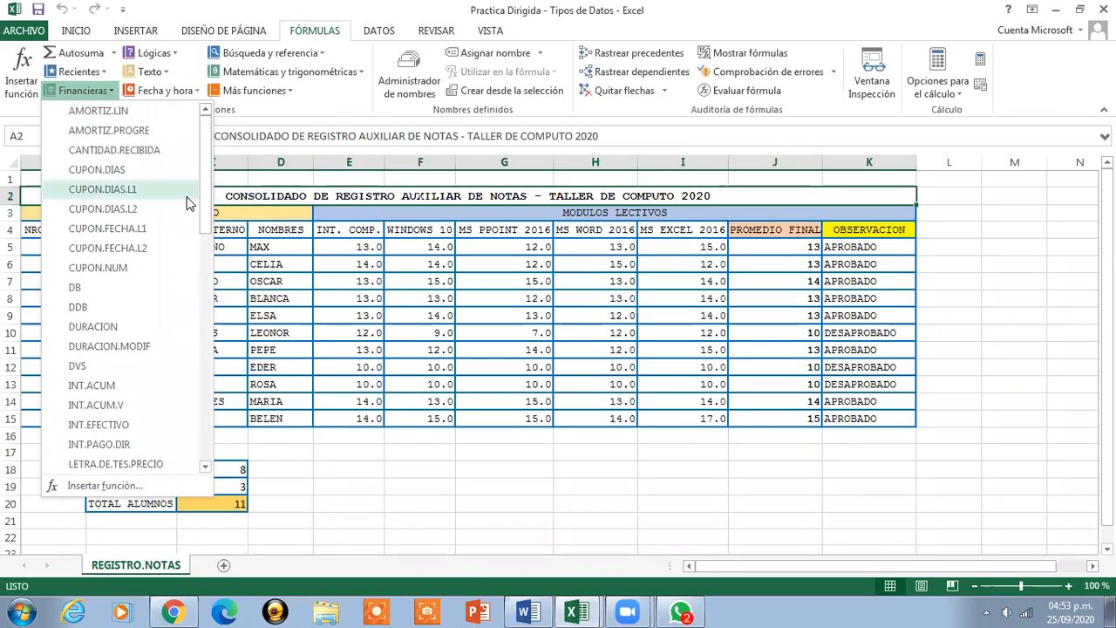
{"action": "left_click", "coordinate": [171, 54]}
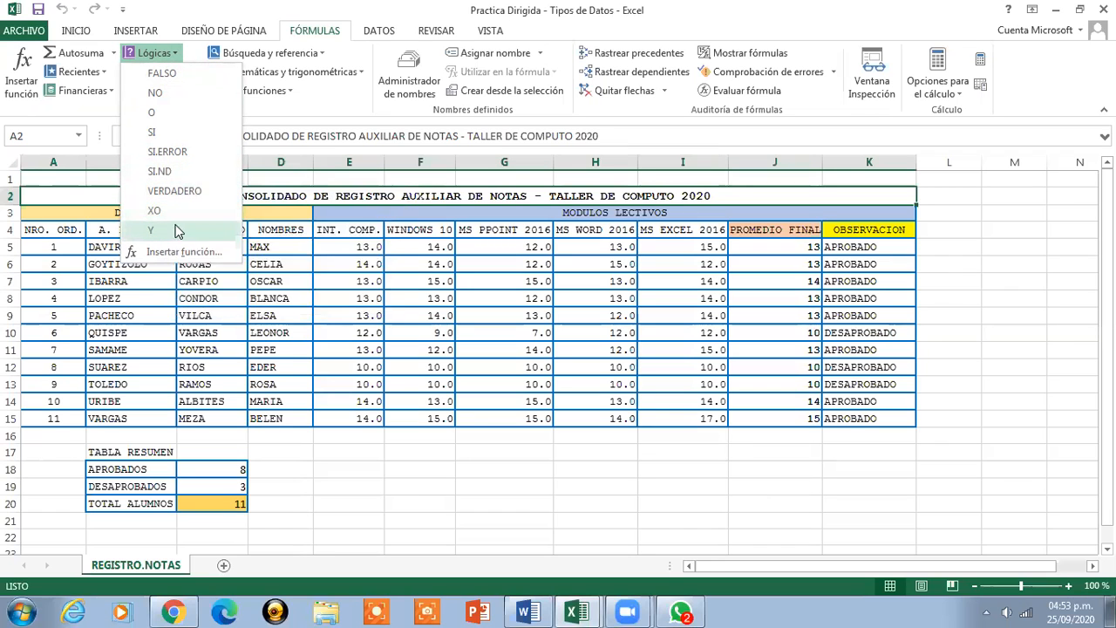
{"action": "left_click", "coordinate": [194, 58]}
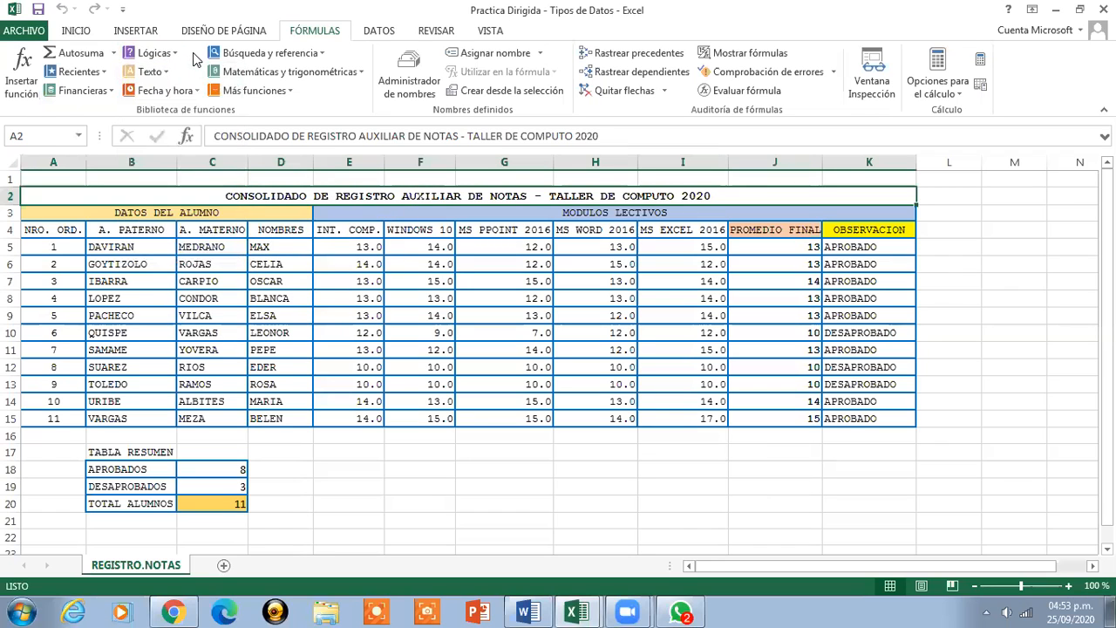
{"action": "left_click", "coordinate": [150, 72]}
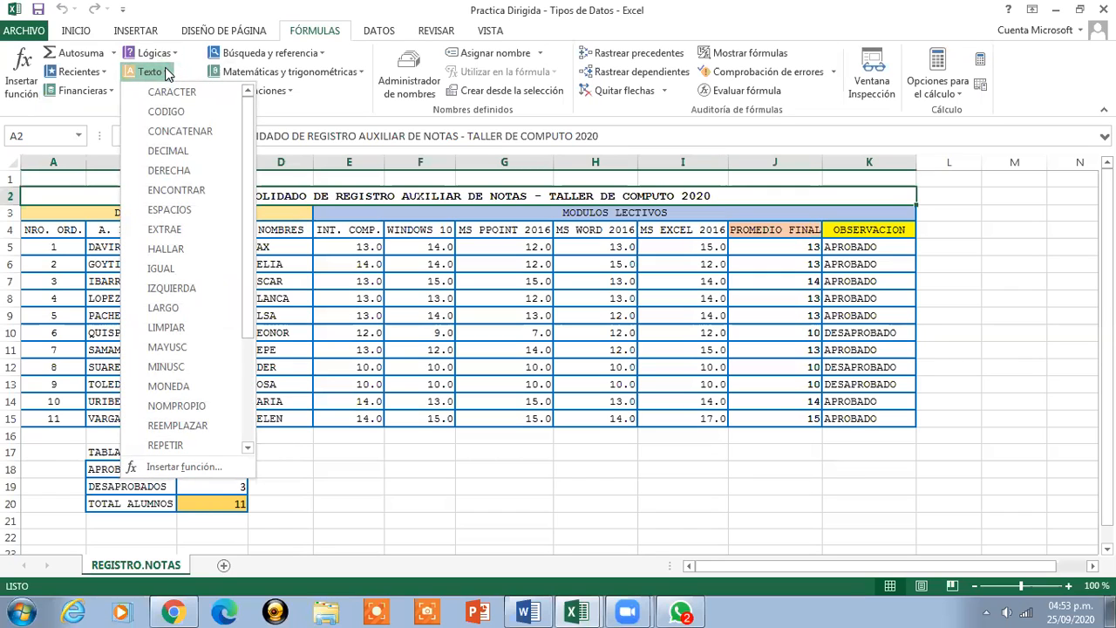
{"action": "left_click_drag", "start_coordinate": [249, 122], "coordinate": [248, 241]}
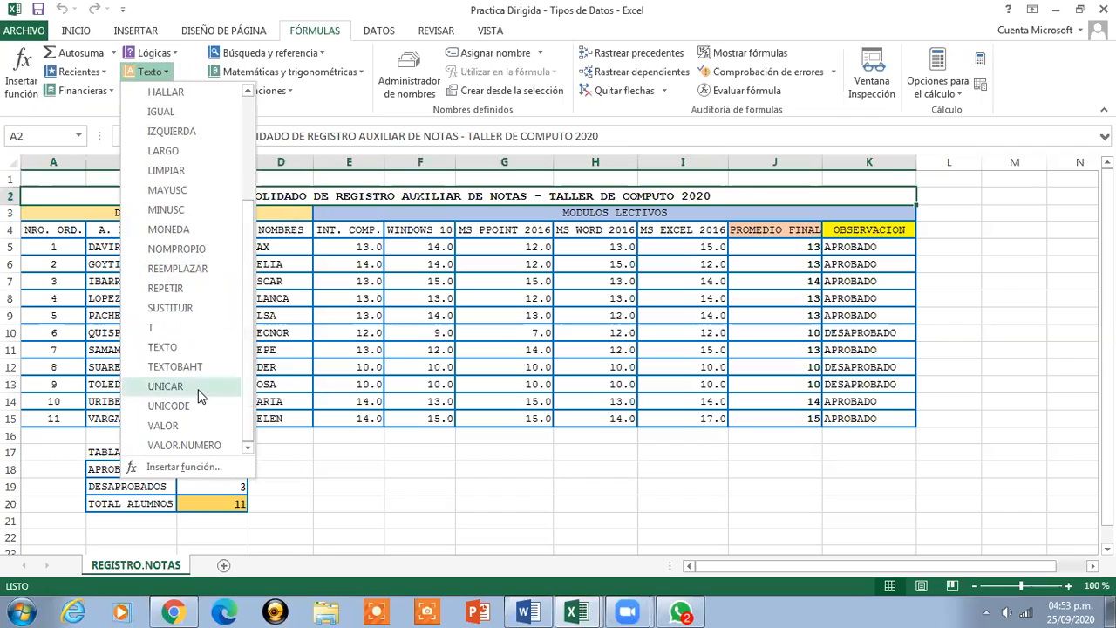
{"action": "scroll", "coordinate": [243, 153], "scroll_direction": "up", "scroll_amount": 3}
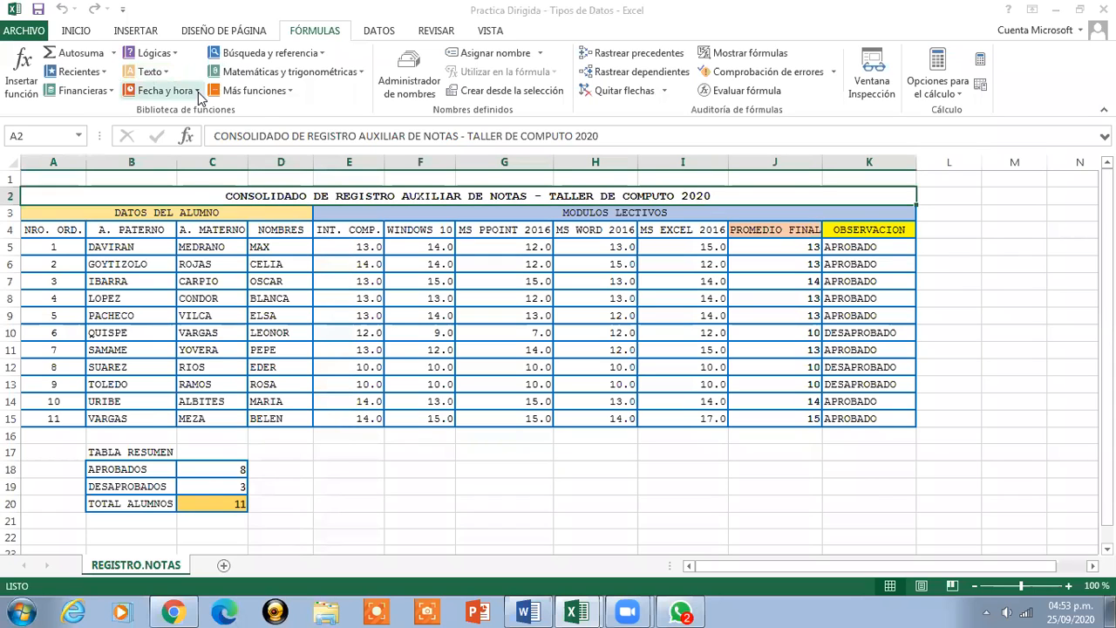
Examine the functions in the Fecha y hora, Búsqueda y referencia, and Matemáticas y trigonométricas categories
{"action": "left_click", "coordinate": [198, 91]}
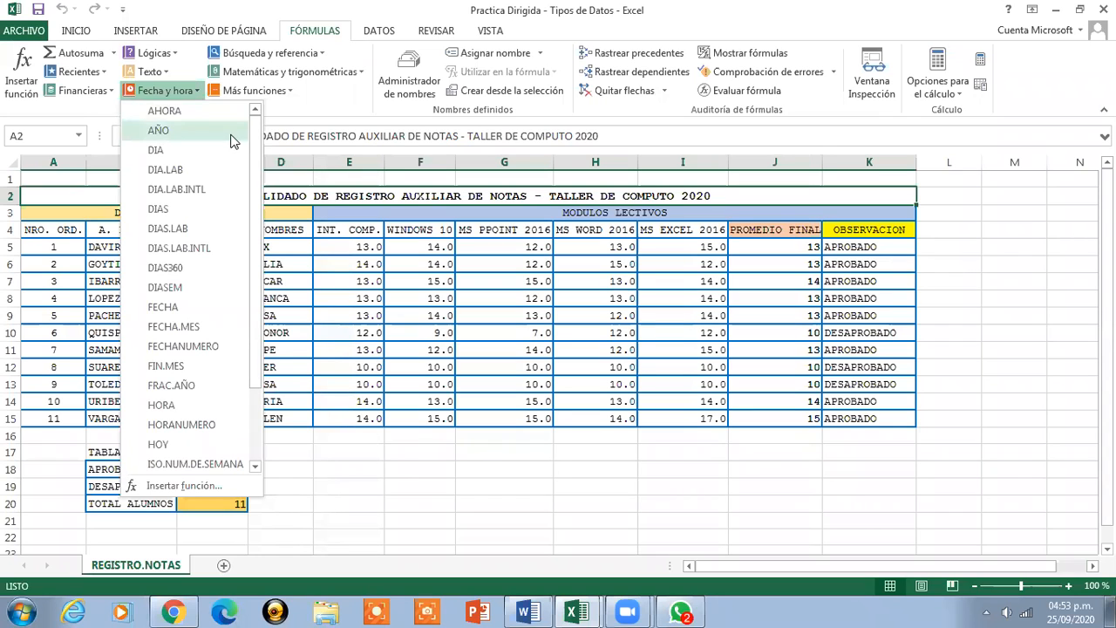
{"action": "left_click_drag", "start_coordinate": [258, 154], "coordinate": [251, 112]}
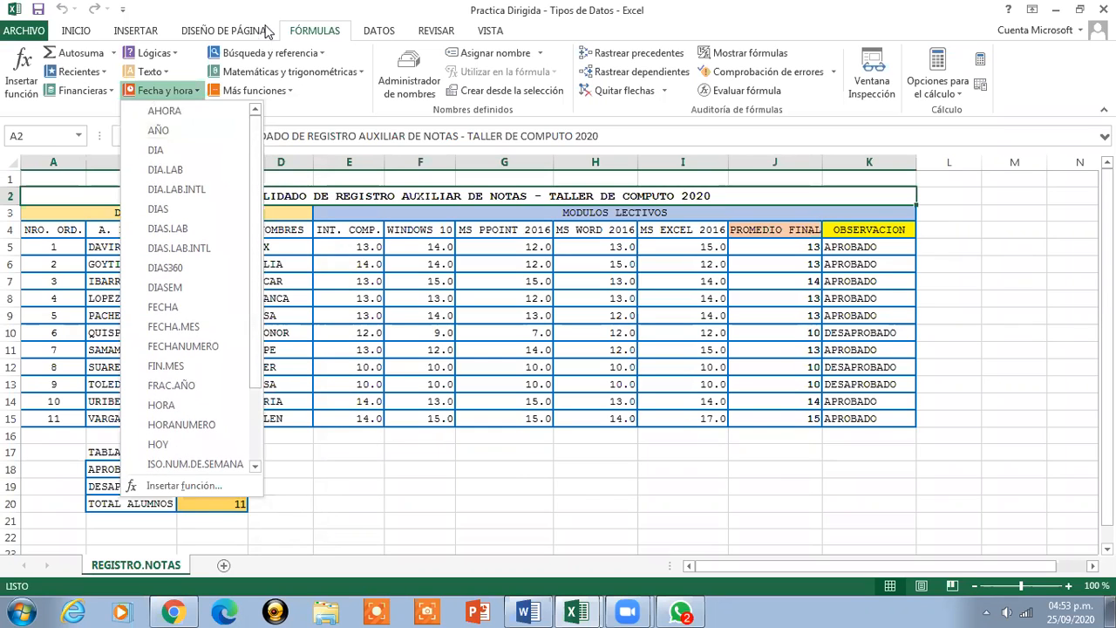
{"action": "left_click", "coordinate": [321, 54]}
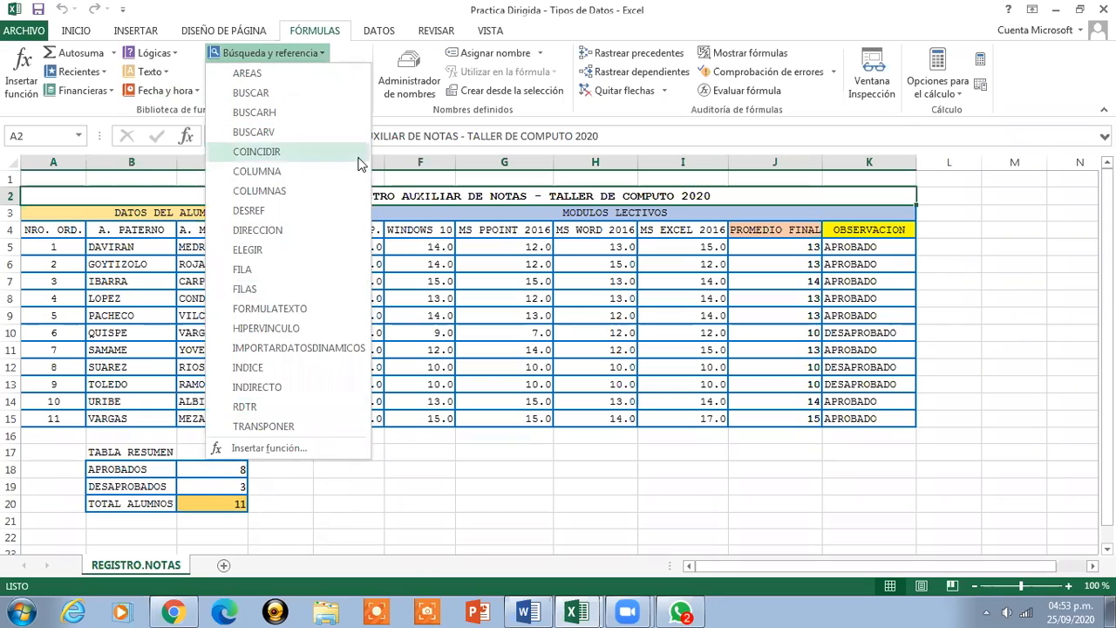
{"action": "key", "text": "Escape"}
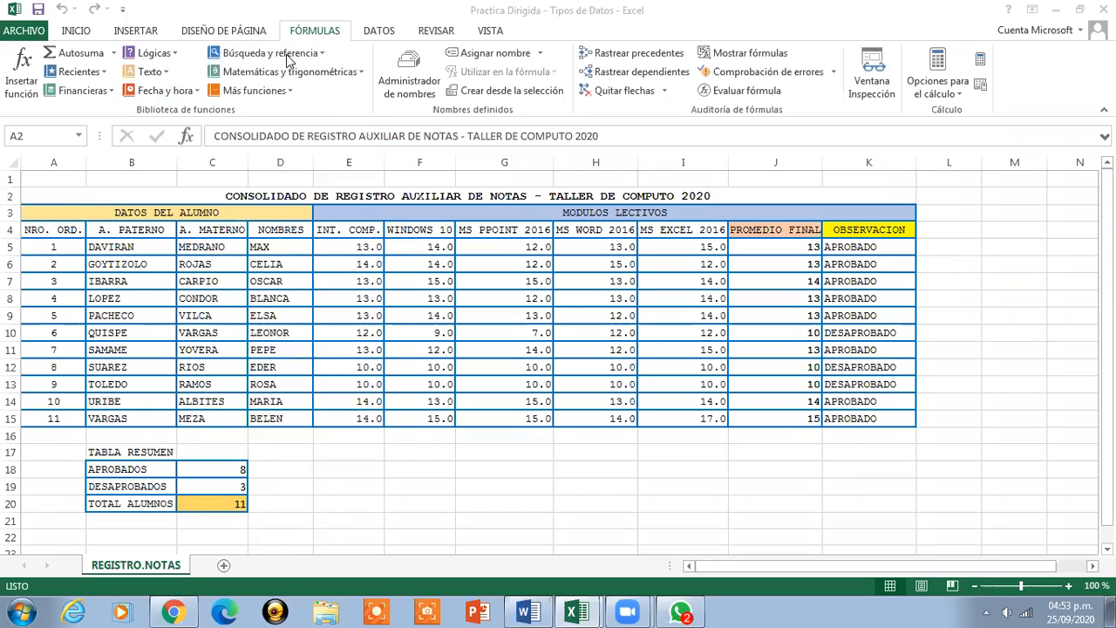
{"action": "left_click", "coordinate": [361, 73]}
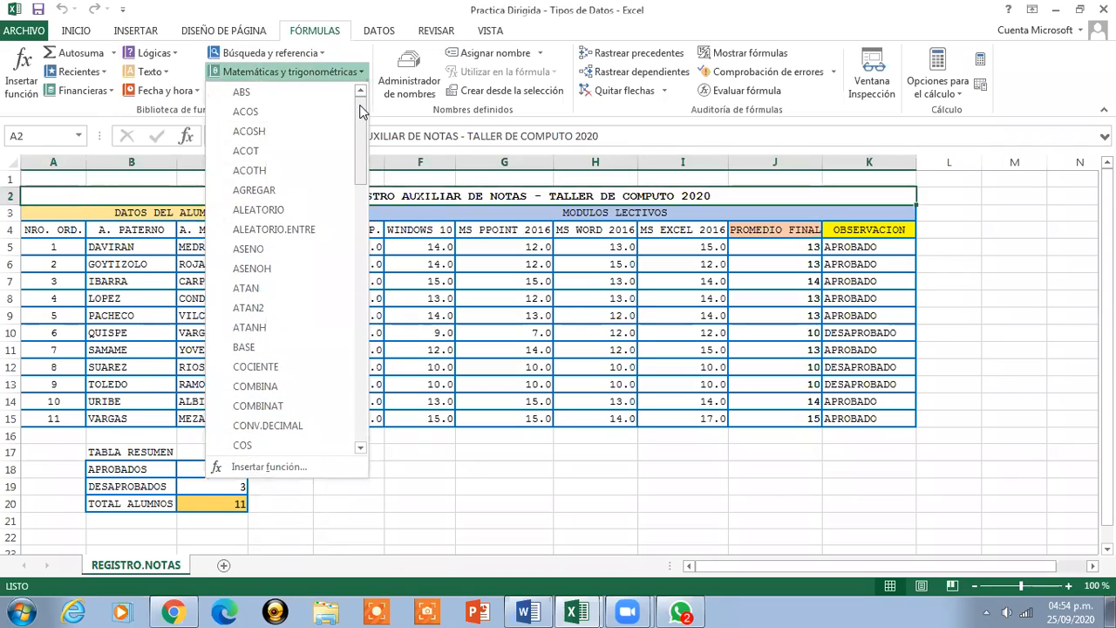
{"action": "left_click_drag", "start_coordinate": [361, 111], "coordinate": [352, 384]}
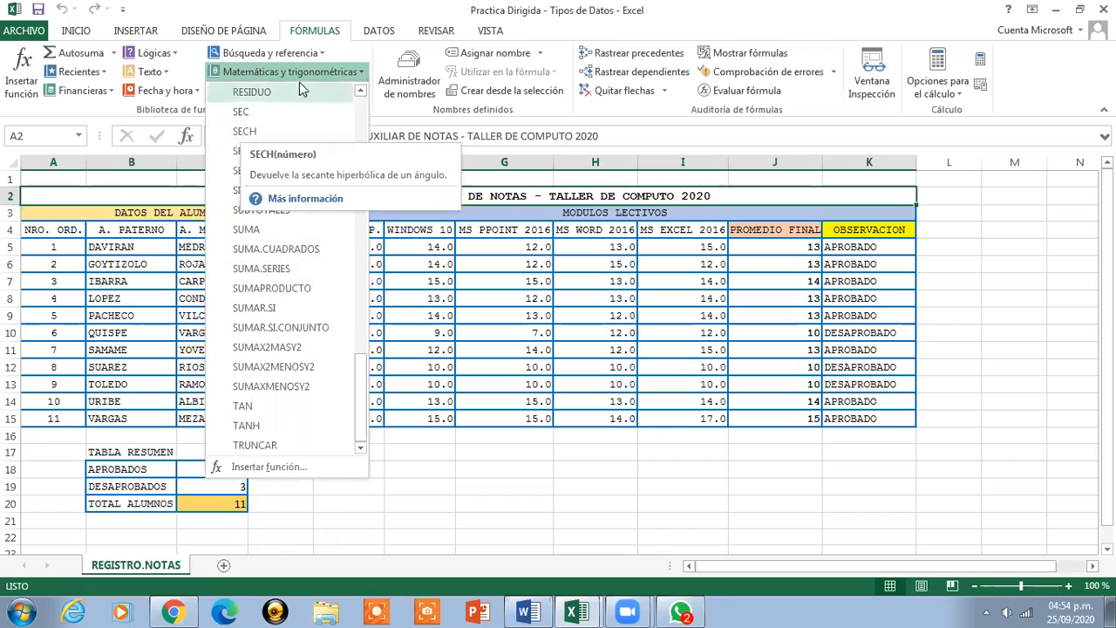
{"action": "left_click", "coordinate": [364, 73]}
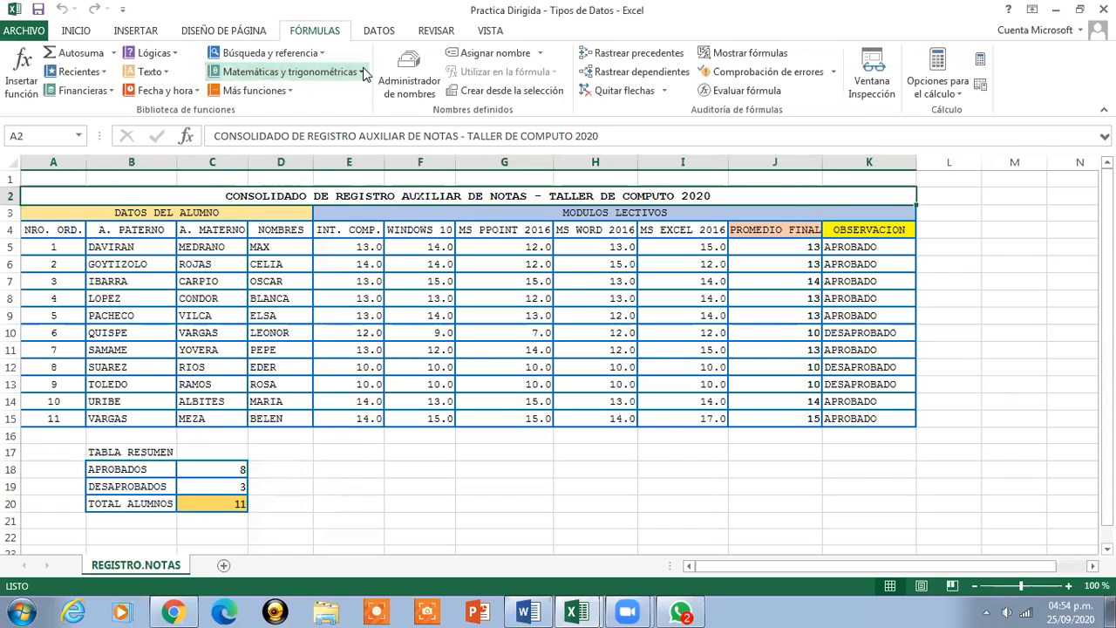
Examine the additional function categories, including CONTAR.SI under Estadísticas and the Cubo, Información and Web groups
{"action": "left_click", "coordinate": [290, 90]}
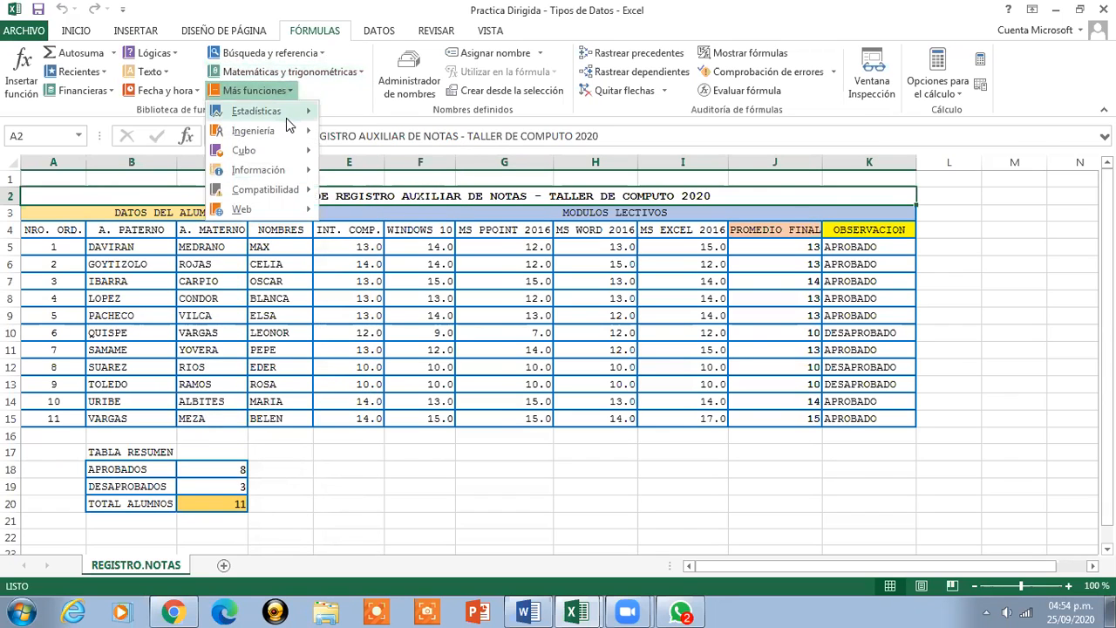
{"action": "mouse_move", "coordinate": [286, 116]}
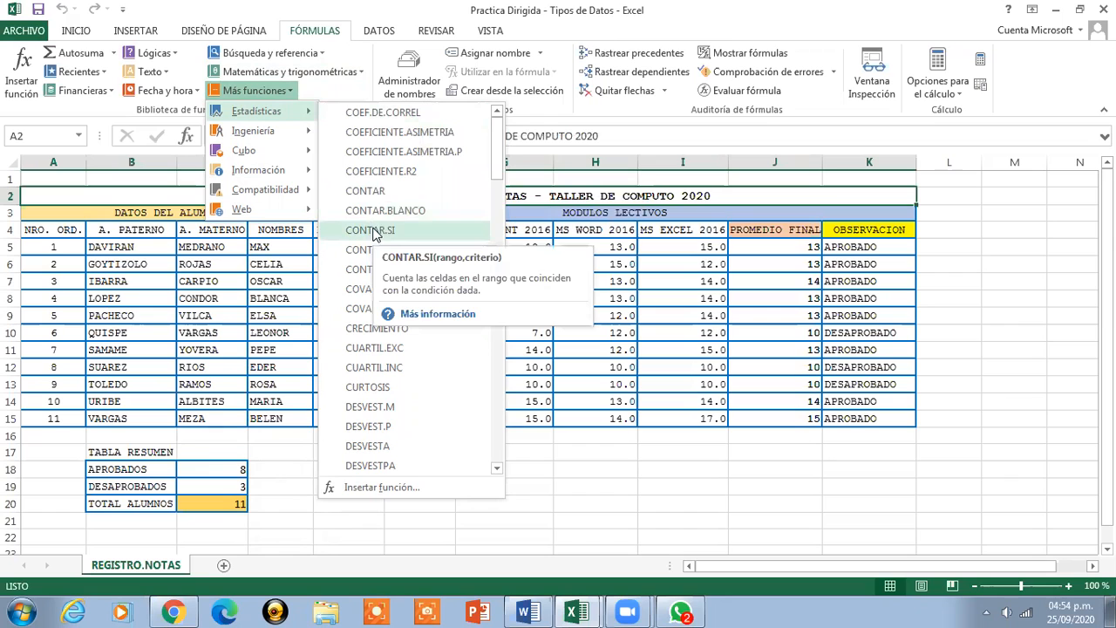
{"action": "left_click", "coordinate": [315, 90]}
{"action": "left_click", "coordinate": [295, 88]}
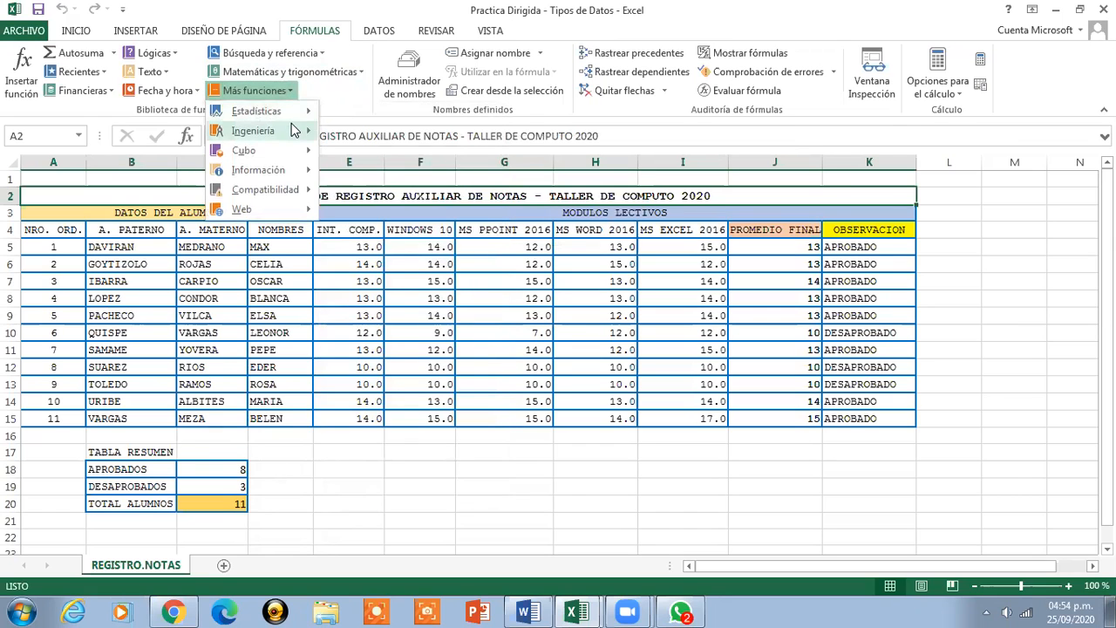
{"action": "mouse_move", "coordinate": [273, 156]}
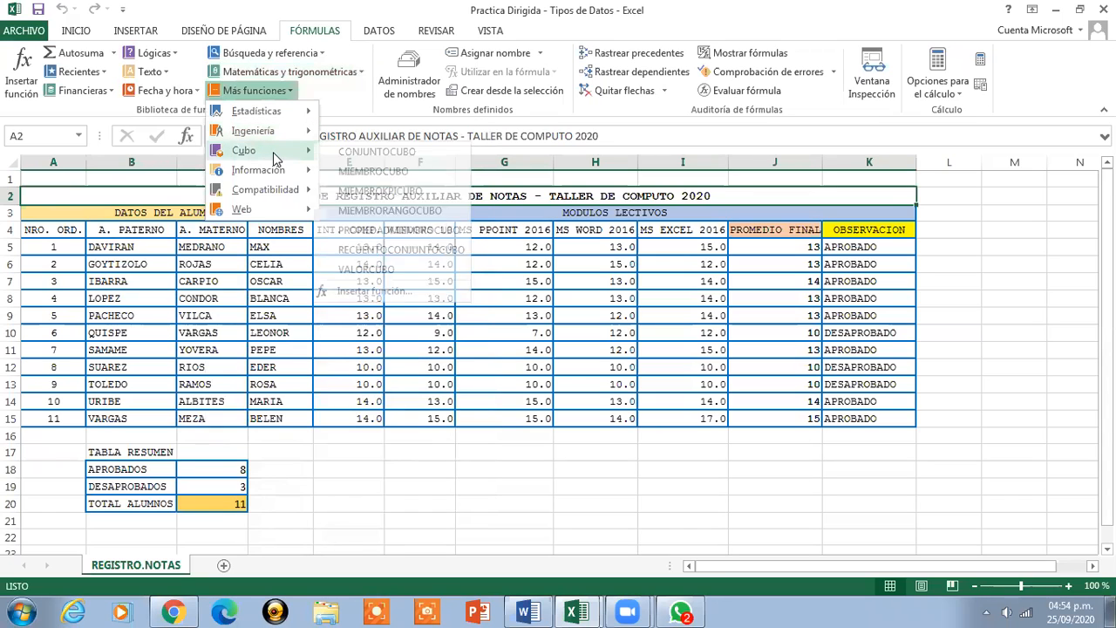
{"action": "mouse_move", "coordinate": [277, 175]}
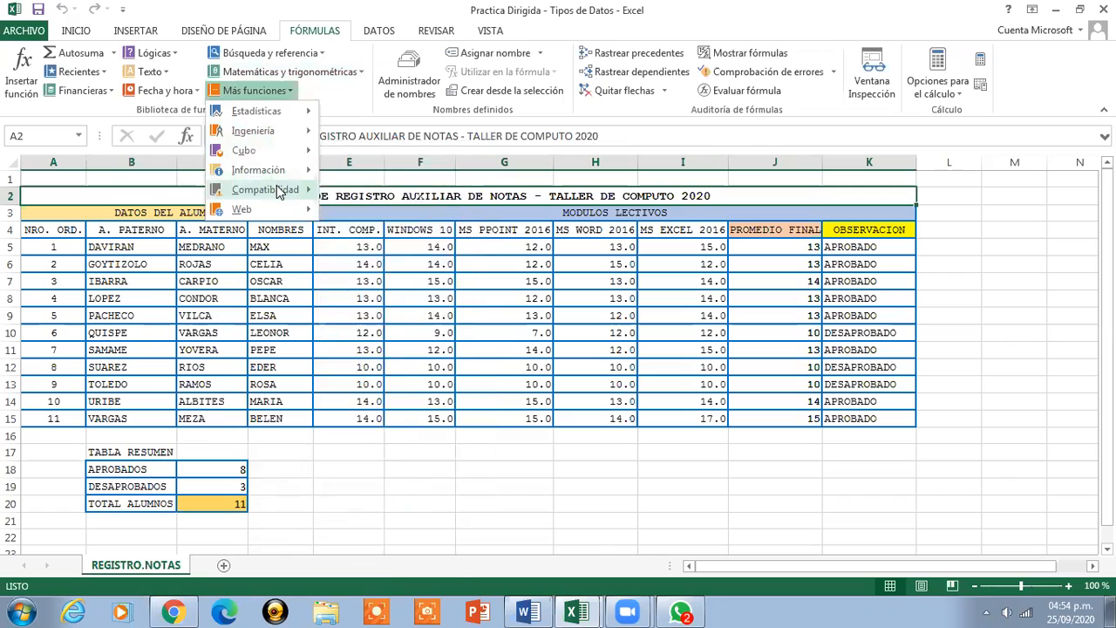
{"action": "mouse_move", "coordinate": [281, 212]}
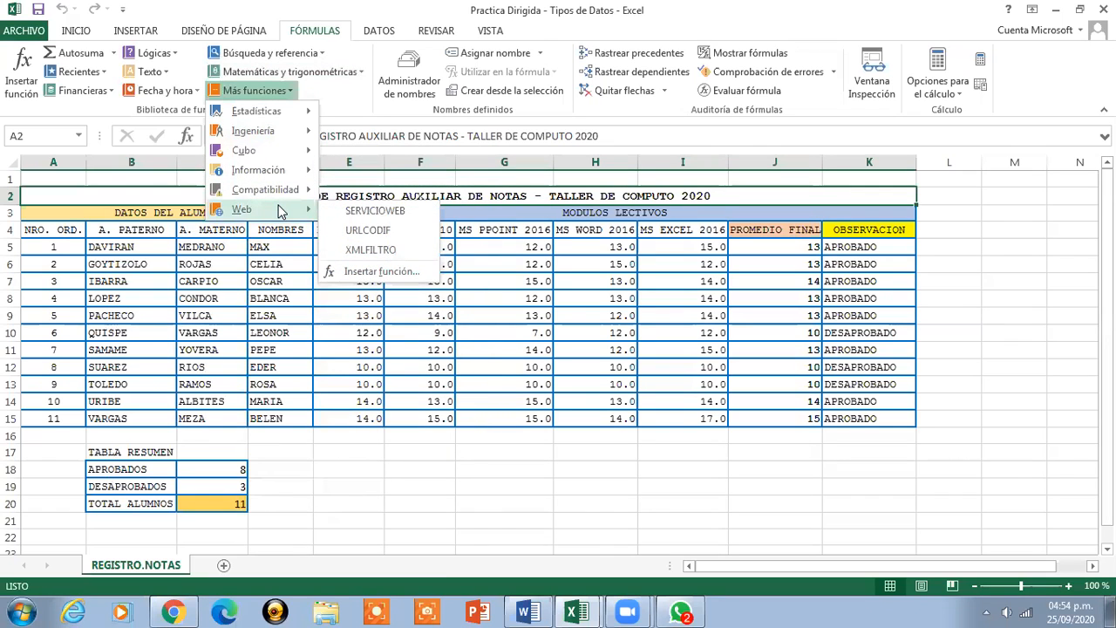
{"action": "left_click", "coordinate": [216, 9]}
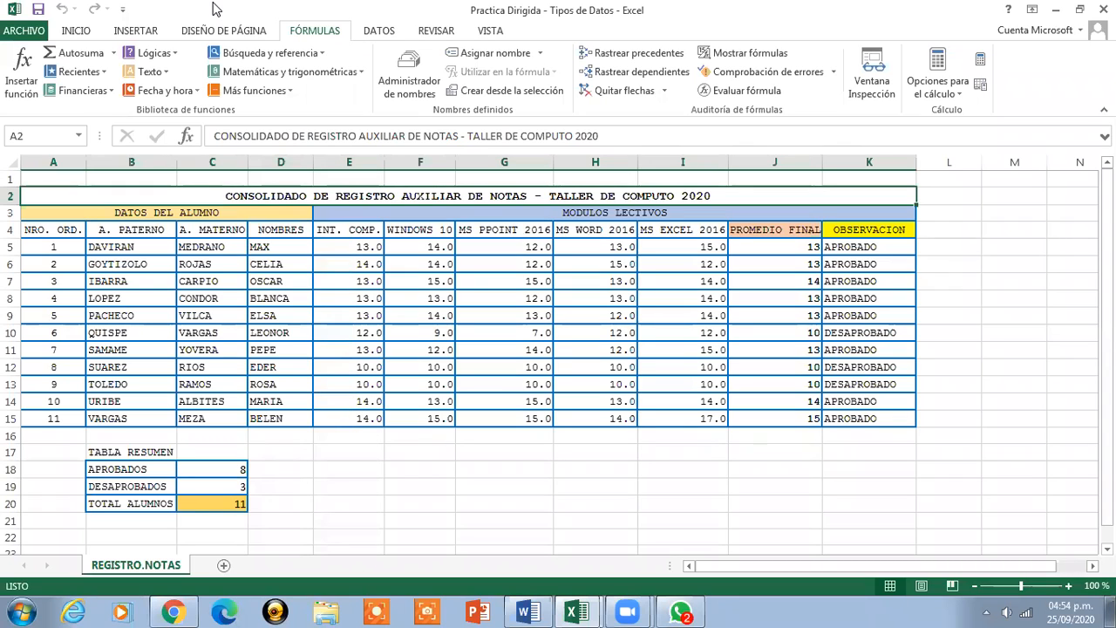
Examine the formula behind the first student's PROMEDIO FINAL in J5
{"action": "left_click", "coordinate": [75, 35]}
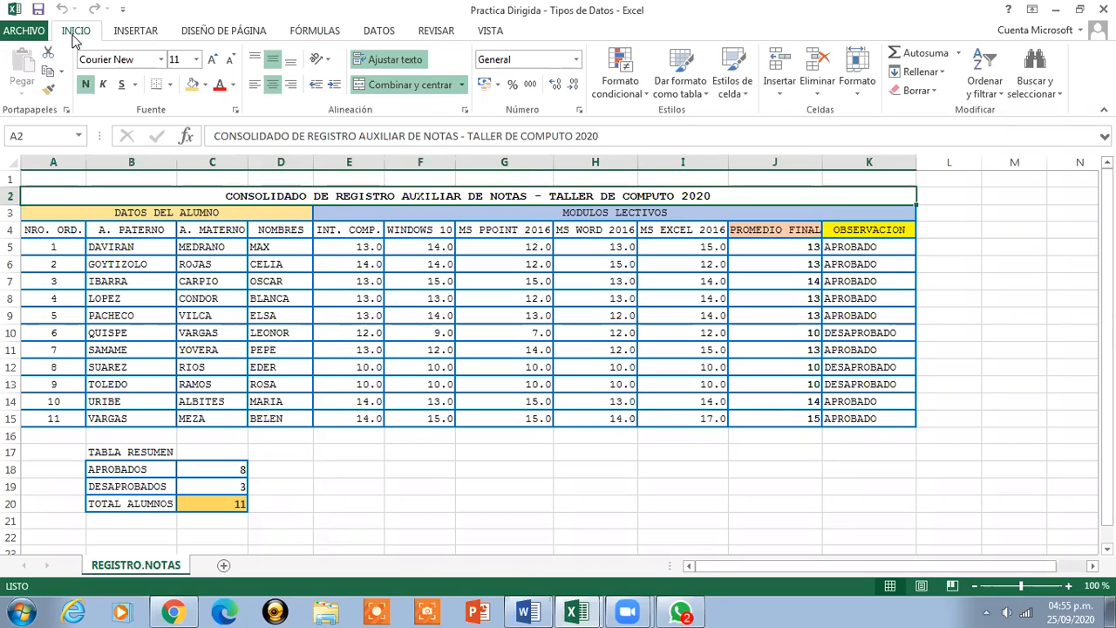
{"action": "left_click", "coordinate": [767, 248]}
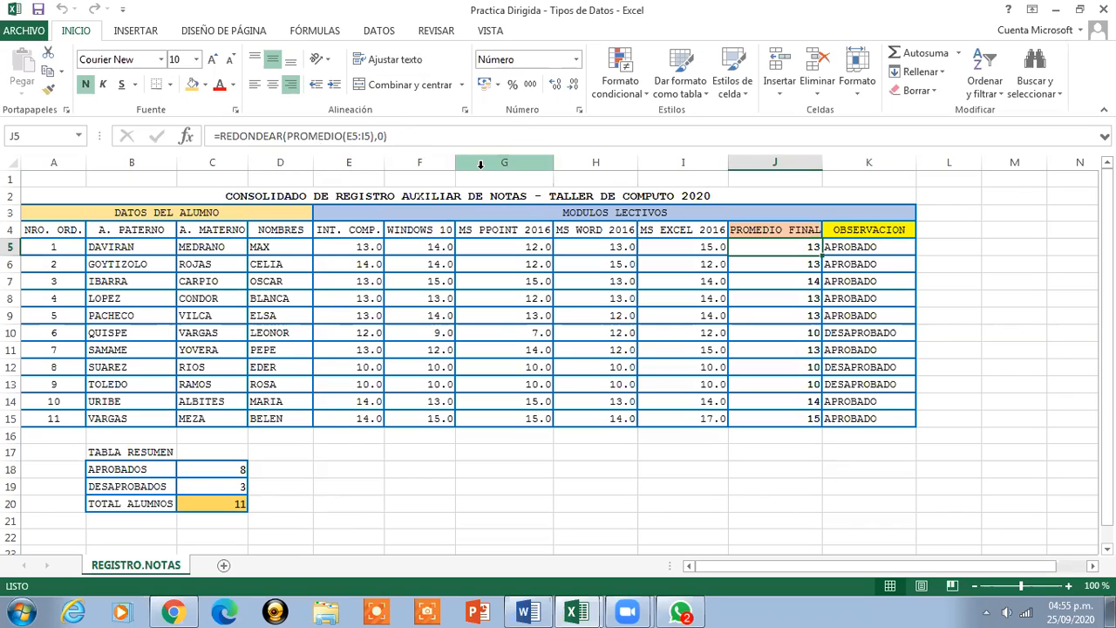
Examine the first student's OBSERVACION formula in K5 and the APROBADOS count formula in C18 of the summary table
{"action": "left_click", "coordinate": [853, 247]}
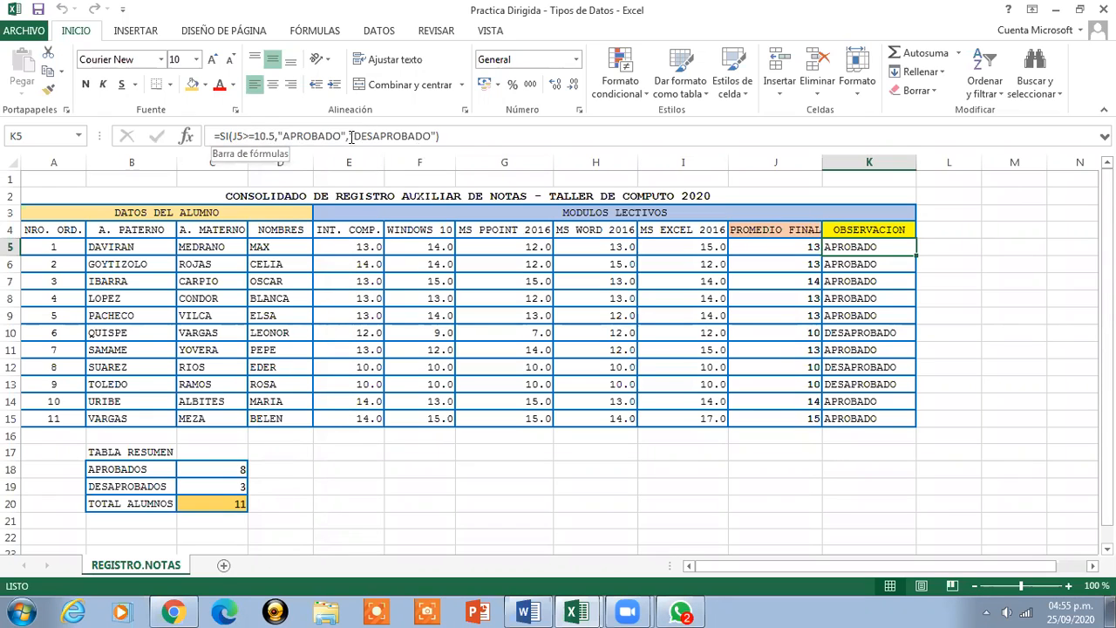
{"action": "left_click", "coordinate": [446, 136]}
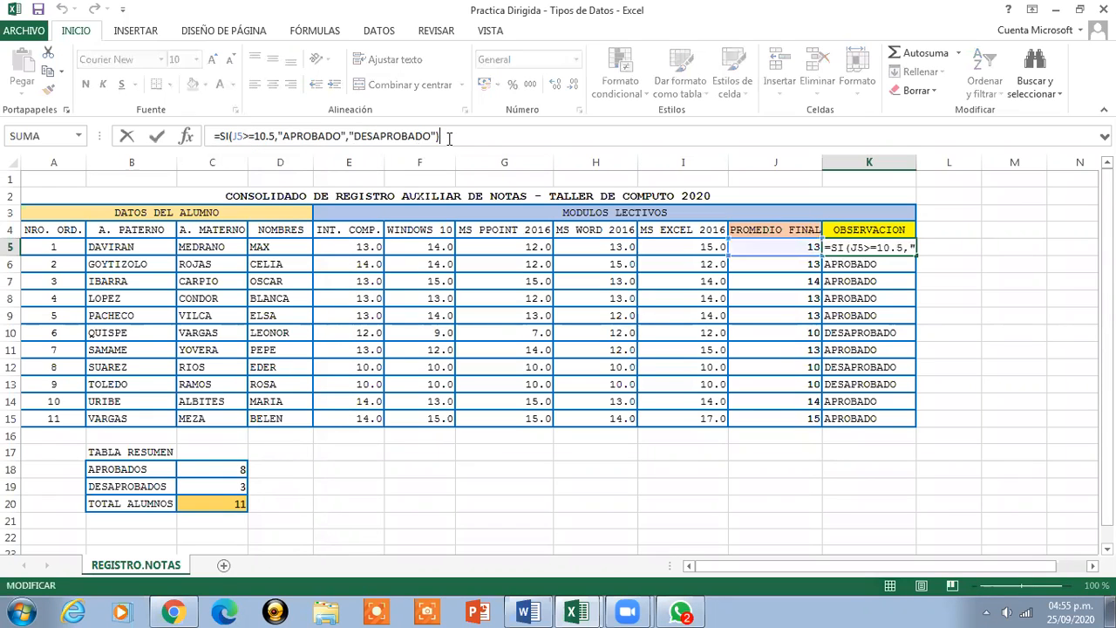
{"action": "left_click", "coordinate": [209, 462]}
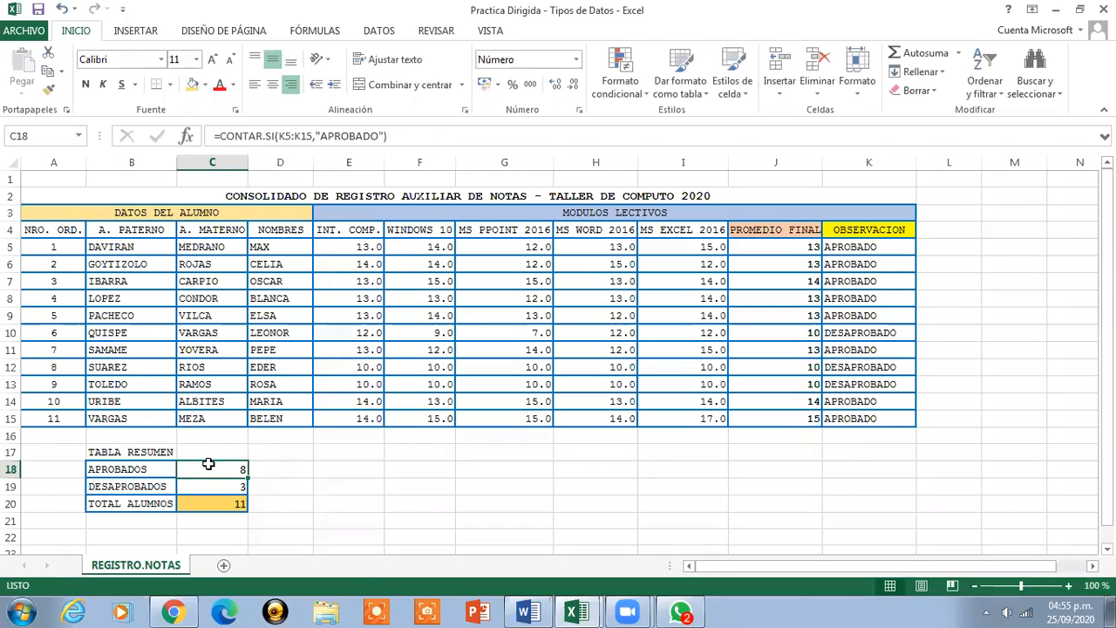
{"action": "left_click", "coordinate": [399, 135]}
{"action": "type", "text": "\""}
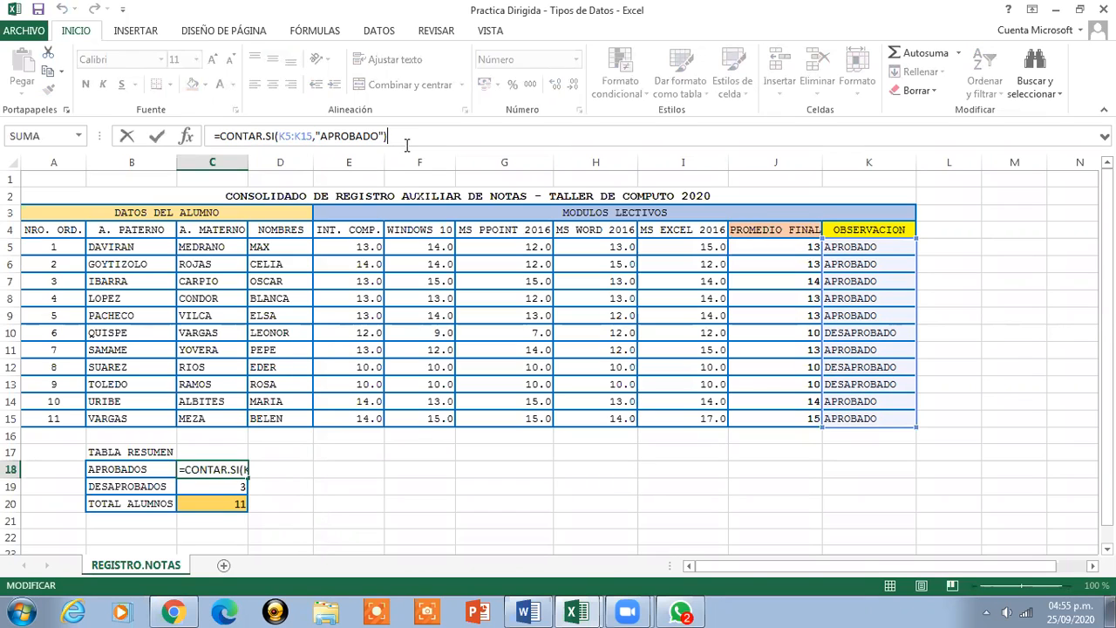
{"action": "key", "text": "Return"}
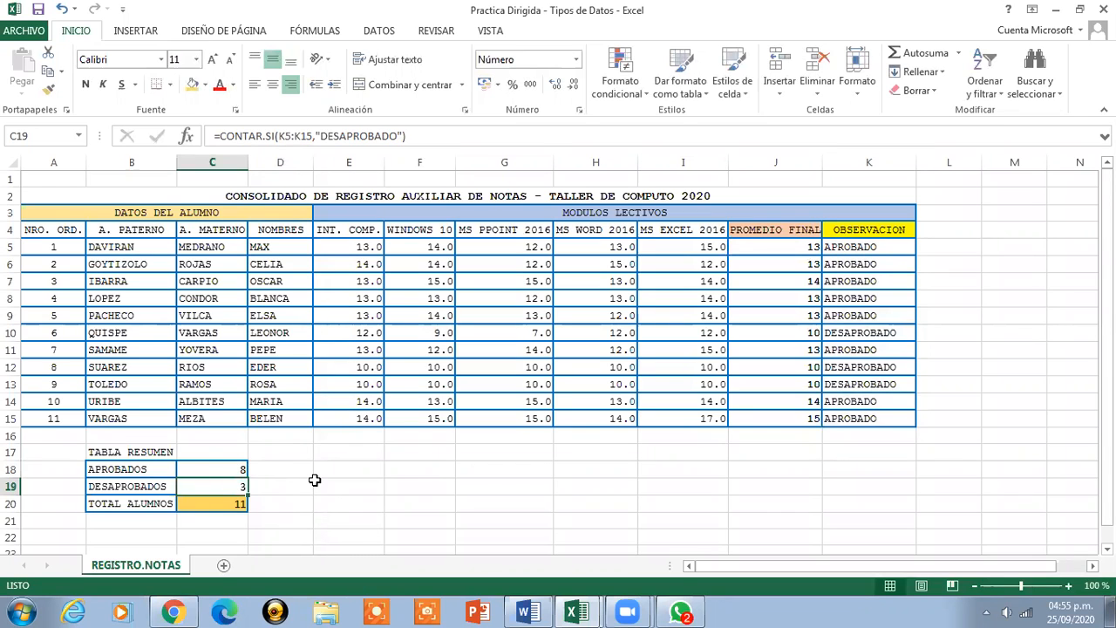
{"action": "left_click", "coordinate": [239, 193]}
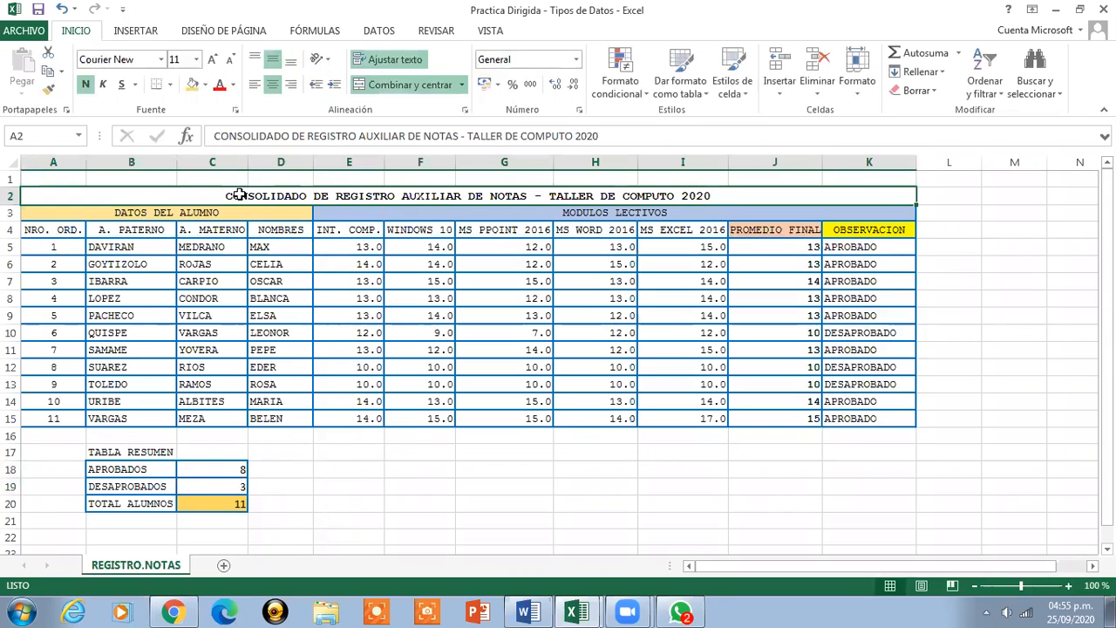